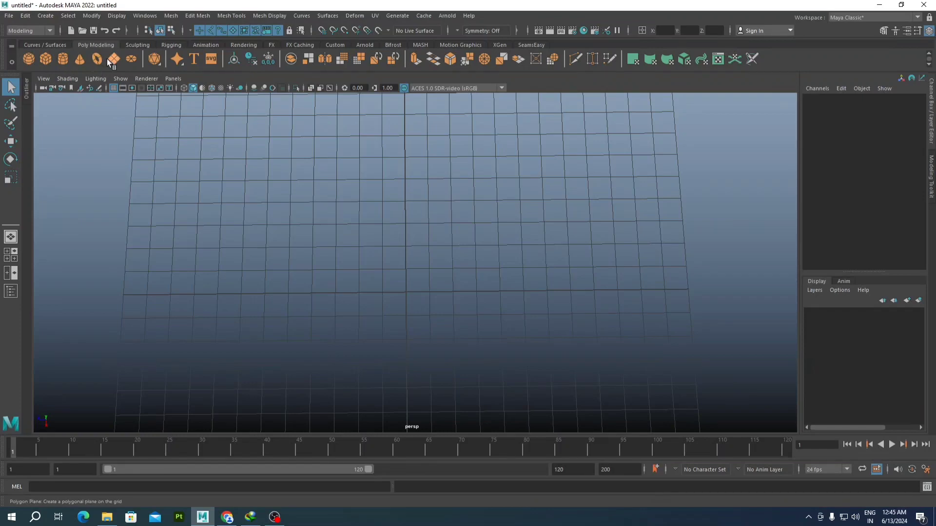
Step: Draw a polygon plane about 12.1 units wide and 14.0 units high, and hide the viewport grid
click(114, 58)
scroll(366, 220, down, 3)
drag(323, 210, 507, 368)
alt+drag(480, 261, 478, 220)
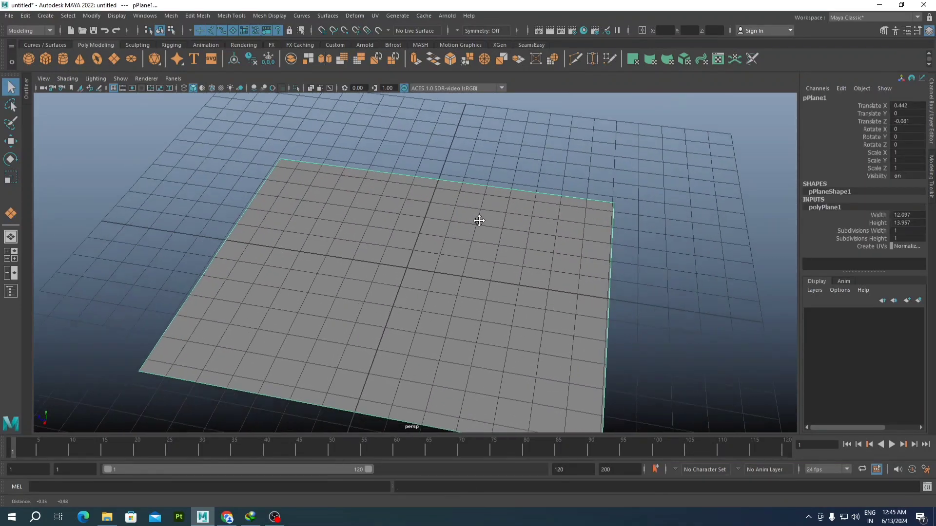
click(114, 87)
scroll(415, 270, down, 4)
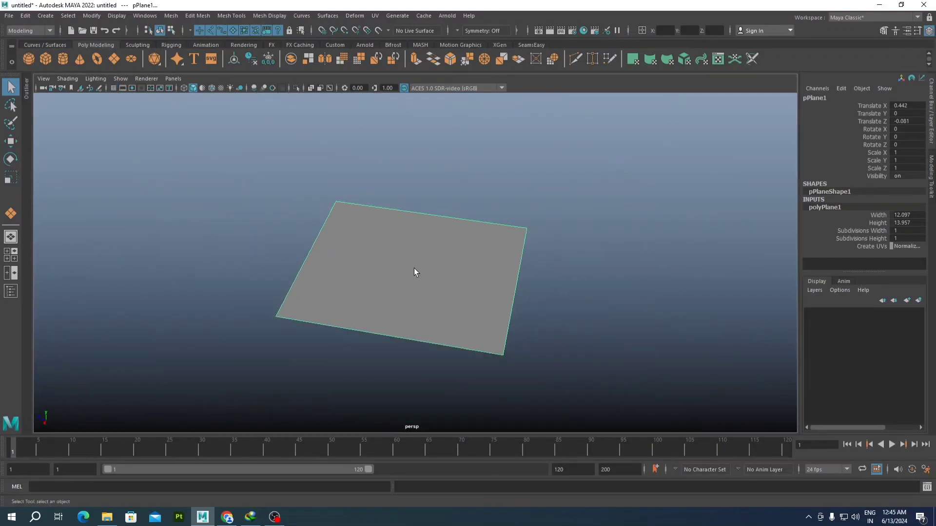
Step: Examine the undivided plane from several angles with its single face selected
mouse_move(414, 270)
alt+mouse_down()
mouse_move(421, 247)
mouse_move(415, 263)
mouse_move(408, 254)
alt+mouse_up()
scroll(423, 263, down, 3)
scroll(424, 263, up, 5)
scroll(437, 288, down, 3)
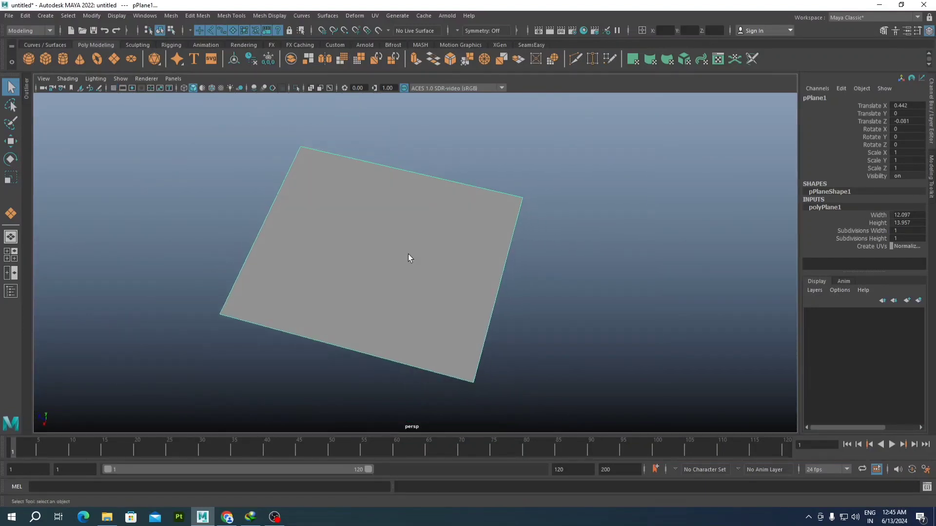
alt+drag(348, 208, 376, 244)
scroll(384, 232, up, 3)
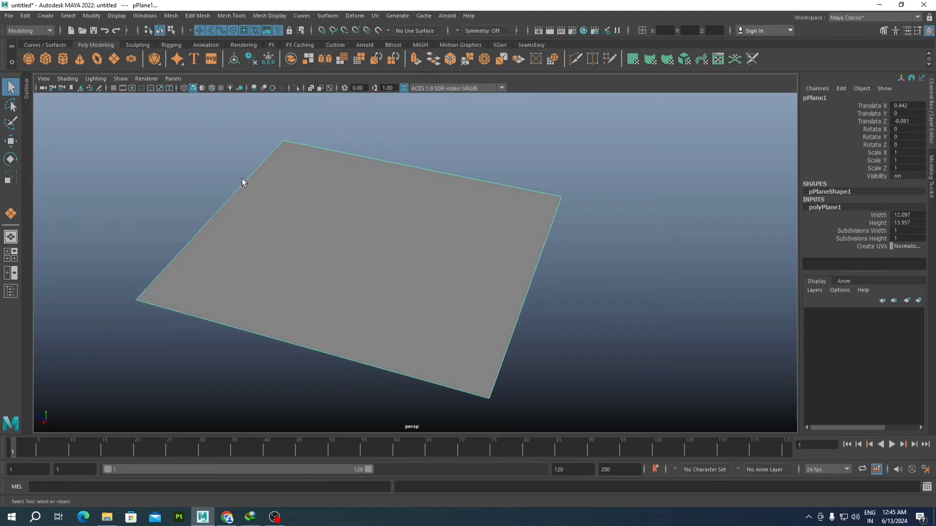
alt+drag(459, 259, 414, 211)
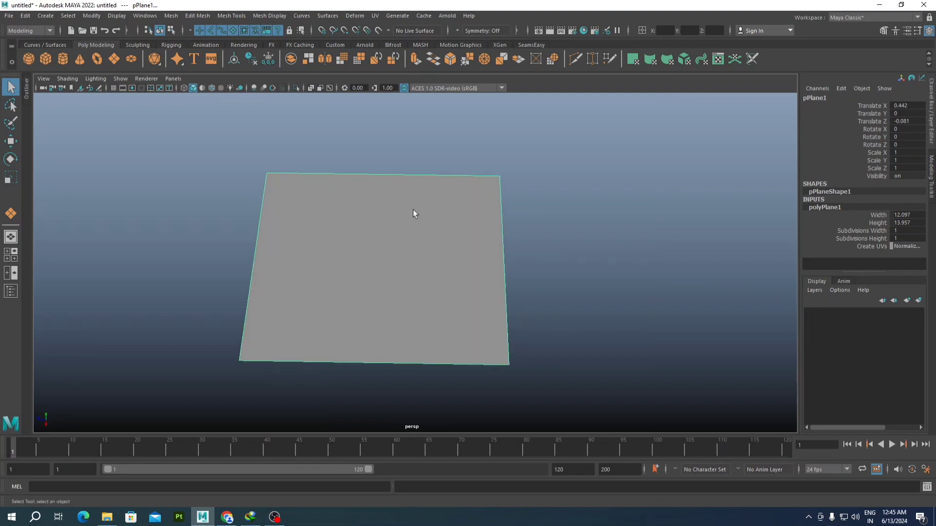
right_drag(414, 210, 412, 242)
click(402, 236)
scroll(402, 237, down, 3)
alt+drag(402, 237, 407, 263)
scroll(382, 265, up, 3)
scroll(396, 249, up, 3)
scroll(406, 273, down, 3)
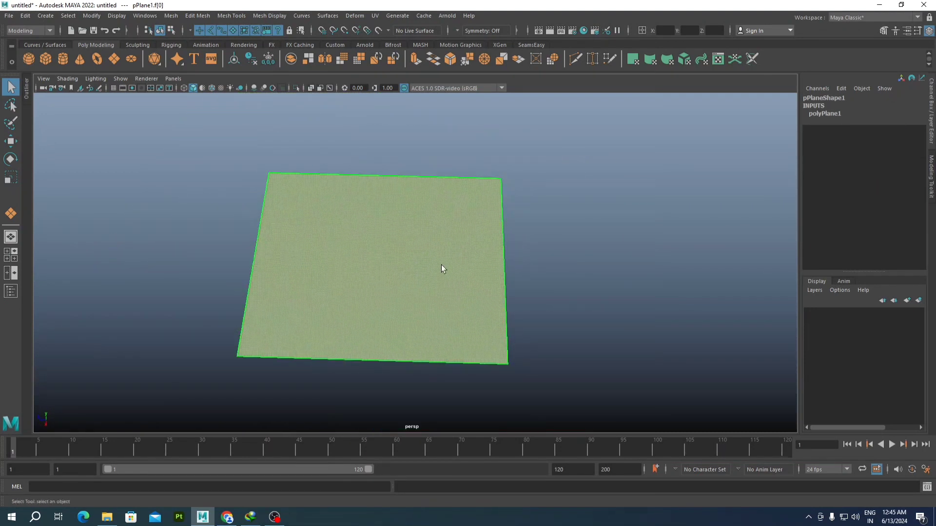
scroll(417, 224, down, 3)
scroll(417, 224, up, 2)
Step: Split the plane lengthwise in half through the middle of its far edge with an edge ring split
alt+drag(410, 230, 431, 189)
right_drag(433, 176, 450, 92)
click(428, 151)
ctrl+right_drag(491, 178, 625, 201)
scroll(470, 207, down, 3)
scroll(423, 228, up, 1)
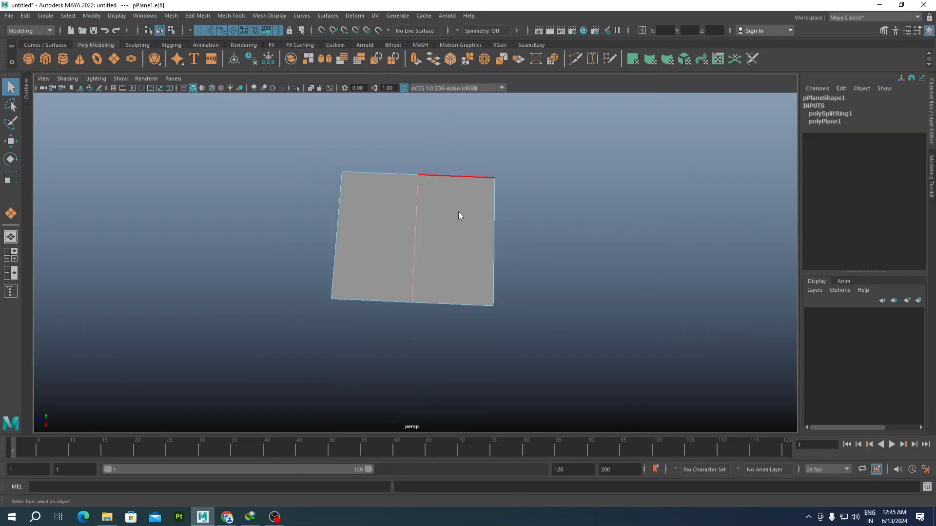
Step: Split the plane crosswise through its centre with a second edge ring split, and return to object mode
ctrl+right_drag(458, 212, 571, 248)
alt+drag(488, 236, 453, 222)
right_drag(454, 222, 500, 205)
scroll(500, 221, down, 4)
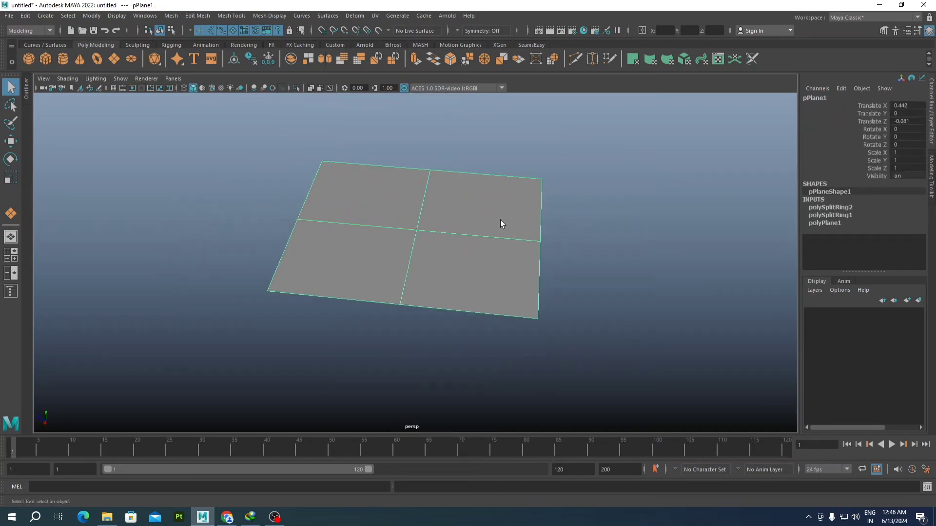
Step: Examine the four faces of the divided plane by selecting them, and return to object mode
alt+drag(471, 156, 479, 188)
right_drag(481, 191, 477, 218)
click(474, 213)
shift+click(396, 197)
shift+click(388, 266)
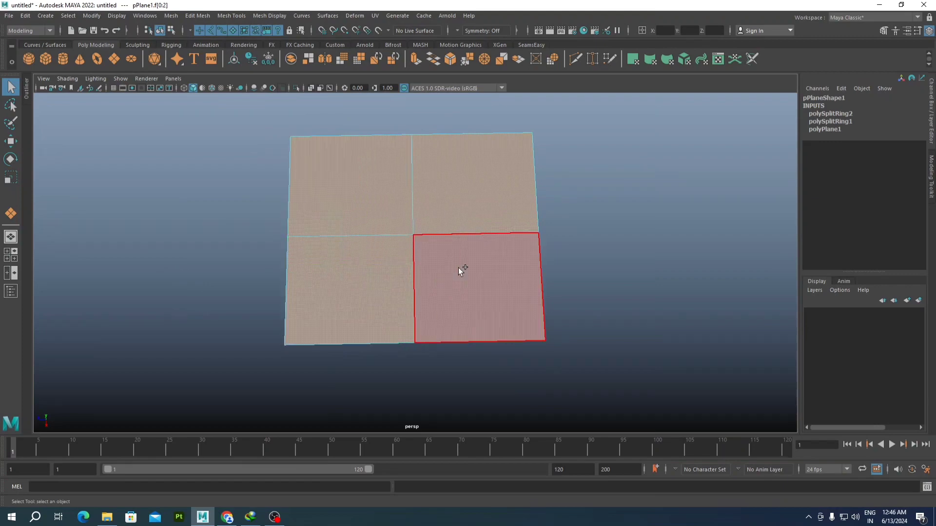
shift+click(460, 268)
shift+click(469, 230)
scroll(467, 219, down, 2)
click(458, 213)
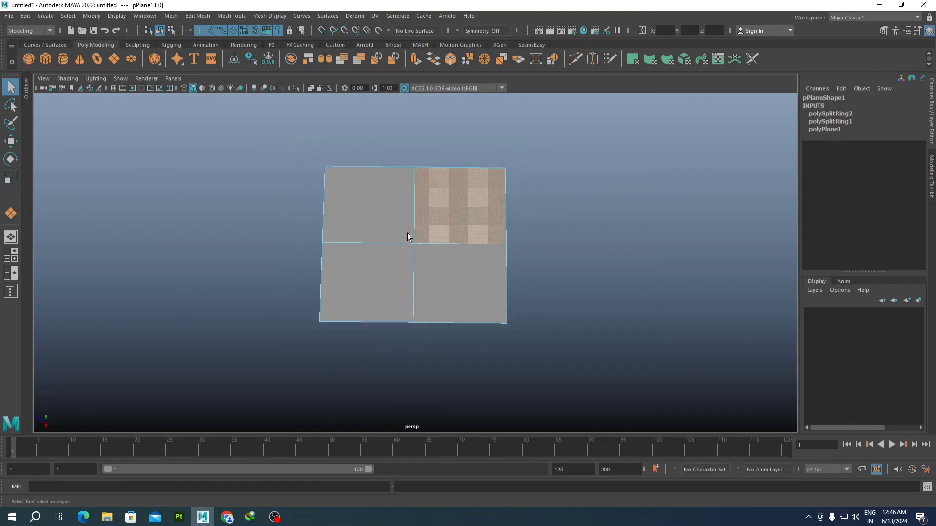
scroll(409, 232, up, 2)
right_drag(415, 239, 480, 179)
scroll(462, 221, up, 3)
alt+drag(462, 221, 433, 195)
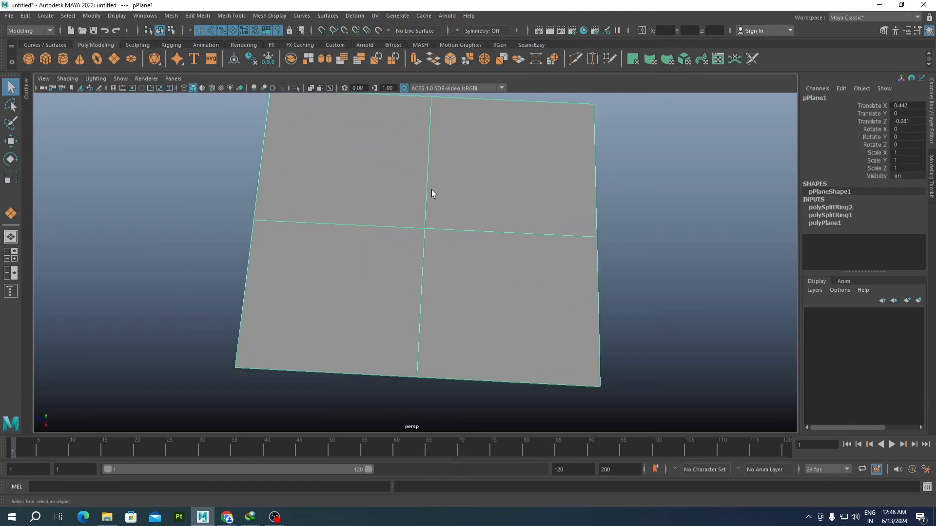
Step: Bevel the plane's lengthwise middle edge loop with a fraction of 0.5 and 2 segments
right_drag(432, 188, 433, 126)
click(426, 176)
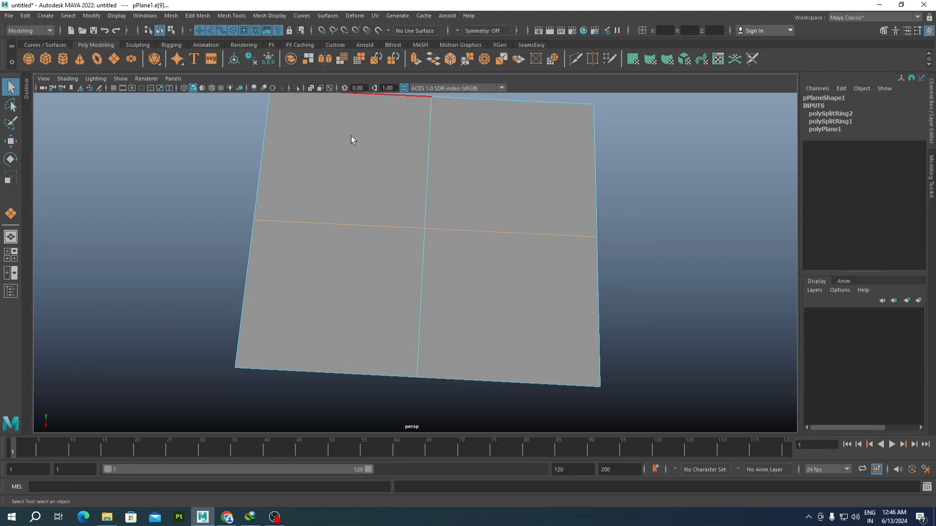
scroll(360, 142, down, 3)
alt+drag(390, 165, 418, 197)
scroll(403, 194, up, 2)
click(422, 195)
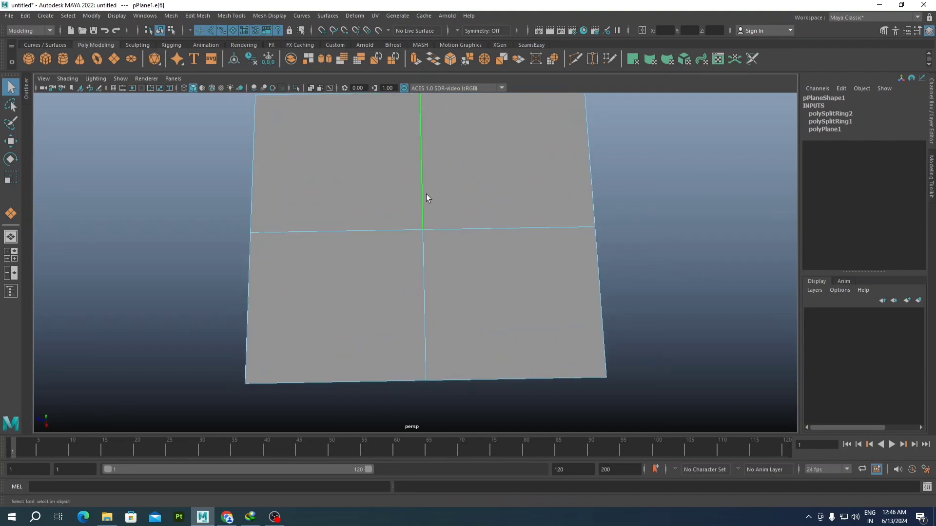
shift+right_drag(408, 192, 453, 193)
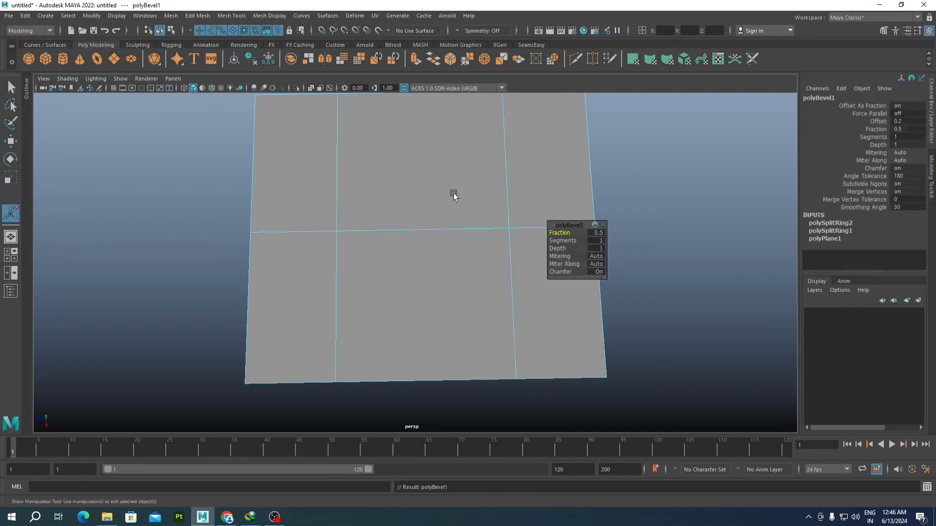
alt+drag(454, 193, 578, 268)
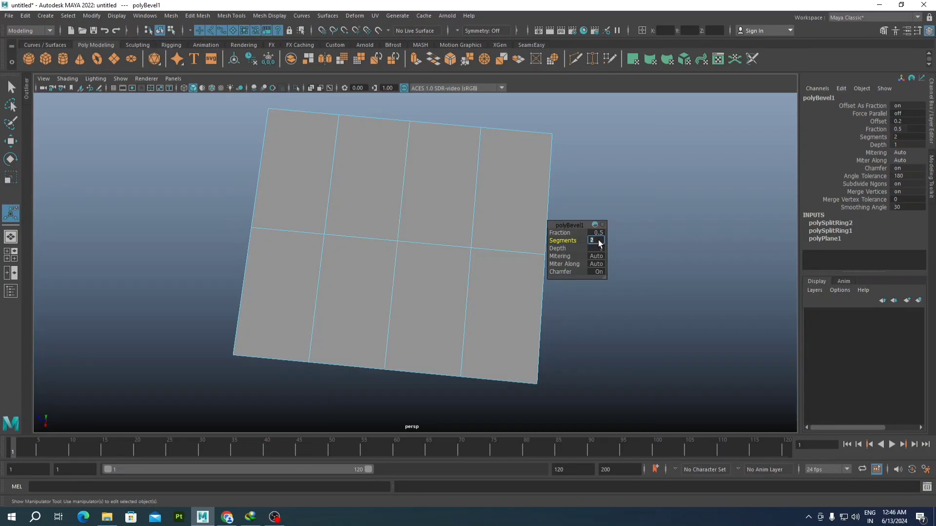
Step: Bevel the crosswise middle edge loop with a fraction of 0.5 and 2 segments
alt+drag(422, 254, 388, 255)
alt+middle_drag(427, 240, 316, 236)
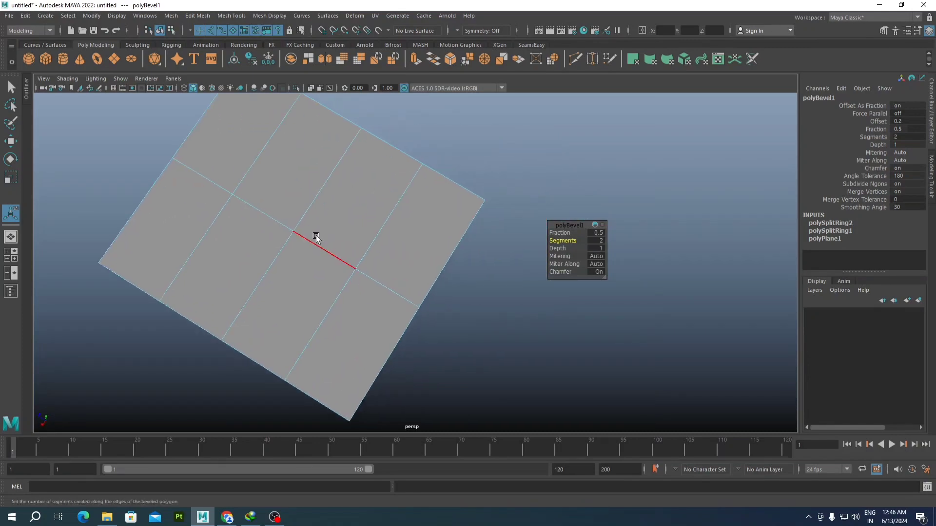
double_click(316, 236)
shift+right_drag(291, 233, 331, 230)
scroll(307, 246, up, 3)
alt+drag(305, 254, 334, 238)
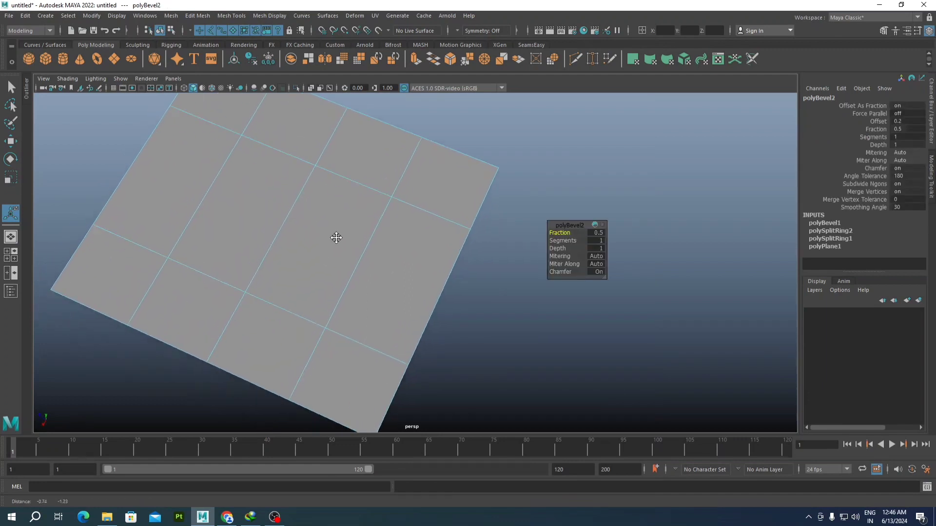
scroll(336, 239, up, 2)
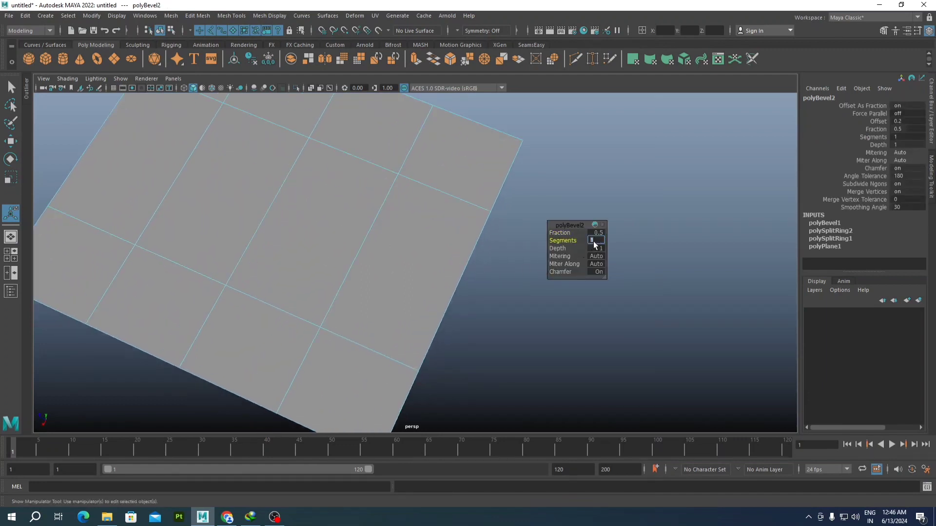
scroll(298, 269, down, 3)
alt+drag(294, 268, 319, 269)
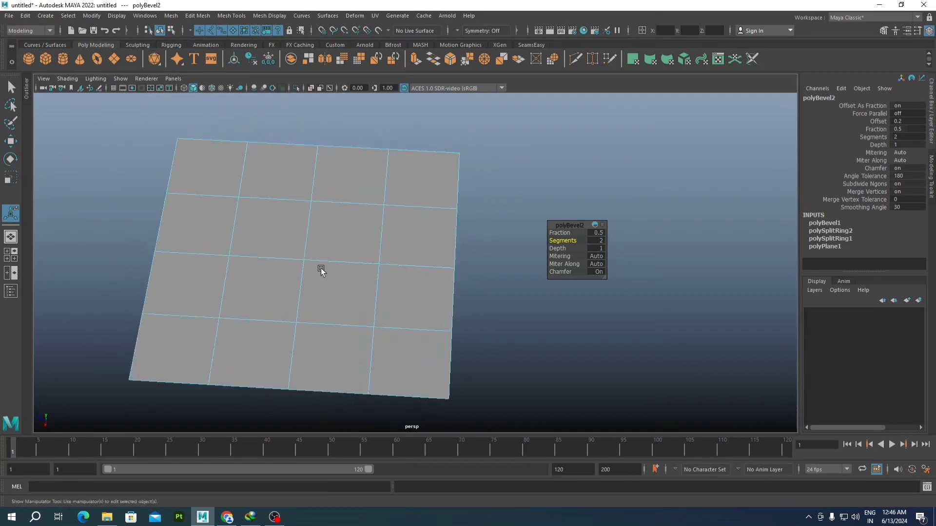
Step: Switch to face selection and select the four central faces around the plane's midpoint
right_drag(320, 214, 321, 240)
alt+middle_drag(321, 242, 324, 242)
alt+drag(323, 242, 348, 232)
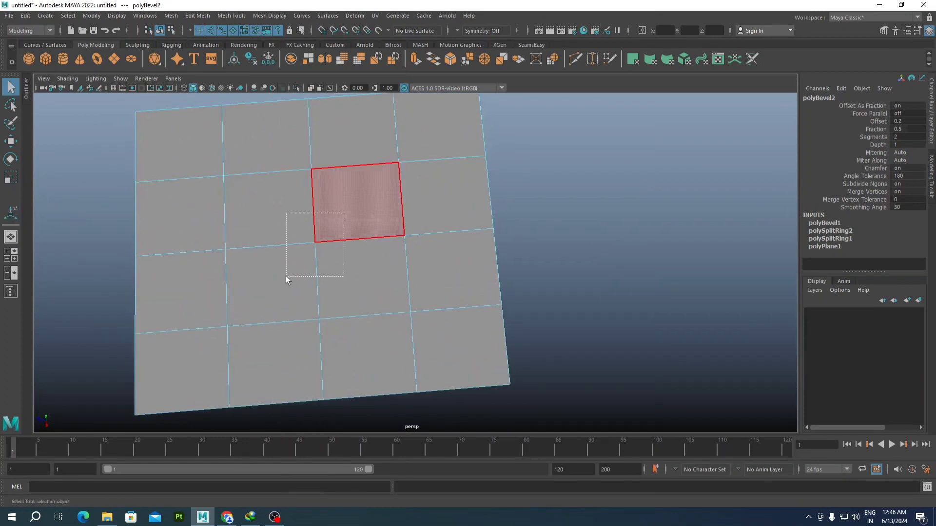
drag(286, 276, 285, 278)
Step: Examine the four selected central faces and the ring of faces surrounding them from different distances and angles
alt+middle_drag(301, 264, 352, 202)
alt+drag(352, 201, 364, 202)
alt+middle_drag(367, 197, 323, 260)
alt+drag(322, 260, 361, 256)
scroll(346, 256, down, 3)
scroll(367, 285, up, 3)
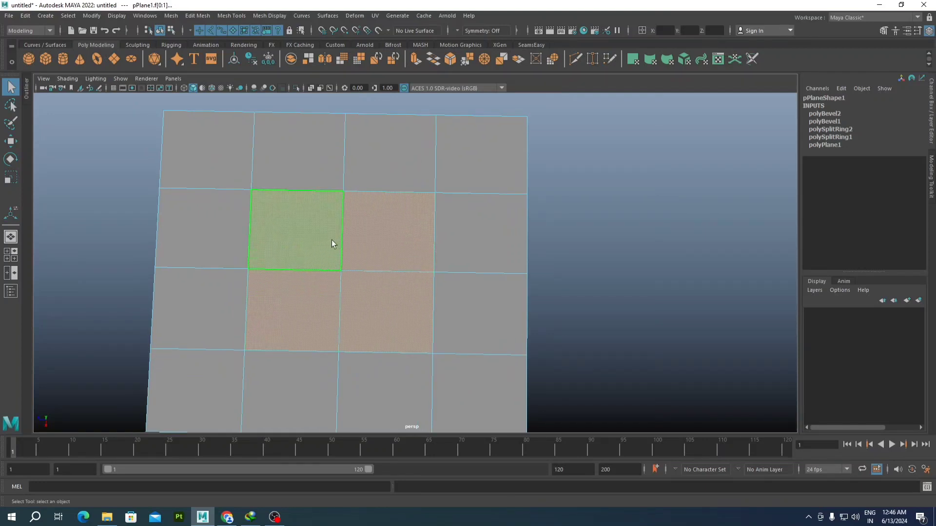
scroll(356, 267, down, 2)
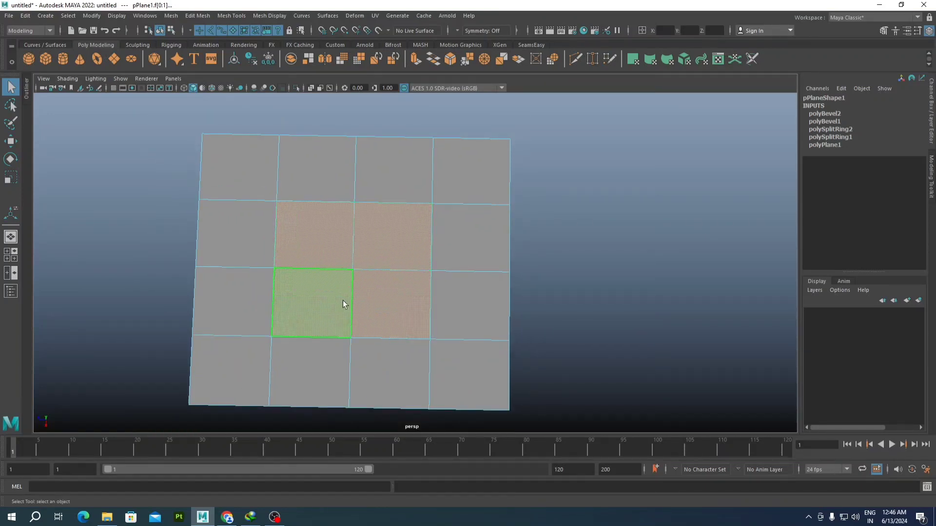
alt+middle_drag(340, 273, 357, 273)
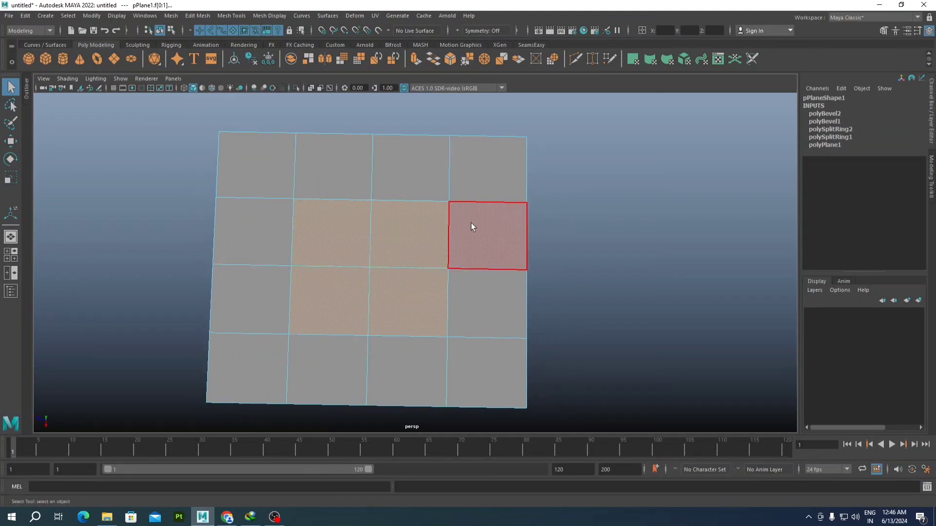
scroll(471, 224, down, 2)
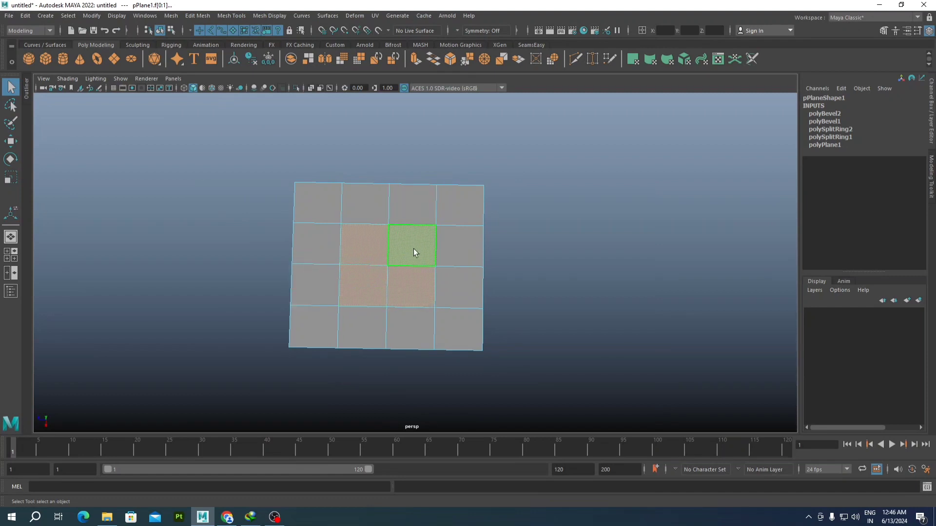
scroll(413, 250, down, 1)
scroll(412, 250, up, 7)
alt+middle_drag(375, 268, 518, 245)
scroll(517, 244, up, 3)
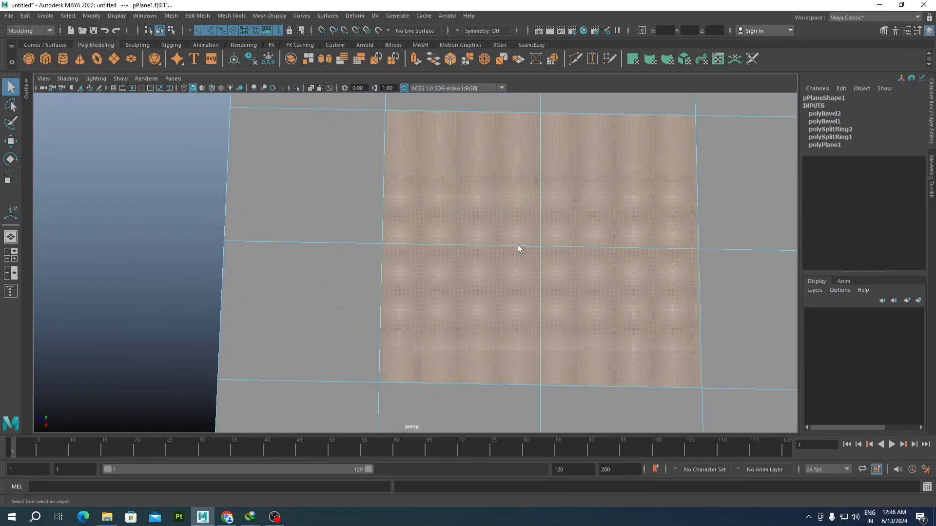
alt+drag(599, 261, 589, 264)
alt+middle_drag(589, 264, 383, 244)
scroll(347, 259, down, 3)
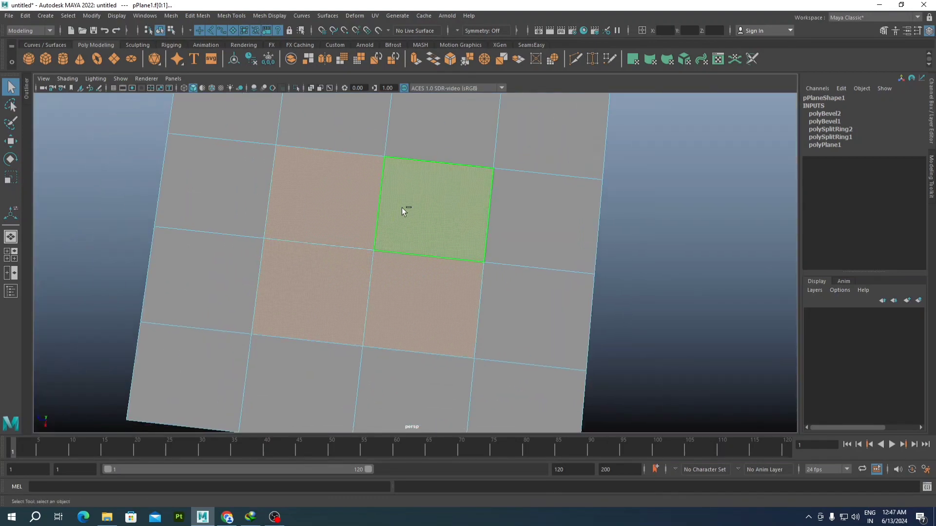
Step: Try to extract the four central faces as a separate piece, and undo the extraction and the face selection
shift+right_drag(403, 207, 400, 268)
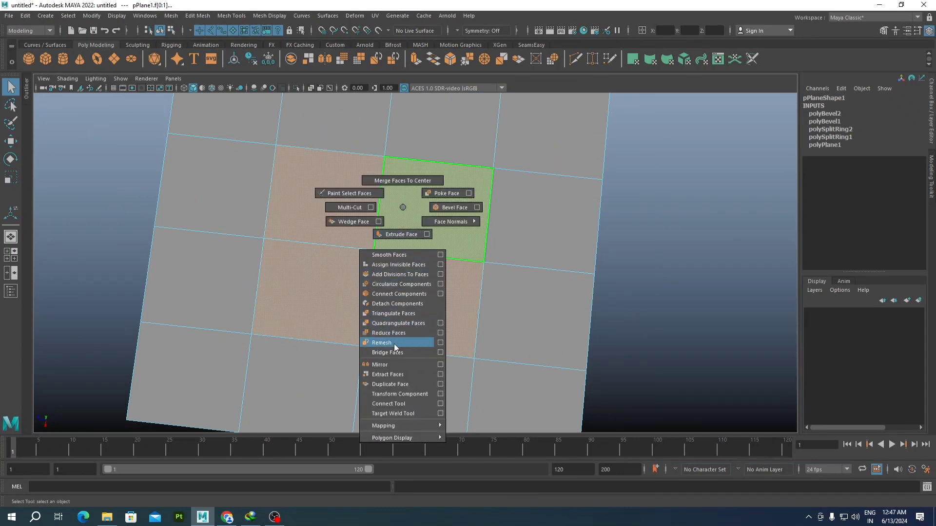
shift+right_drag(394, 343, 392, 374)
scroll(393, 302, down, 2)
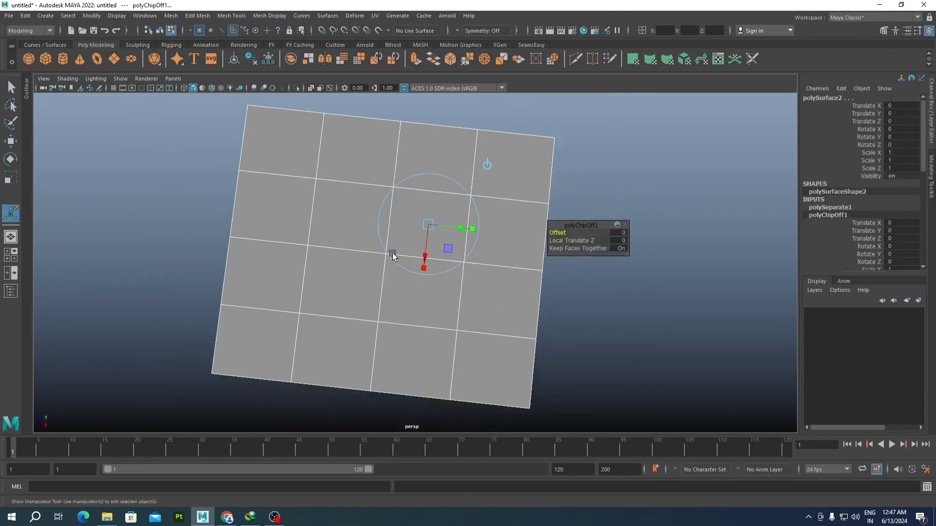
alt+drag(393, 254, 406, 243)
key(r)
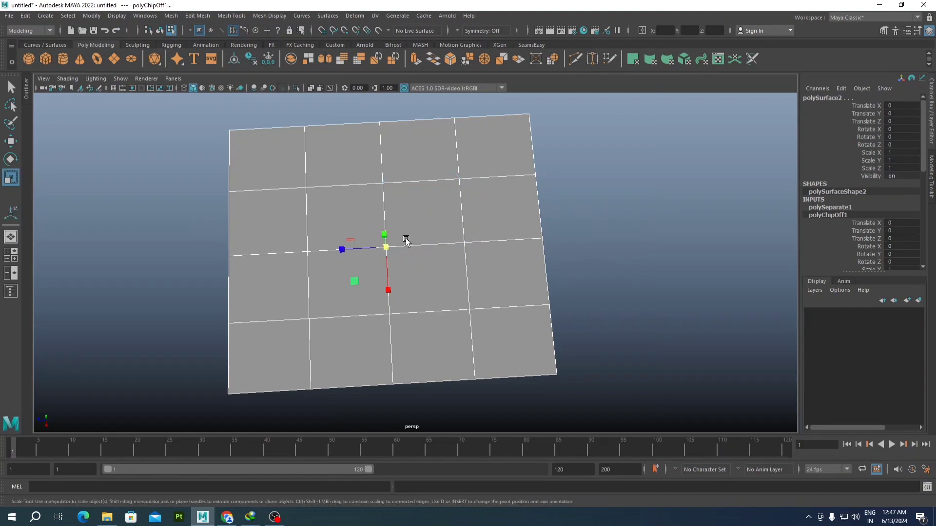
key(ctrl+z)
key(ctrl+z)
key(ctrl+z)
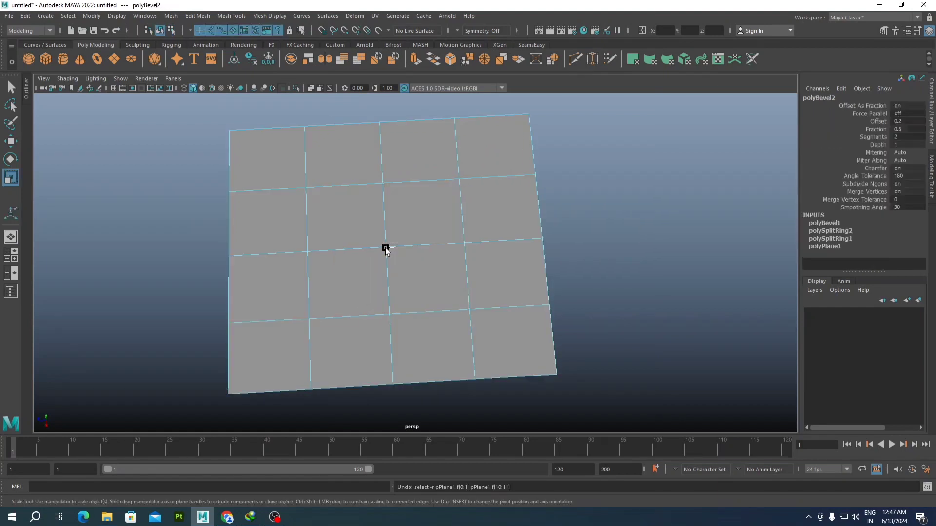
Step: Select the four central faces around the plane's midpoint
scroll(430, 229, up, 2)
click(428, 220)
shift+click(346, 209)
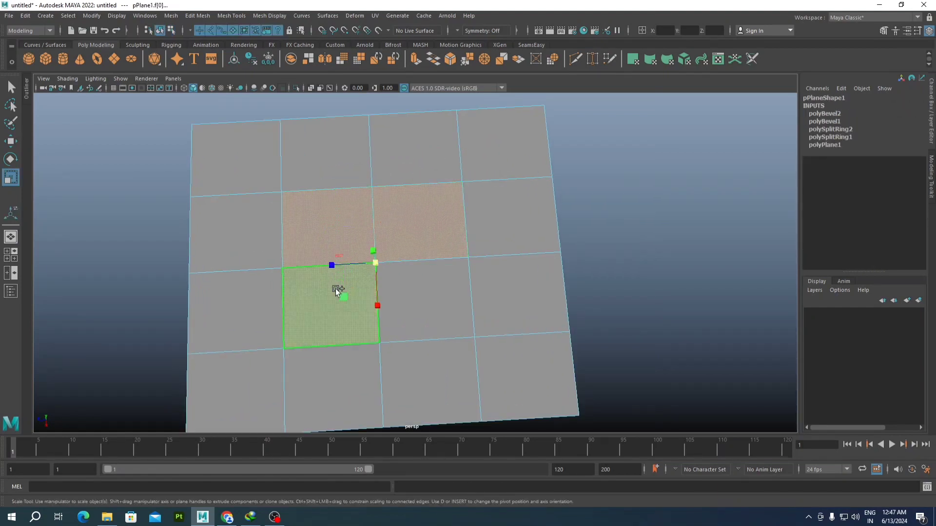
shift+click(338, 288)
scroll(411, 297, down, 1)
alt+drag(412, 296, 408, 234)
scroll(407, 268, up, 2)
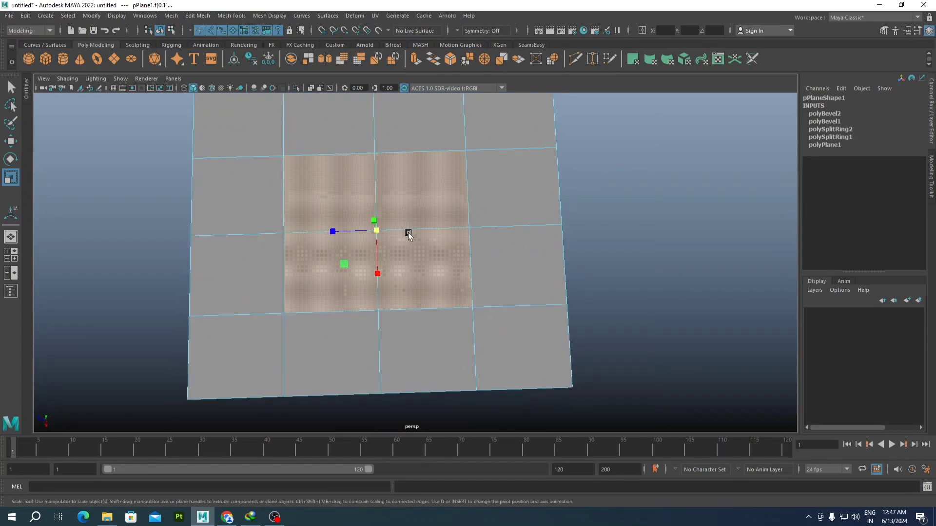
Step: Extrude the four central faces together with an offset of 1.1 to inset them
shift+right_click(412, 201)
shift+right_drag(412, 223, 412, 224)
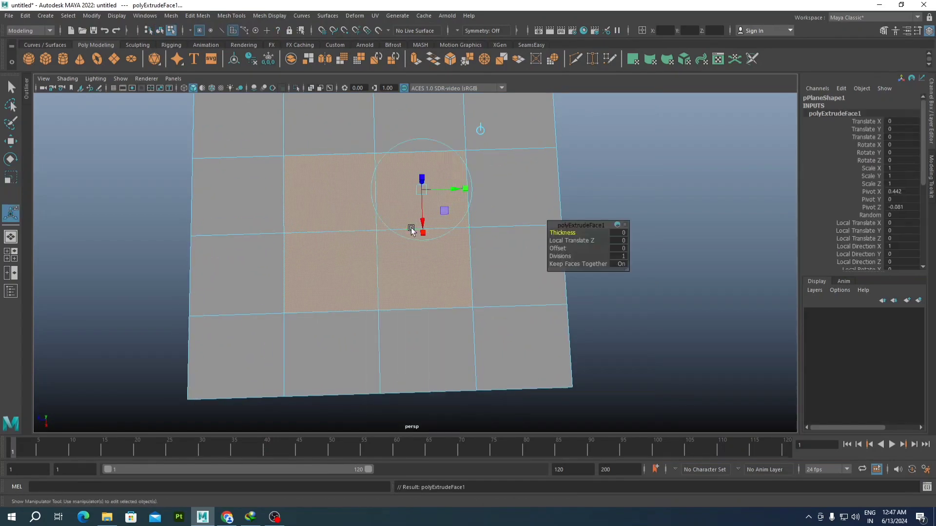
scroll(420, 256, up, 2)
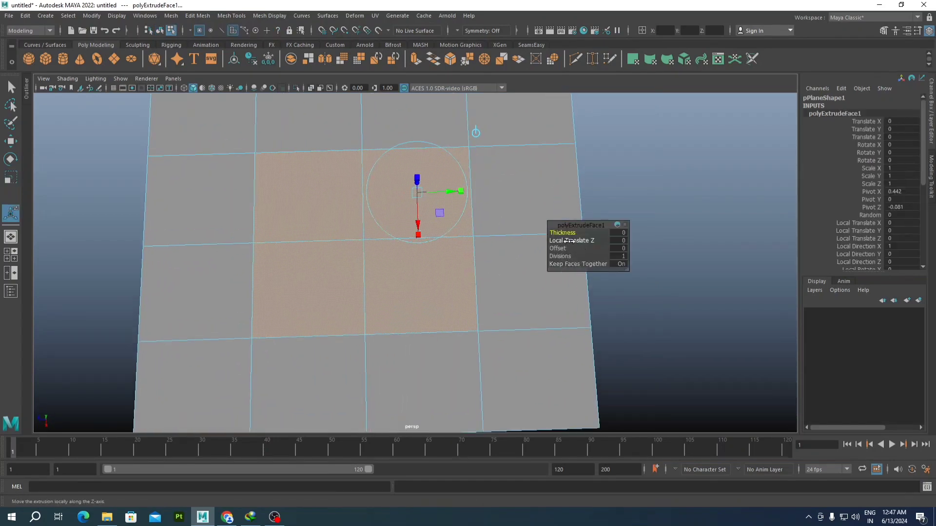
drag(584, 228, 612, 203)
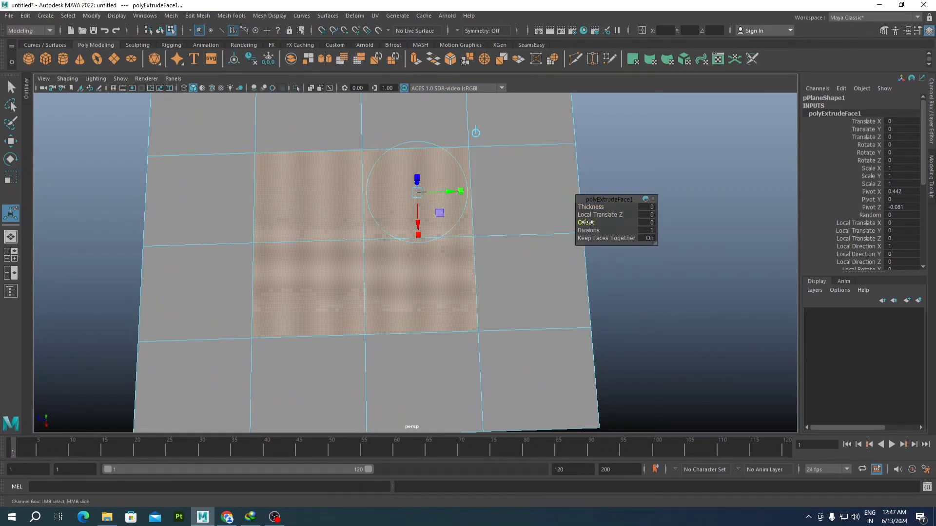
drag(585, 222, 592, 223)
scroll(351, 217, down, 3)
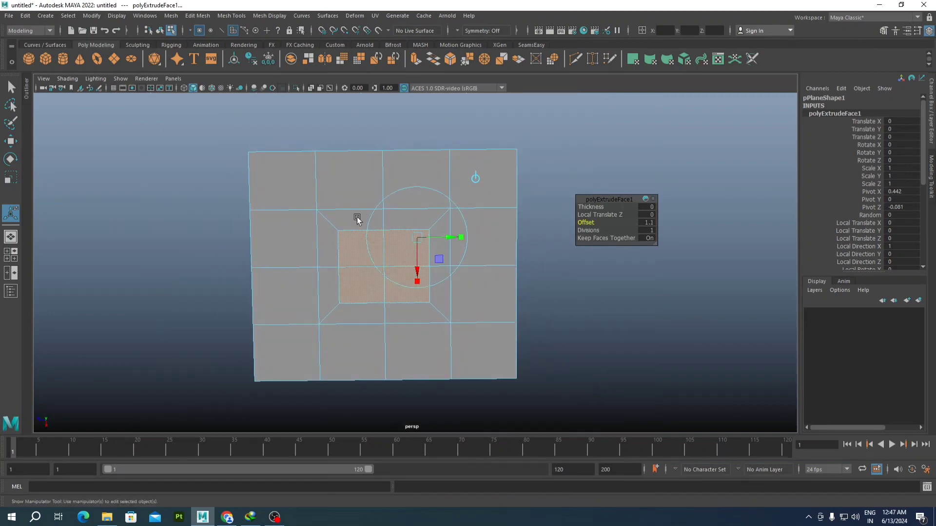
Step: Return to object mode and examine the inset ring of faces around the plane's centre
scroll(354, 218, up, 3)
right_drag(356, 211, 394, 199)
alt+middle_drag(360, 229, 411, 186)
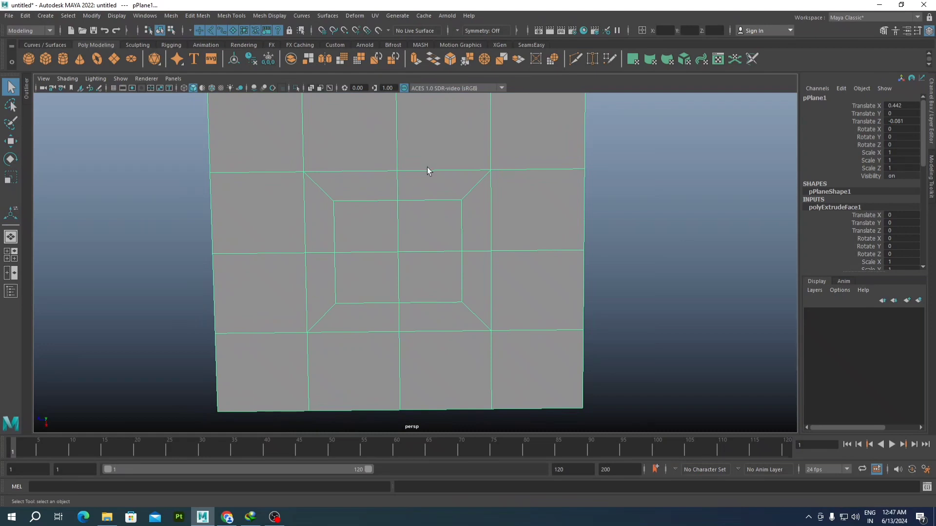
alt+drag(375, 238, 380, 232)
scroll(394, 218, up, 2)
alt+middle_drag(424, 217, 422, 229)
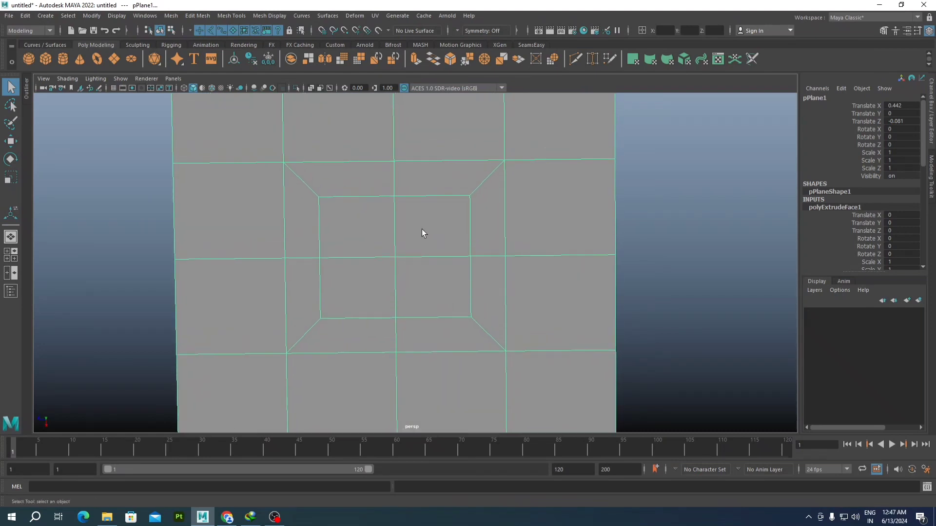
alt+drag(422, 229, 407, 213)
scroll(417, 224, down, 3)
scroll(414, 228, up, 2)
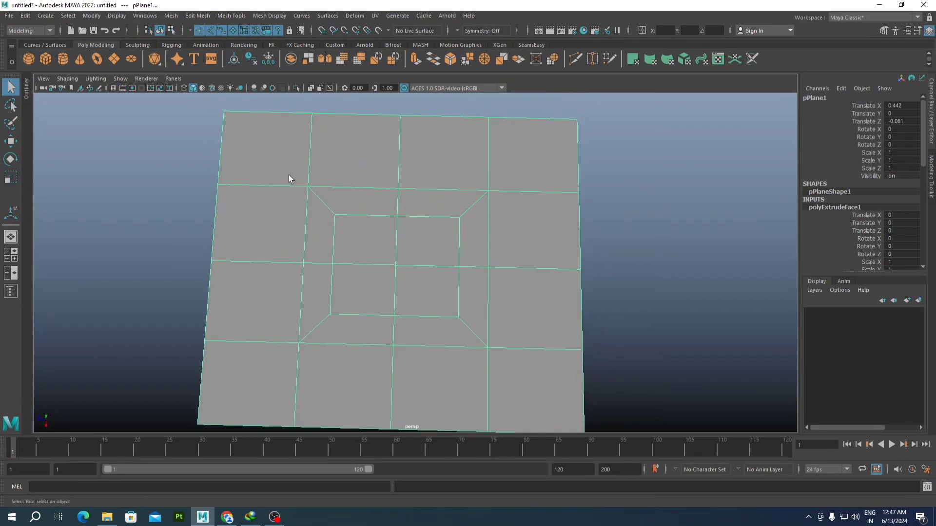
Step: Switch to face selection and select the four inner faces enclosed by the inset ring
scroll(428, 244, up, 4)
right_click(436, 199)
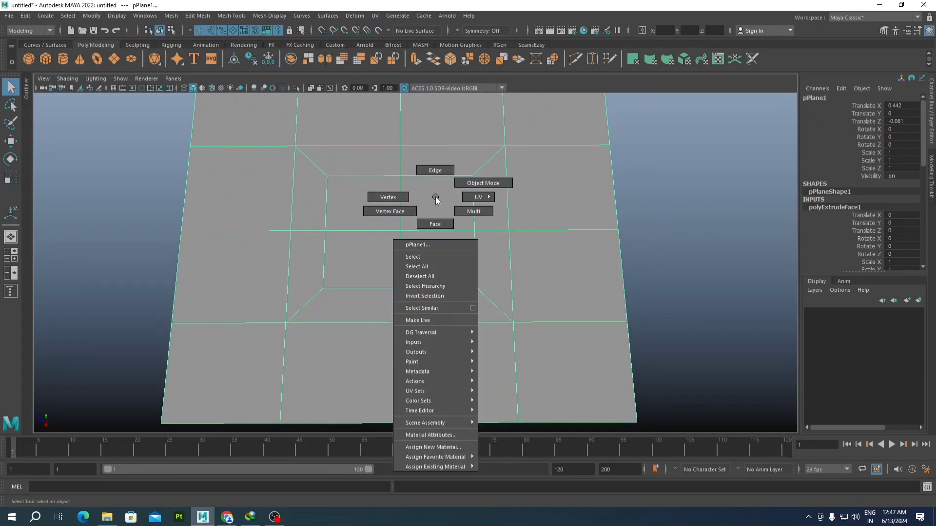
right_drag(435, 197, 435, 224)
click(388, 215)
click(355, 241)
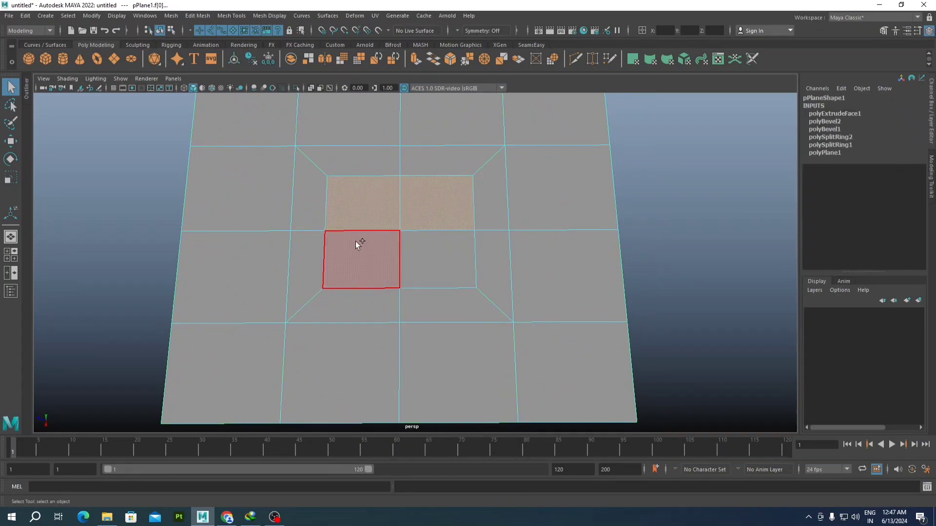
click(442, 243)
shift+click(442, 244)
scroll(440, 246, down, 3)
alt+drag(441, 245, 424, 253)
scroll(424, 253, up, 3)
alt+middle_drag(424, 253, 429, 247)
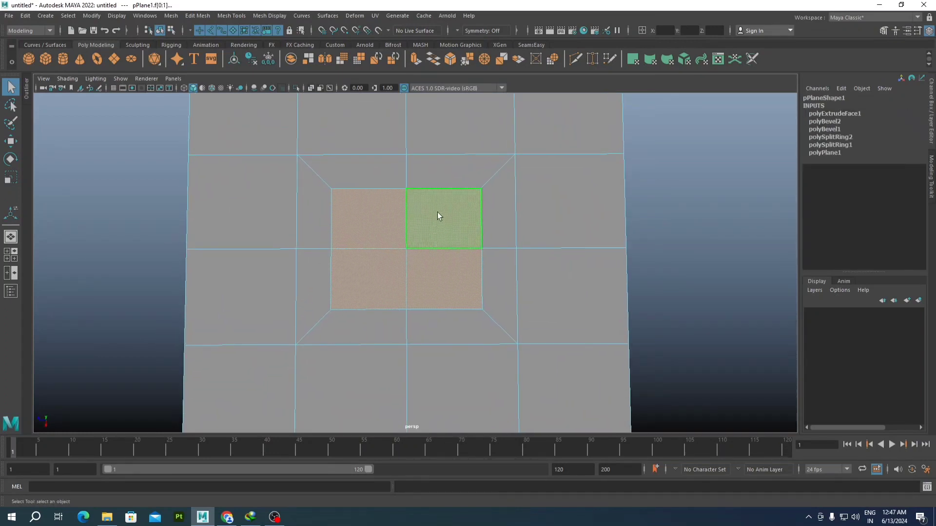
Step: Circularize the four selected inner faces and return to object mode to inspect the rounded outline
shift+right_click(437, 206)
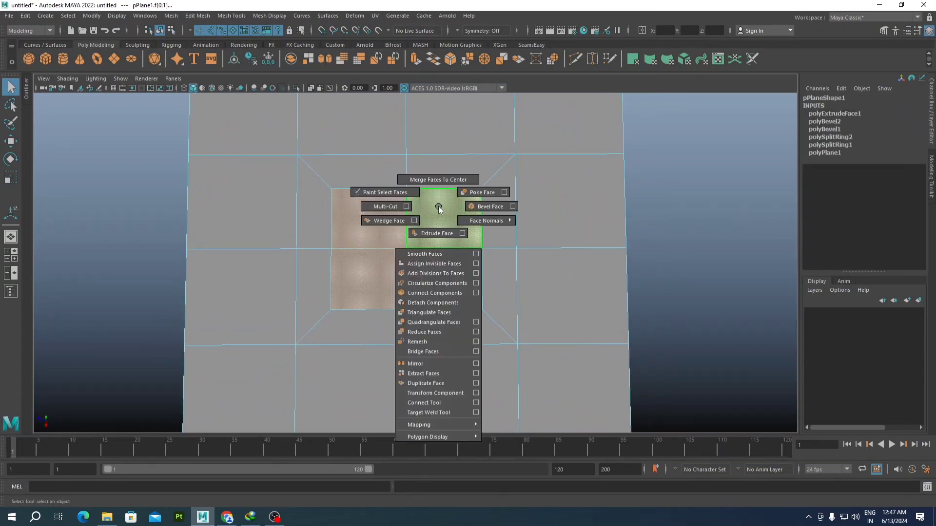
click(440, 284)
scroll(439, 285, down, 3)
alt+drag(439, 285, 367, 215)
scroll(413, 267, up, 3)
scroll(368, 226, up, 4)
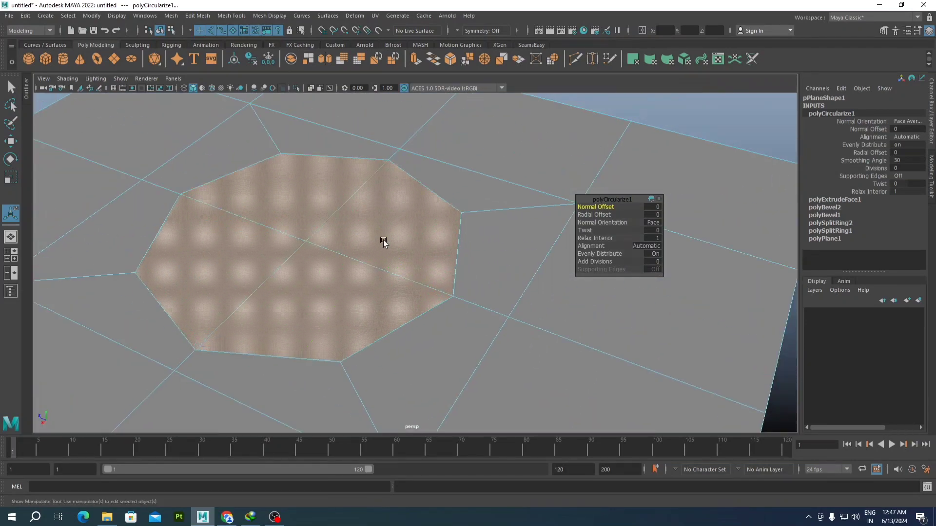
scroll(380, 246, up, 2)
scroll(375, 258, down, 5)
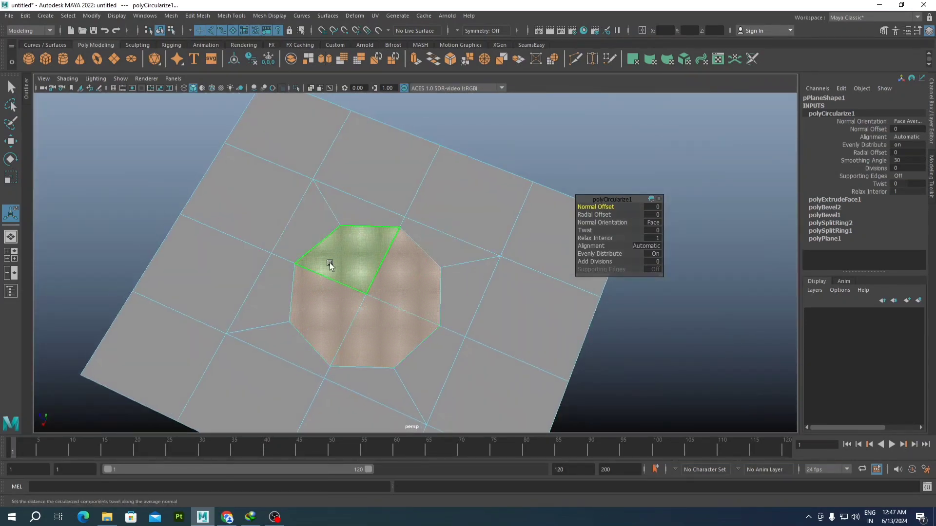
scroll(330, 265, down, 1)
alt+drag(360, 273, 384, 280)
right_drag(399, 254, 475, 180)
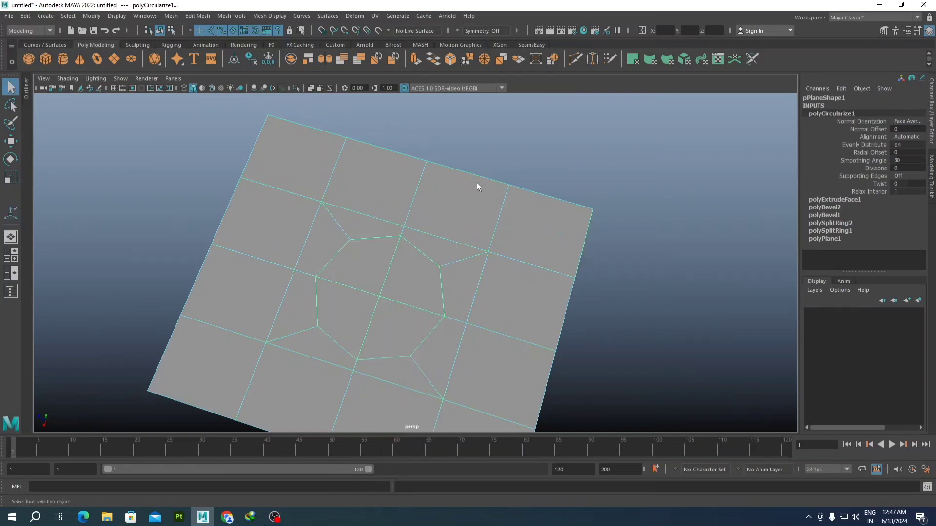
alt+drag(383, 296, 390, 277)
scroll(391, 256, up, 4)
Step: Select the four circularized faces, delete them to open a hole in the plane, and return to object mode
right_drag(391, 255, 390, 264)
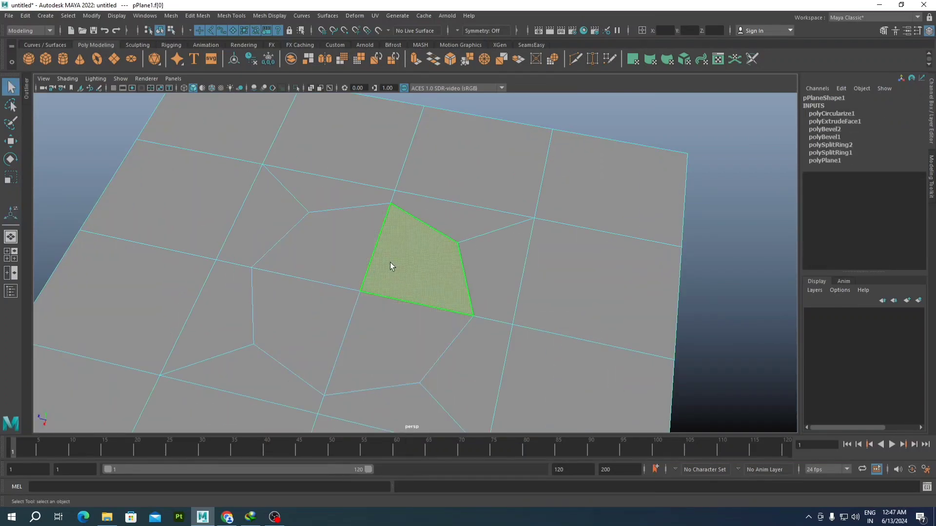
click(389, 262)
shift+click(341, 255)
shift+click(329, 314)
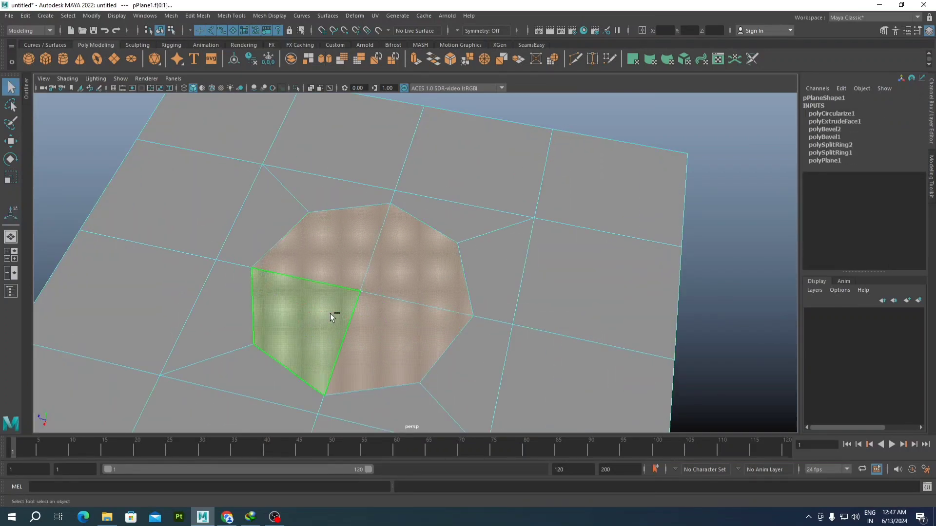
scroll(333, 312, down, 4)
alt+drag(342, 308, 384, 273)
scroll(402, 285, up, 4)
scroll(384, 273, down, 3)
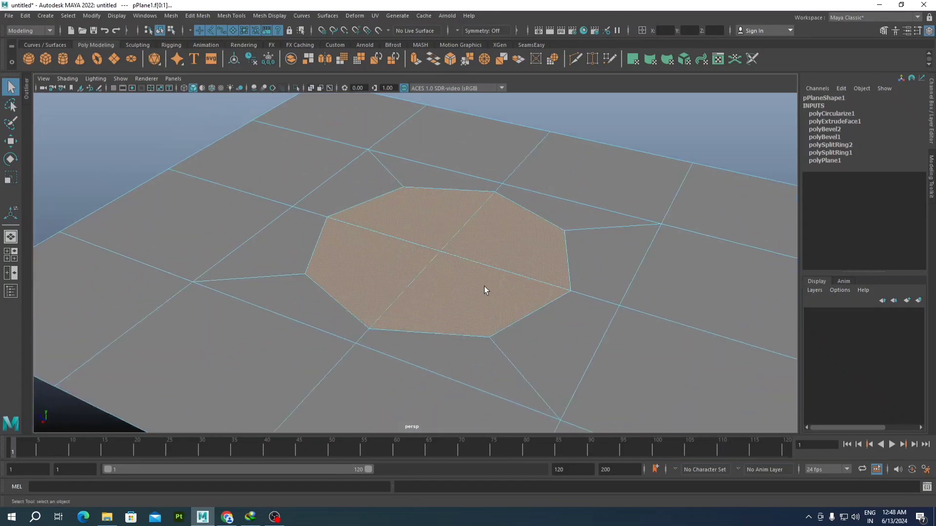
scroll(484, 287, up, 3)
alt+drag(484, 287, 432, 265)
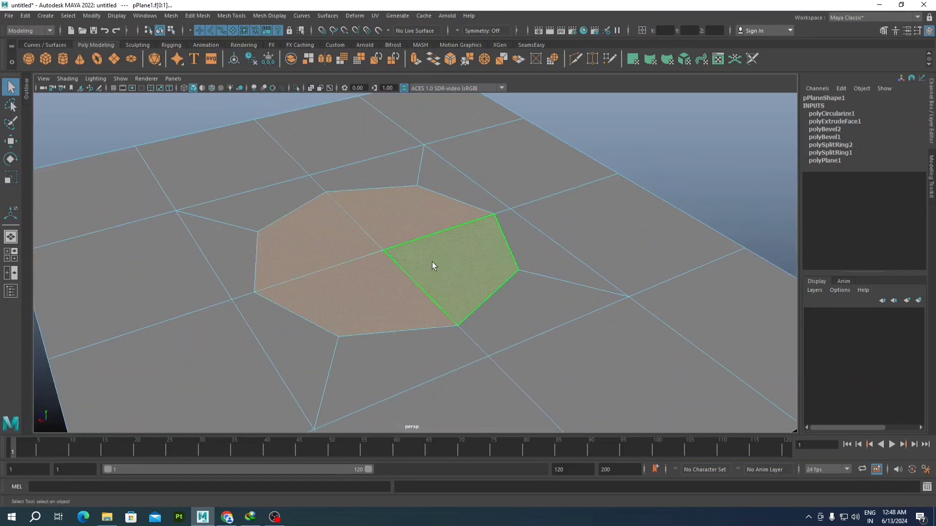
key(Delete)
scroll(432, 240, down, 3)
key(F8)
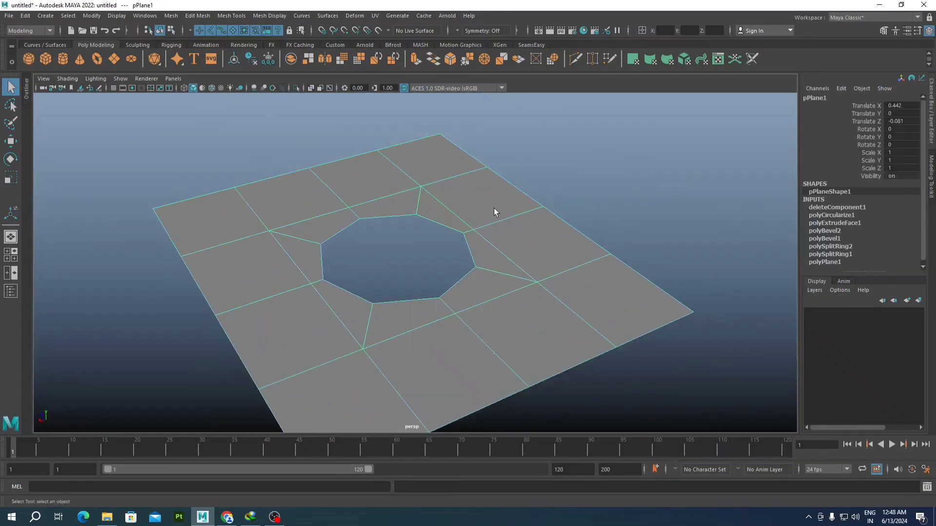
Step: Turn on smooth mesh preview and examine the roundness of the hole with the plane deselected and selected
key(3)
click(567, 152)
scroll(401, 282, down, 3)
scroll(428, 298, up, 4)
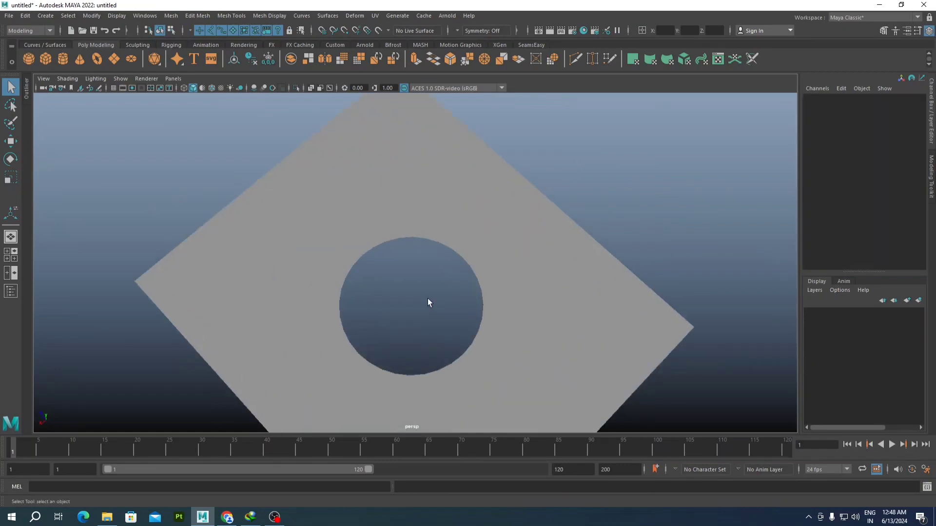
alt+drag(428, 298, 495, 288)
click(491, 244)
scroll(487, 254, down, 3)
scroll(414, 234, up, 3)
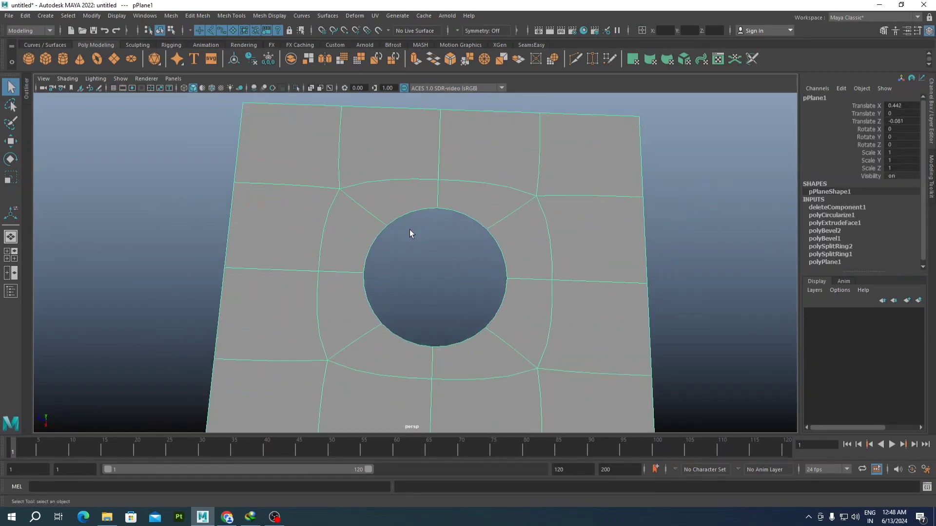
alt+middle_drag(419, 233, 398, 259)
scroll(417, 255, down, 3)
scroll(424, 273, up, 4)
alt+drag(426, 278, 431, 241)
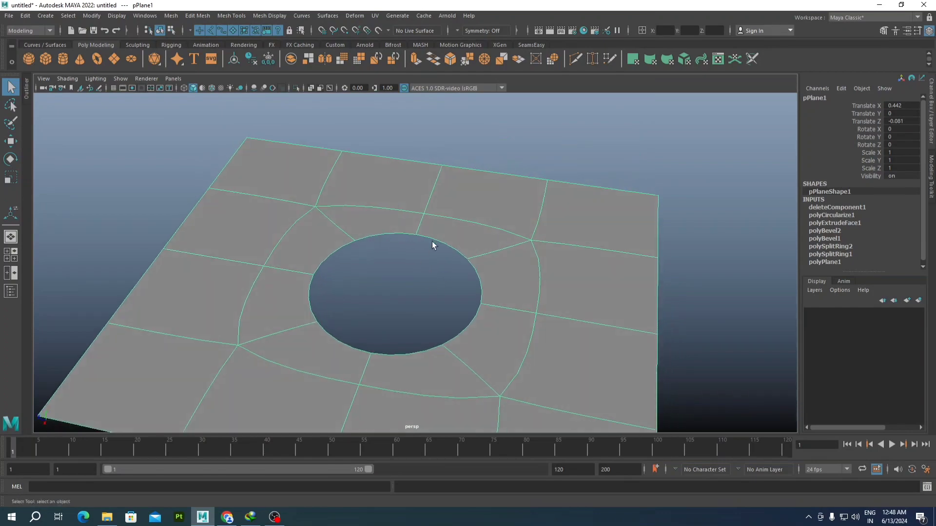
Step: Turn off smooth mesh preview and examine the unsmoothed octagonal hole from several angles
key(1)
alt+drag(472, 268, 423, 265)
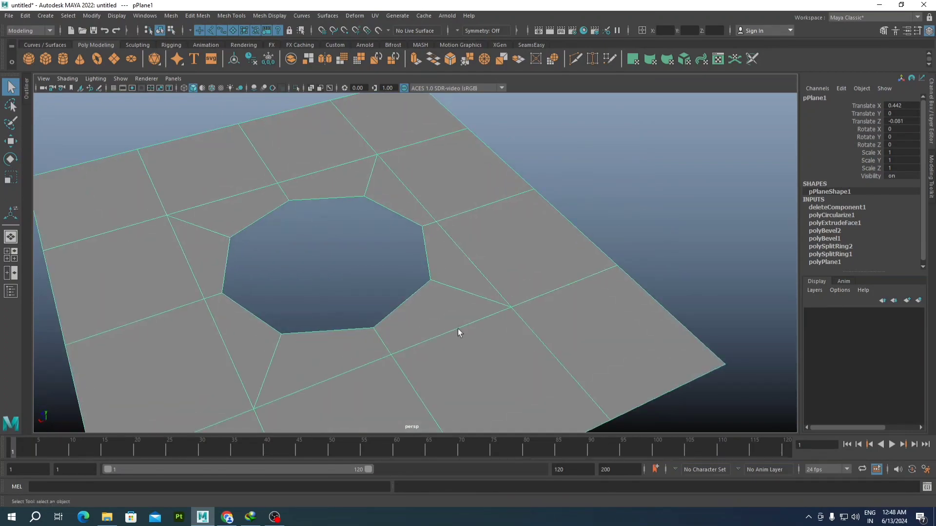
scroll(418, 323, down, 4)
alt+drag(330, 325, 401, 303)
scroll(401, 304, up, 4)
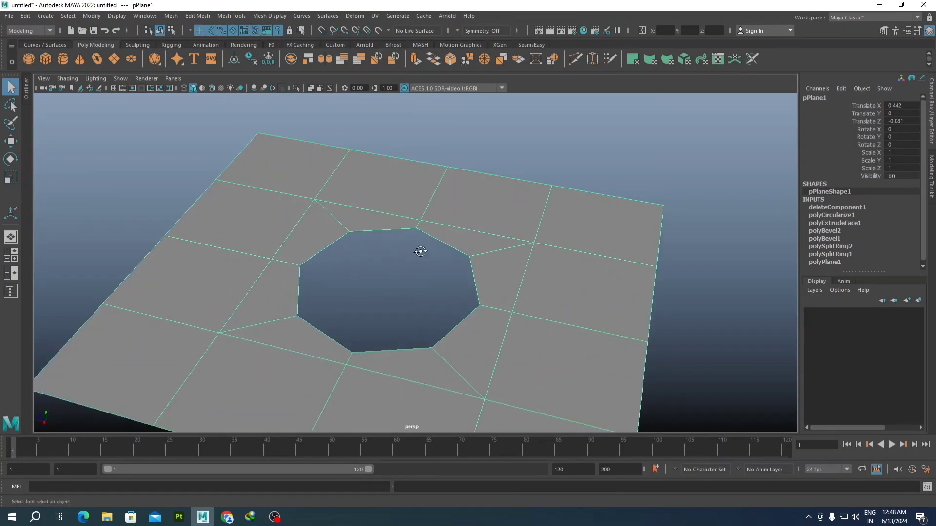
scroll(429, 259, down, 4)
alt+drag(419, 253, 389, 221)
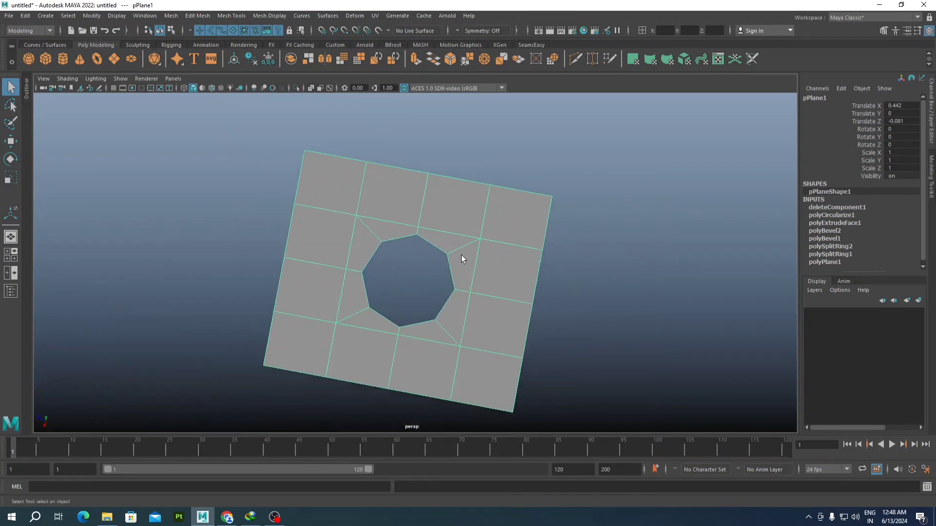
Step: Select the hole's border edge loop, extrude it, and move the new edges straight down to form the hole's walls
scroll(461, 256, up, 2)
alt+drag(461, 255, 450, 219)
scroll(449, 211, up, 3)
right_drag(449, 201, 458, 118)
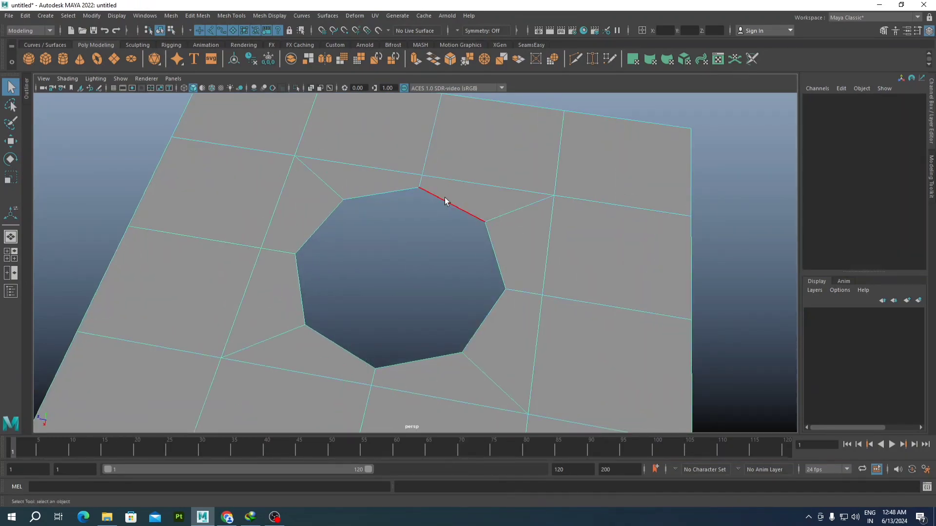
double_click(445, 198)
scroll(445, 200, down, 3)
alt+drag(445, 213, 404, 210)
shift+right_drag(404, 211, 406, 247)
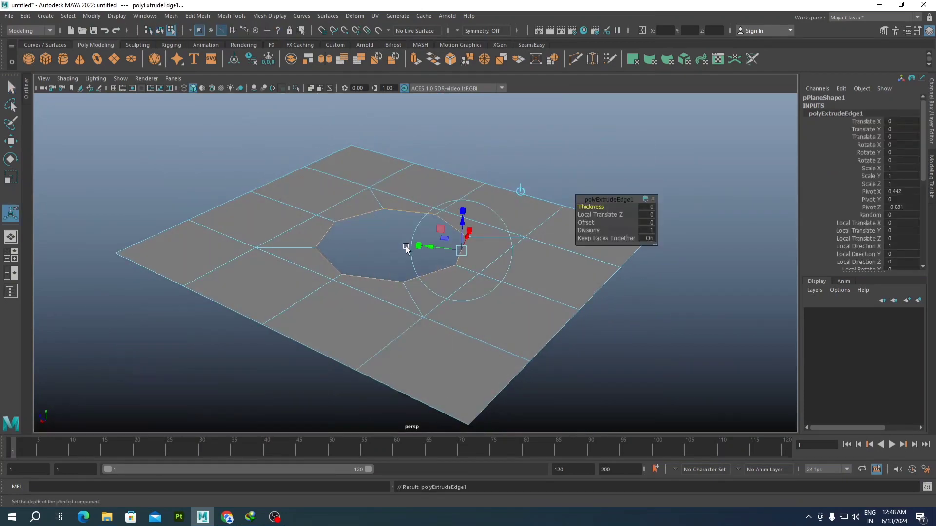
key(w)
drag(392, 204, 388, 272)
scroll(409, 268, up, 3)
Step: Bevel the edge loop around the hole's upper rim with a fraction of 0.2
right_drag(407, 242, 400, 218)
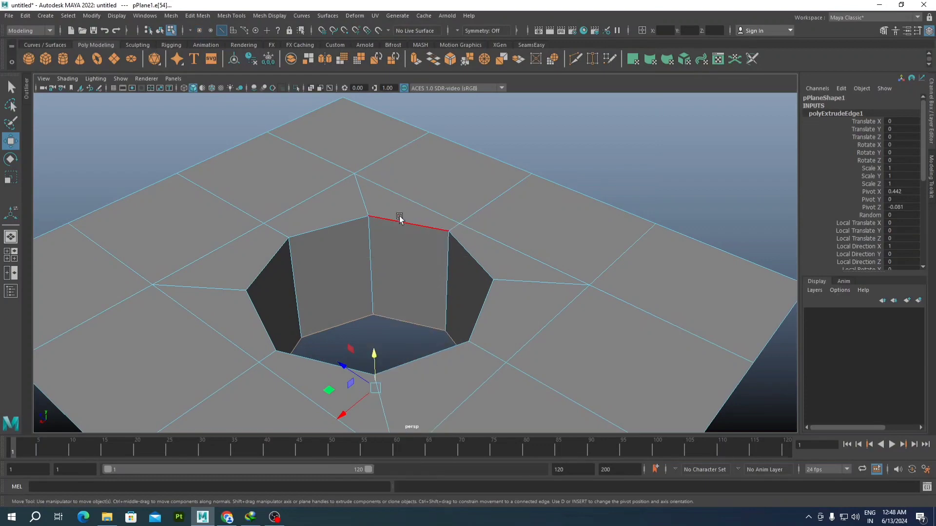
double_click(399, 219)
scroll(407, 253, down, 3)
shift+right_drag(393, 255, 430, 259)
alt+drag(406, 261, 431, 251)
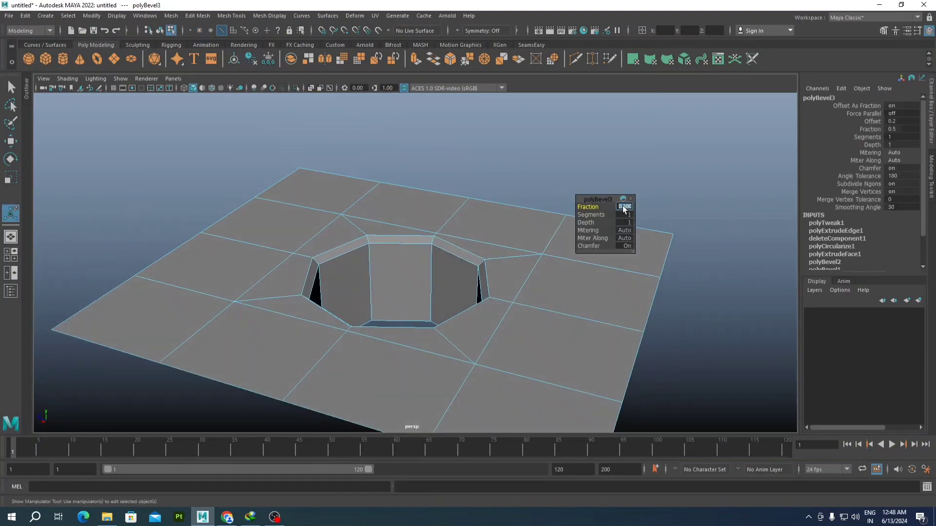
text(2)
key(Return)
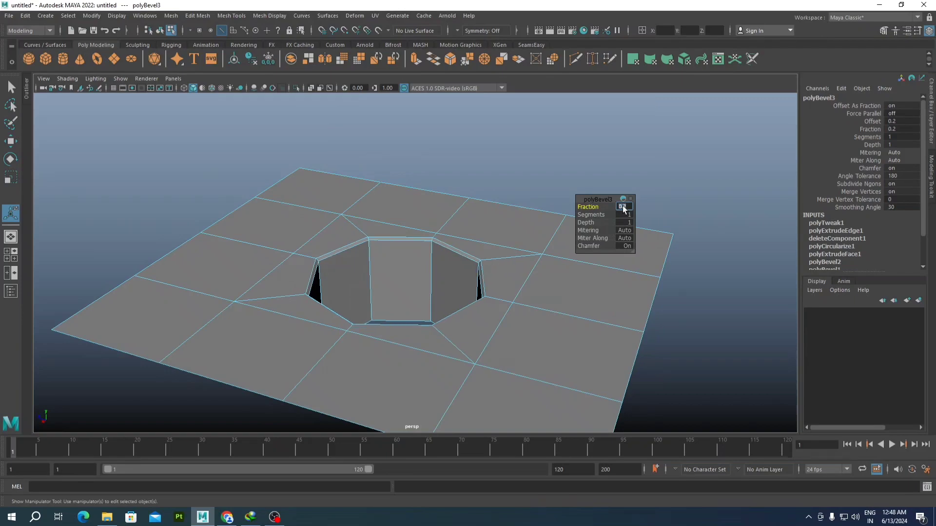
Step: Inspect the rim bevel up close and set its segments to 2
alt+right_drag(414, 233, 497, 216)
alt+drag(497, 216, 432, 236)
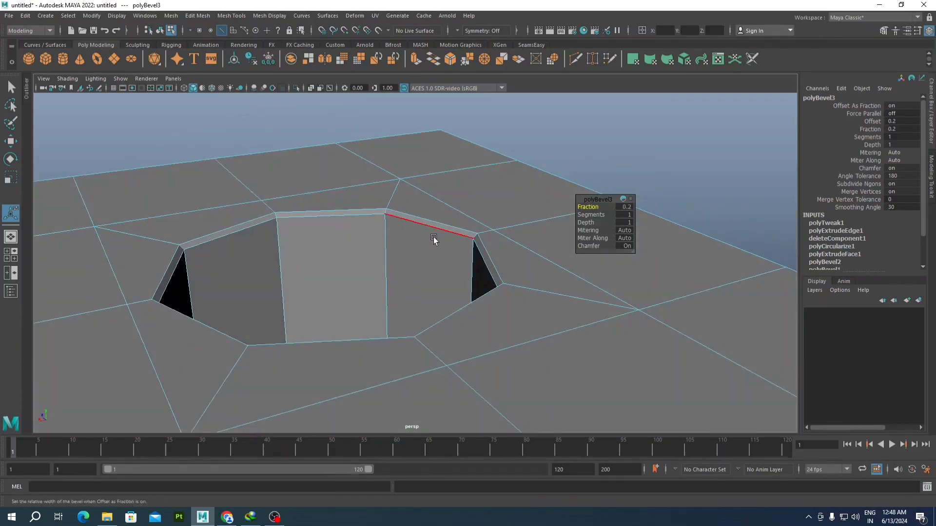
alt+right_drag(442, 224, 609, 220)
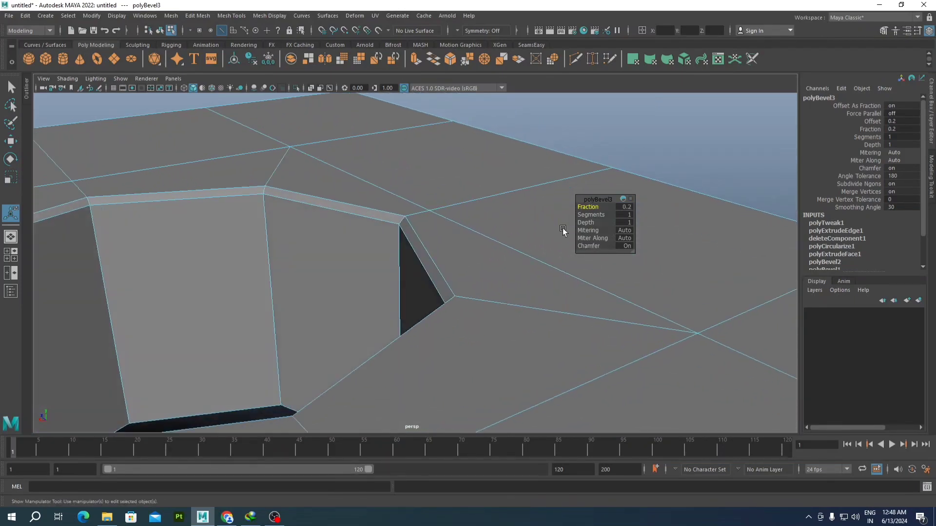
click(628, 215)
text(2)
key(Return)
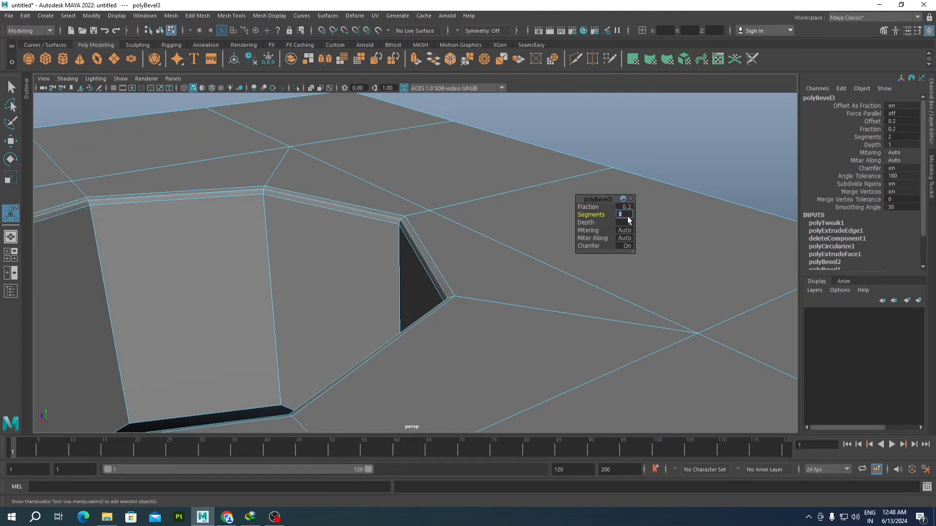
Step: Return to object mode and inspect the rim bevel around the hole with the plane deselected and selected
right_drag(334, 250, 401, 230)
scroll(401, 230, down, 5)
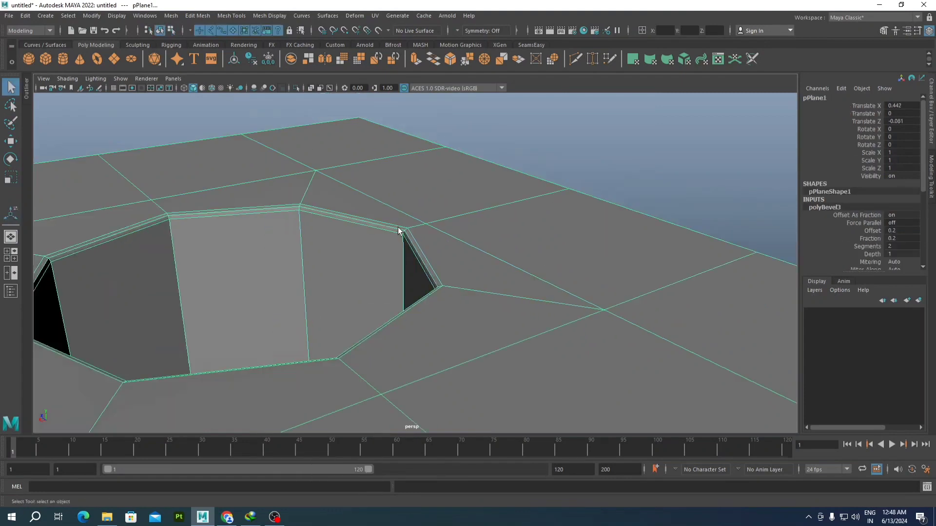
click(603, 133)
scroll(429, 226, up, 5)
scroll(429, 230, down, 1)
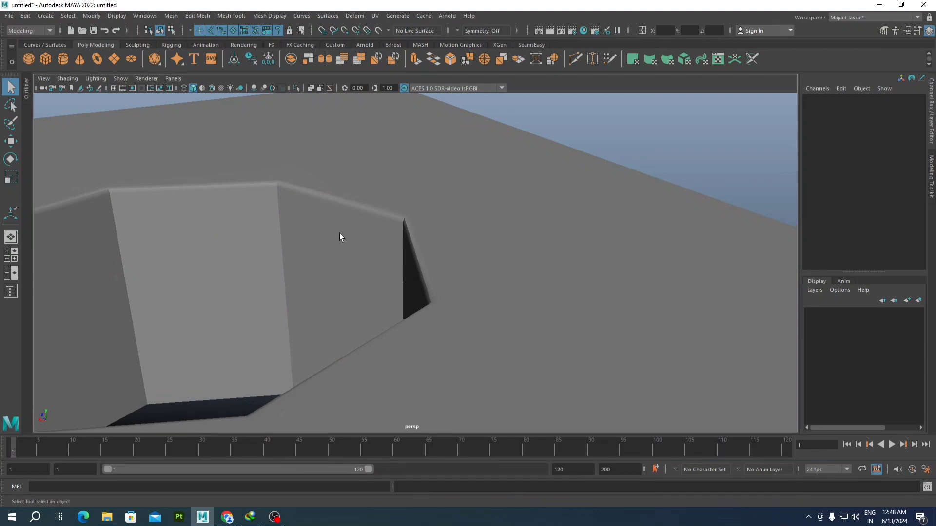
scroll(340, 238, down, 1)
click(385, 215)
scroll(361, 241, down, 3)
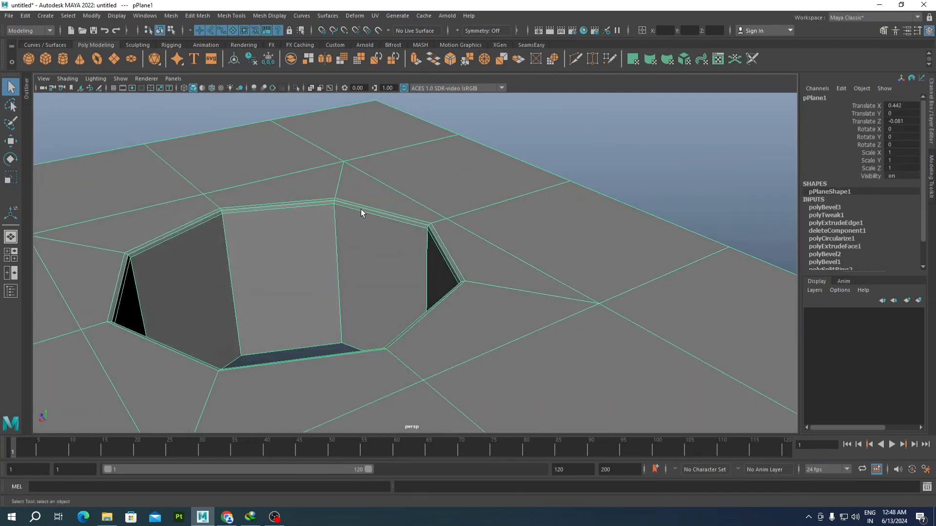
alt+drag(361, 209, 351, 236)
Step: Insert one edge loop on the hole's walls just below the rim and another on the plane just outside the rim
click(243, 16)
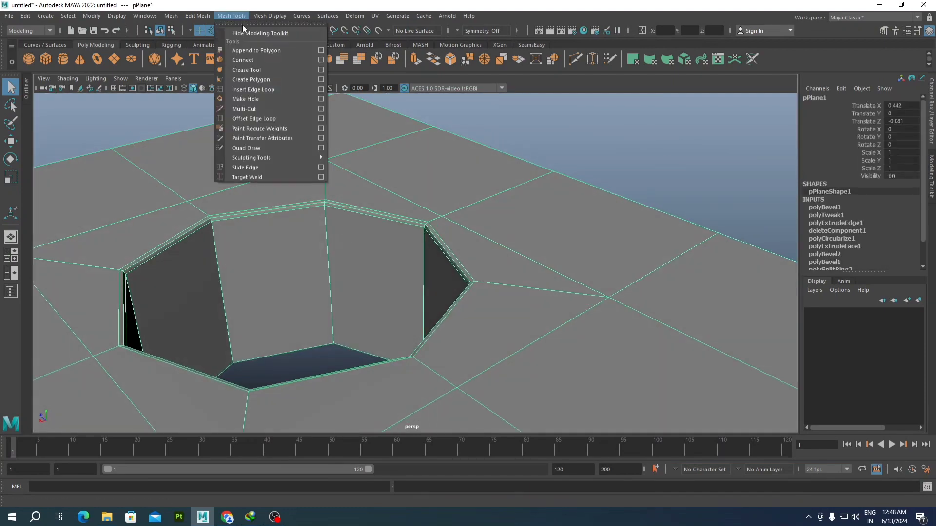
click(248, 88)
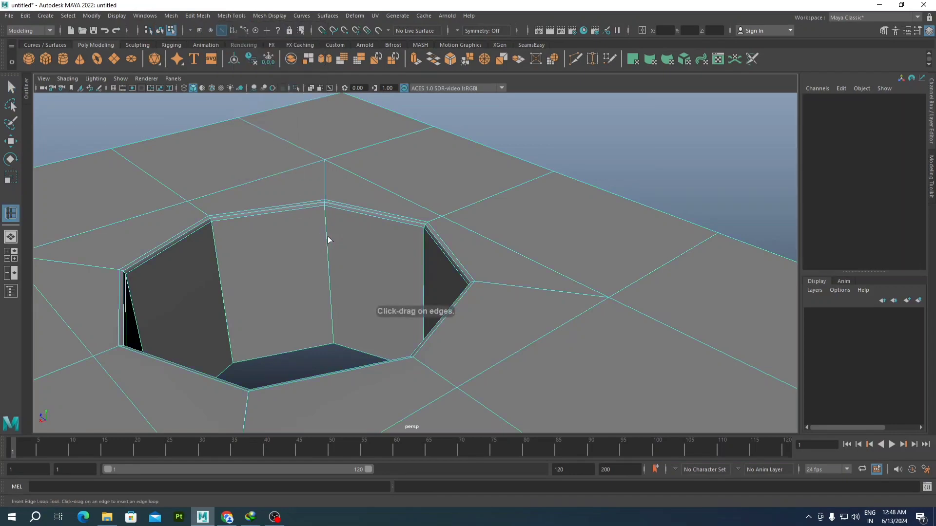
drag(328, 235, 326, 228)
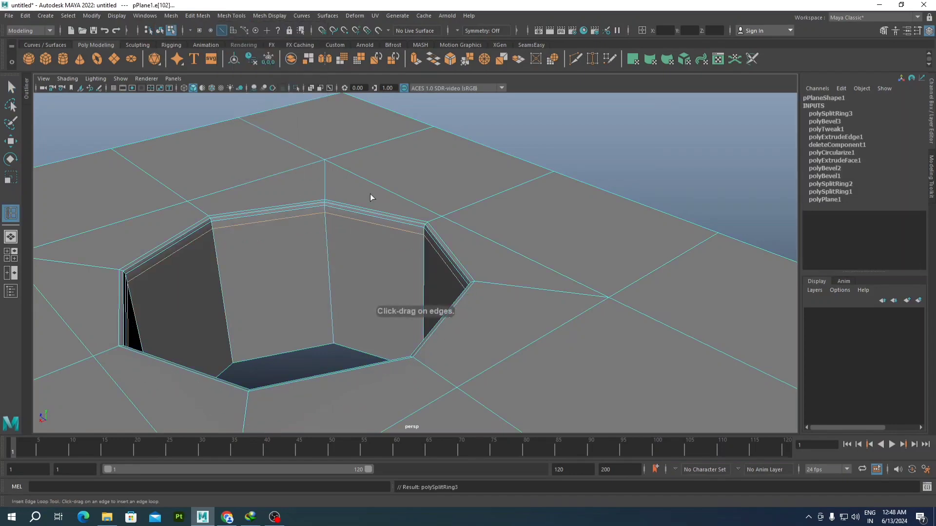
alt+drag(370, 194, 356, 175)
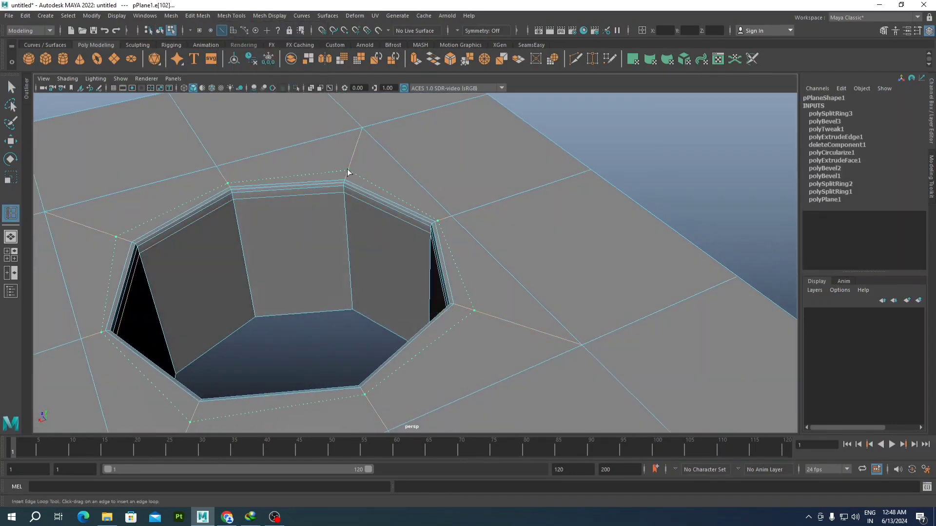
click(349, 169)
alt+drag(349, 169, 356, 217)
Step: Turn on smooth mesh preview, return to object mode and examine the rounded hole from several distances and angles
key(3)
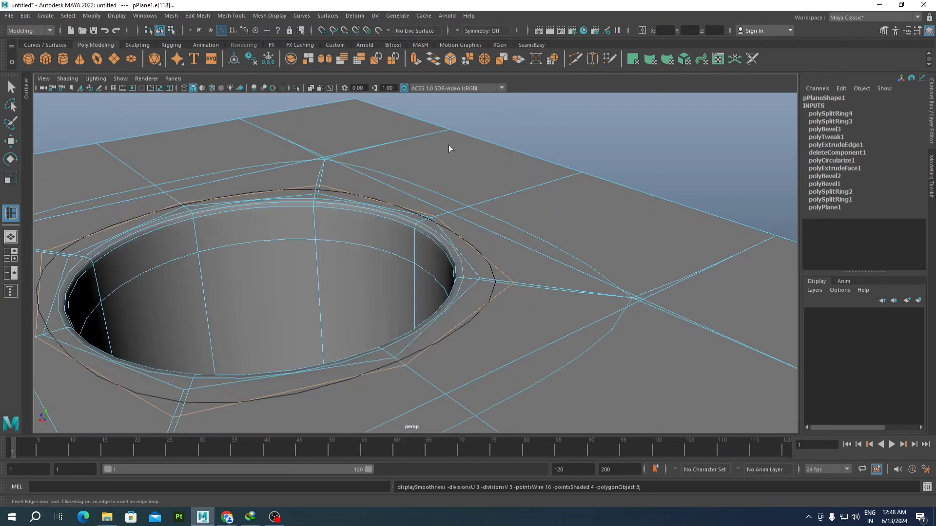
click(516, 115)
scroll(451, 209, down, 5)
alt+drag(451, 210, 470, 263)
key(w)
scroll(427, 229, up, 5)
scroll(440, 258, down, 6)
click(324, 214)
alt+drag(324, 214, 429, 259)
scroll(444, 314, down, 3)
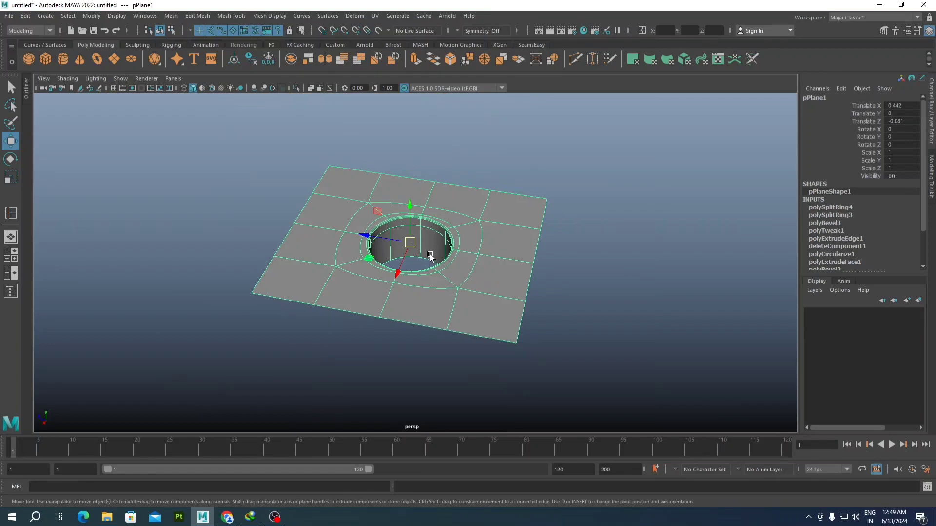
Step: Draw a polygon cylinder beside the plane, with a radius of about 4.8 and a height of about 13.4
click(66, 58)
scroll(174, 214, down, 5)
alt+drag(180, 215, 276, 226)
key(space)
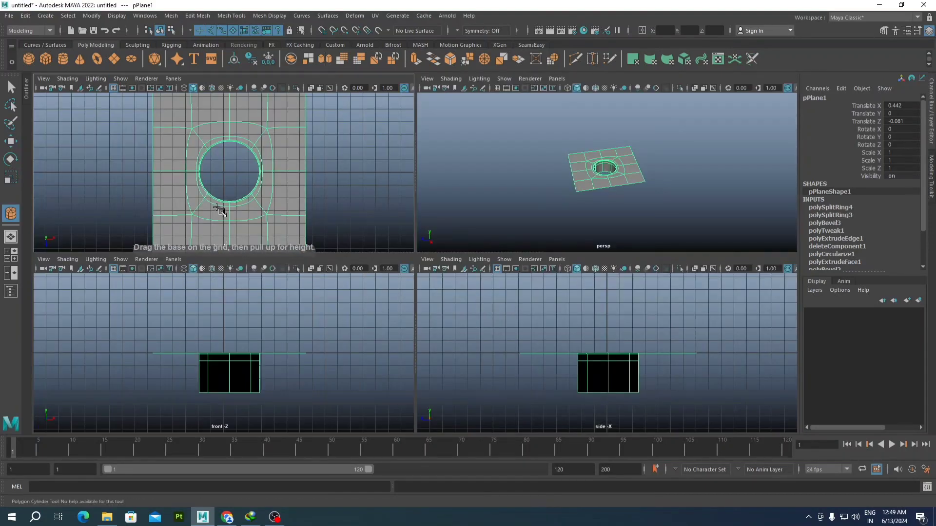
key(space)
scroll(217, 215, down, 2)
drag(194, 253, 230, 313)
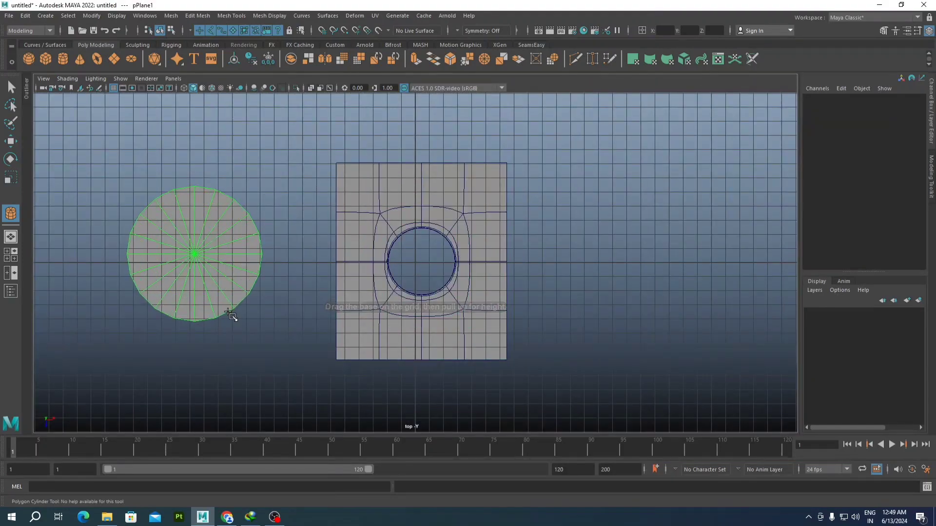
key(space)
key(space)
alt+middle_drag(203, 318, 418, 374)
drag(418, 374, 327, 92)
Step: Examine the upright cylinder beside the plane in the perspective view, ending in the front view
key(space)
key(space)
scroll(472, 177, down, 3)
alt+middle_drag(341, 237, 347, 261)
scroll(358, 243, up, 2)
alt+middle_drag(383, 221, 372, 269)
scroll(371, 270, up, 1)
key(space)
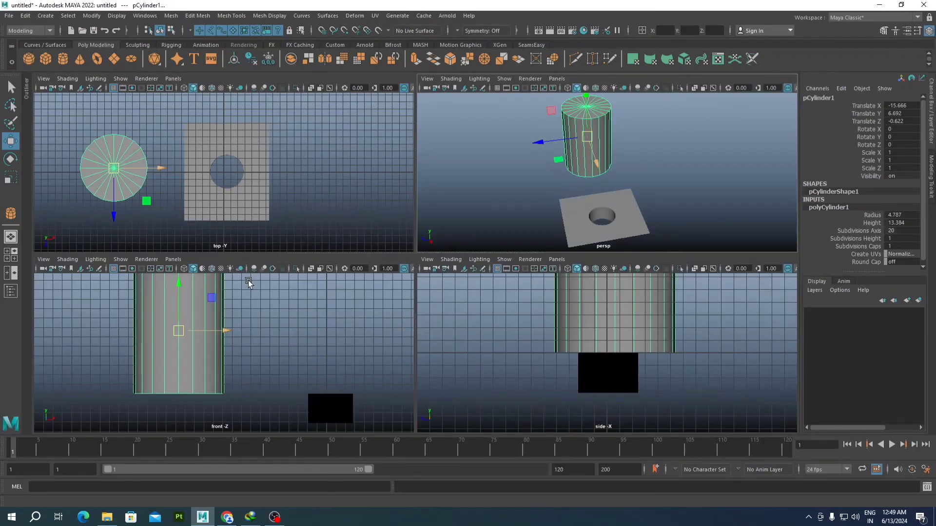
key(space)
key(e)
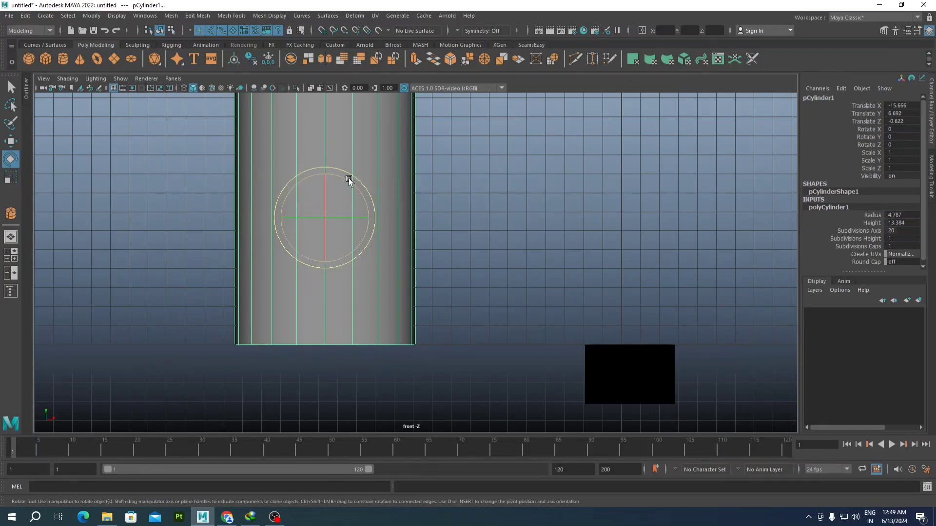
drag(349, 178, 375, 221)
drag(358, 187, 361, 195)
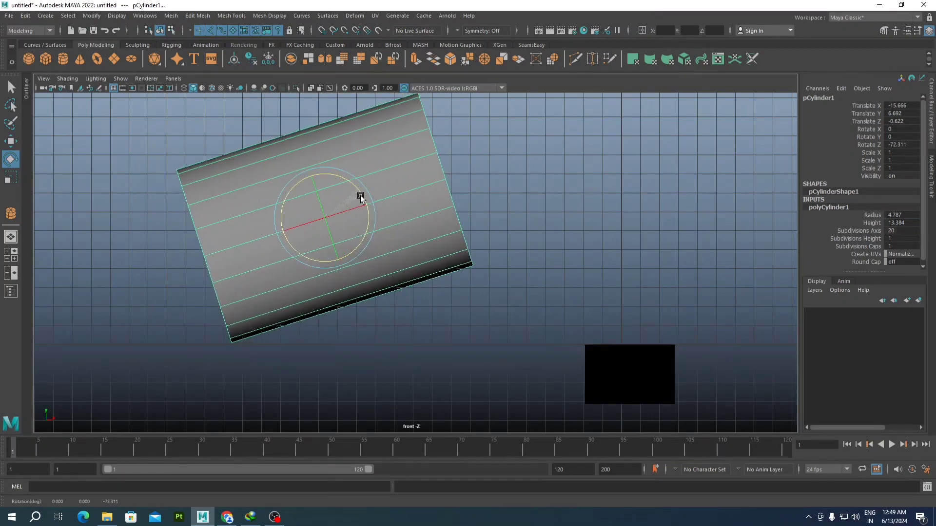
key(ctrl+z)
key(ctrl+z)
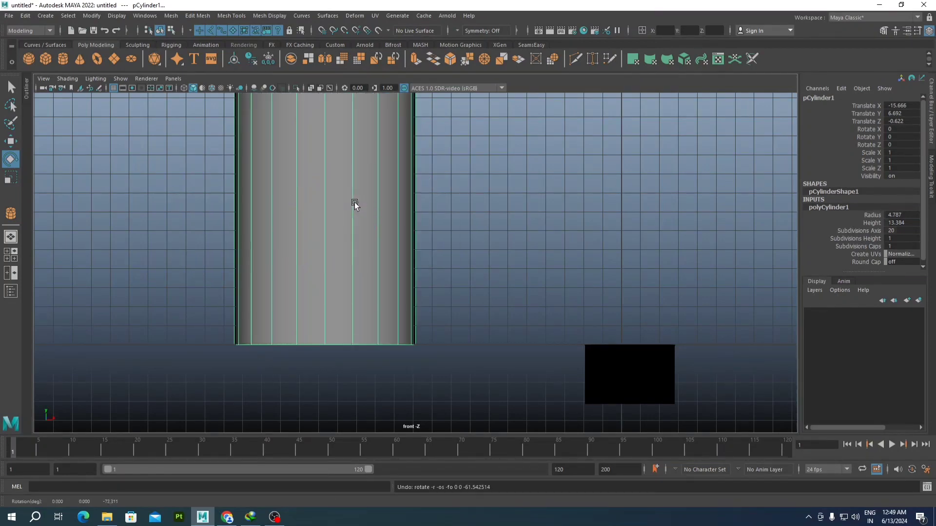
Step: Lay the cylinder on its side by setting its Rotate Z to 90, and deselect it
drag(354, 194, 760, 204)
key(ctrl+z)
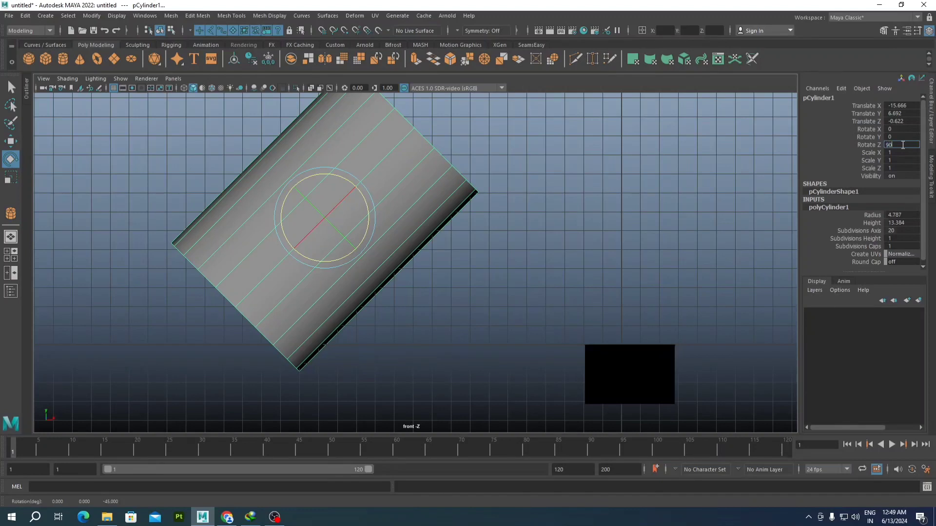
key(Return)
click(557, 230)
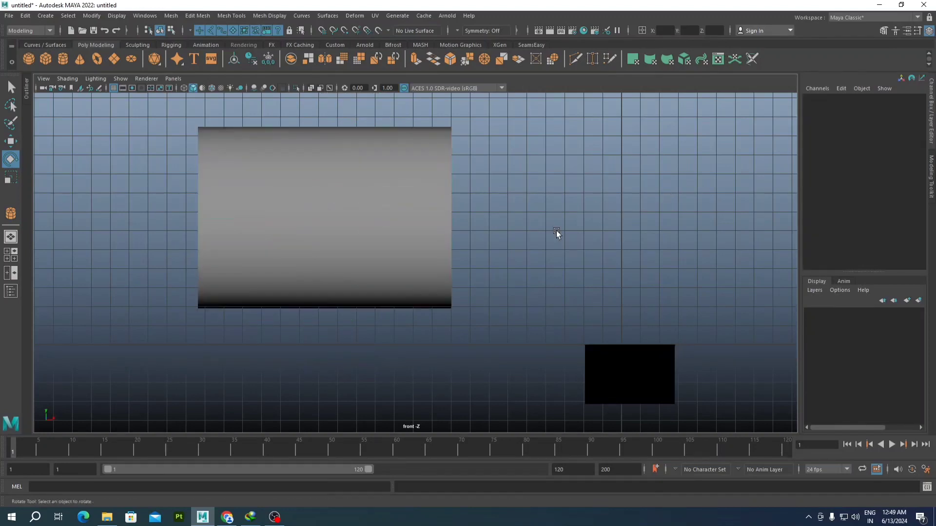
Step: Lower the horizontal cylinder to a Translate Y of about 4.86 in the front view, and return to the perspective view
click(423, 248)
key(w)
scroll(407, 253, up, 2)
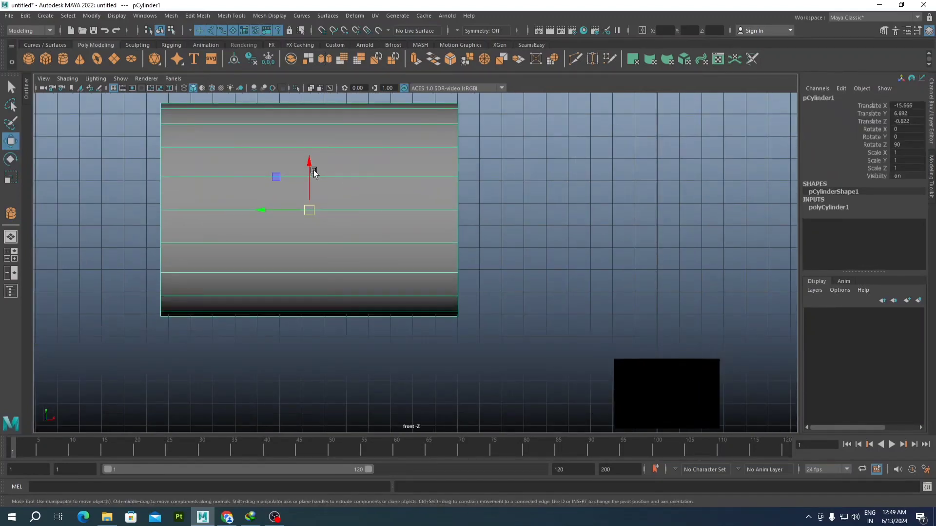
drag(312, 170, 317, 199)
scroll(360, 215, down, 2)
alt+middle_drag(374, 224, 451, 168)
scroll(444, 171, up, 1)
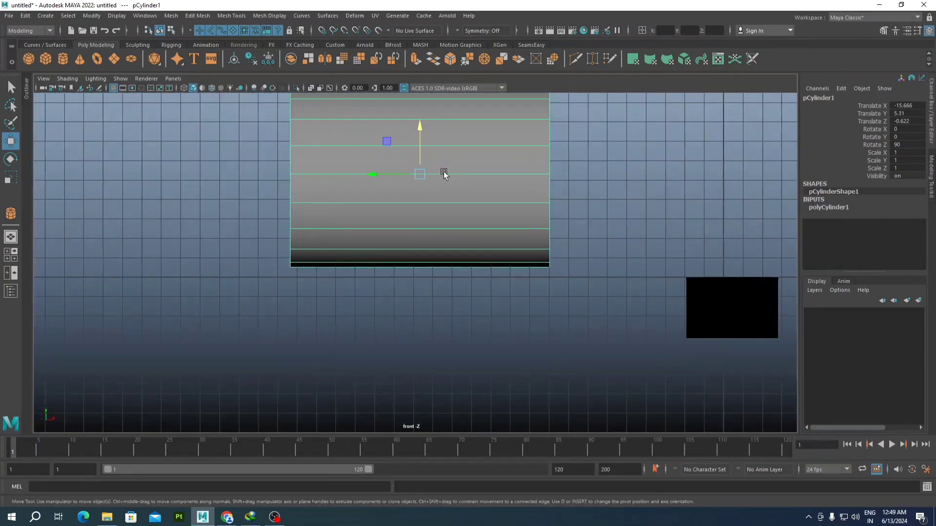
key(super)
drag(420, 130, 422, 138)
scroll(448, 220, down, 2)
key(space)
key(space)
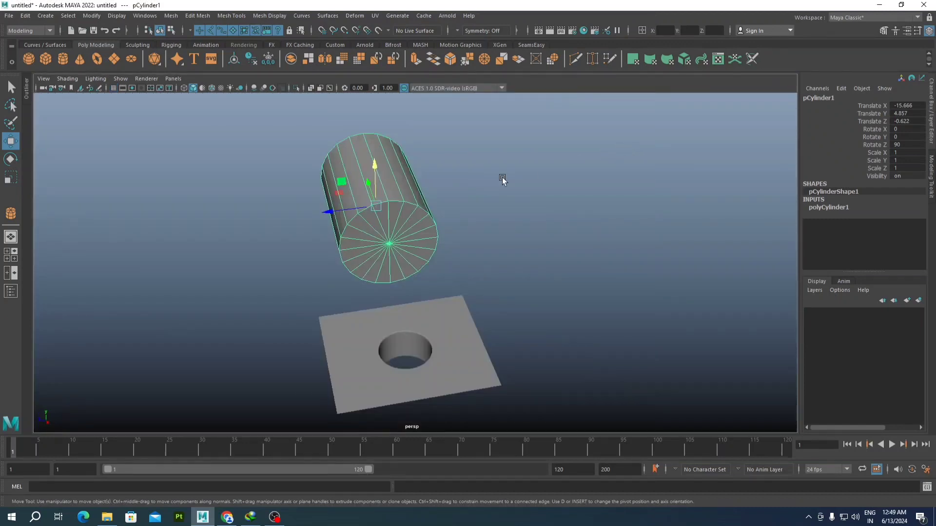
Step: Lengthen the cylinder by moving the vertices of the end farthest from the plane outward along its axis
scroll(382, 224, up, 3)
alt+drag(382, 224, 413, 226)
scroll(414, 226, down, 3)
alt+drag(351, 250, 380, 251)
alt+middle_drag(380, 251, 441, 245)
scroll(441, 245, up, 3)
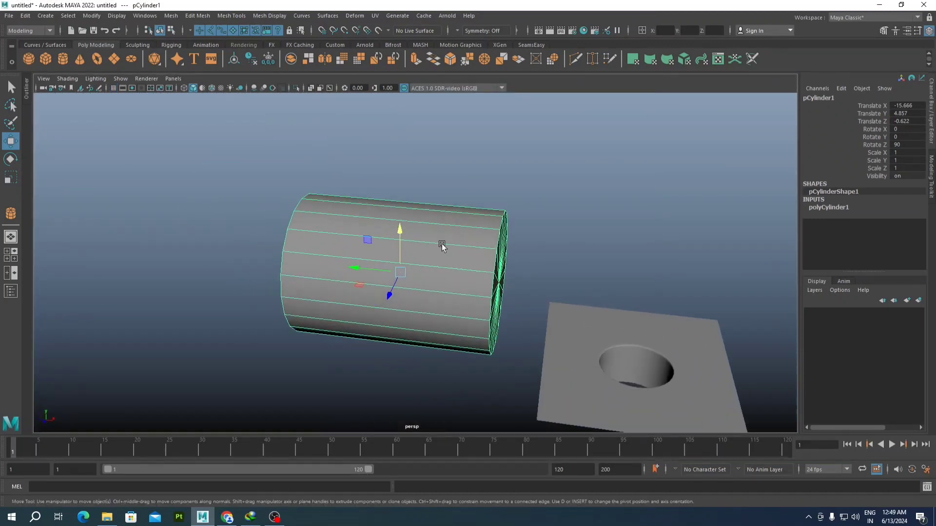
alt+drag(442, 244, 401, 278)
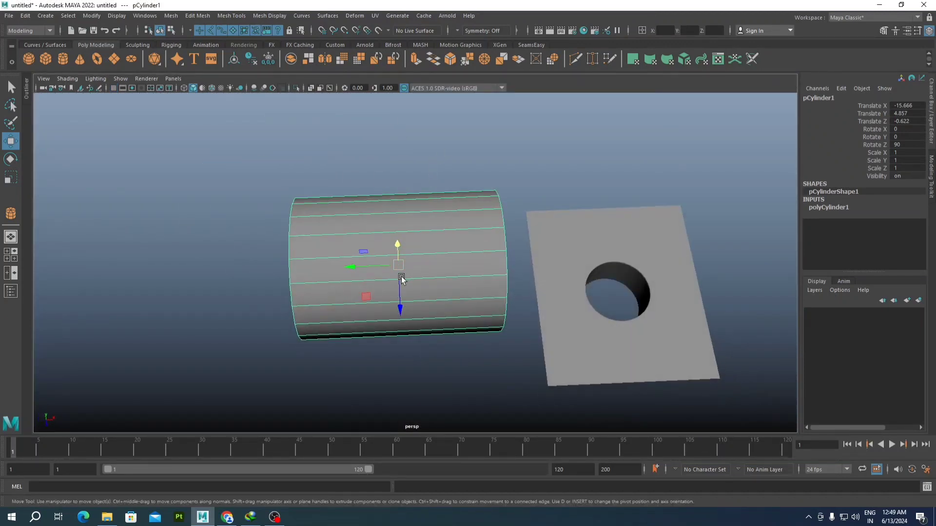
scroll(409, 187, down, 4)
alt+drag(418, 195, 428, 235)
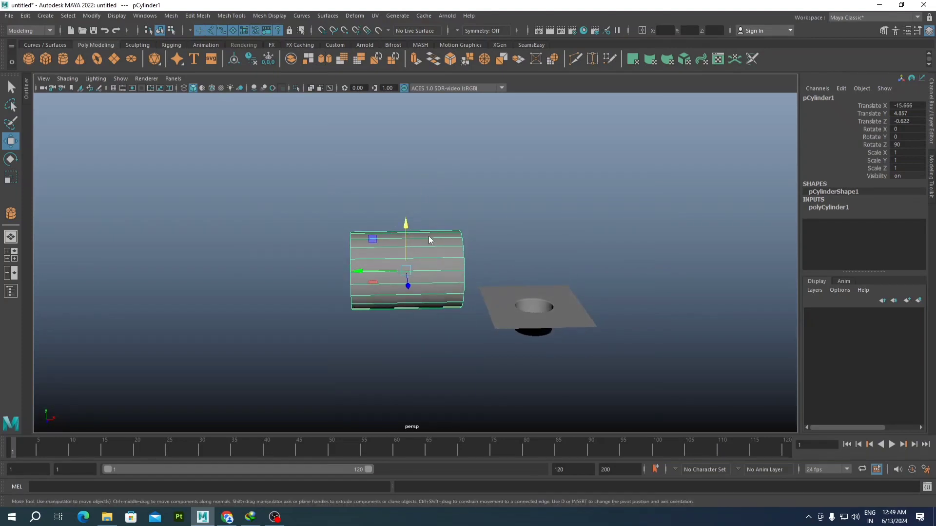
right_drag(429, 237, 326, 230)
drag(293, 180, 411, 356)
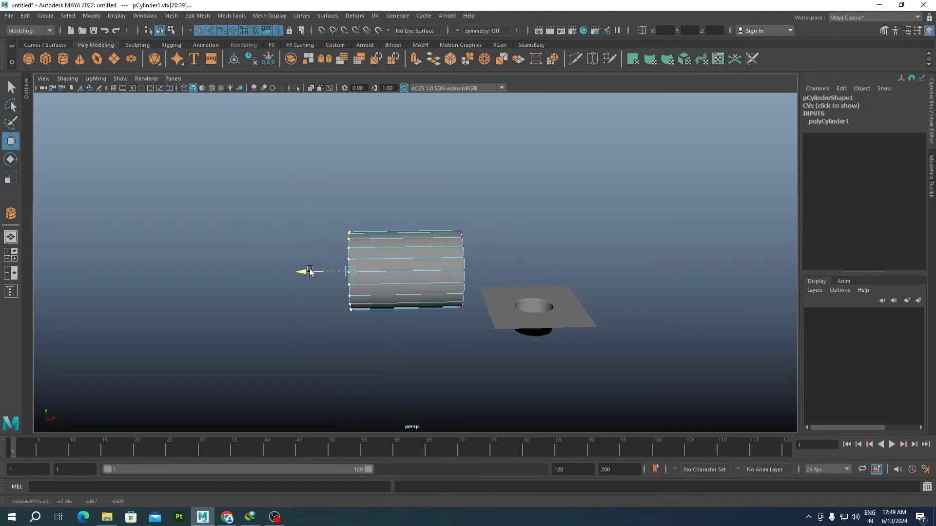
drag(306, 272, 401, 247)
Step: Insert an edge loop around the middle of the lengthened cylinder and inspect it up close
right_drag(401, 246, 395, 217)
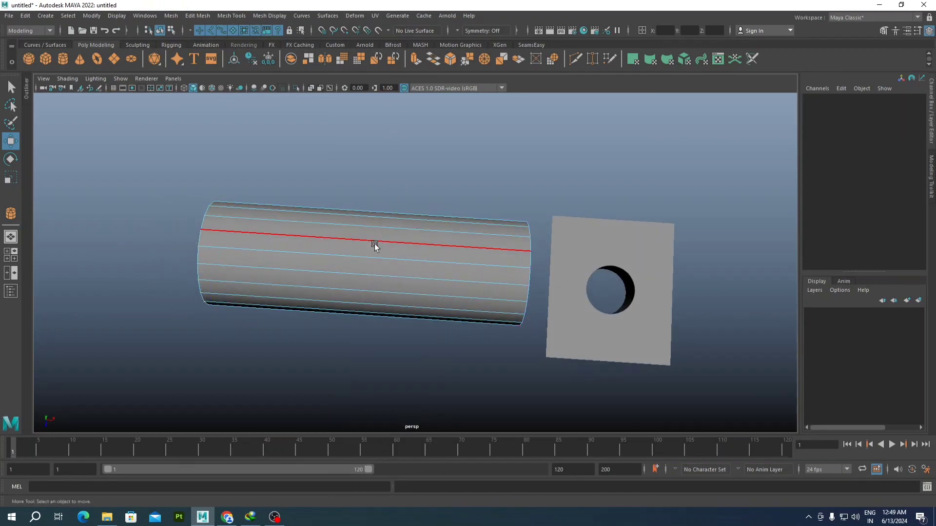
click(375, 246)
shift+right_drag(515, 165, 489, 195)
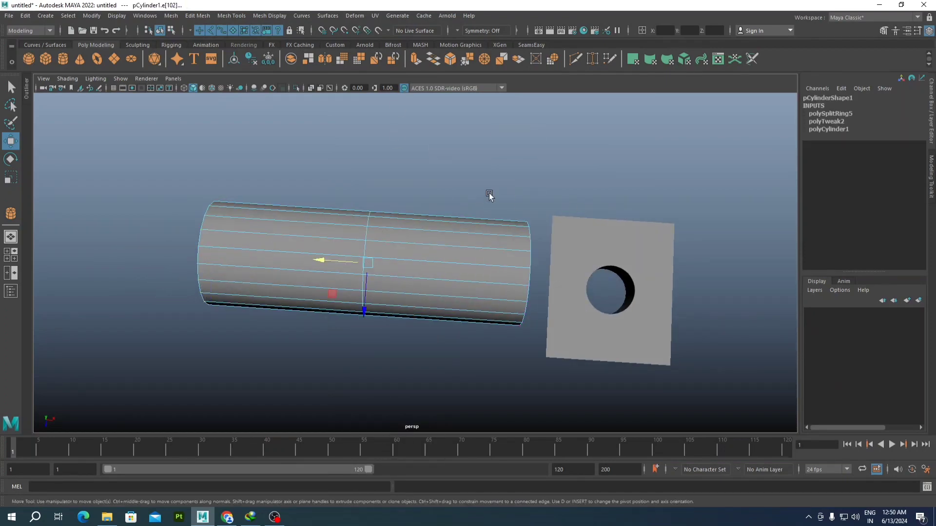
scroll(434, 221, up, 3)
alt+drag(434, 221, 427, 217)
alt+middle_drag(427, 218, 446, 222)
scroll(446, 223, up, 2)
scroll(434, 216, up, 4)
alt+drag(445, 222, 474, 191)
double_click(417, 196)
scroll(418, 205, down, 4)
Step: Select the faces along the upper side of the cylinder on both halves of the middle edge loop
right_drag(474, 191, 468, 229)
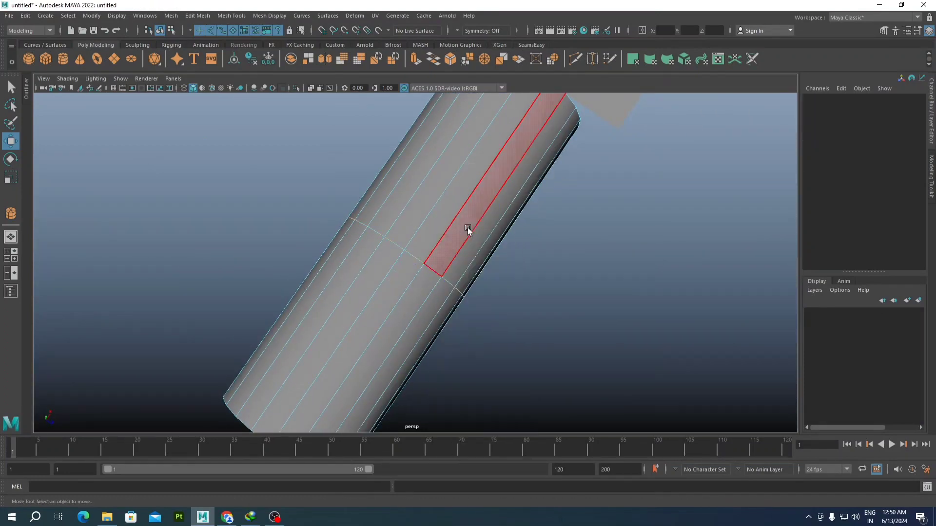
scroll(468, 229, down, 3)
alt+drag(476, 228, 391, 184)
click(371, 189)
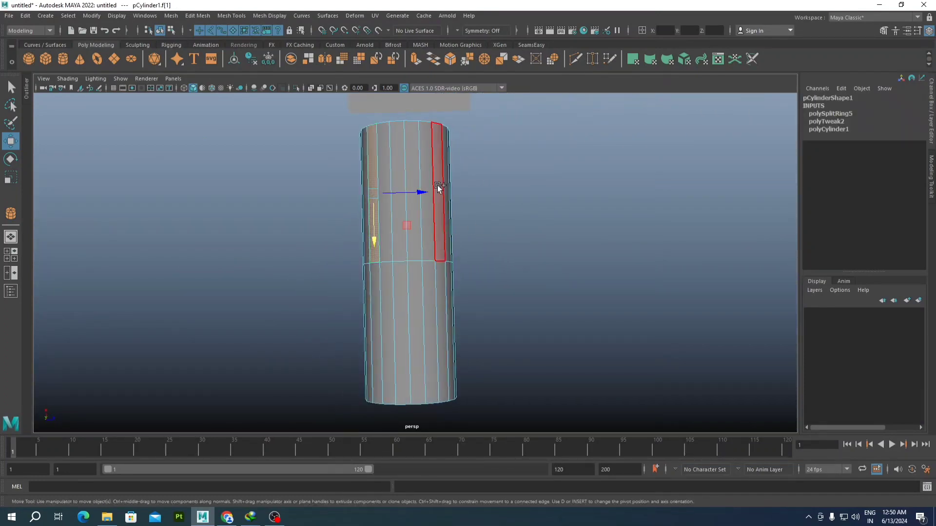
double_click(428, 208)
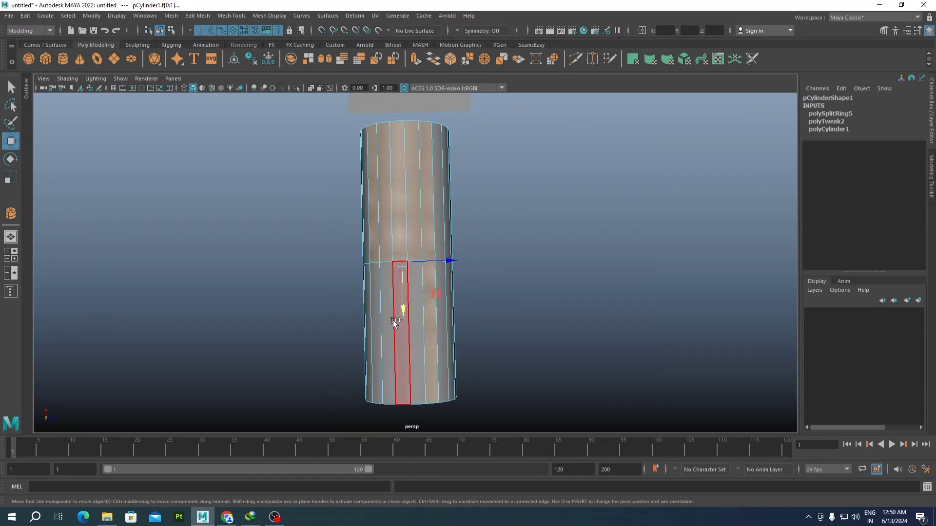
alt+drag(378, 324, 446, 215)
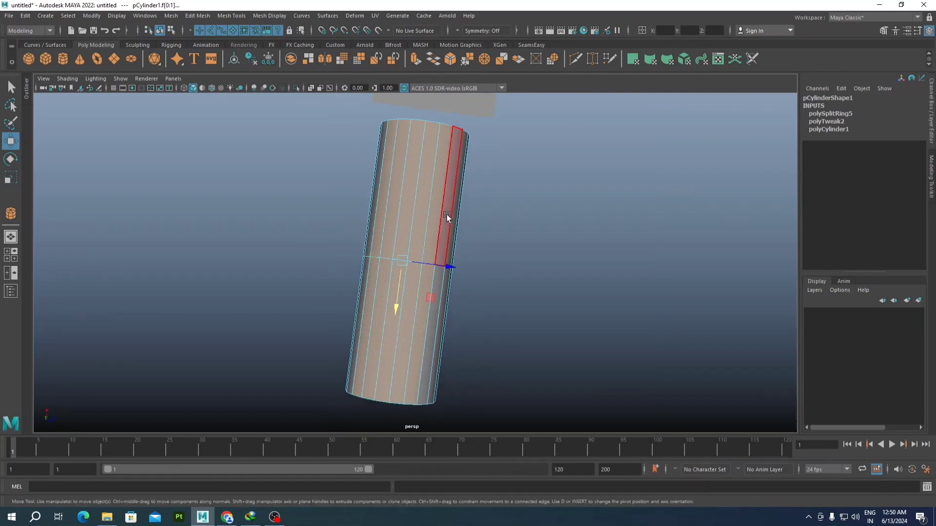
Step: Examine the selected faces along the cylinder's upper side from several angles and distances
alt+drag(432, 291, 372, 206)
alt+right_drag(371, 207, 453, 223)
alt+drag(452, 224, 424, 260)
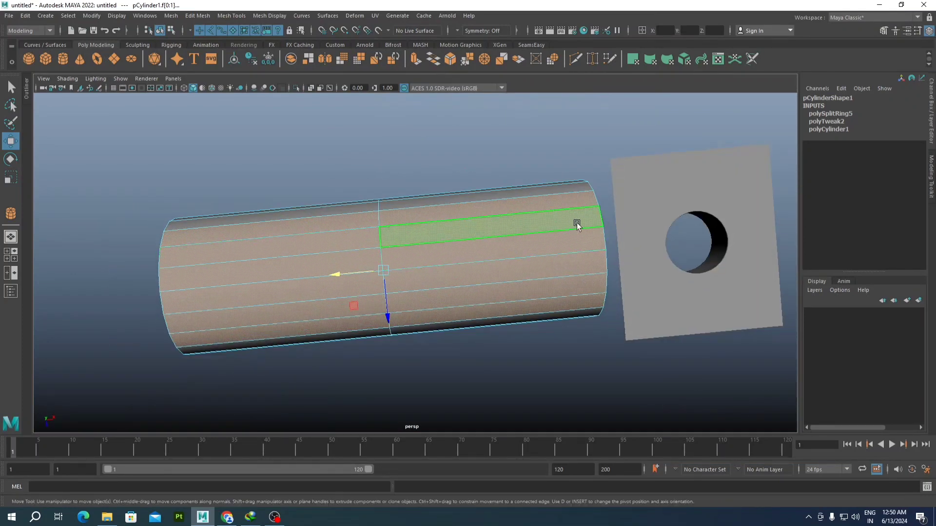
alt+right_drag(372, 248, 345, 255)
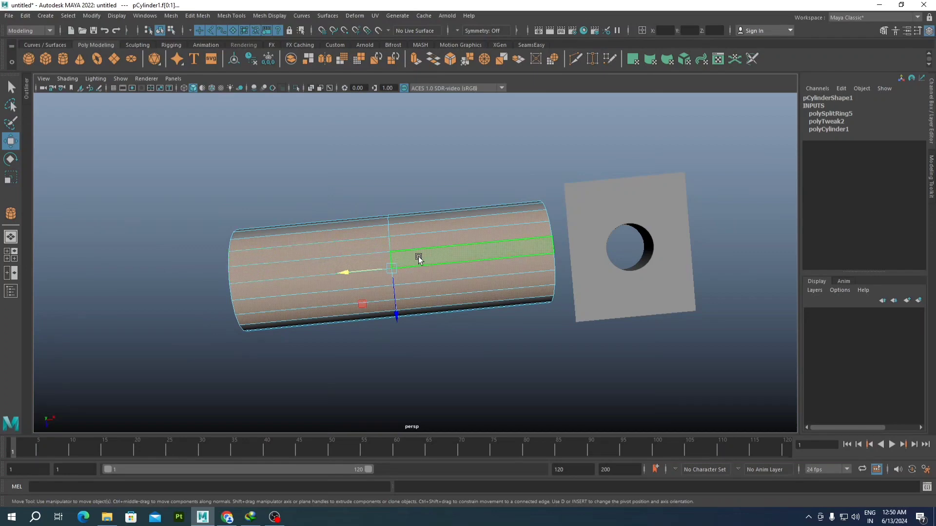
alt+drag(482, 259, 499, 229)
alt+right_drag(410, 261, 475, 263)
alt+drag(441, 267, 455, 250)
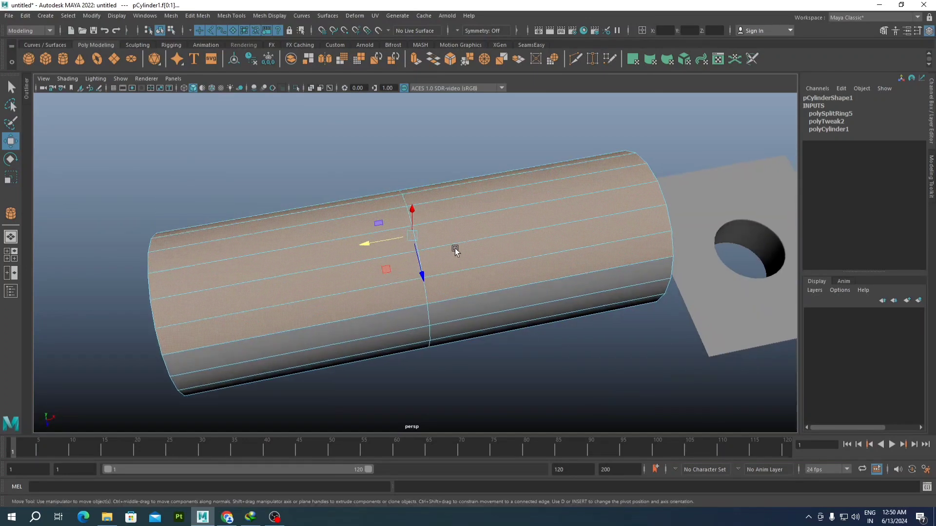
scroll(572, 227, down, 2)
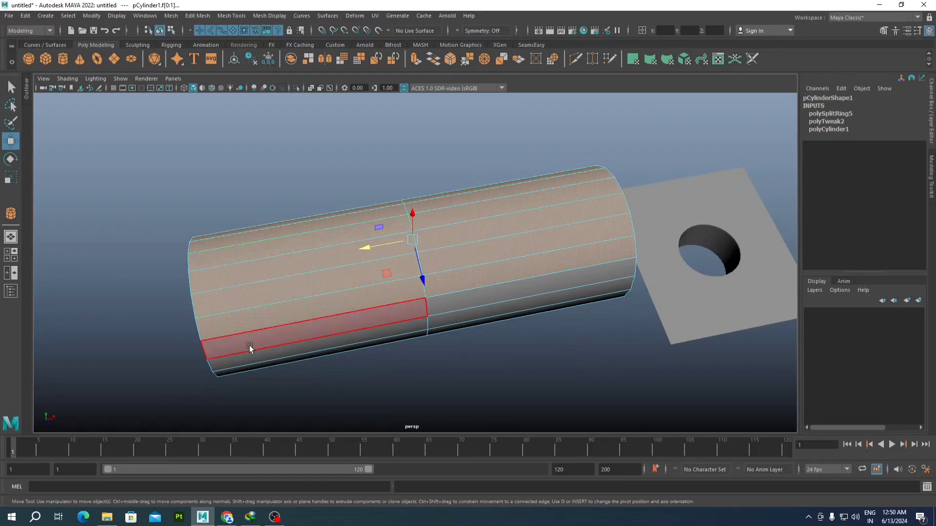
alt+middle_drag(279, 315, 359, 286)
alt+drag(361, 286, 388, 278)
alt+right_drag(388, 278, 420, 252)
alt+middle_drag(419, 252, 365, 272)
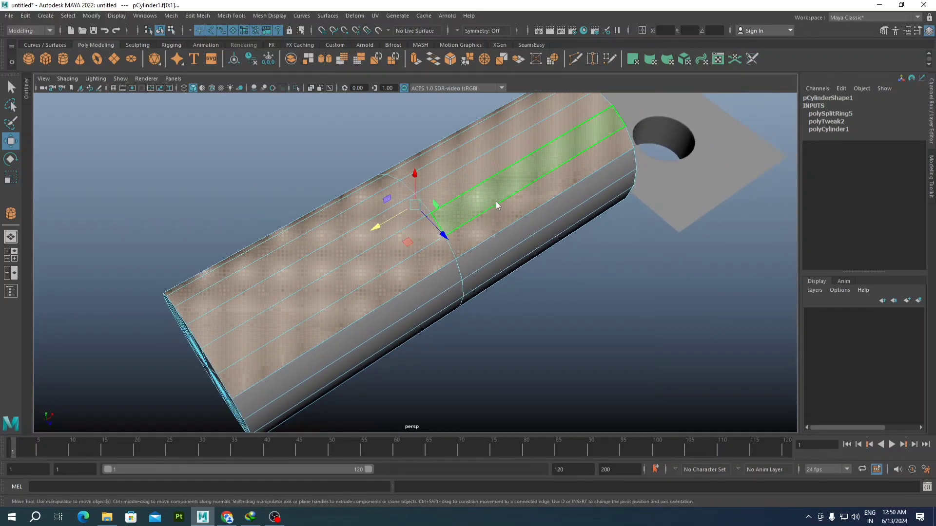
Step: Bevel the edge loop around the middle of the cylinder to split it into two loops
right_drag(496, 206, 495, 171)
right_drag(400, 227, 455, 225)
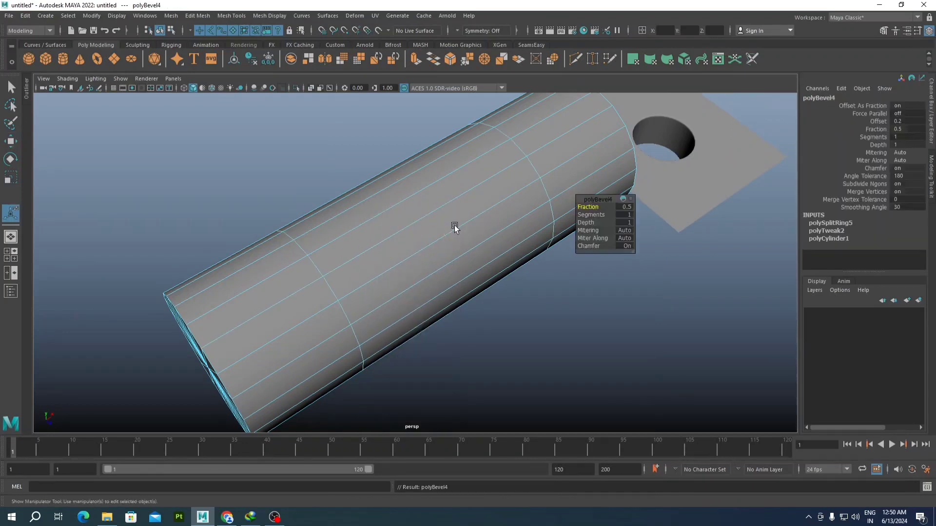
alt+drag(454, 225, 468, 206)
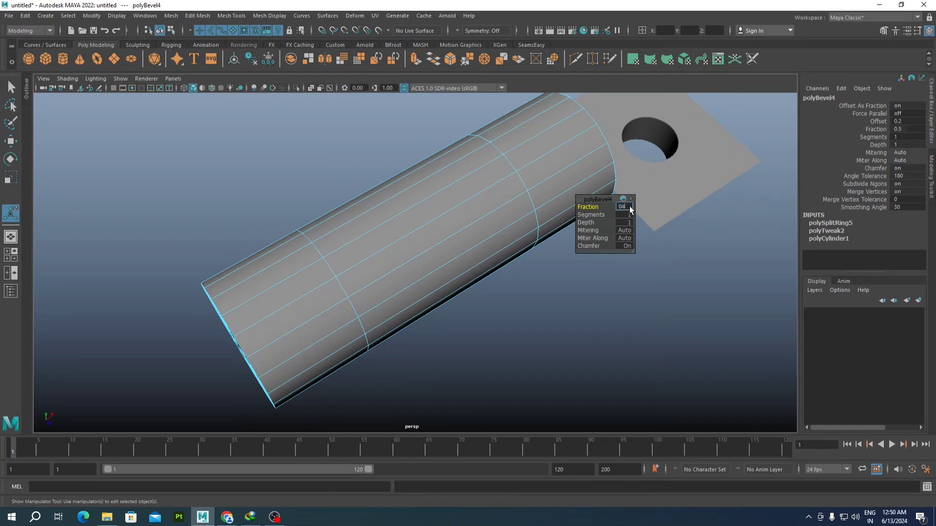
Step: Try 4 and 0.4 as the bevel fraction and return it to 0.5
text(4)
key(Return)
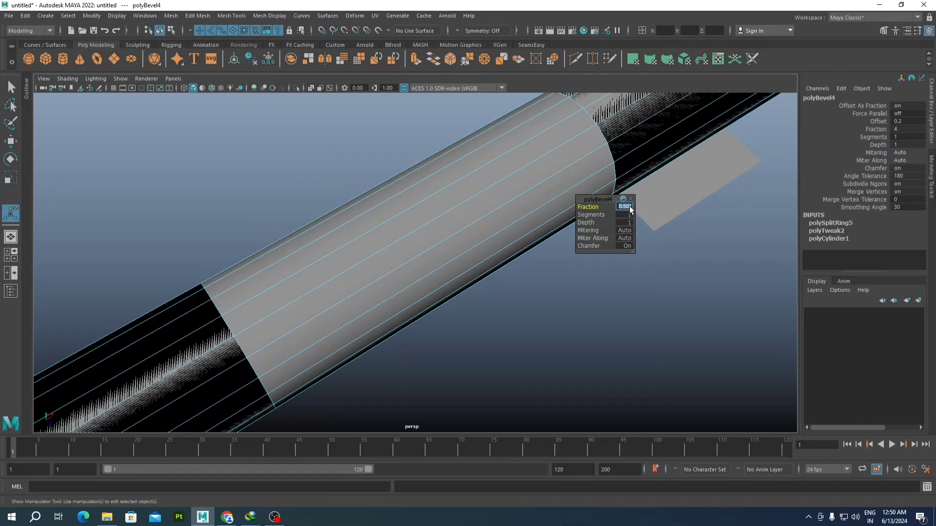
text(0.4)
key(Return)
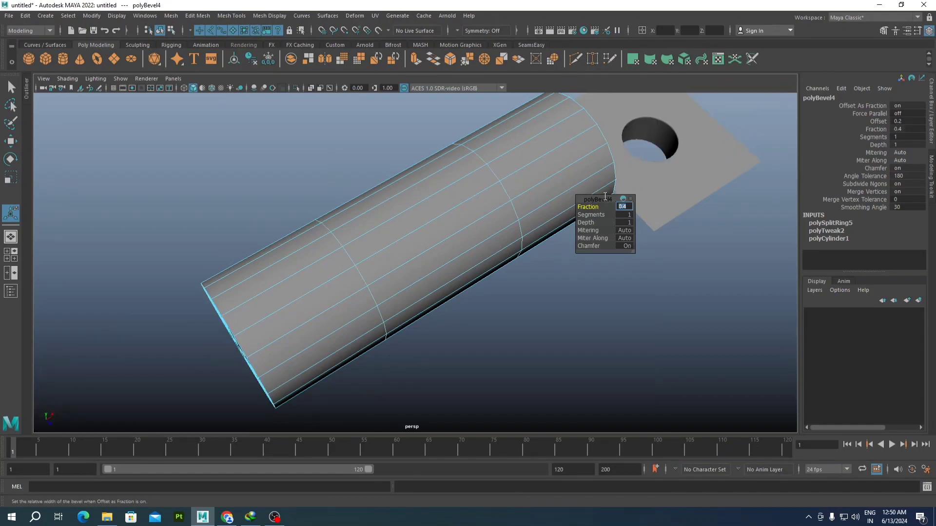
text(0.5)
key(Return)
scroll(356, 214, down, 4)
alt+drag(341, 219, 375, 213)
scroll(389, 216, up, 4)
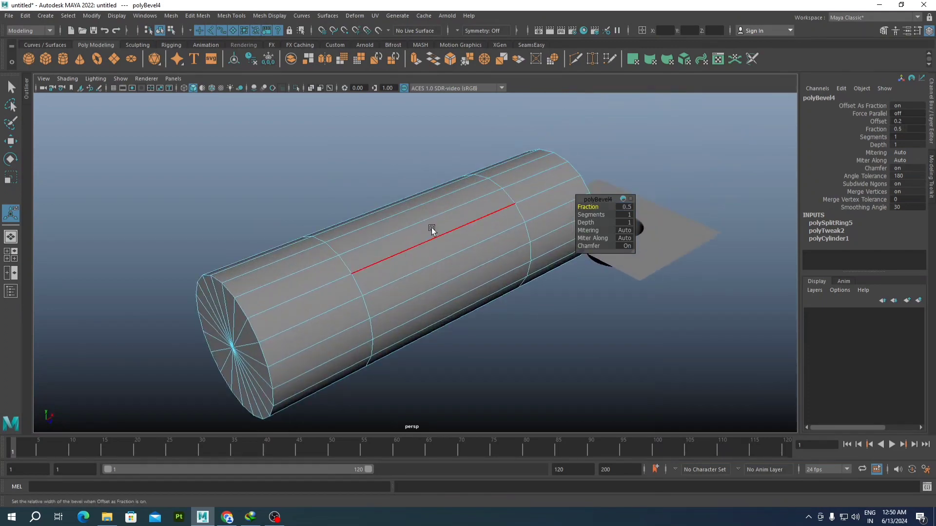
Step: Try to add an edge loop midway between the two bevelled loops by splitting a lengthwise edge ring, and undo the split
alt+drag(432, 229, 403, 242)
right_drag(402, 242, 422, 181)
click(411, 235)
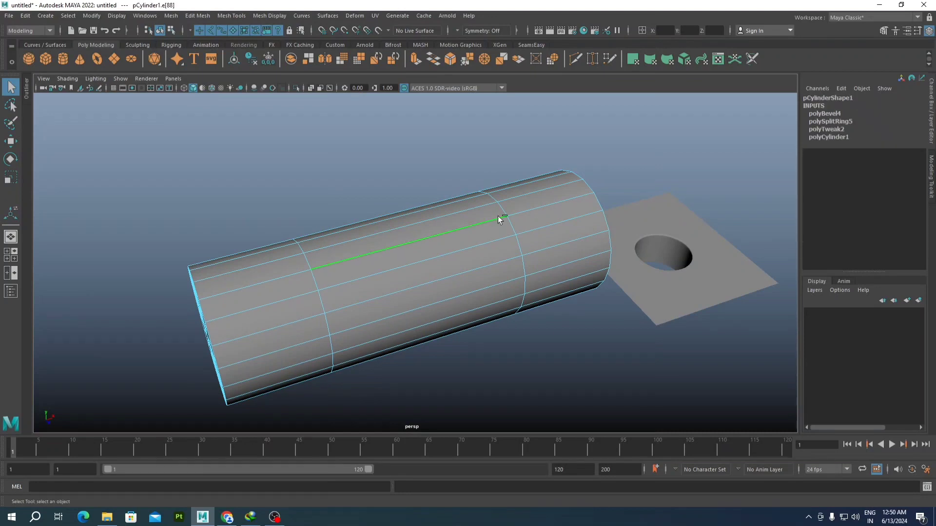
ctrl+right_drag(498, 215, 578, 239)
key(ctrl+z)
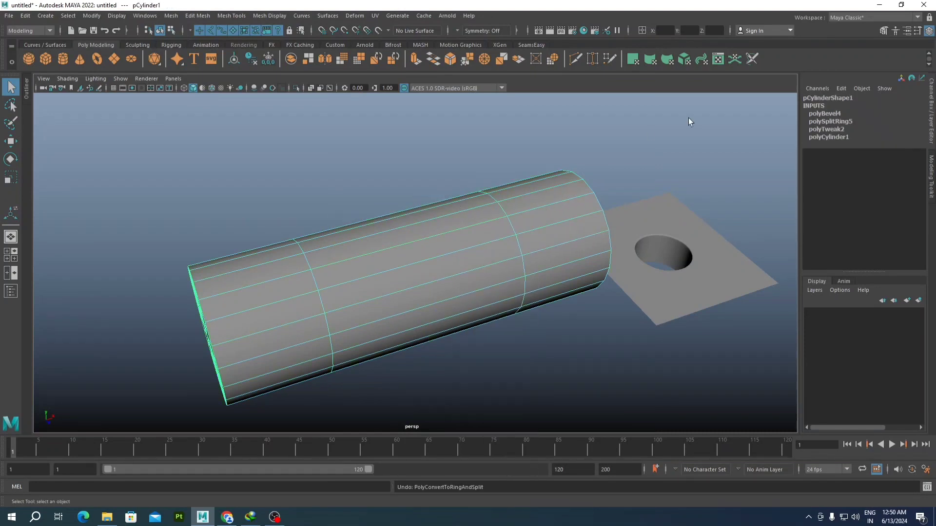
Step: Set the segments of the cylinder's bevel to 2 to add a centre loop between the two bevelled loops
click(827, 206)
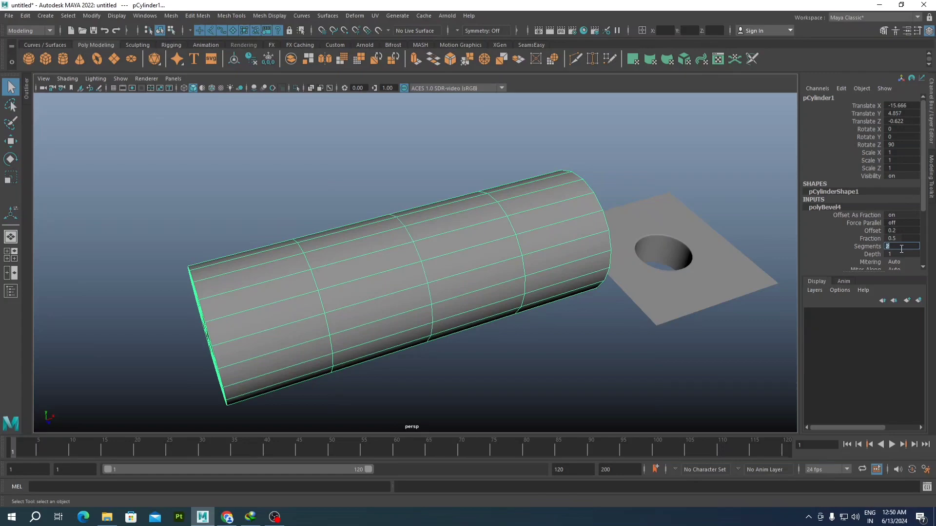
alt+drag(580, 301, 409, 241)
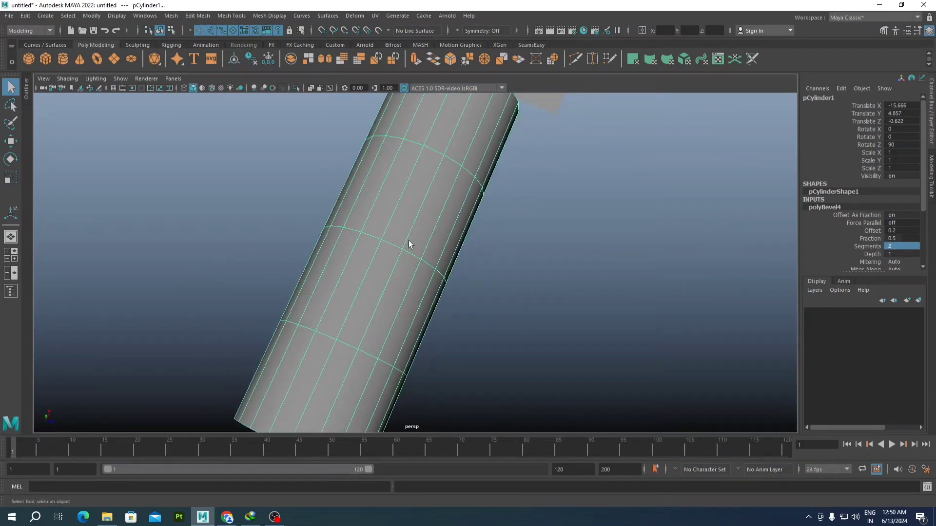
scroll(410, 196, down, 3)
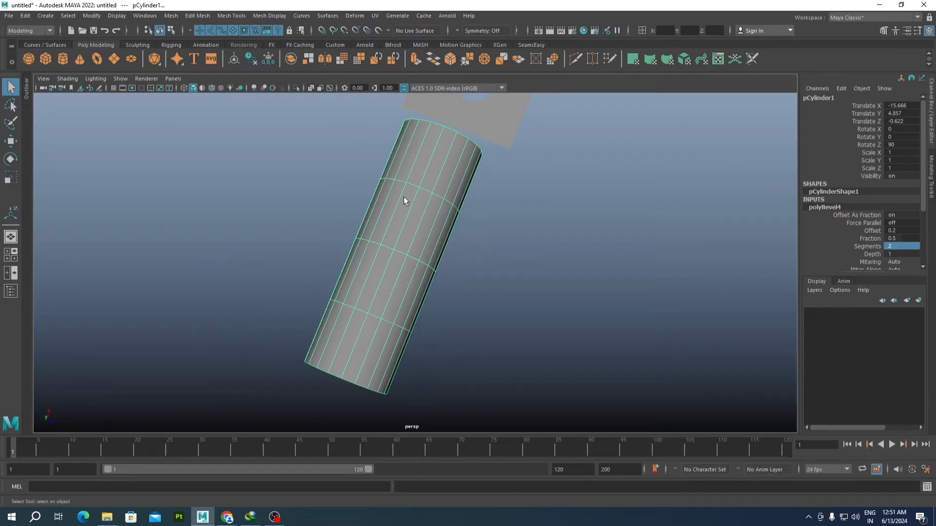
scroll(407, 283, up, 4)
Step: In the top view, select the five upper rows of faces on both sides of the centre loop, between the outer loops
key(space)
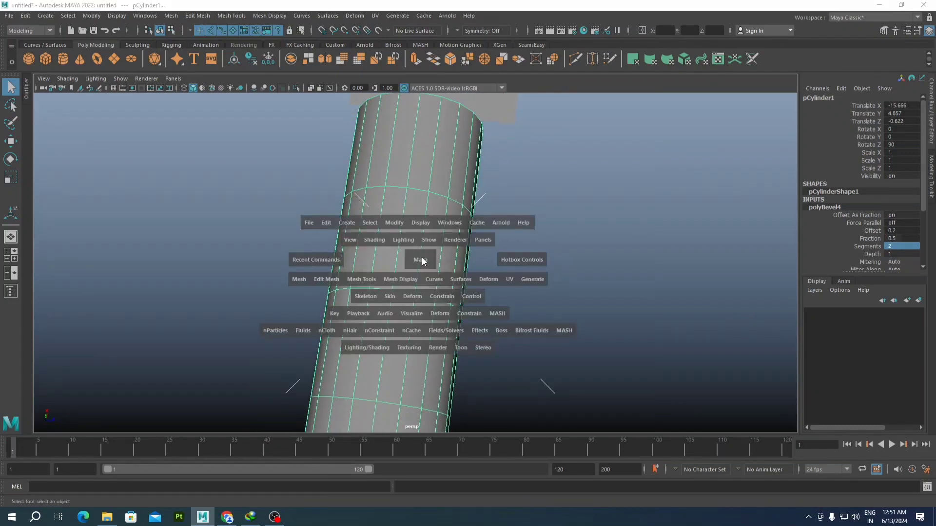
key(space)
key(f)
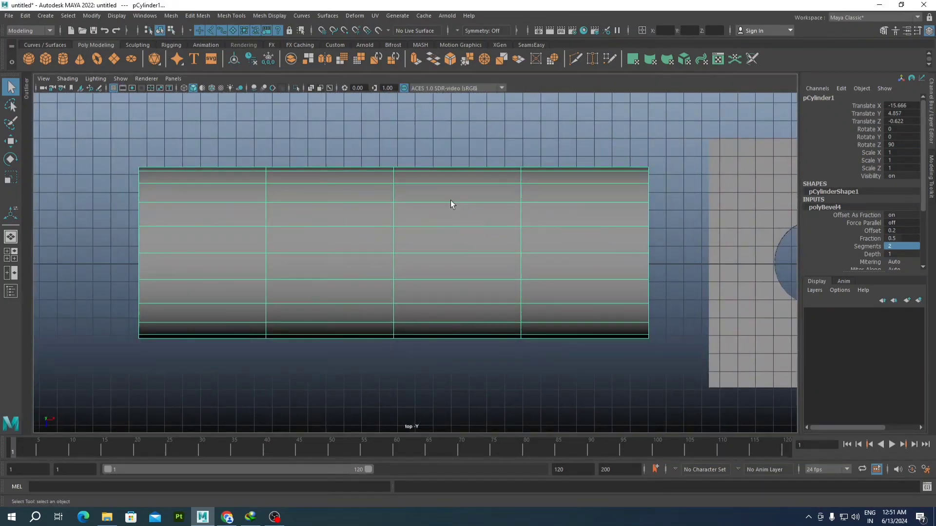
right_drag(451, 200, 451, 227)
click(341, 192)
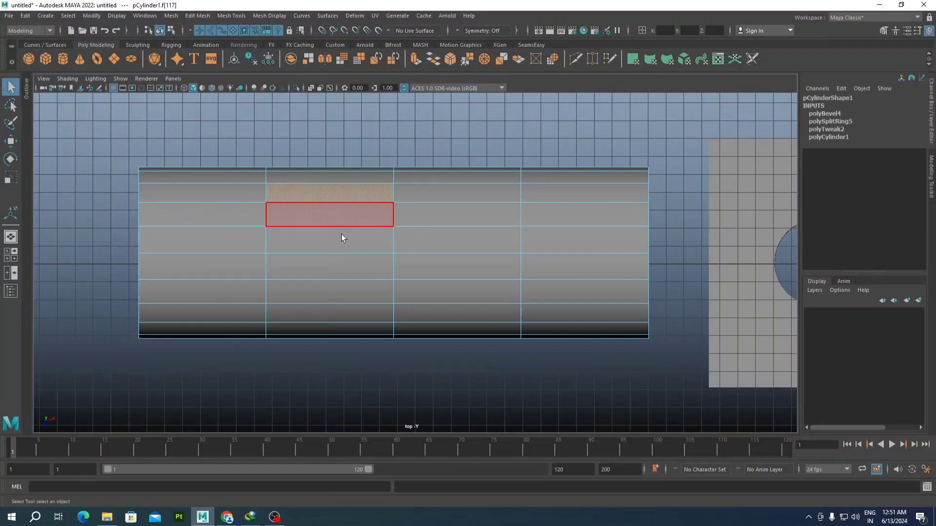
shift+double_click(334, 288)
shift+click(423, 194)
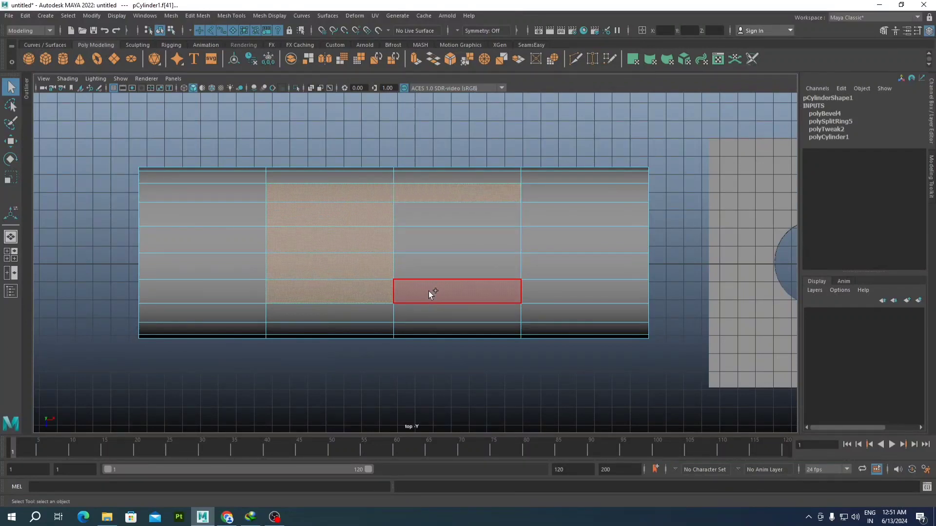
shift+double_click(429, 291)
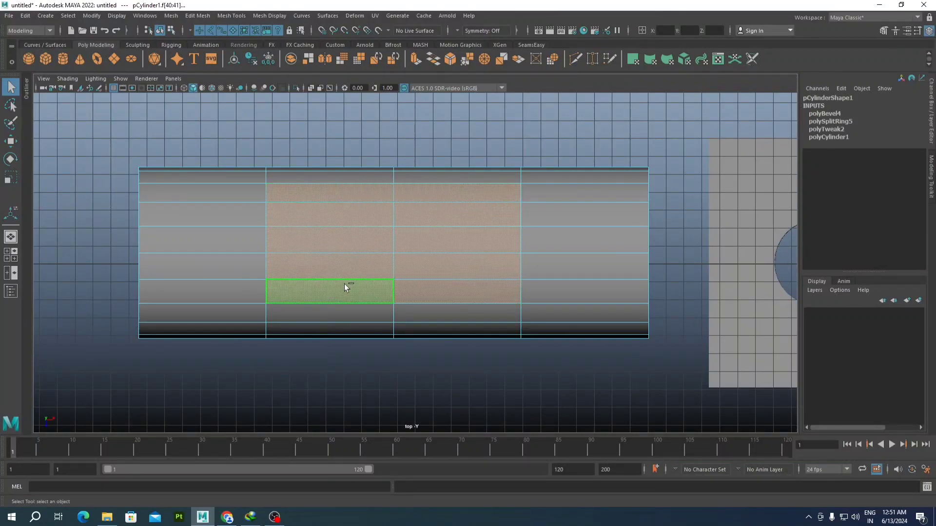
Step: Extrude the selected upper faces with an offset of 1.5 to inset them
key(space)
key(space)
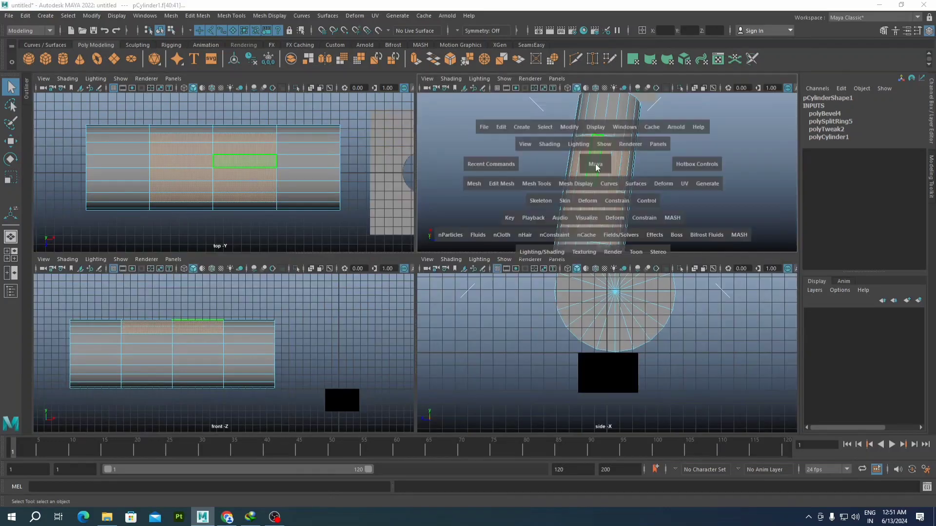
alt+drag(554, 223, 443, 192)
shift+right_click(463, 219)
click(466, 245)
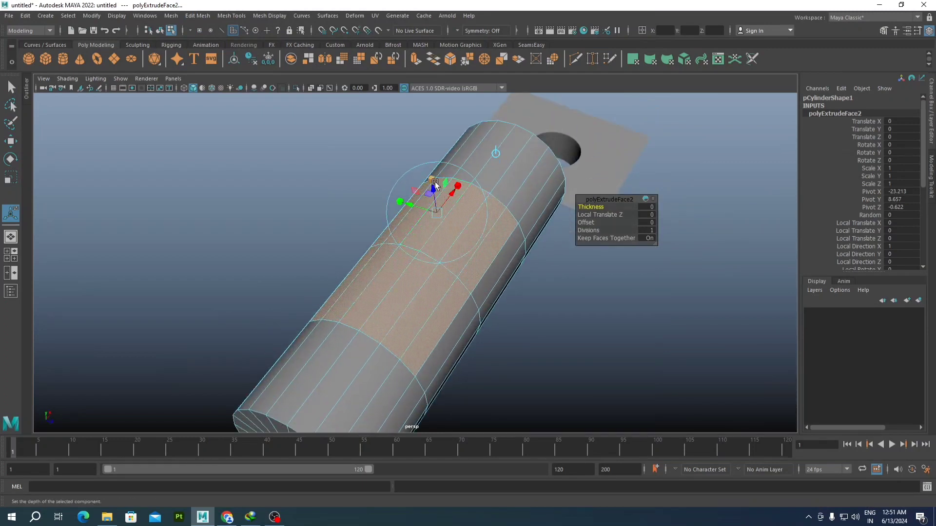
drag(589, 223, 604, 226)
alt+drag(373, 254, 476, 260)
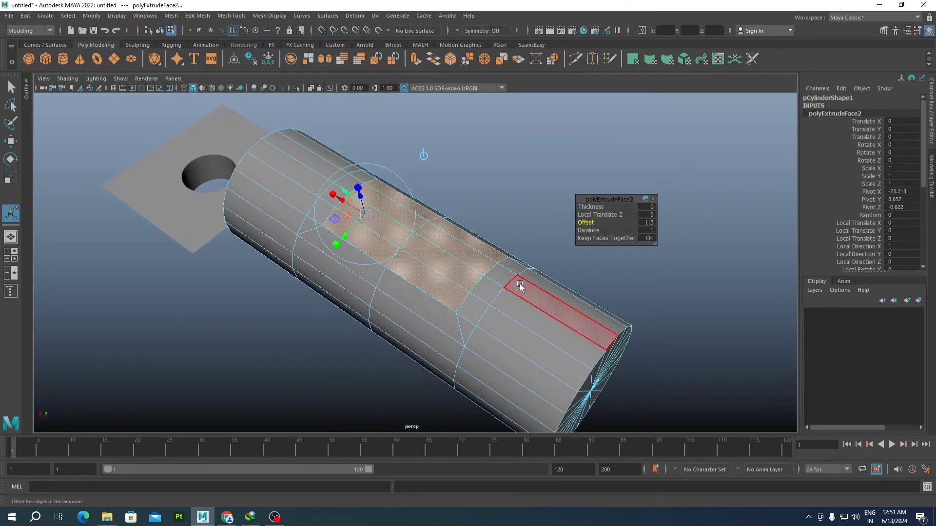
Step: Scale the inset faces down along the cylinder's axis to make the patch roughly square
mouse_move(410, 226)
alt+mouse_down()
mouse_move(424, 259)
mouse_move(411, 237)
alt+mouse_up()
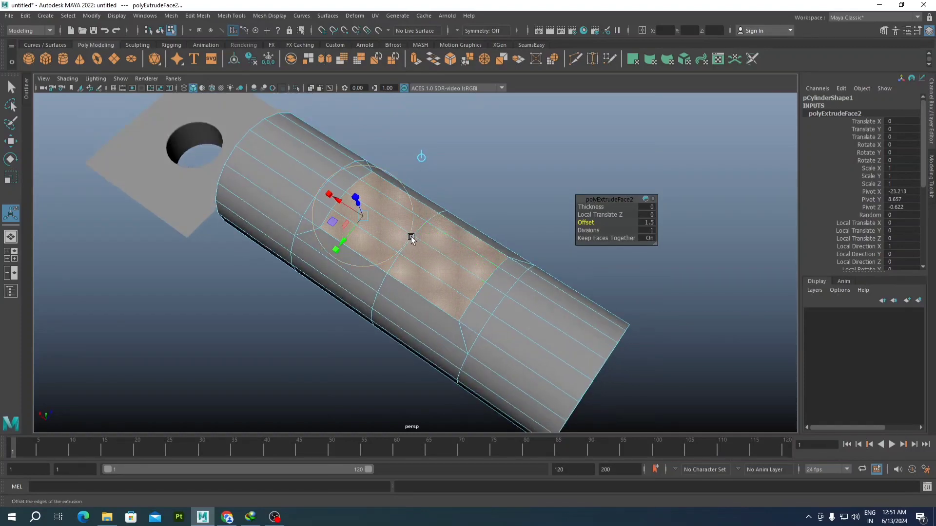
key(r)
drag(446, 262, 347, 287)
Step: Examine the inset face patch and its surrounding topology from several angles and distances
scroll(388, 280, down, 7)
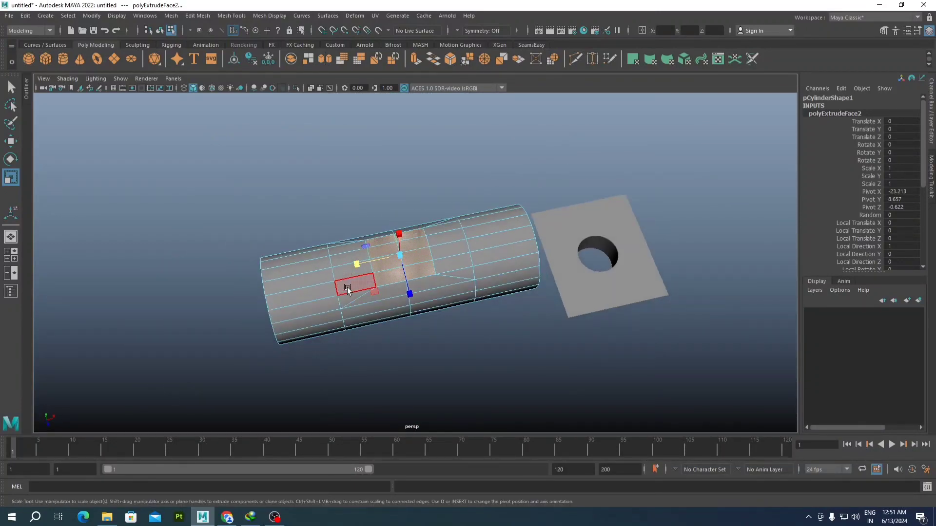
scroll(445, 265, up, 3)
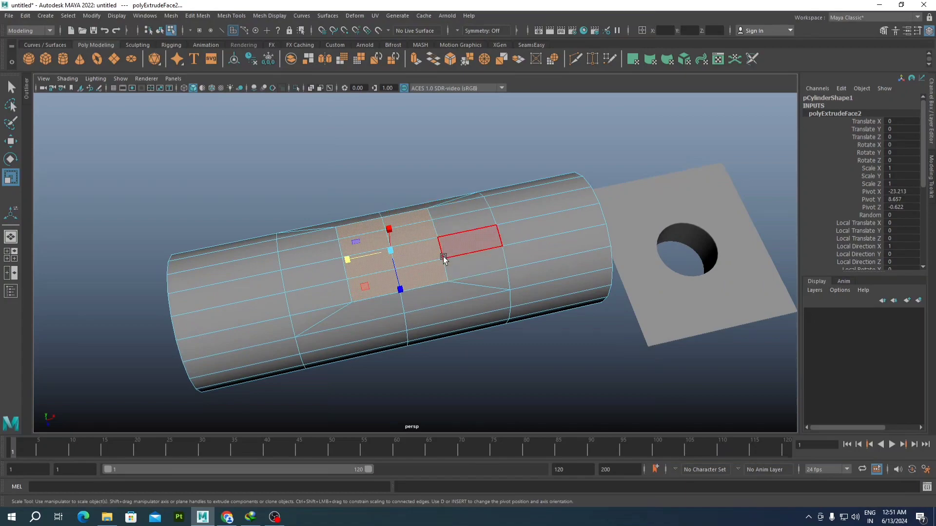
scroll(444, 255, down, 4)
alt+drag(417, 280, 441, 258)
scroll(434, 293, up, 8)
alt+drag(433, 297, 472, 259)
scroll(414, 238, down, 5)
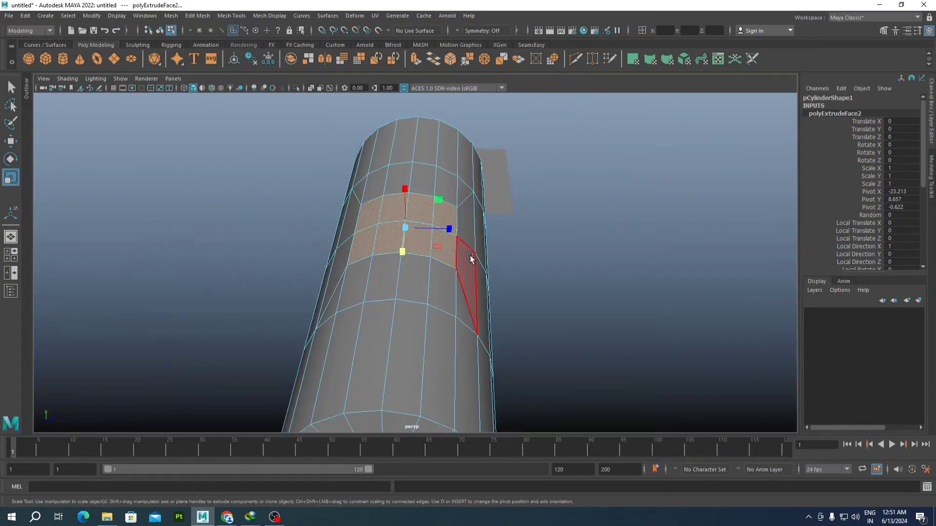
scroll(415, 262, up, 5)
alt+drag(415, 262, 440, 221)
scroll(438, 215, down, 5)
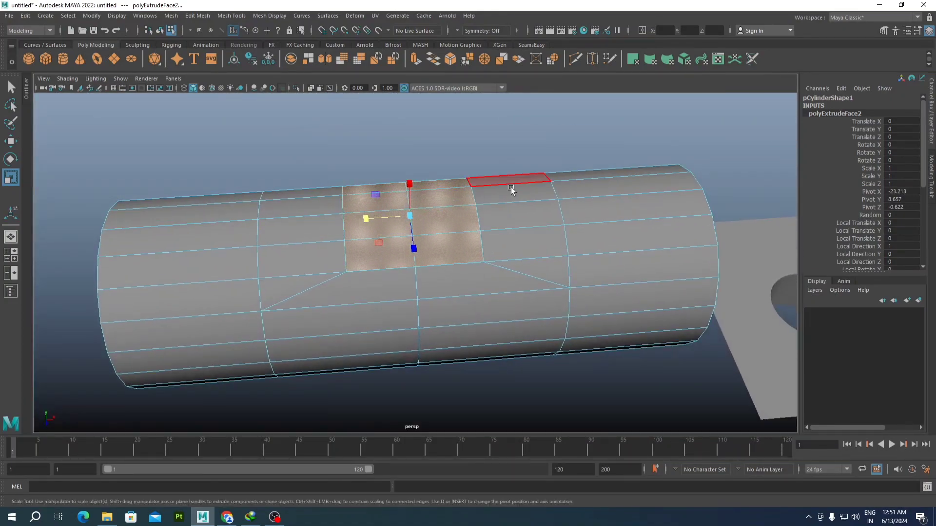
alt+drag(507, 249, 510, 159)
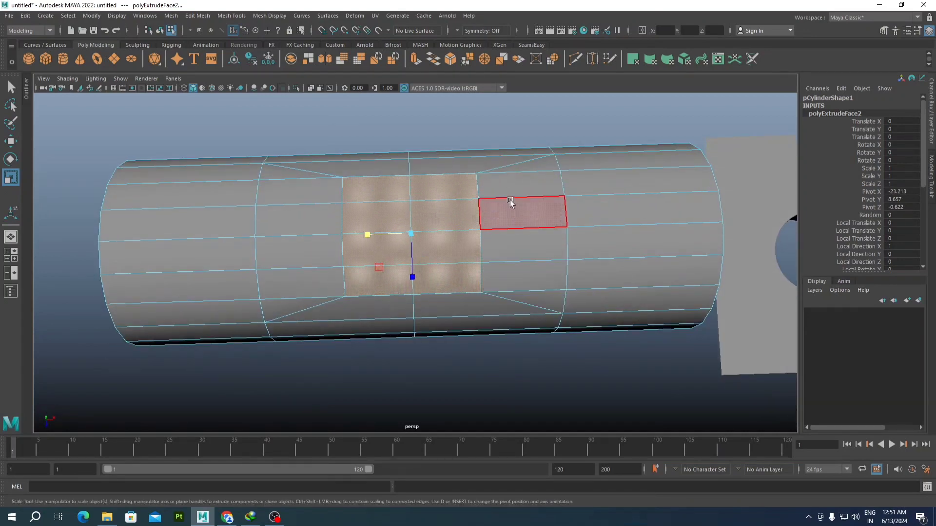
alt+drag(436, 280, 423, 213)
scroll(441, 249, up, 5)
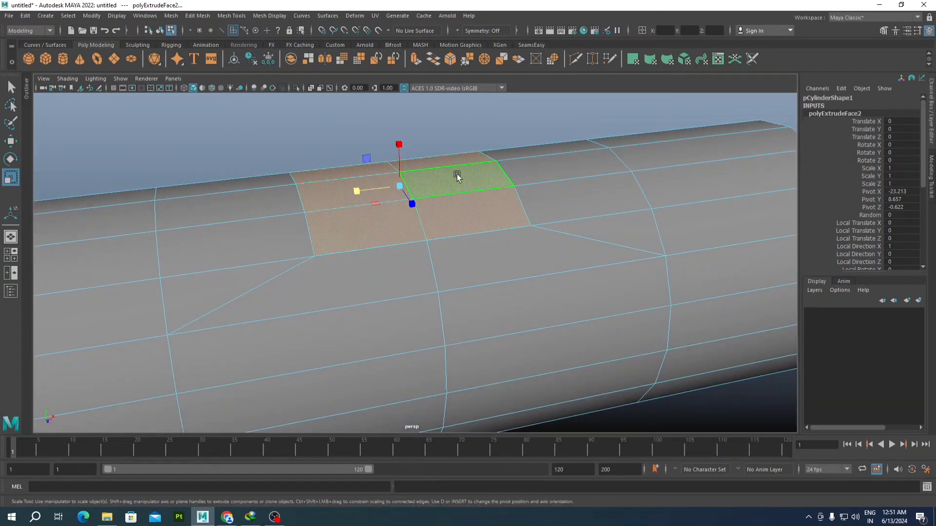
alt+drag(457, 177, 490, 197)
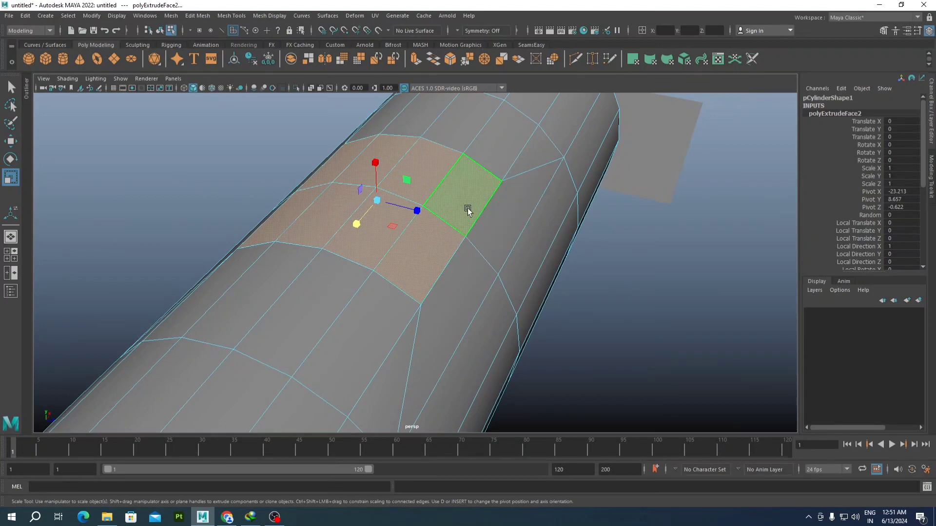
Step: Circularize the inset faces on the cylinder's upper side and inspect the resulting outline
mouse_move(467, 209)
alt+mouse_down()
mouse_move(449, 206)
mouse_move(487, 204)
mouse_move(474, 207)
alt+mouse_up()
shift+right_drag(453, 153, 456, 233)
alt+drag(456, 233, 302, 233)
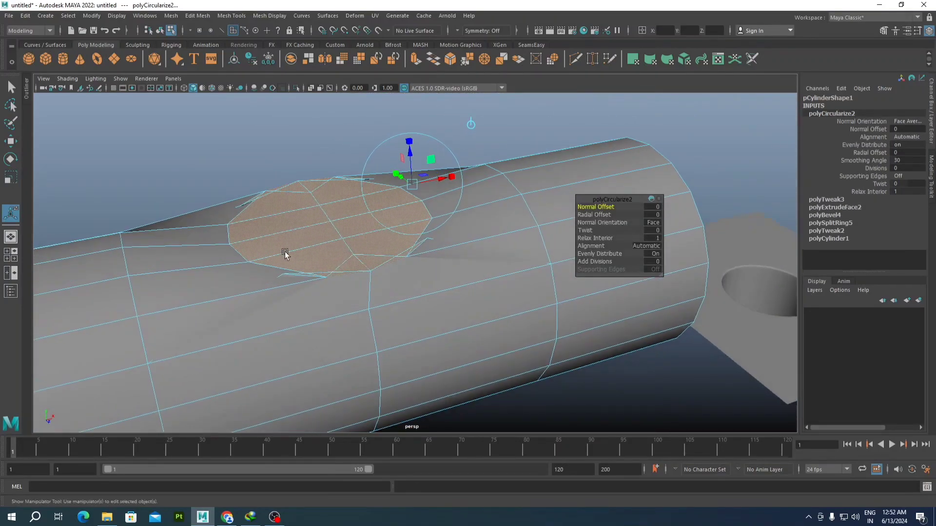
scroll(448, 202, down, 5)
alt+drag(441, 195, 379, 203)
scroll(414, 209, up, 3)
scroll(361, 273, down, 2)
alt+drag(361, 274, 453, 242)
Step: Try shrinking the circularized faces with a radial offset of about -0.9
click(603, 219)
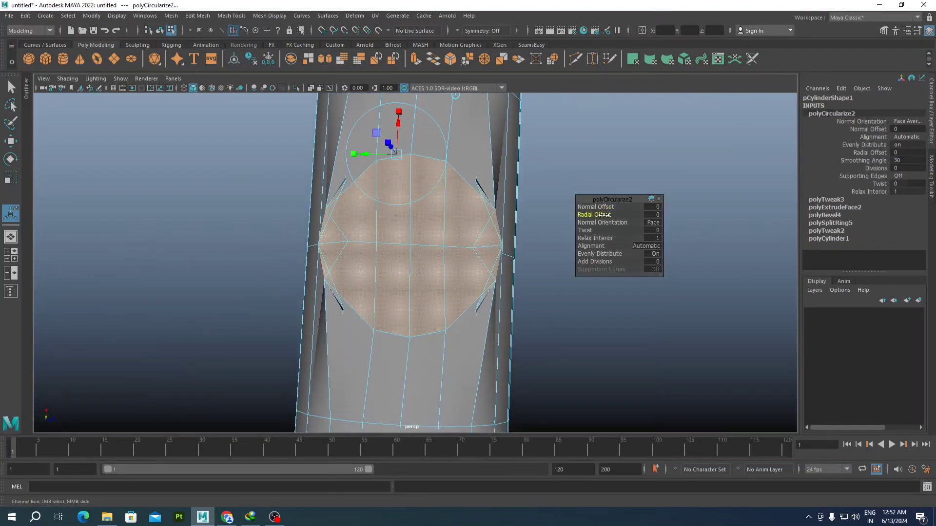
drag(603, 219, 598, 212)
middle_drag(596, 211, 601, 213)
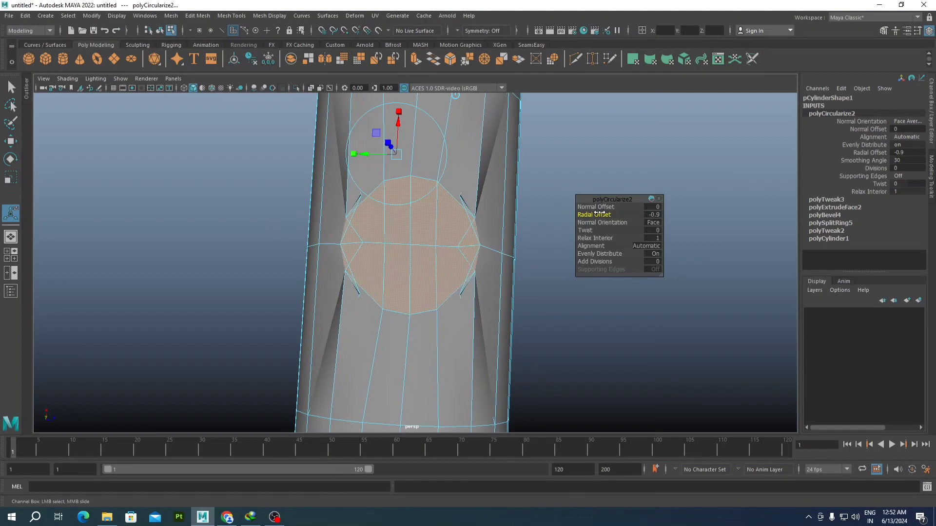
alt+drag(561, 229, 371, 265)
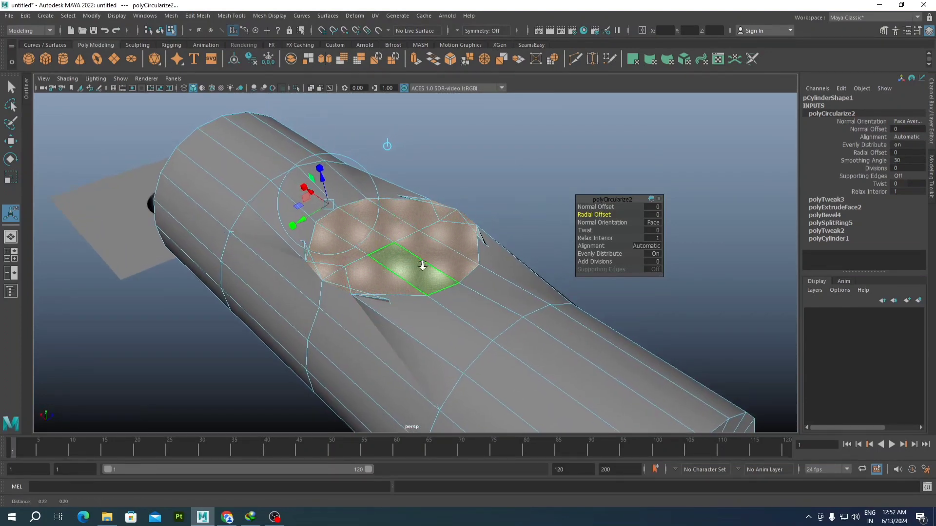
Step: Set the Circularize alignment to Surface (per-vertex) and try adjusting the radial offset
scroll(422, 268, up, 4)
click(642, 247)
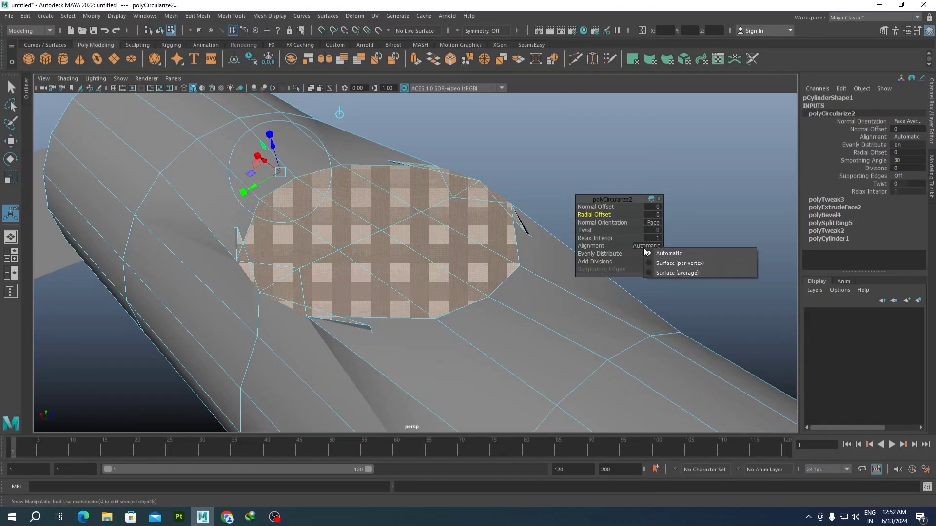
click(668, 266)
alt+drag(370, 253, 467, 244)
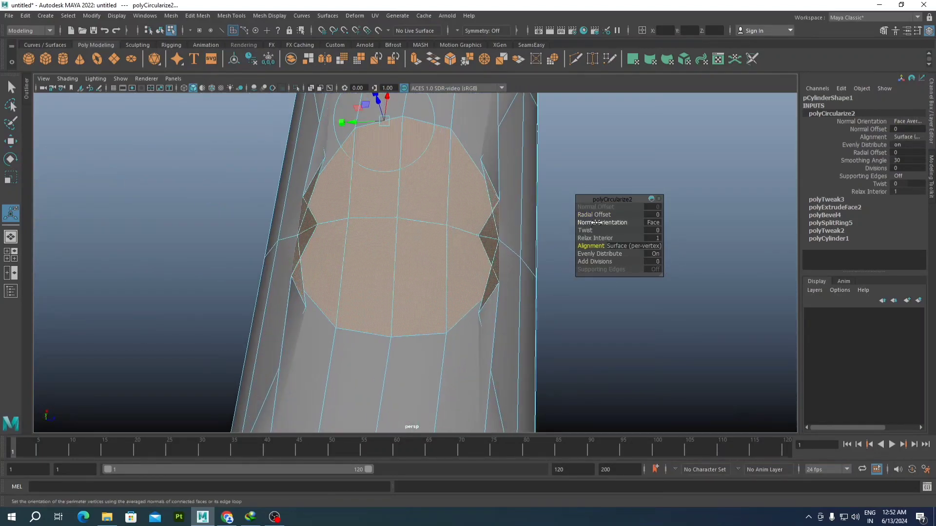
mouse_move(599, 215)
mouse_down()
mouse_move(589, 213)
mouse_move(597, 213)
mouse_up()
Step: Undo the Circularize, the scaling and the inset extrusion of the upper faces
key(ctrl+z)
key(ctrl+z)
key(ctrl+z)
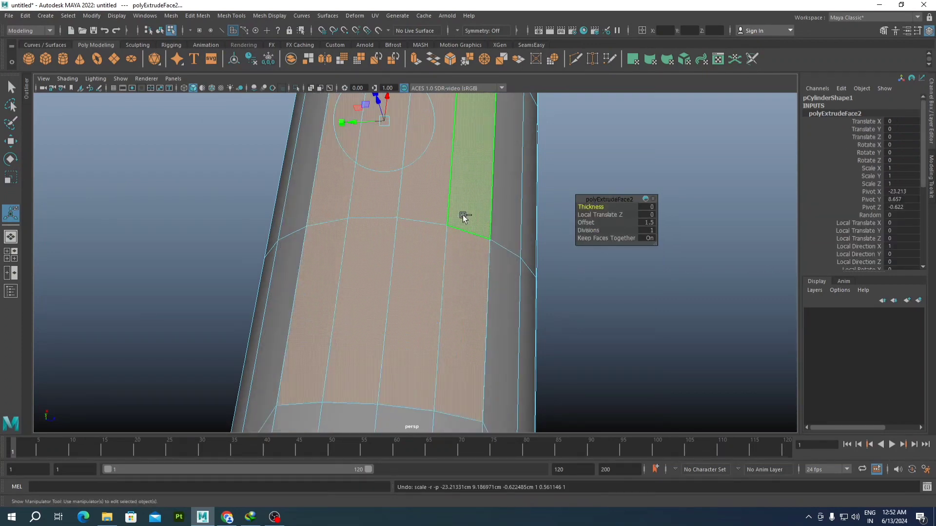
right_click(408, 194)
alt+drag(481, 210, 414, 258)
key(ctrl+z)
Step: Select the cylinder's centre edge loop and bevel it with a fraction of 0.5
alt+middle_drag(416, 258, 426, 227)
click(500, 205)
right_drag(481, 225, 480, 195)
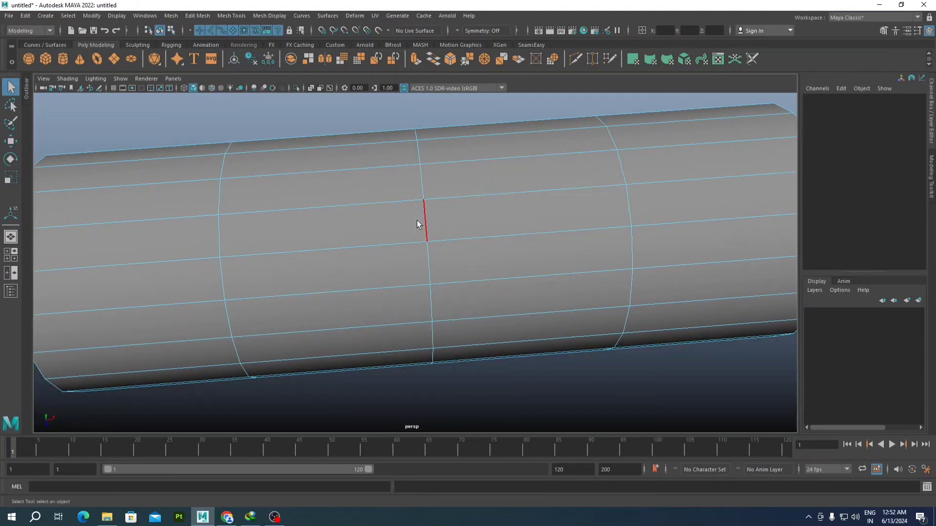
double_click(415, 212)
shift+right_drag(373, 199, 416, 200)
scroll(416, 199, down, 3)
alt+drag(416, 200, 445, 205)
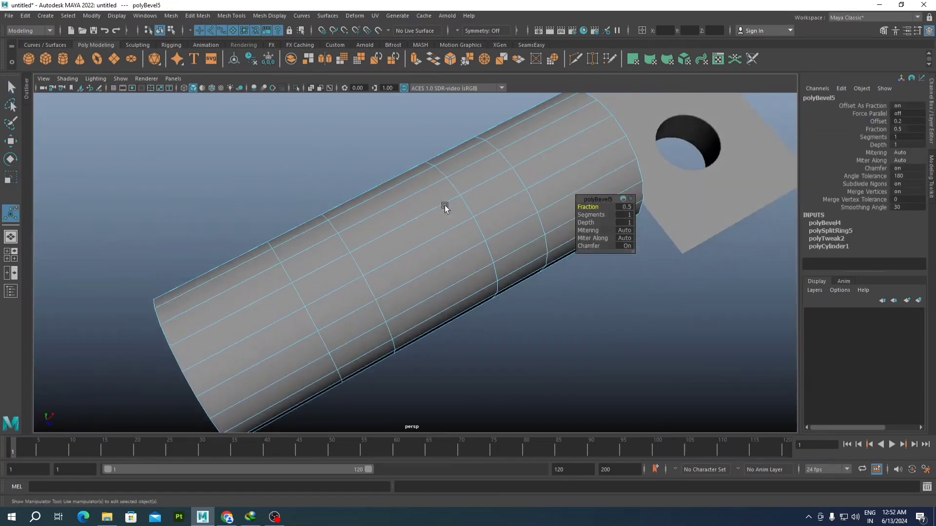
Step: Set the segments of the cylinder's centre edge loop bevel to 2
click(621, 214)
right_drag(486, 239, 532, 215)
scroll(526, 215, up, 3)
mouse_move(516, 217)
alt+mouse_down()
mouse_move(418, 219)
mouse_move(412, 197)
alt+mouse_up()
right_drag(413, 195, 409, 220)
scroll(405, 223, down, 3)
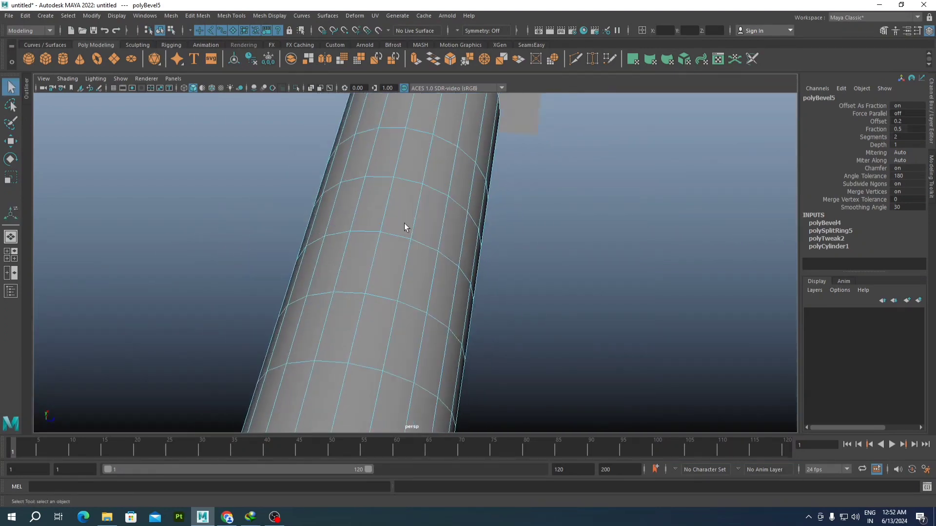
Step: Select a block of eight adjacent faces, four around by two along, on the upper middle of the cylinder
alt+drag(404, 224, 484, 286)
scroll(428, 259, up, 5)
right_drag(468, 222, 463, 245)
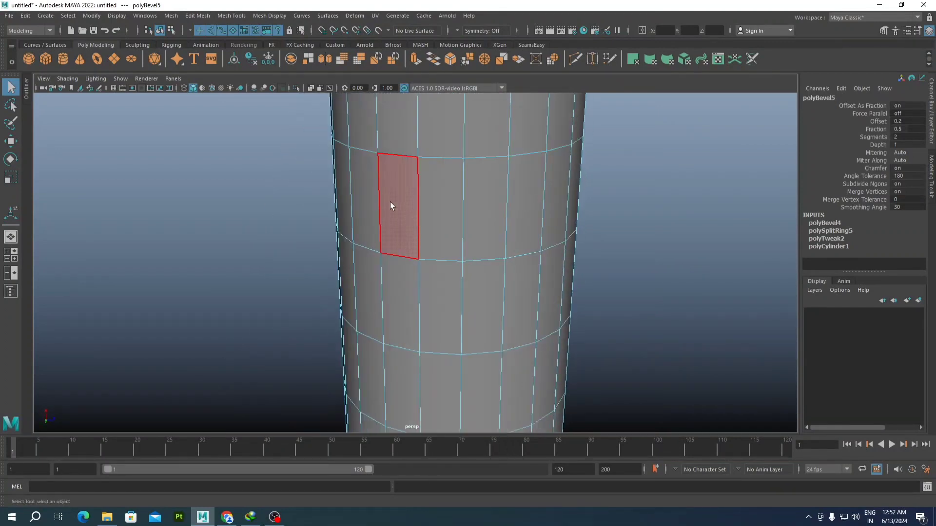
double_click(390, 201)
click(406, 236)
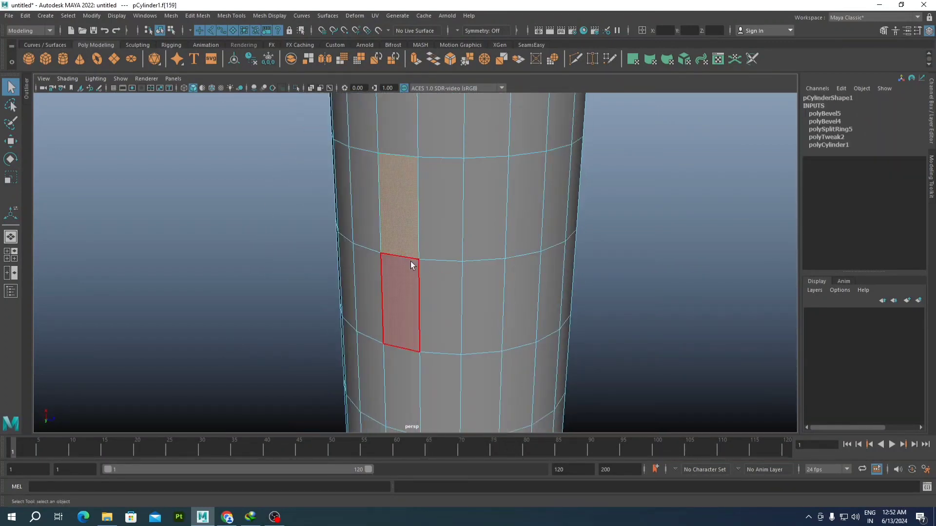
shift+click(410, 274)
shift+click(453, 234)
shift+click(451, 287)
shift+click(483, 223)
shift+click(484, 293)
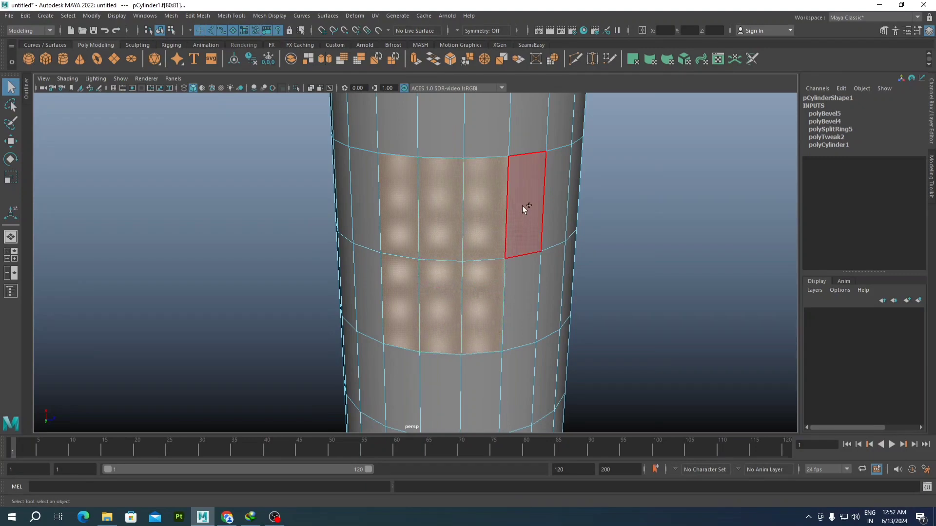
shift+click(521, 206)
shift+click(514, 293)
alt+drag(514, 293, 510, 204)
scroll(437, 266, down, 4)
scroll(491, 267, up, 4)
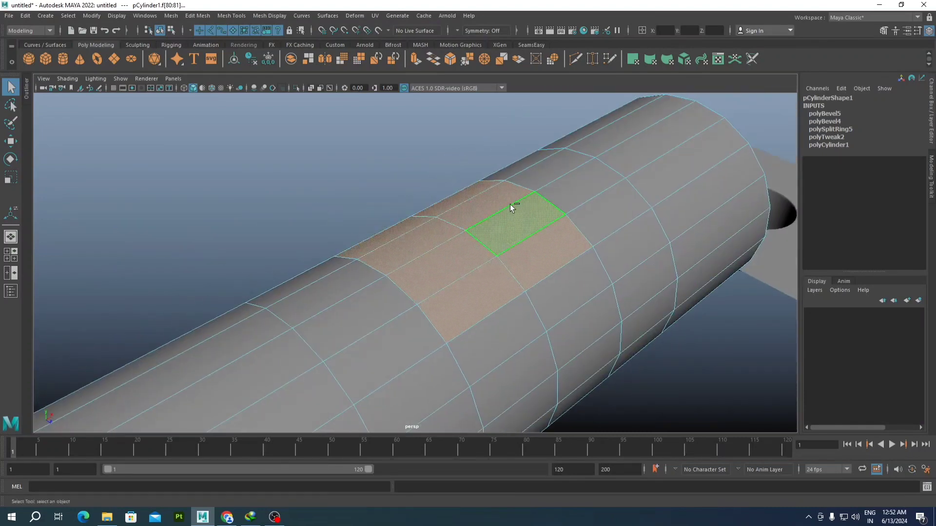
Step: Inset the selected faces with an extrude offset and circularize them
shift+right_drag(510, 204, 510, 229)
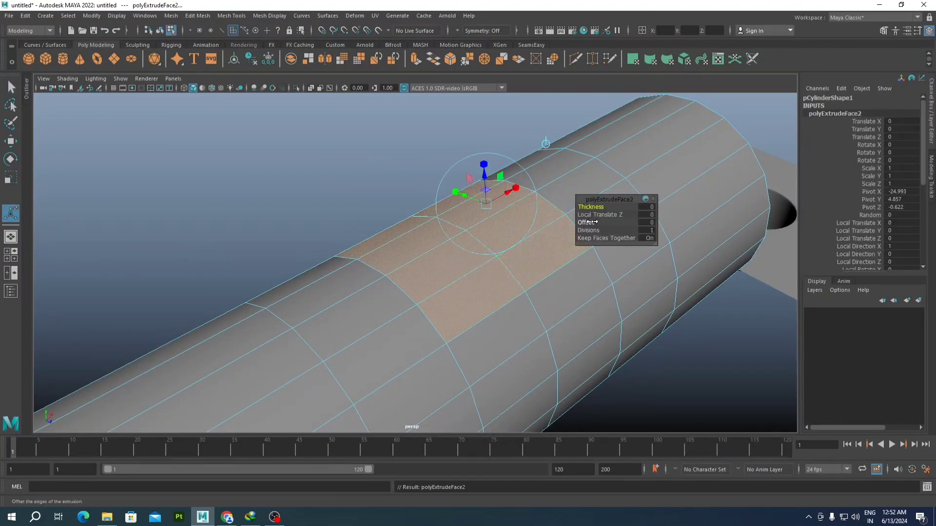
drag(590, 222, 485, 226)
shift+right_drag(485, 226, 481, 303)
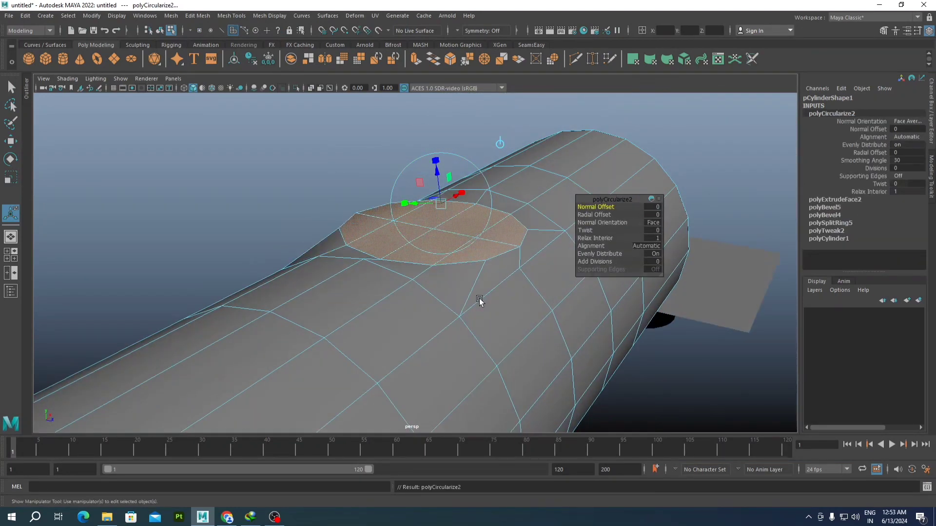
alt+drag(481, 303, 514, 246)
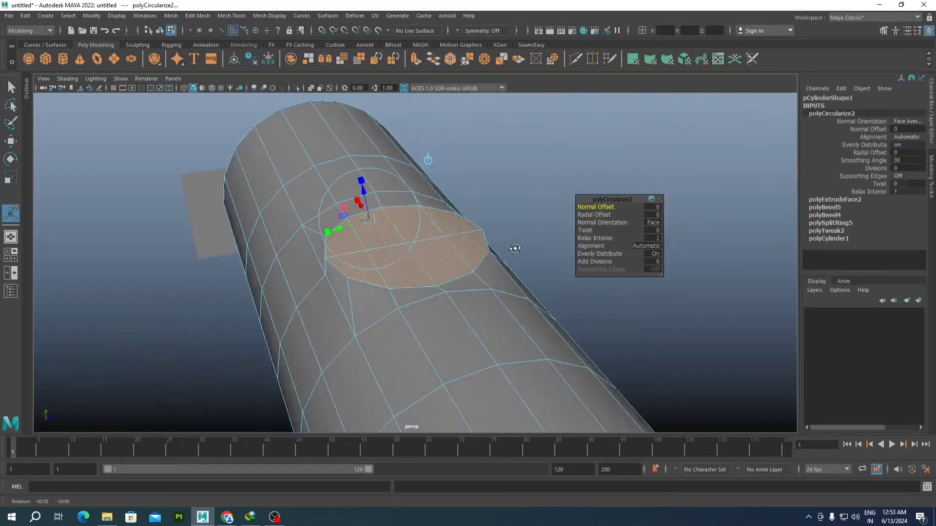
alt+middle_drag(514, 247, 461, 263)
alt+drag(461, 263, 504, 254)
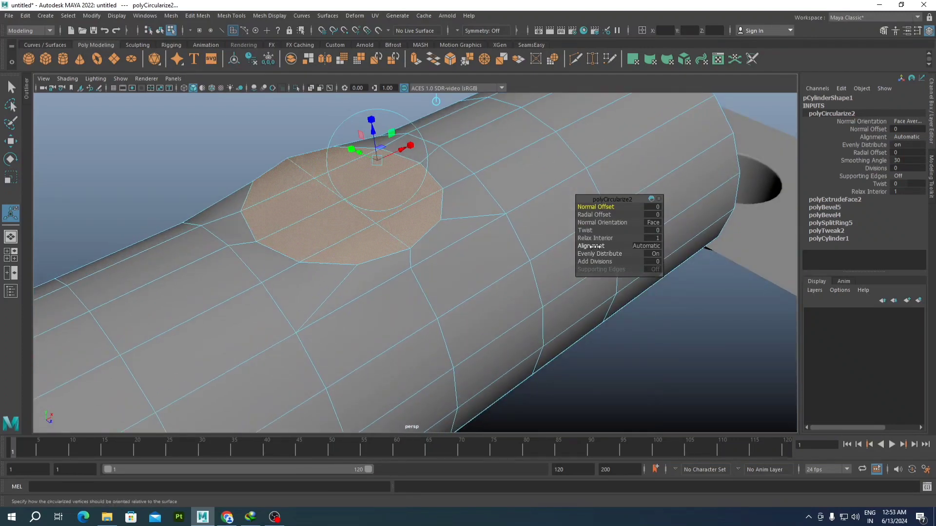
Step: Try the Surface (per-vertex) alignment on the circularized faces and inspect their curvature
alt+drag(600, 249, 570, 271)
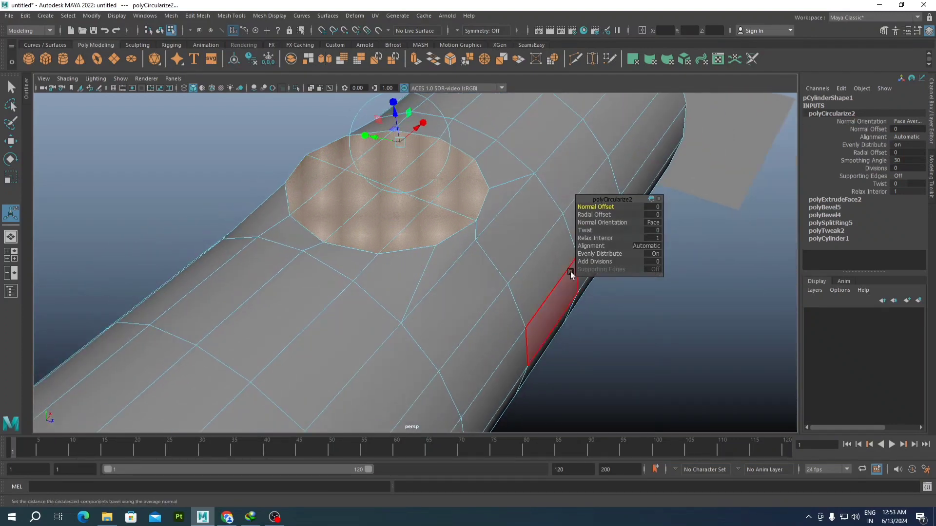
click(656, 252)
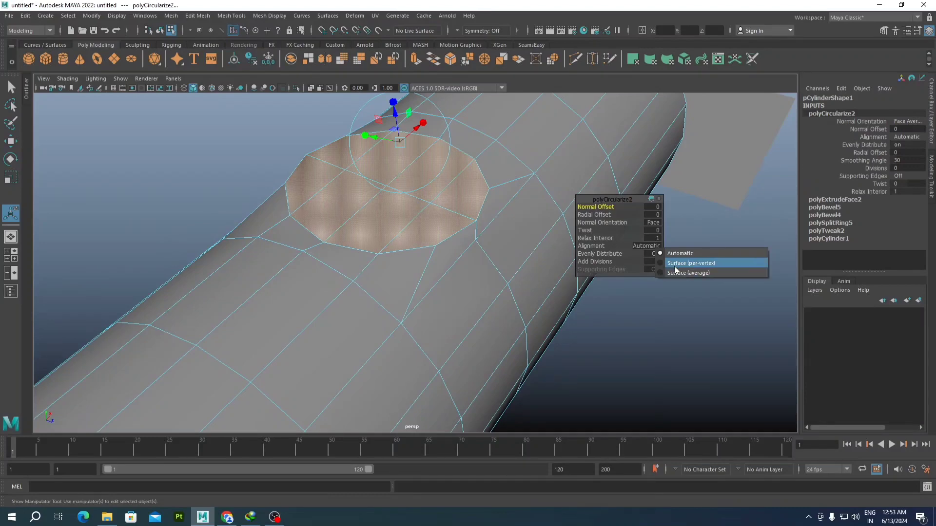
click(689, 264)
alt+drag(536, 263, 403, 252)
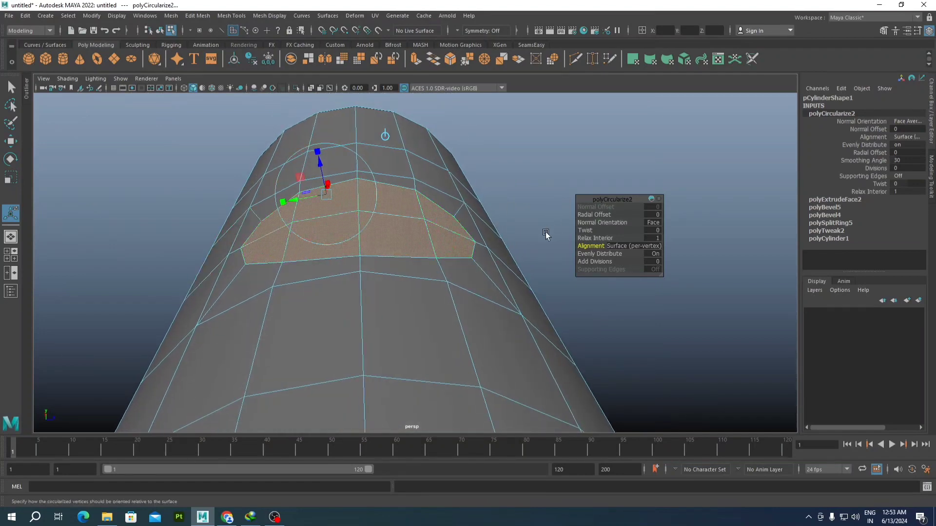
alt+drag(476, 237, 664, 262)
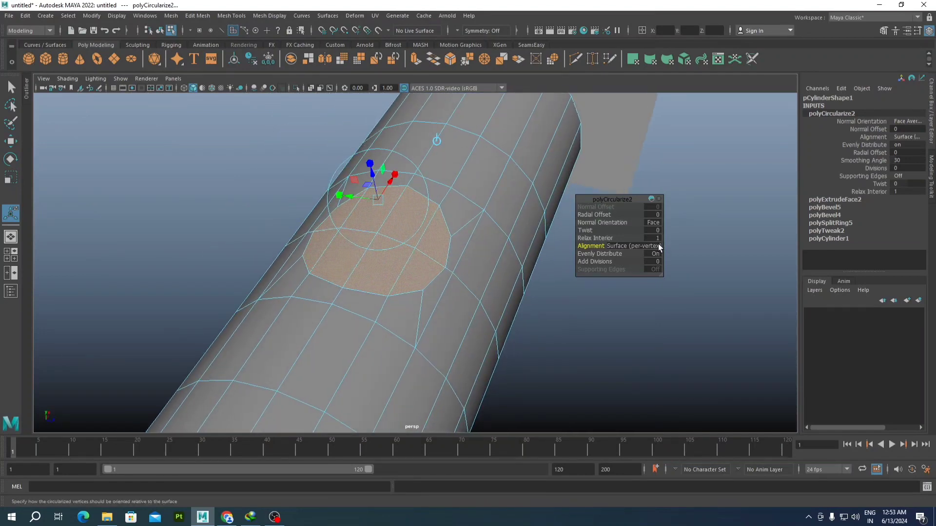
Step: Set the Circularize alignment to Surface (average) and check the circle's shape from above and from the side
click(658, 246)
click(685, 271)
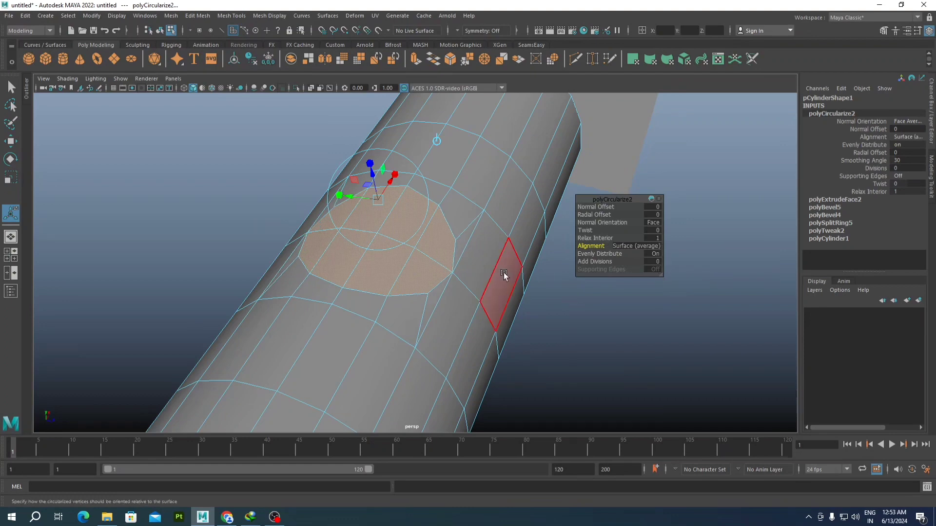
alt+drag(504, 273, 372, 168)
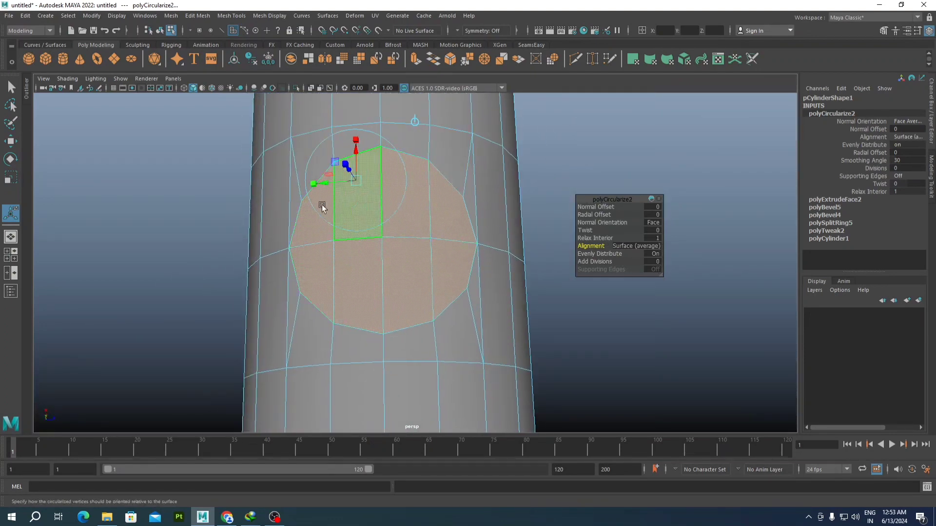
alt+drag(322, 207, 352, 165)
mouse_move(377, 213)
alt+mouse_down()
mouse_move(366, 246)
mouse_move(349, 241)
mouse_move(385, 229)
mouse_move(382, 218)
mouse_move(378, 228)
alt+mouse_up()
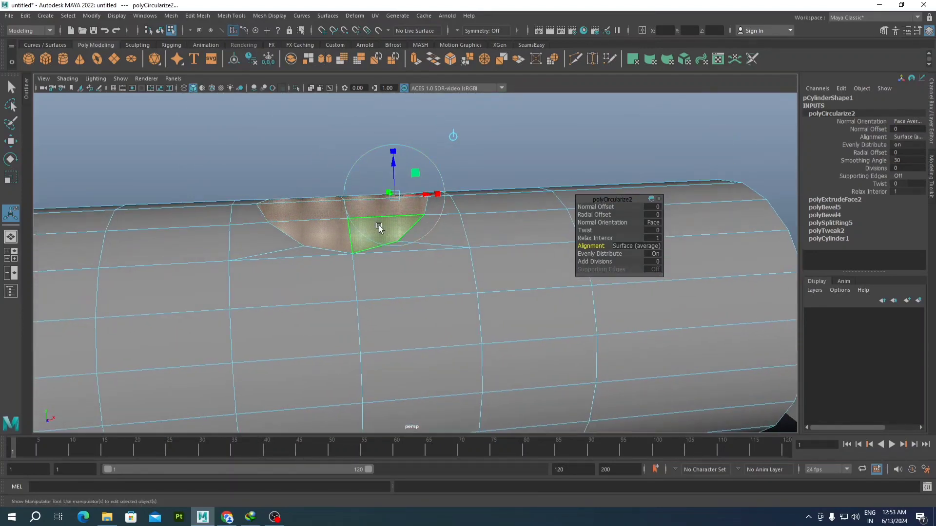
Step: Extrude the circular faces and move them straight up to form a tall branch pipe on the cylinder
shift+right_drag(359, 199, 359, 222)
scroll(370, 209, down, 4)
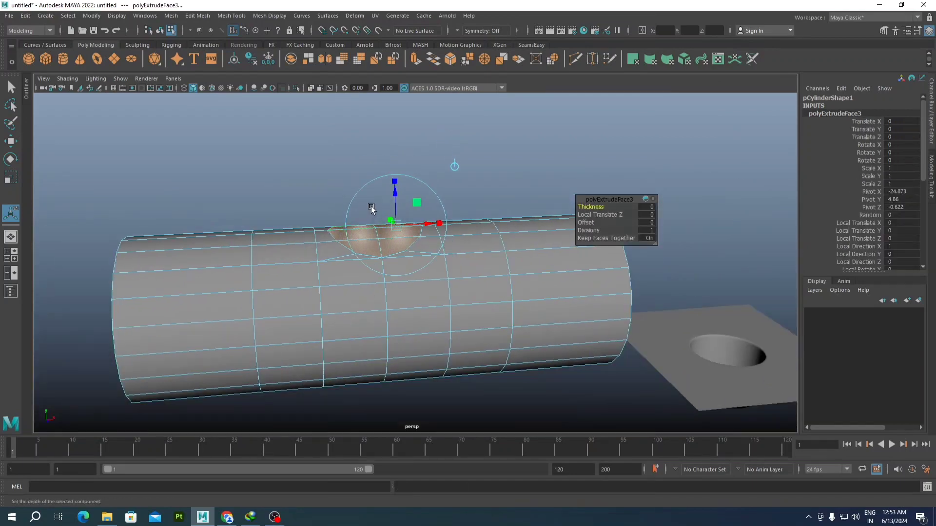
key(w)
alt+drag(365, 211, 369, 244)
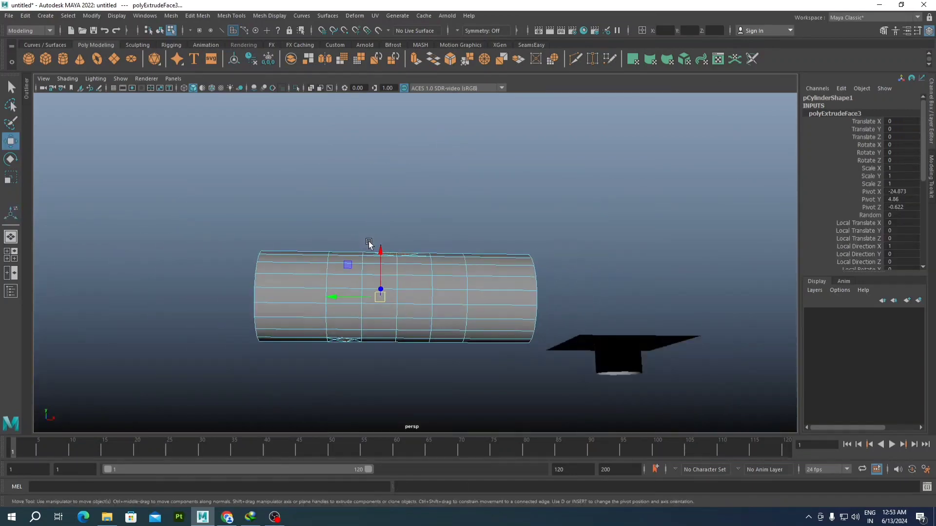
scroll(369, 244, up, 4)
alt+drag(351, 291, 399, 292)
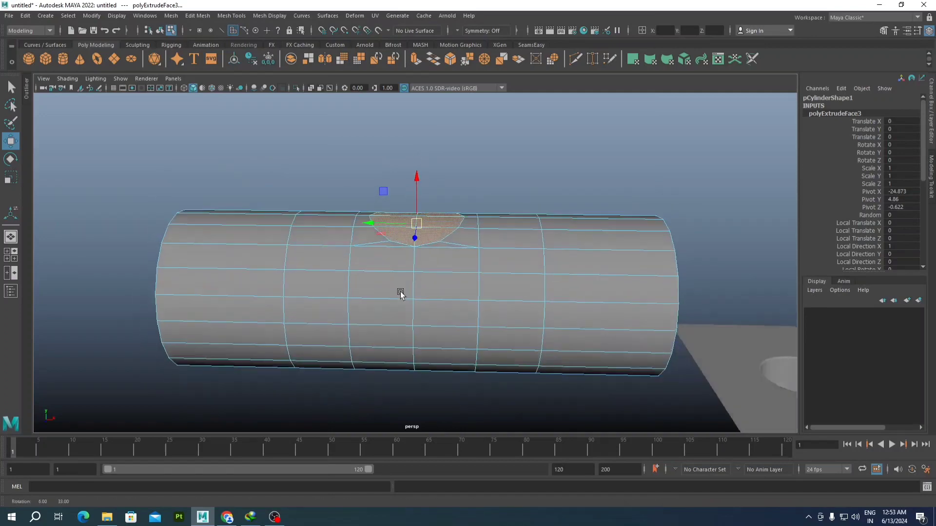
scroll(416, 217, up, 4)
alt+drag(416, 217, 420, 74)
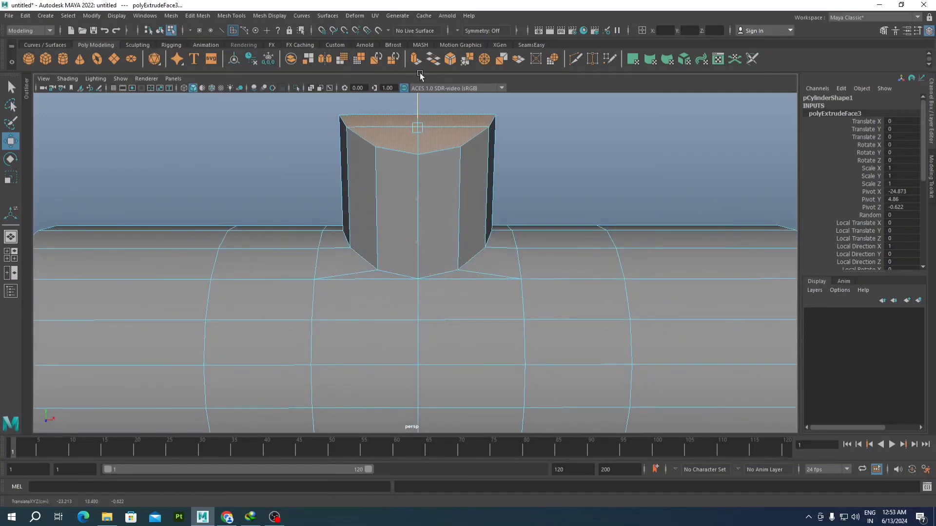
scroll(455, 173, down, 4)
alt+drag(455, 173, 437, 176)
alt+middle_drag(436, 175, 437, 221)
drag(433, 182, 429, 267)
Step: Flatten the top of the branch pipe by scaling its faces vertically, and delete those faces to open it
key(r)
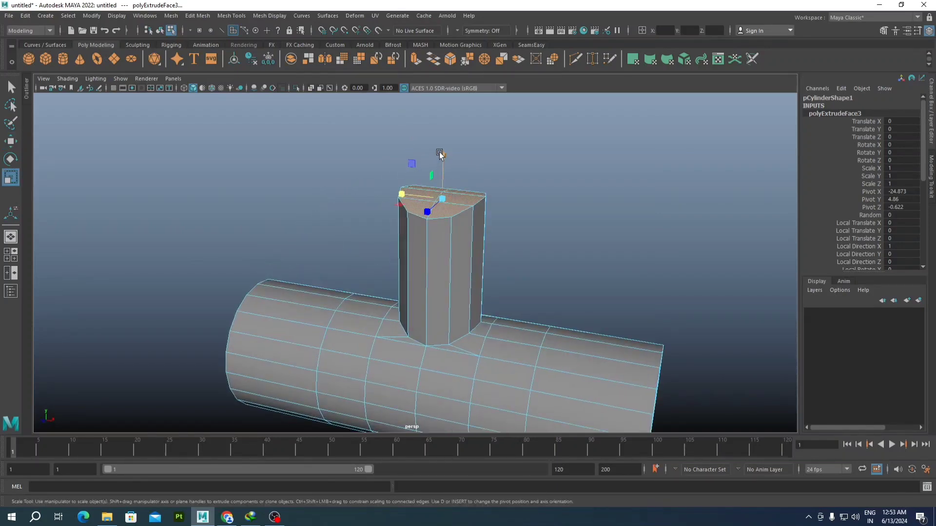
drag(440, 152, 424, 246)
scroll(408, 259, up, 5)
key(Delete)
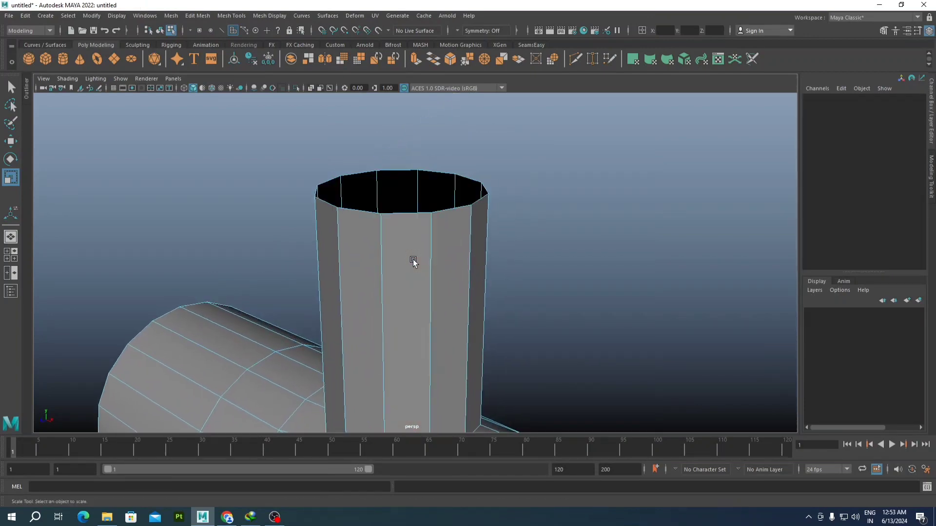
scroll(414, 260, down, 6)
alt+drag(428, 325, 534, 261)
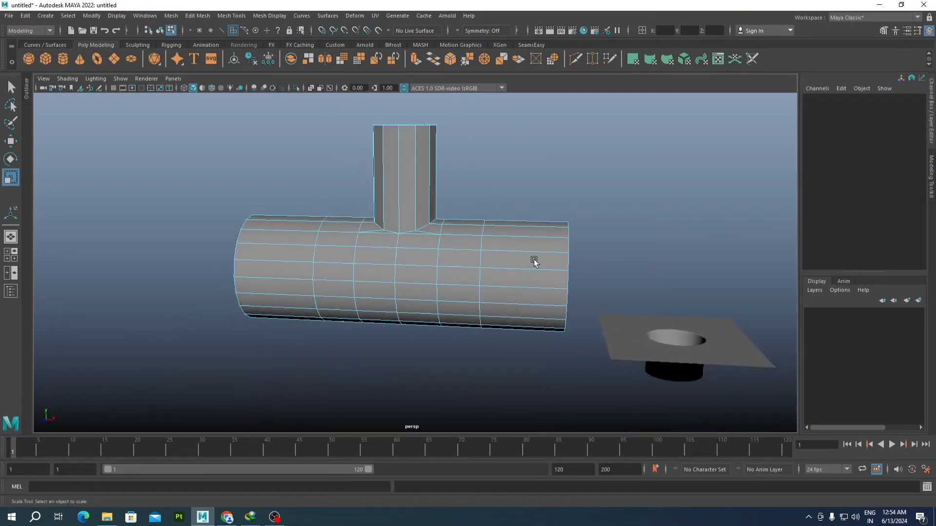
Step: Try deleting the faces of the cylinder's end cap nearest the plane with a box selection, and undo the deletion
right_click(535, 248)
click(538, 283)
drag(547, 161, 616, 411)
key(Delete)
scroll(577, 247, up, 5)
alt+drag(576, 247, 450, 251)
scroll(483, 242, down, 3)
key(ctrl+z)
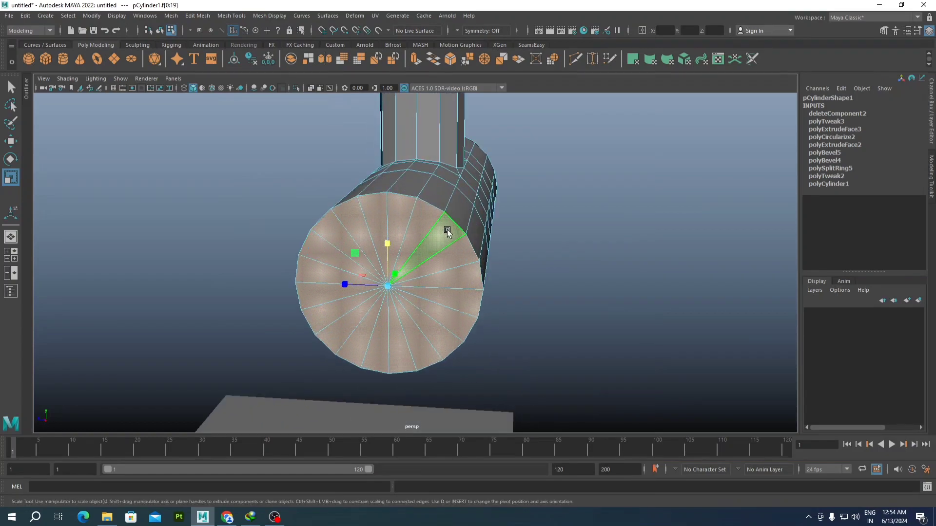
Step: Select the centre vertex of the same end cap, convert the selection to its surrounding faces and delete them
right_drag(447, 243, 400, 245)
scroll(389, 273, up, 2)
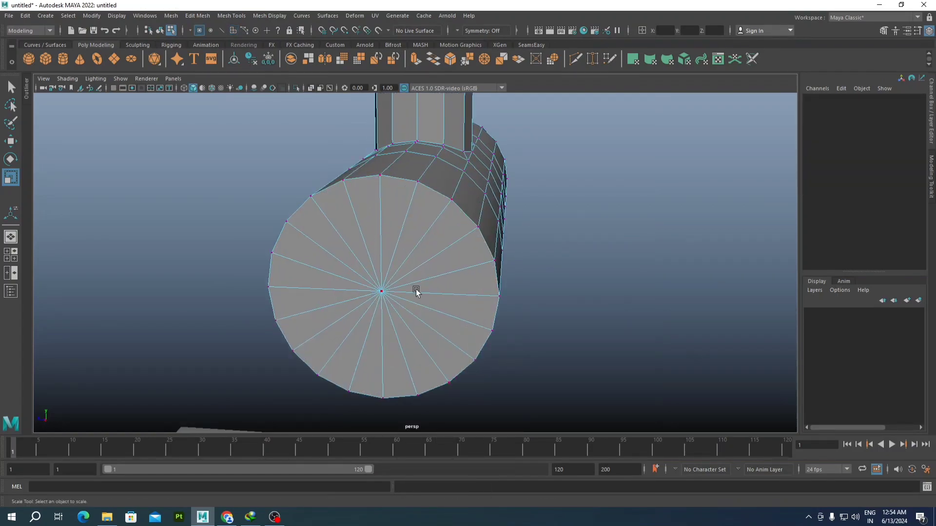
scroll(416, 291, down, 1)
alt+drag(366, 288, 368, 248)
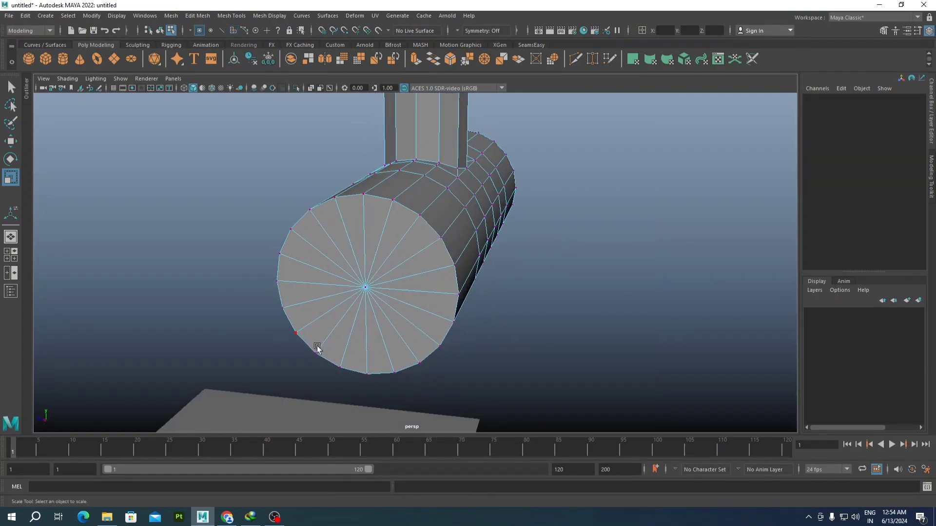
scroll(359, 271, up, 4)
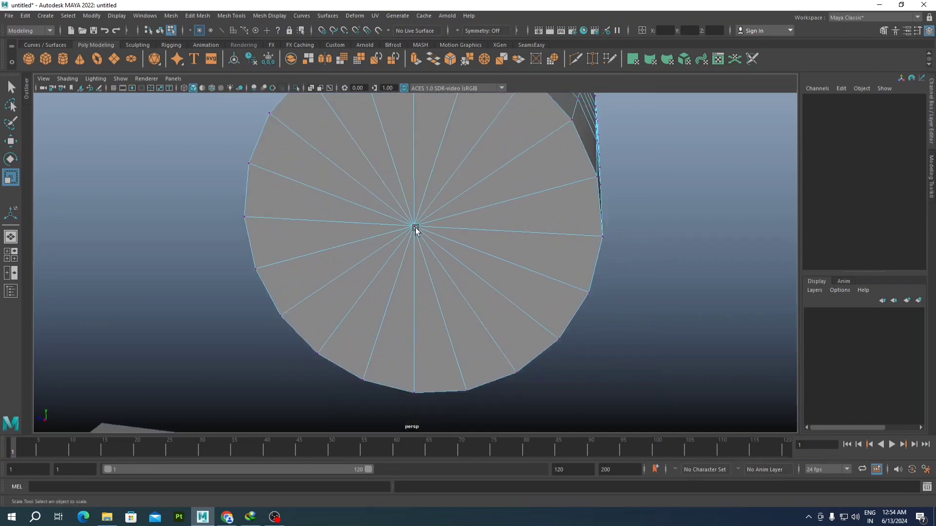
click(416, 228)
scroll(435, 244, down, 3)
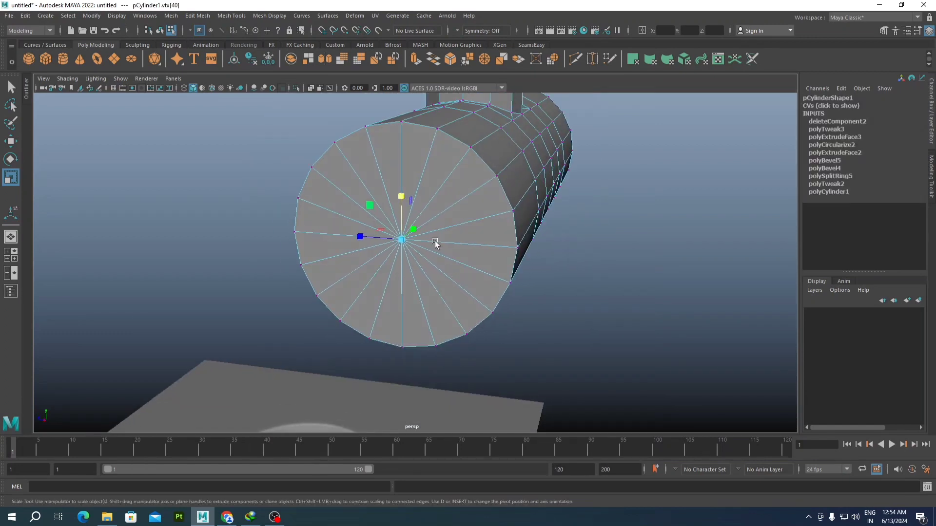
key(ctrl+F11)
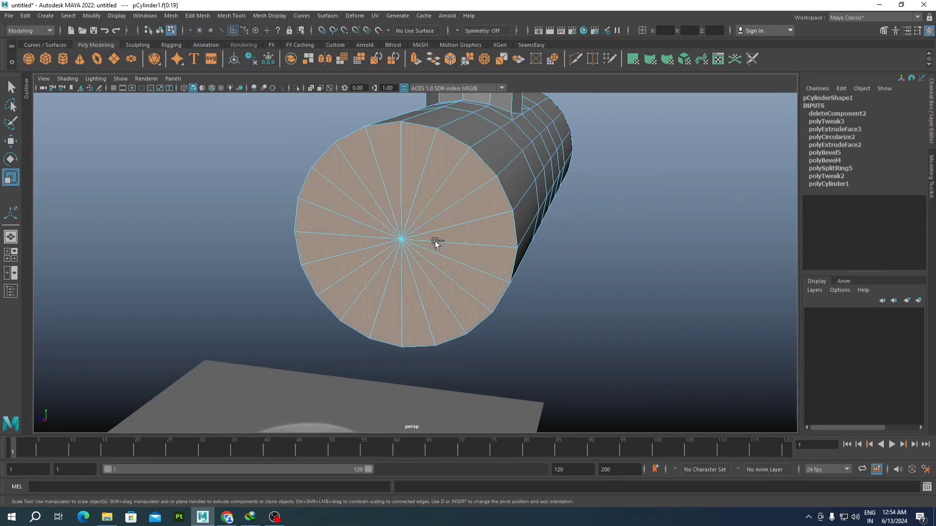
scroll(436, 244, up, 3)
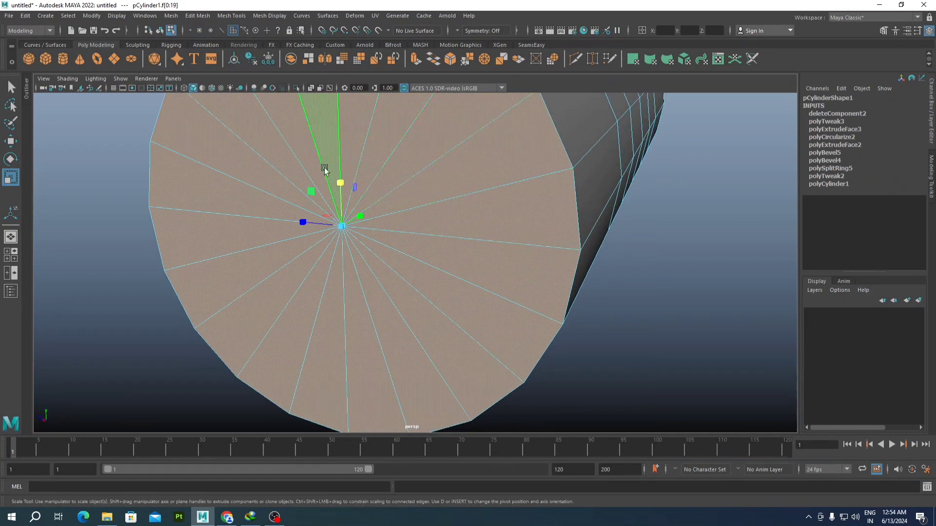
scroll(389, 166, down, 3)
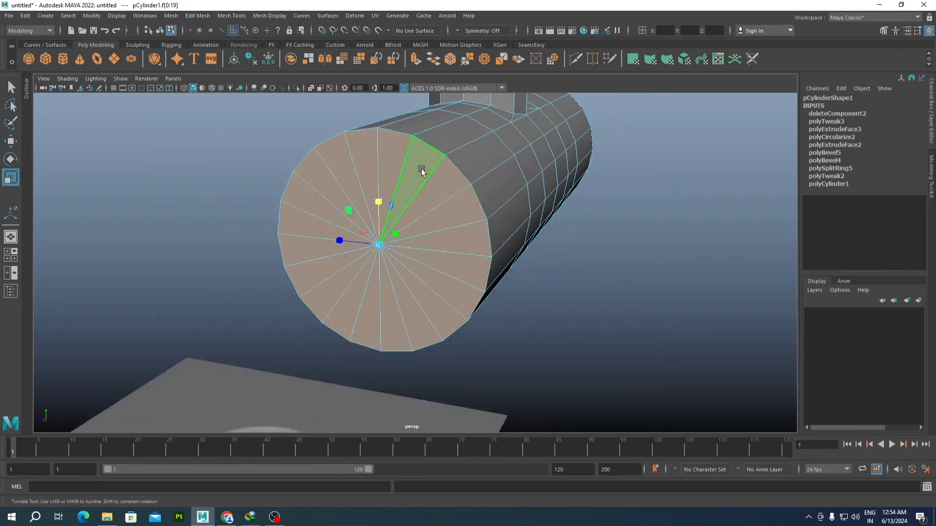
scroll(359, 200, up, 3)
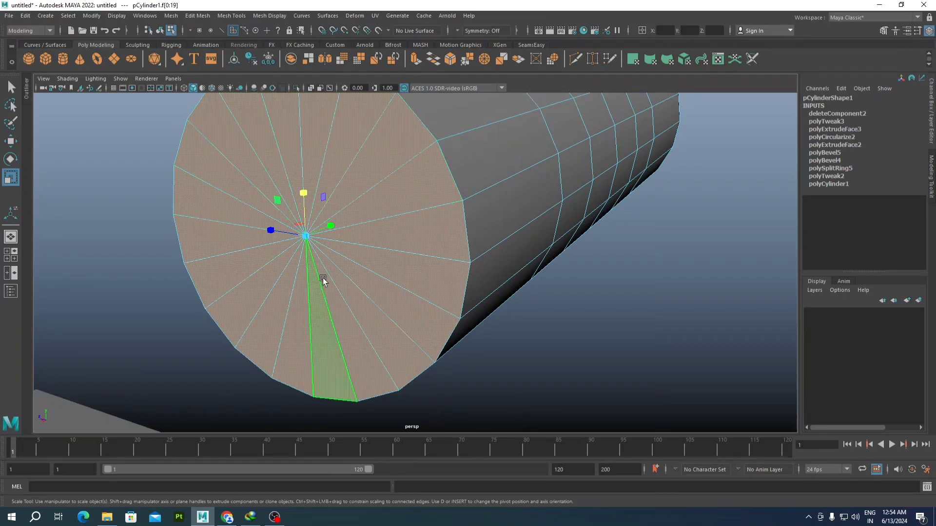
scroll(352, 152, down, 5)
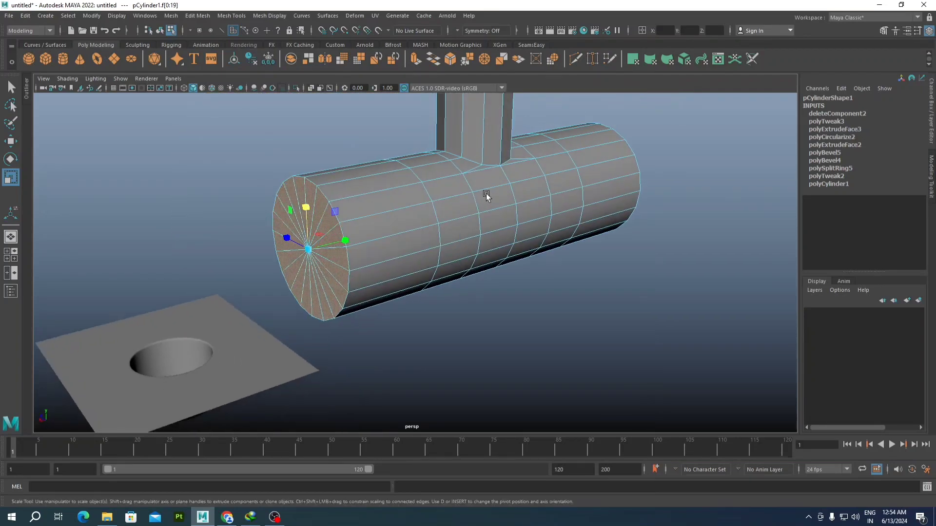
key(Delete)
Step: Select the centre vertex of the cylinder's remaining end cap, convert it to its surrounding faces and delete them
scroll(486, 194, down, 4)
alt+drag(562, 179, 470, 193)
scroll(470, 193, up, 3)
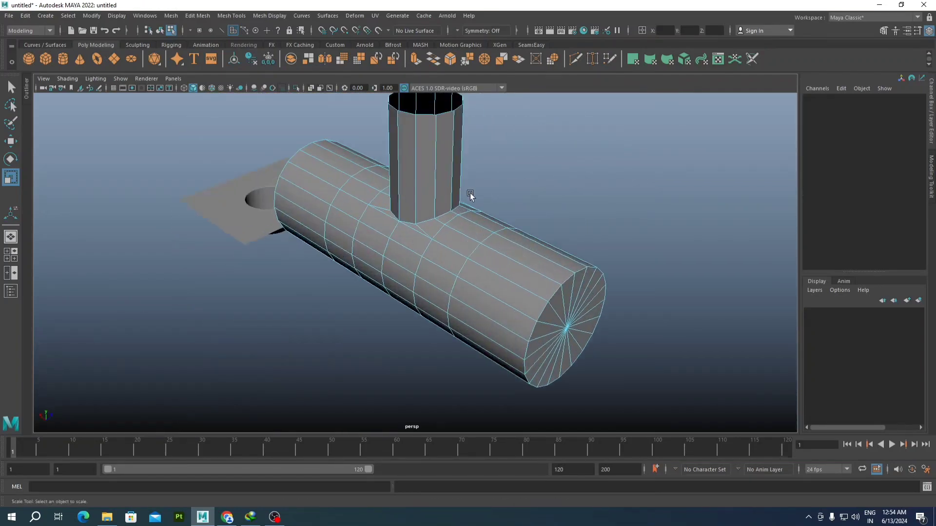
scroll(470, 193, up, 3)
right_drag(370, 198, 338, 198)
click(381, 258)
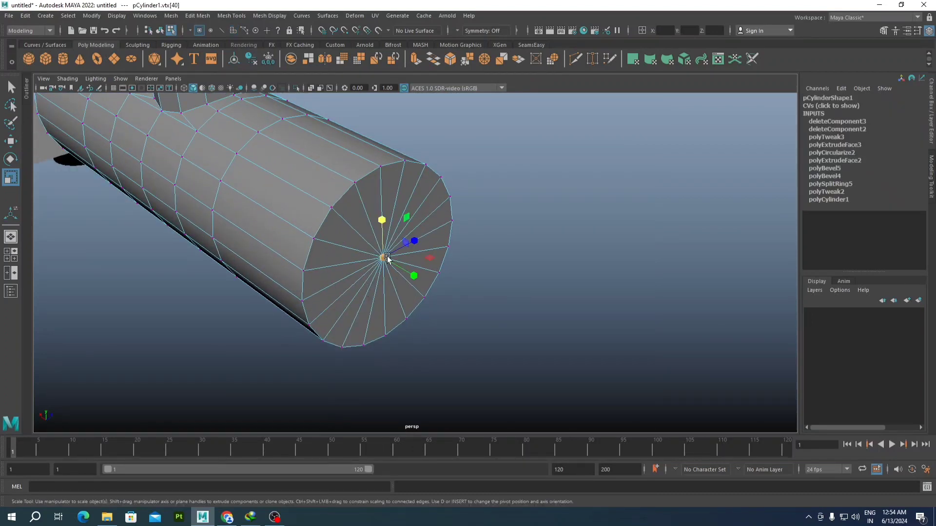
key(ctrl+F11)
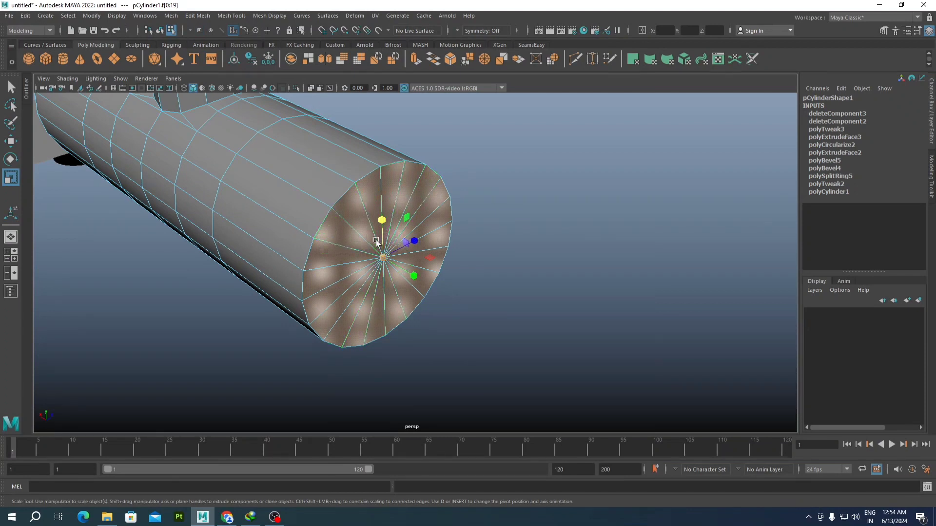
key(Delete)
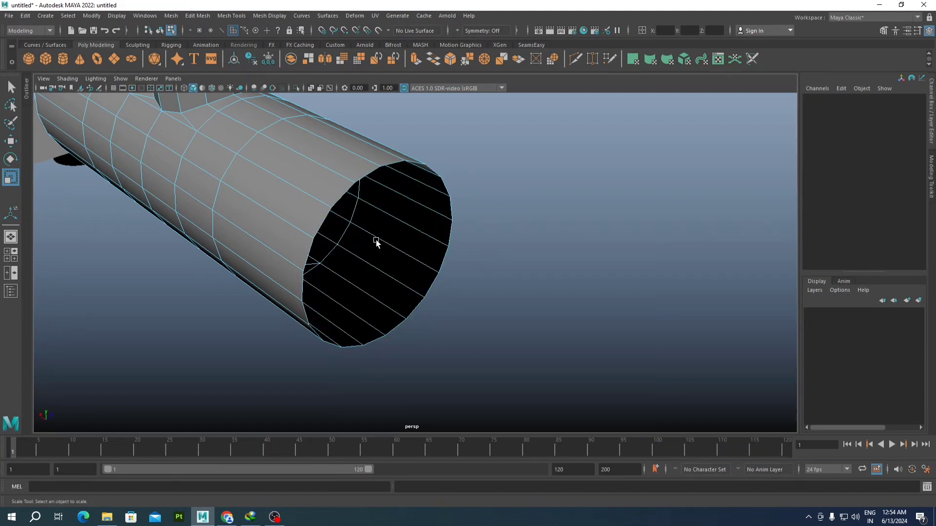
Step: Return to object selection, preview the pipe smoothed and examine the branch junction and open interior from several angles
scroll(376, 242, down, 6)
scroll(376, 242, up, 2)
alt+drag(376, 242, 432, 205)
right_drag(433, 204, 455, 179)
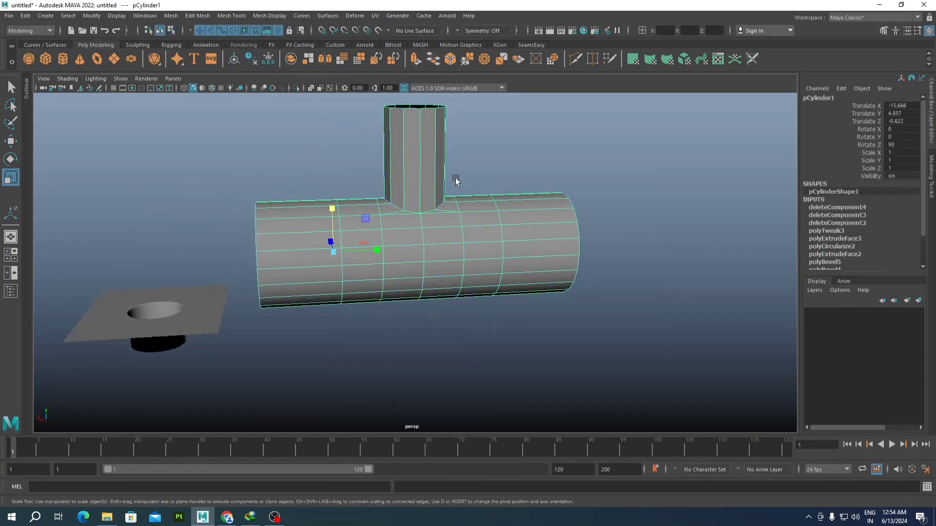
scroll(501, 195, up, 2)
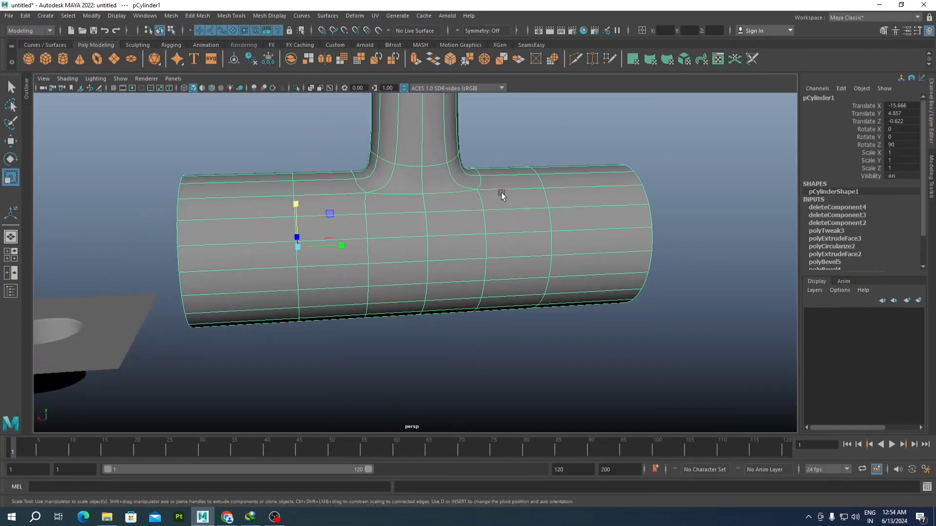
alt+drag(501, 195, 411, 209)
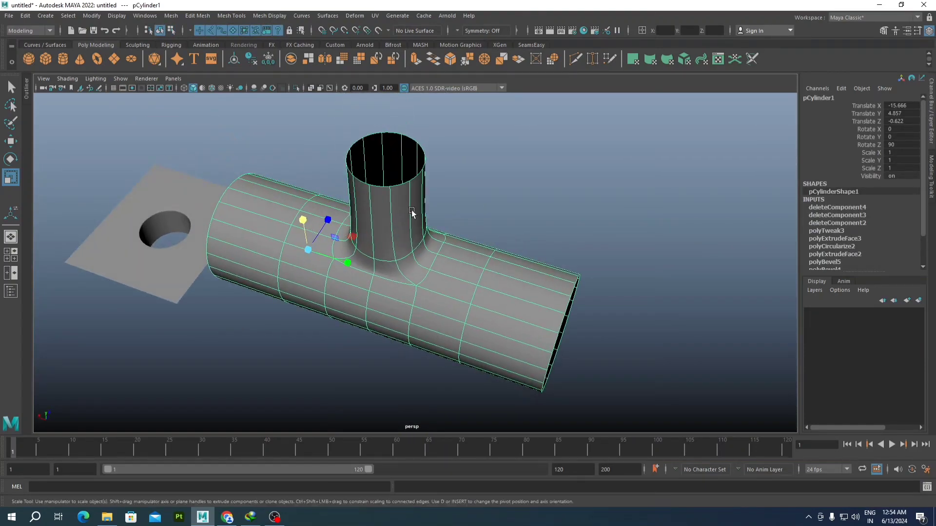
alt+middle_drag(401, 150, 404, 185)
scroll(410, 185, up, 2)
alt+drag(415, 181, 403, 198)
scroll(380, 171, down, 1)
scroll(384, 181, up, 3)
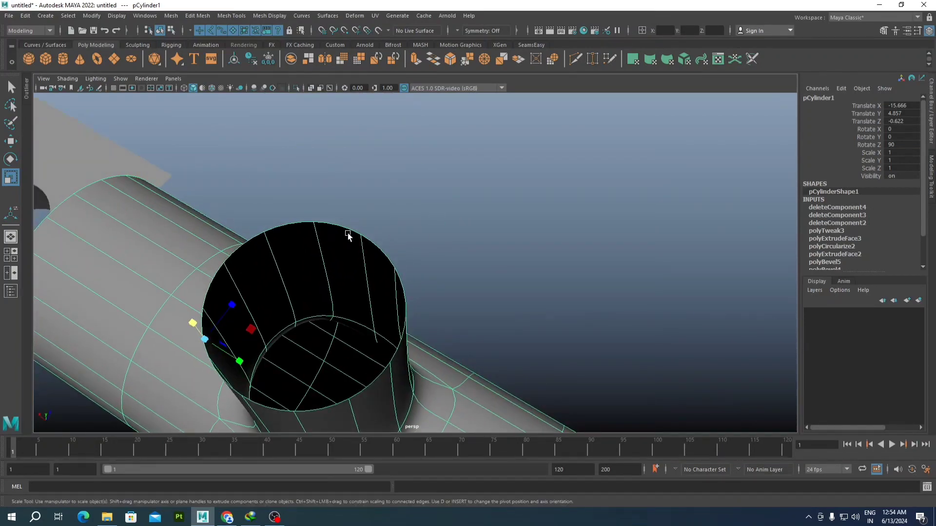
scroll(337, 268, down, 4)
scroll(386, 279, up, 2)
alt+drag(347, 304, 420, 220)
Step: Select all faces of the pipe and extrude them with a thickness of 0.2
right_drag(422, 211, 423, 258)
click(443, 204)
right_drag(429, 224, 414, 256)
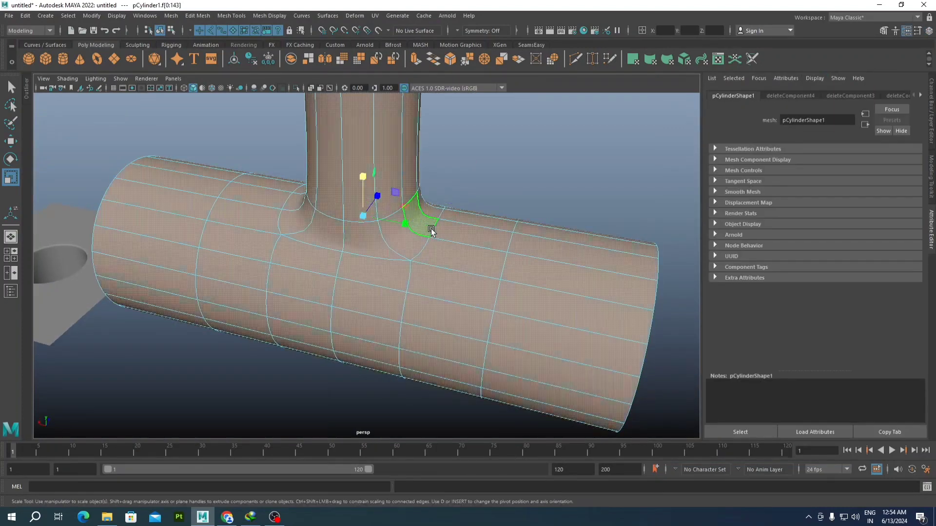
scroll(436, 283, down, 4)
alt+drag(437, 244, 439, 288)
shift+right_drag(450, 207, 447, 238)
scroll(441, 240, up, 4)
scroll(397, 255, up, 6)
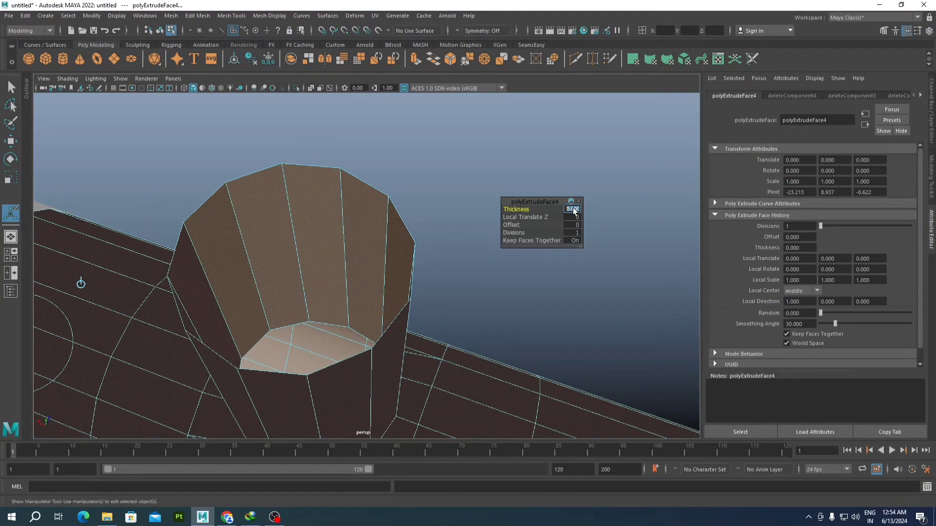
key(Return)
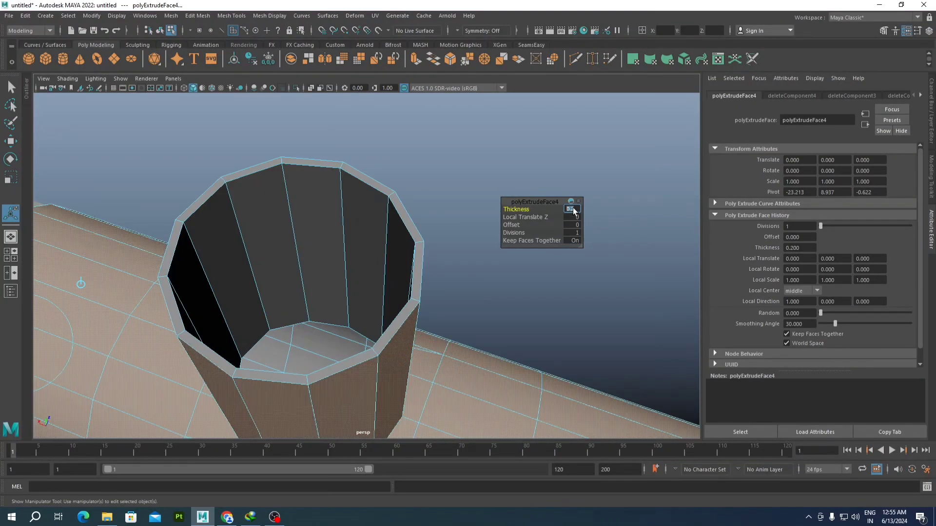
Step: Set the extrusion thickness to 0.6 and check the wall and the base of the branch pipe
scroll(263, 293, down, 5)
scroll(258, 316, up, 8)
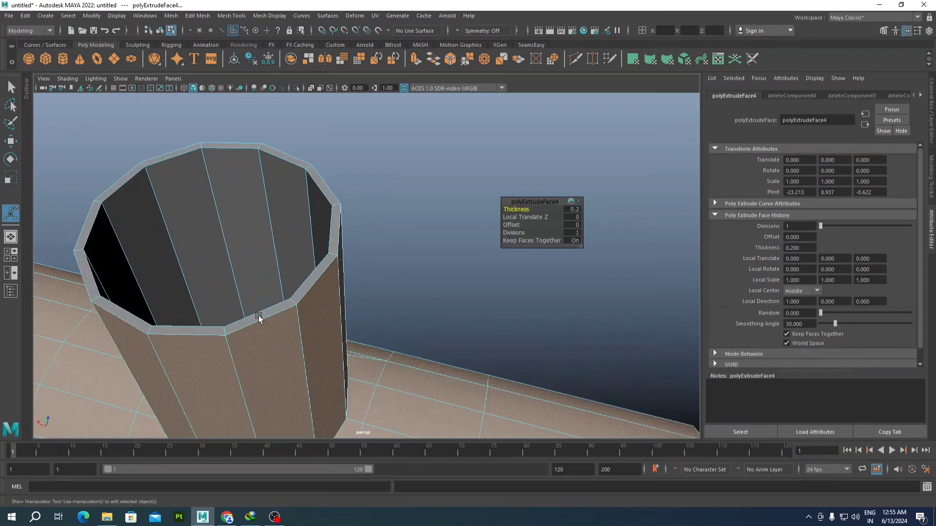
scroll(260, 312, down, 4)
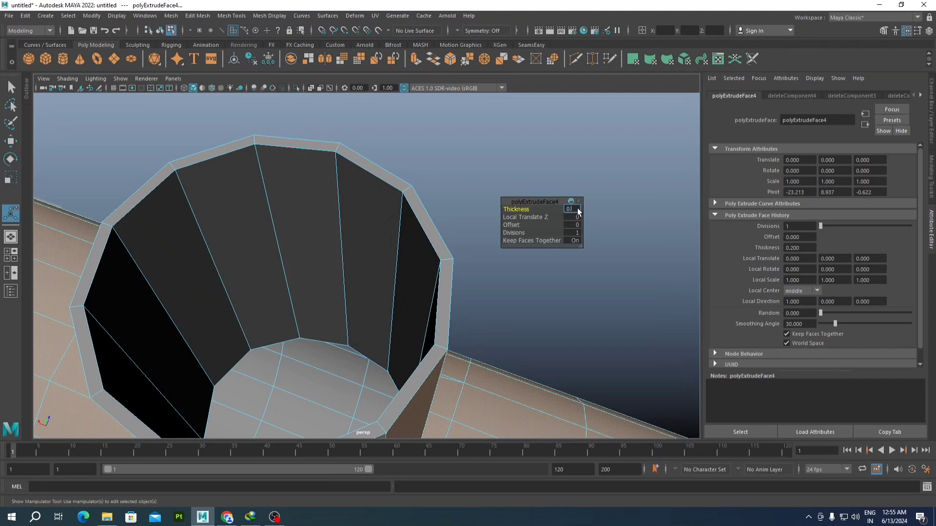
text(6)
key(Return)
scroll(360, 248, down, 7)
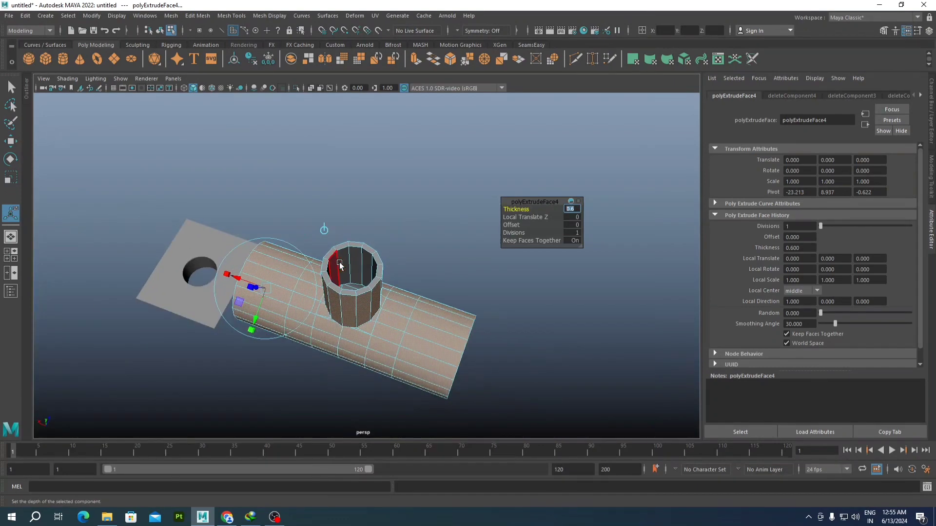
alt+drag(340, 268, 365, 256)
scroll(380, 285, up, 5)
scroll(380, 298, up, 6)
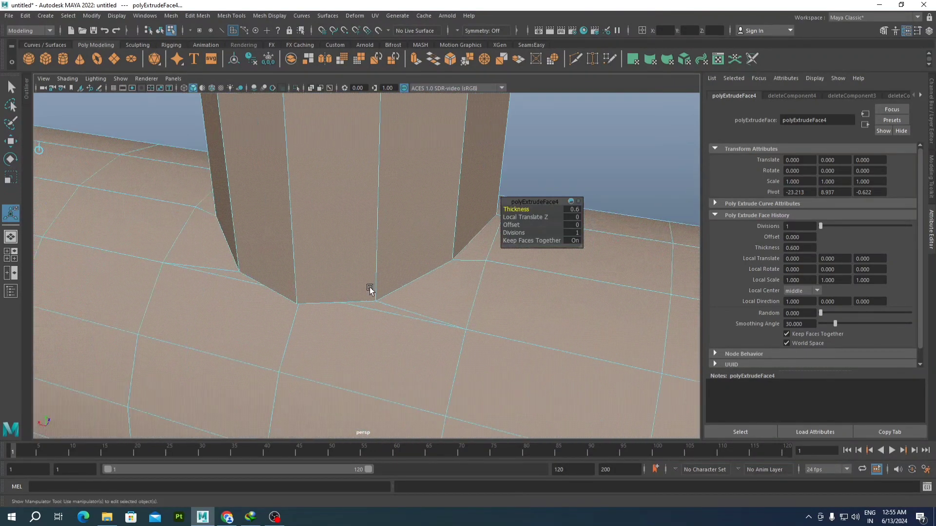
scroll(397, 277, down, 4)
scroll(376, 309, up, 6)
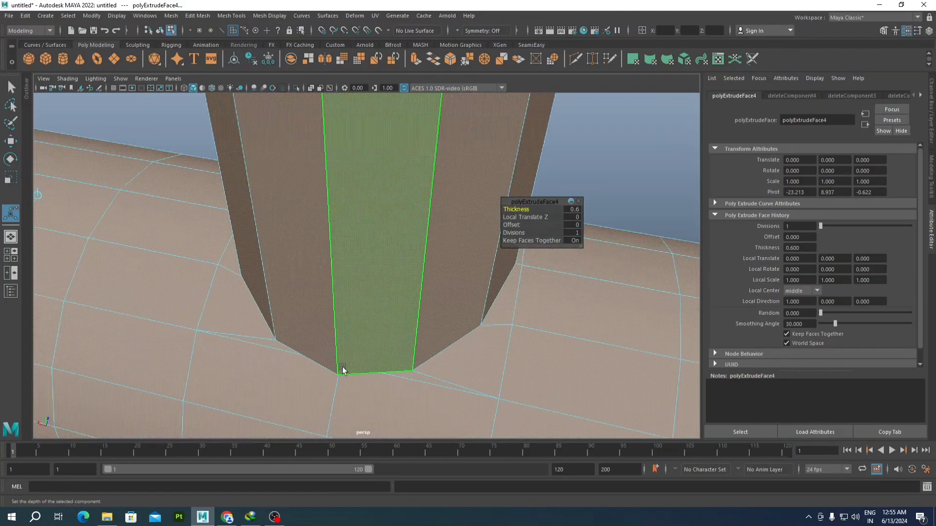
Step: Try an extrusion thickness of -0.06, and set it to -0.6 to thicken the walls inward
scroll(329, 340, down, 6)
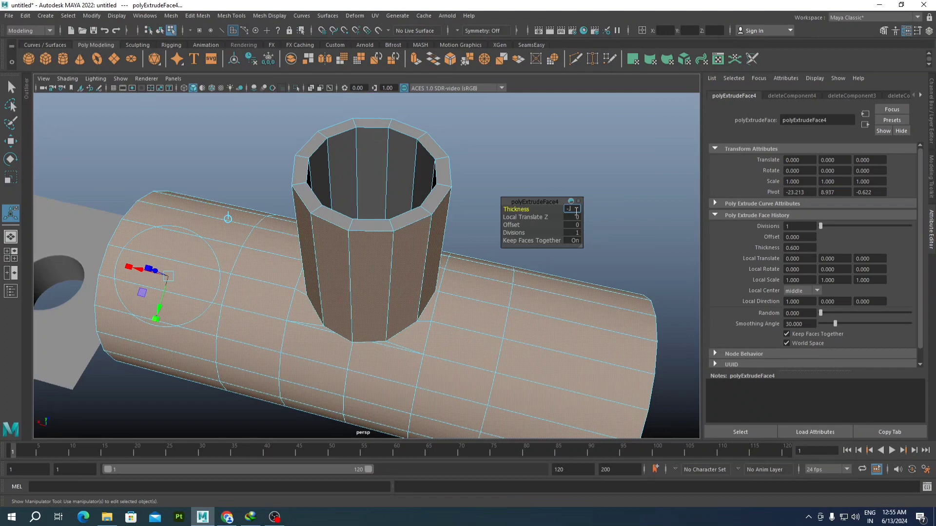
key(Return)
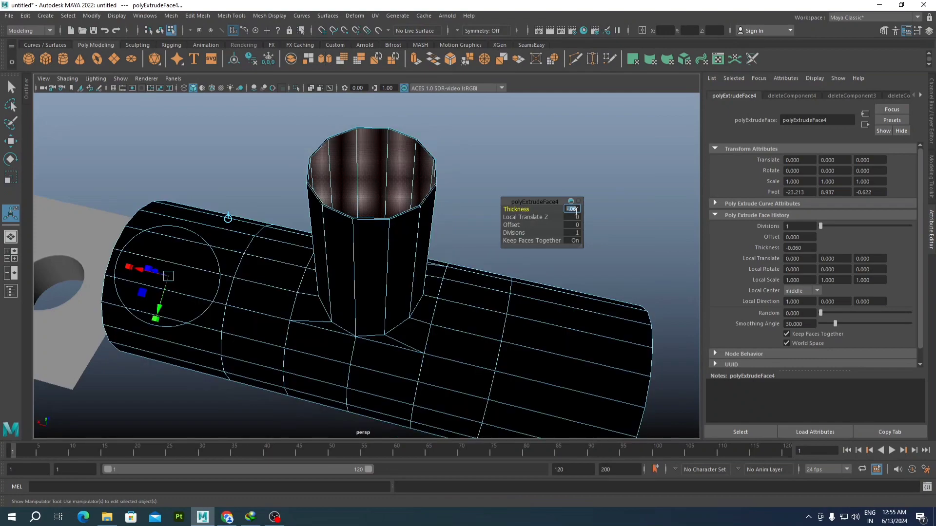
scroll(397, 255, up, 4)
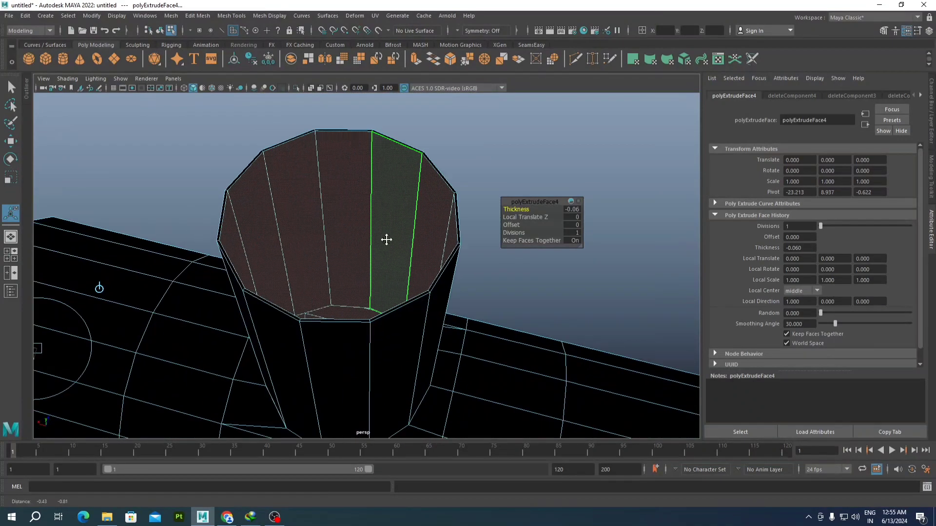
alt+drag(387, 240, 403, 231)
scroll(375, 277, up, 6)
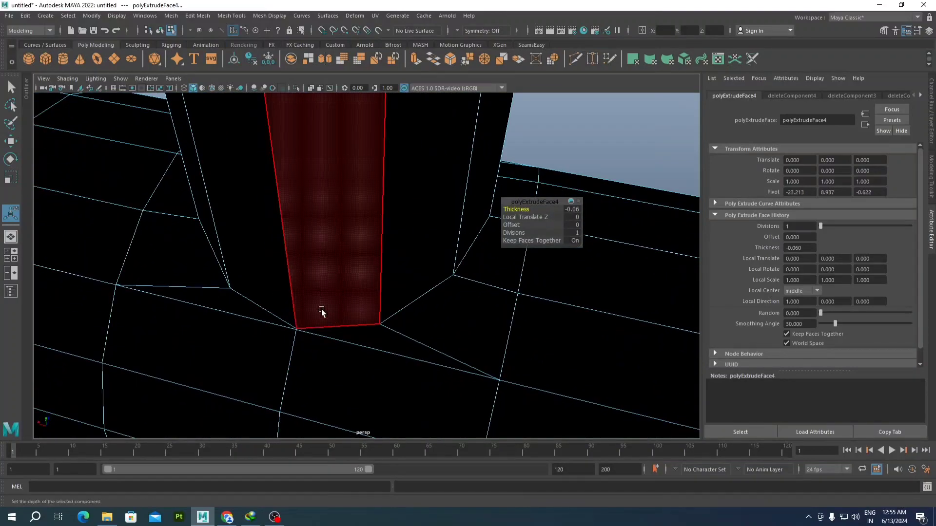
alt+middle_drag(316, 319, 367, 314)
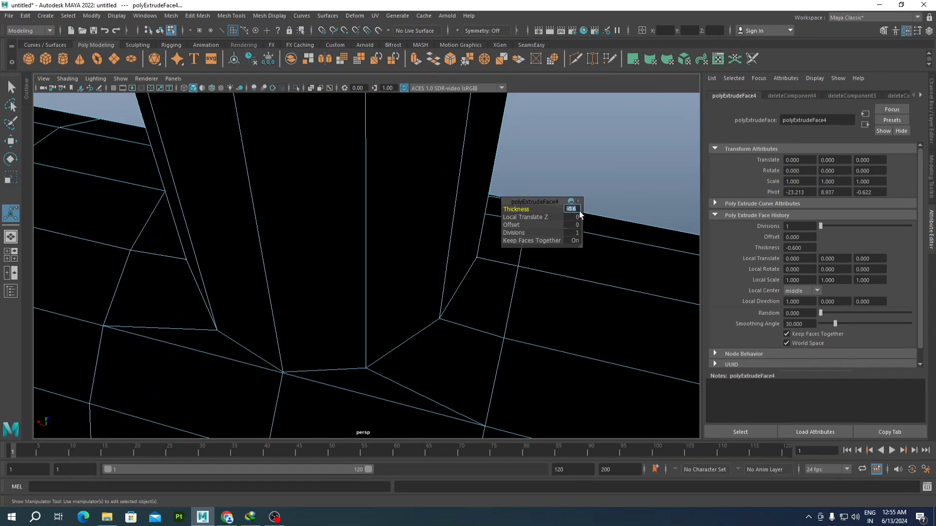
Step: Return to object selection and examine the thickened pipe's faces, rim and underside from several sides
scroll(286, 229, down, 5)
alt+drag(288, 230, 315, 253)
right_drag(323, 239, 368, 226)
scroll(353, 278, down, 5)
alt+drag(354, 281, 463, 206)
scroll(373, 185, up, 10)
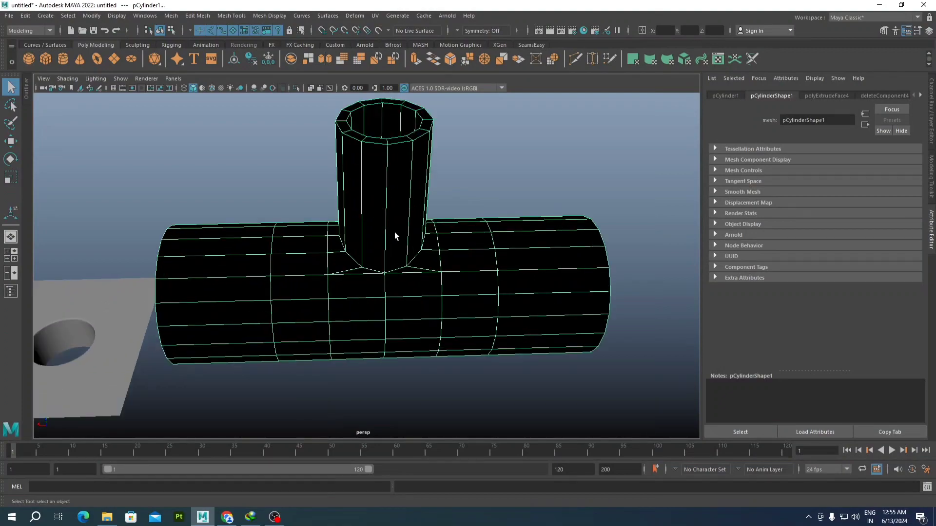
scroll(388, 230, down, 5)
alt+drag(383, 261, 416, 180)
scroll(407, 253, up, 5)
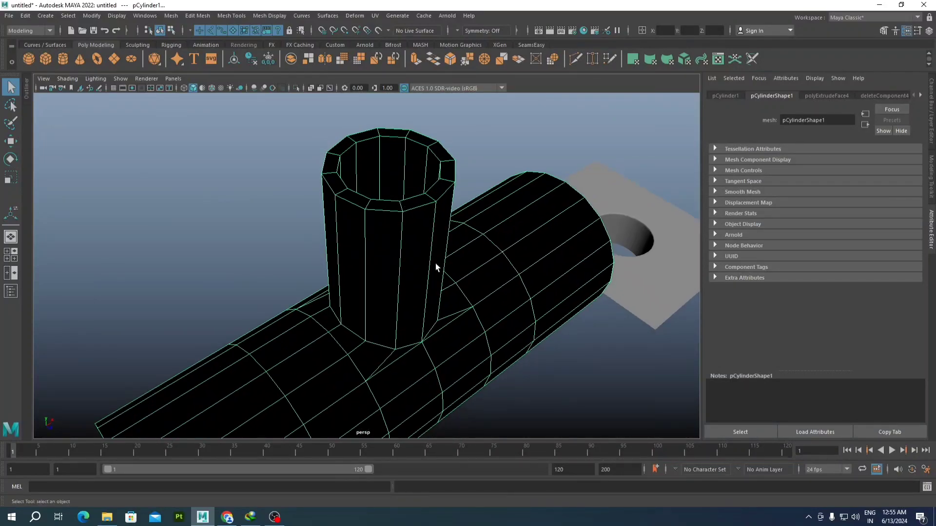
alt+drag(436, 267, 409, 164)
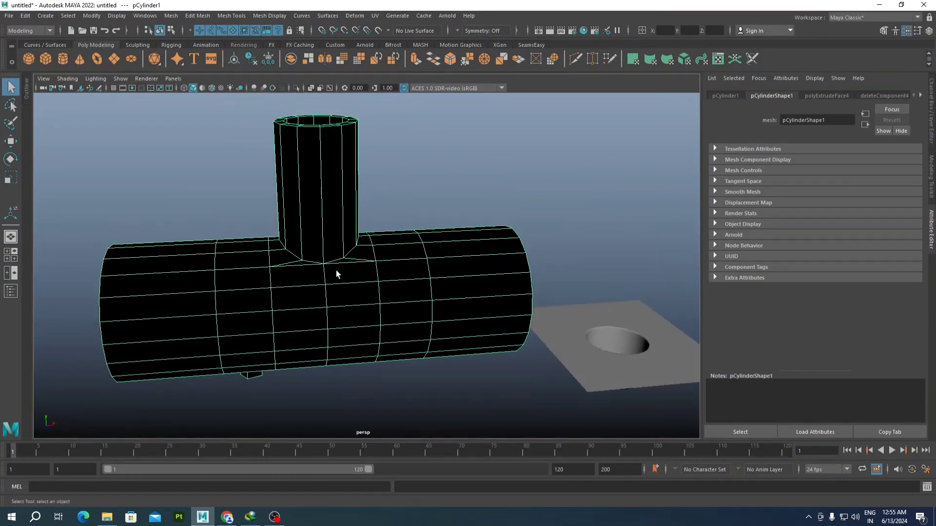
scroll(335, 270, up, 3)
alt+drag(324, 274, 340, 192)
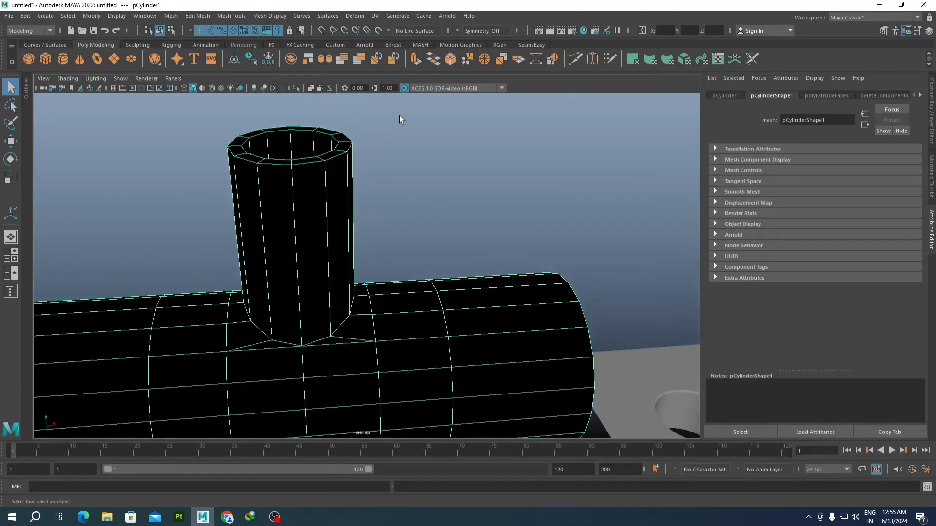
Step: Reverse the face normals of the pipe and deselect it
click(278, 16)
click(296, 60)
key(r)
click(418, 182)
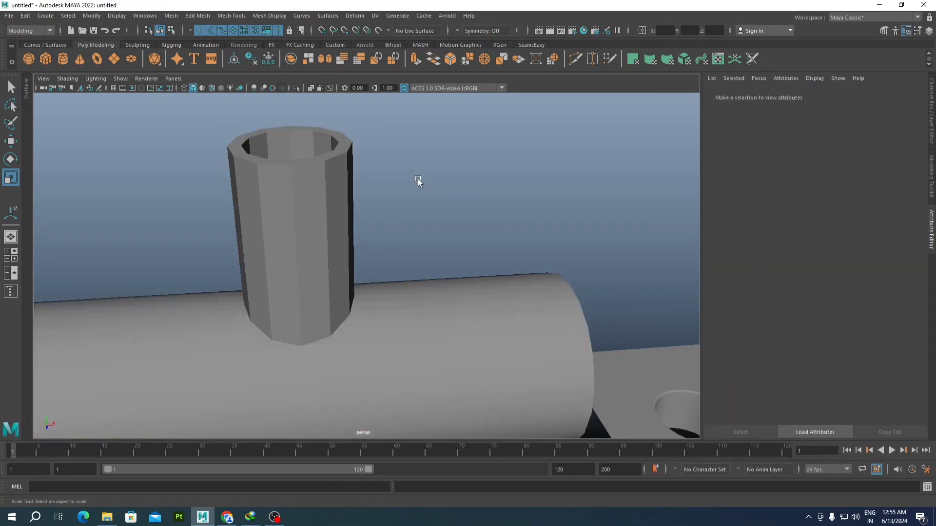
Step: Delete the triangular faces around the stray square protrusion on the cylinder's underside
alt+drag(418, 182, 439, 192)
scroll(392, 218, up, 3)
click(406, 192)
scroll(407, 195, up, 3)
right_drag(438, 192, 439, 217)
click(355, 173)
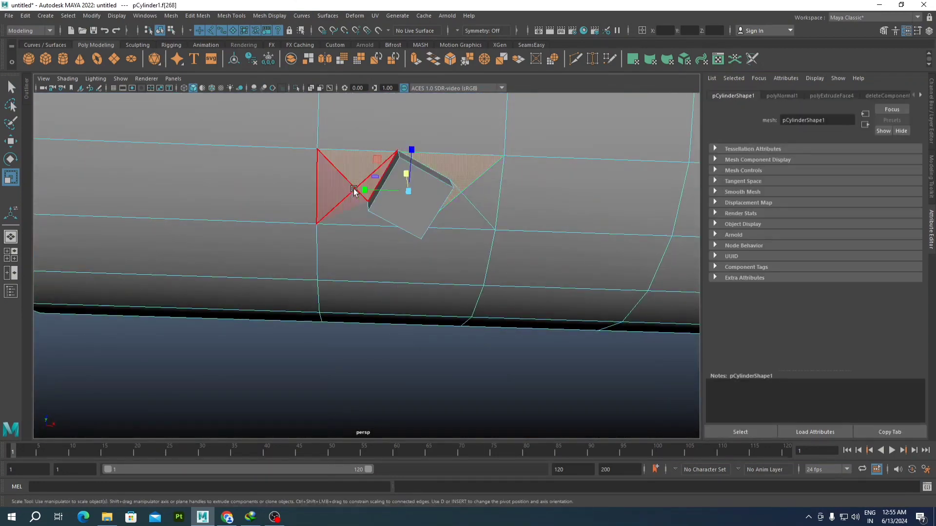
key(Delete)
click(357, 209)
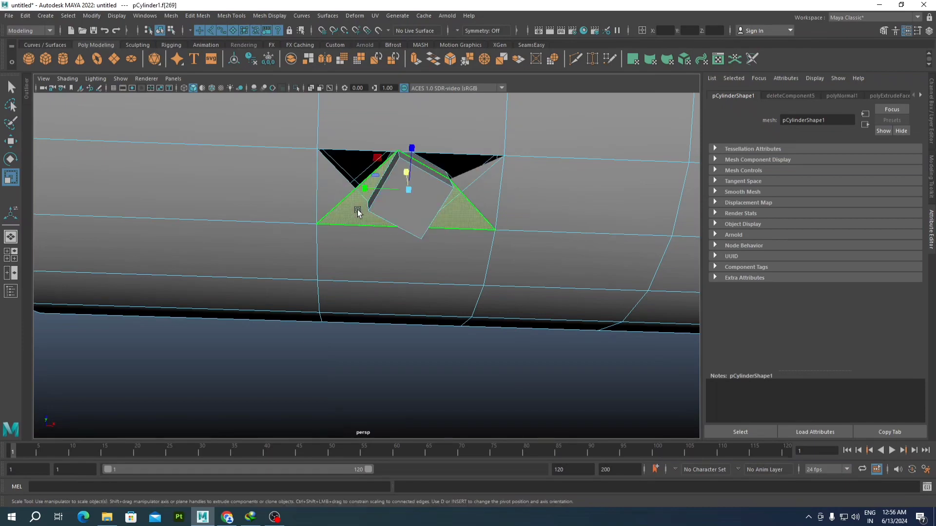
key(Delete)
click(357, 210)
key(Delete)
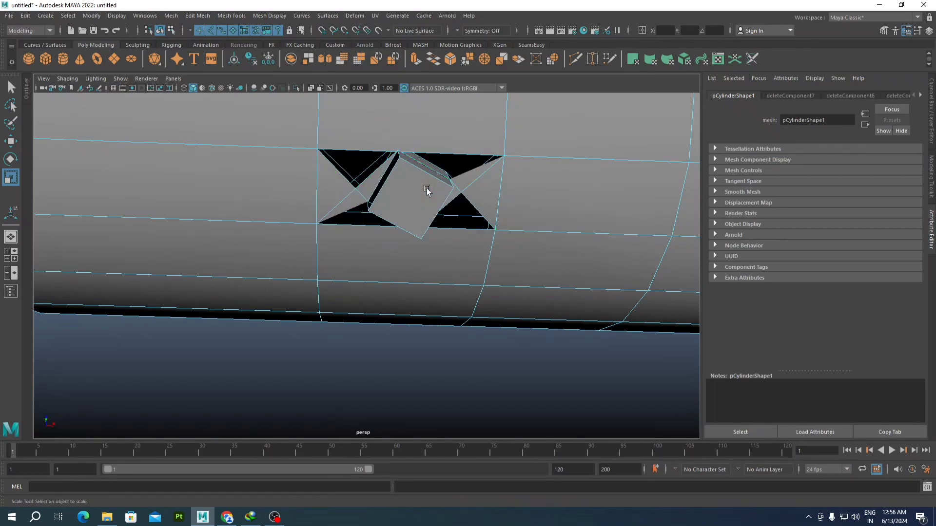
Step: Delete the protrusion's remaining stray faces at the inner wall, leaving a clean rectangular hole
alt+drag(437, 173, 443, 256)
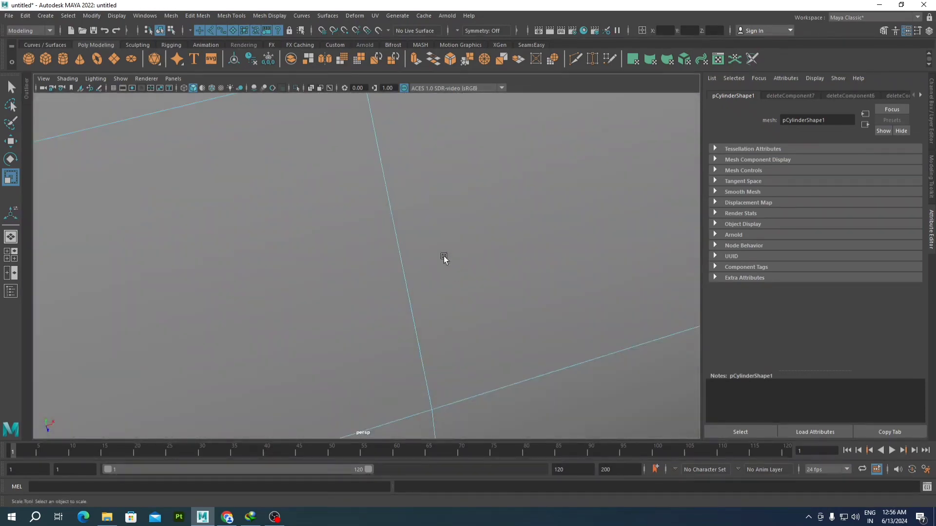
alt+middle_drag(443, 257, 451, 200)
alt+drag(451, 200, 504, 209)
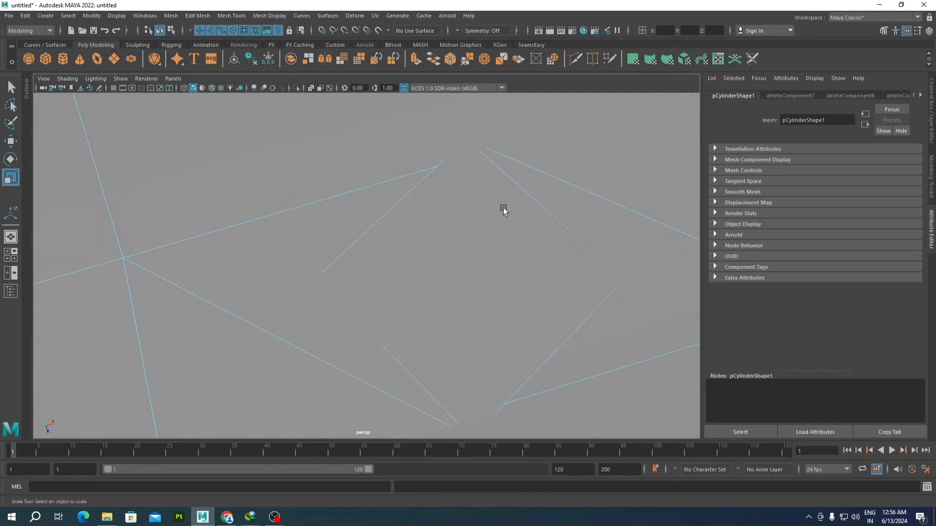
click(457, 292)
key(Delete)
alt+drag(462, 291, 517, 234)
click(517, 234)
key(Delete)
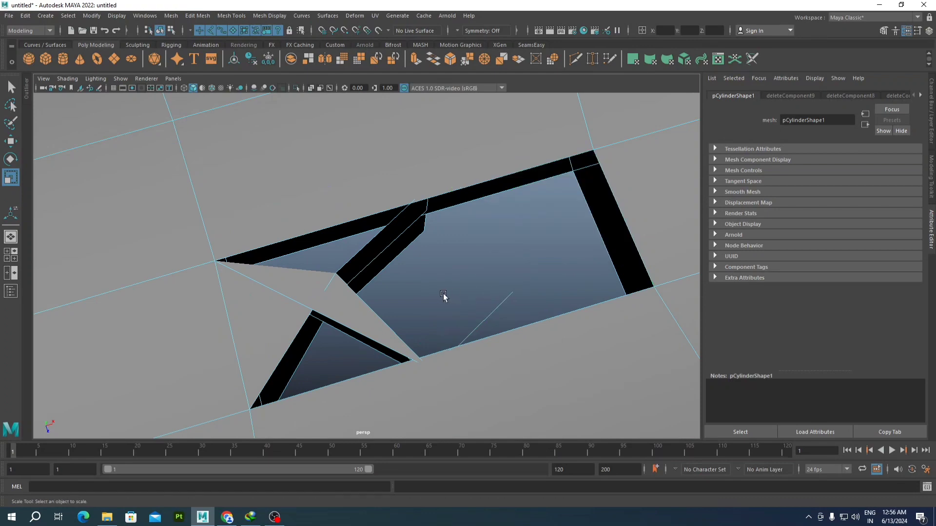
click(327, 325)
key(Delete)
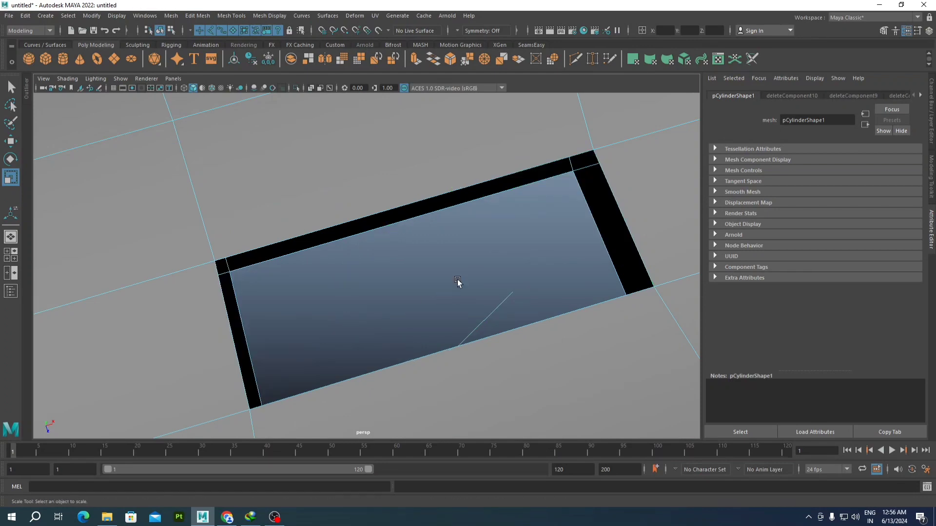
alt+drag(457, 279, 460, 267)
click(497, 325)
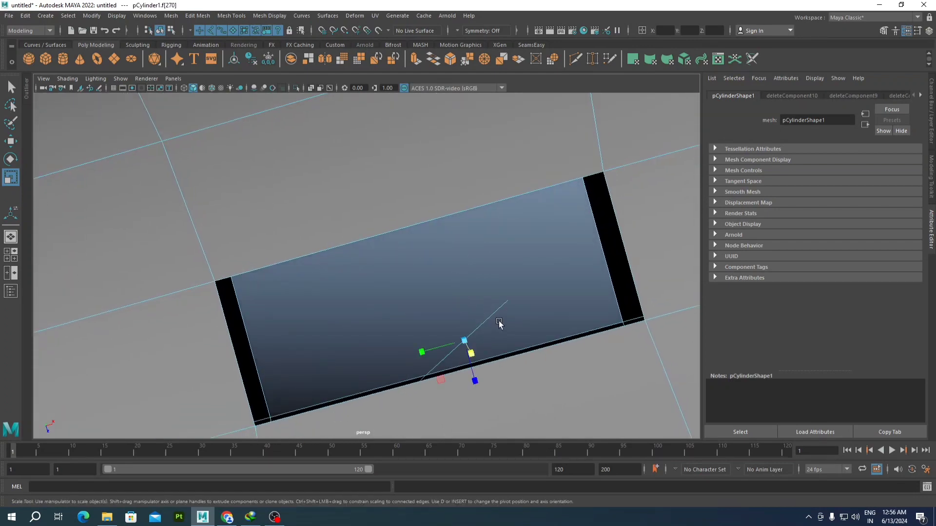
key(Delete)
Step: Select a border edge of the rectangular hole in the cylinder's outer wall and fill the hole
alt+drag(494, 324, 428, 195)
scroll(436, 192, up, 5)
right_drag(449, 160, 456, 98)
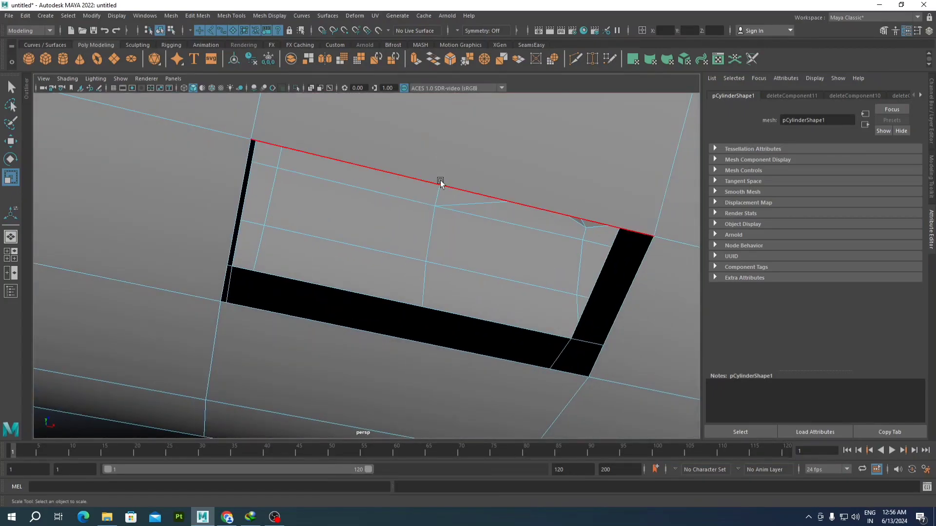
click(440, 182)
shift+right_drag(487, 161, 475, 290)
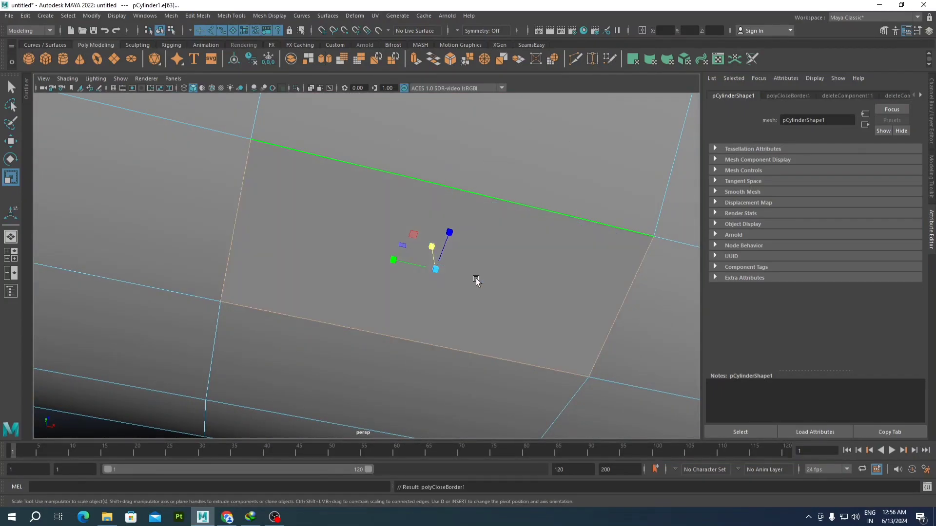
Step: Select a border edge of the matching hole in the cylinder's inner wall and fill it
alt+drag(476, 278, 457, 317)
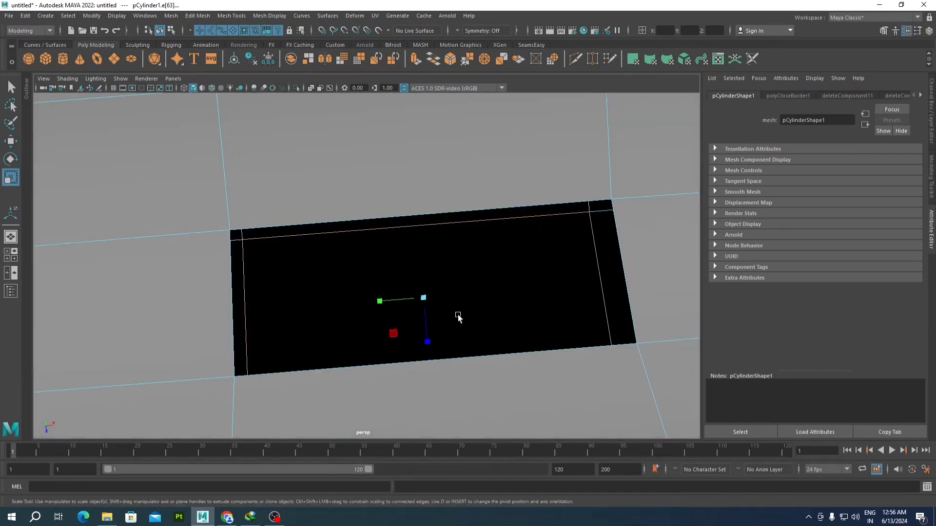
click(430, 204)
shift+right_drag(458, 174, 455, 294)
scroll(454, 296, down, 6)
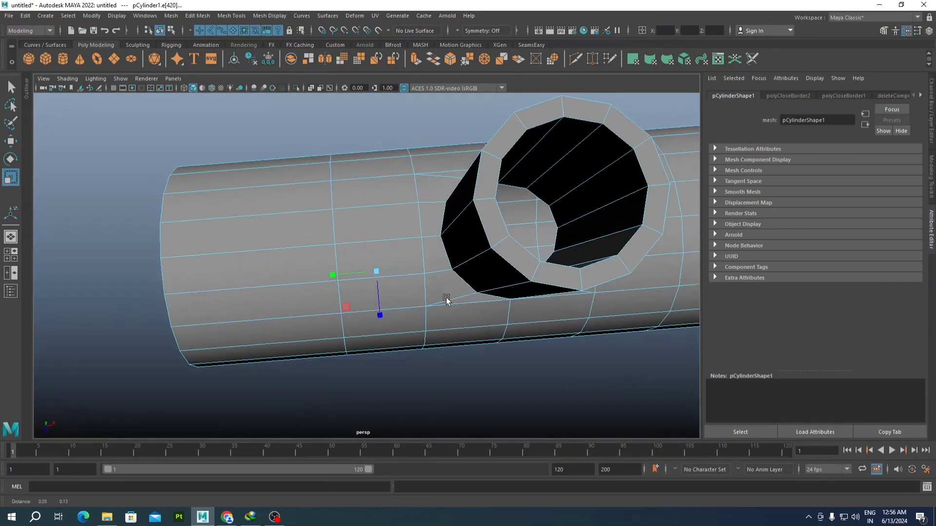
Step: Return the T-shaped pipe mesh from edge editing to object mode
alt+drag(447, 301, 438, 241)
right_drag(438, 241, 475, 224)
alt+drag(506, 277, 513, 238)
alt+middle_drag(513, 238, 461, 307)
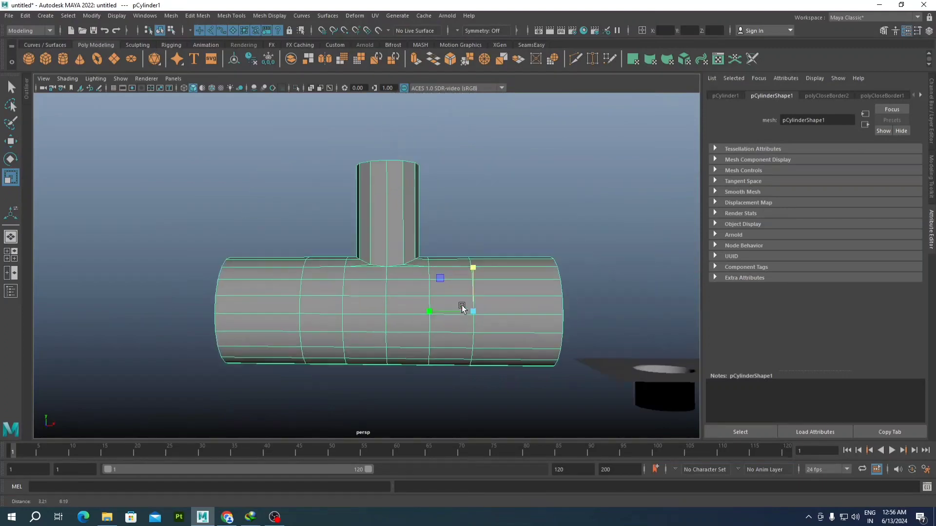
alt+drag(461, 307, 328, 276)
scroll(342, 277, up, 5)
alt+drag(384, 279, 349, 301)
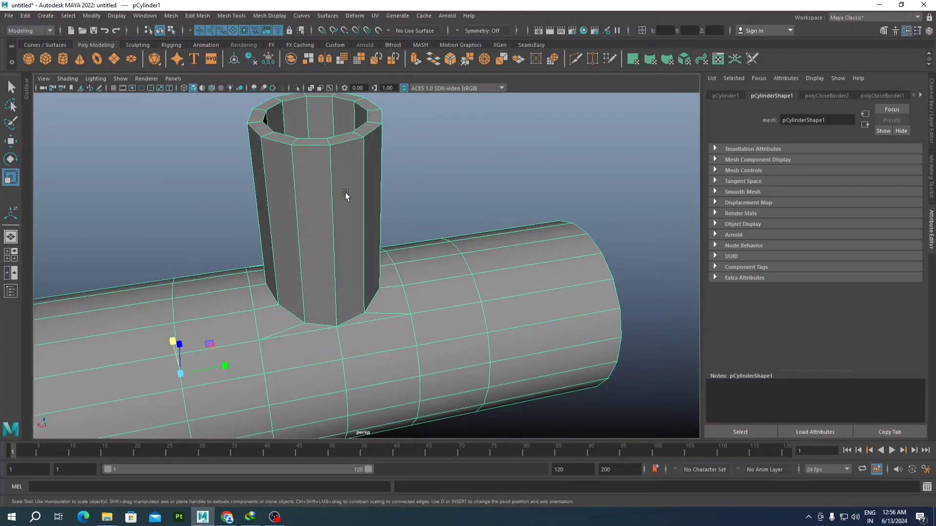
scroll(346, 193, up, 4)
alt+drag(346, 193, 373, 222)
right_drag(383, 181, 387, 159)
click(480, 97)
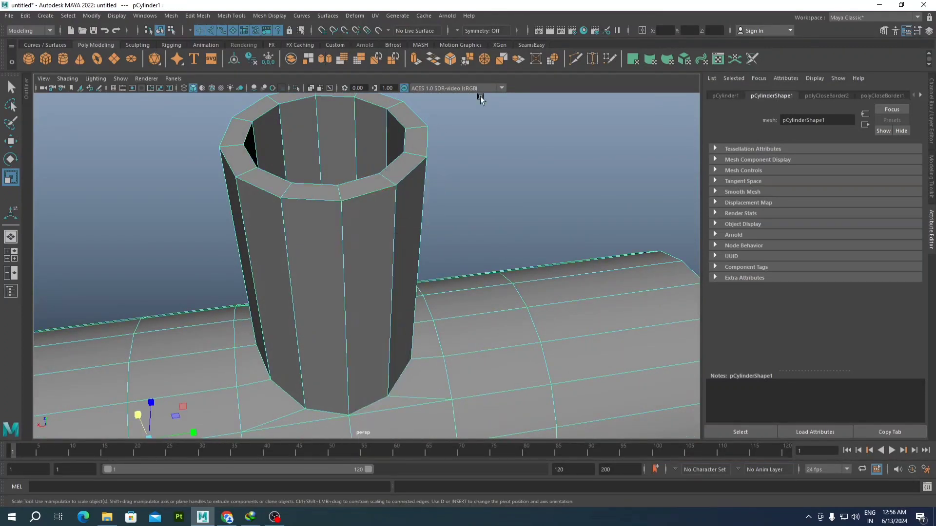
Step: Preview the pipe mesh smoothed, examine the branch rim and junction, and turn the smooth preview off
key(3)
scroll(404, 155, down, 3)
alt+drag(396, 215, 374, 197)
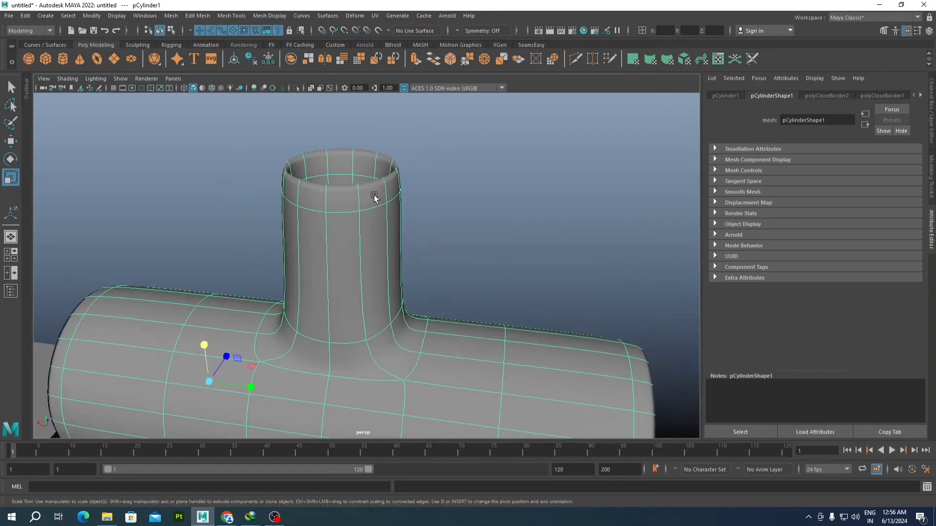
scroll(390, 223, up, 3)
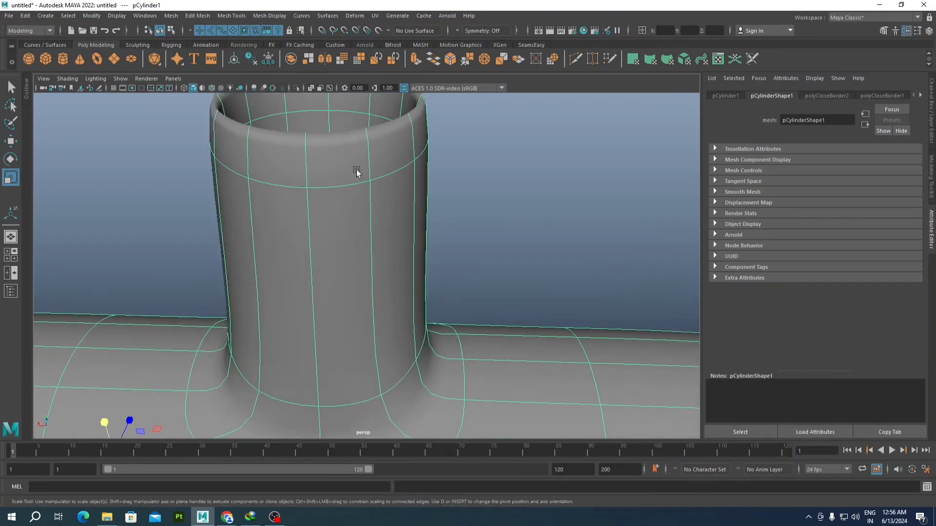
scroll(357, 171, up, 2)
alt+middle_drag(357, 171, 372, 246)
alt+drag(372, 245, 383, 124)
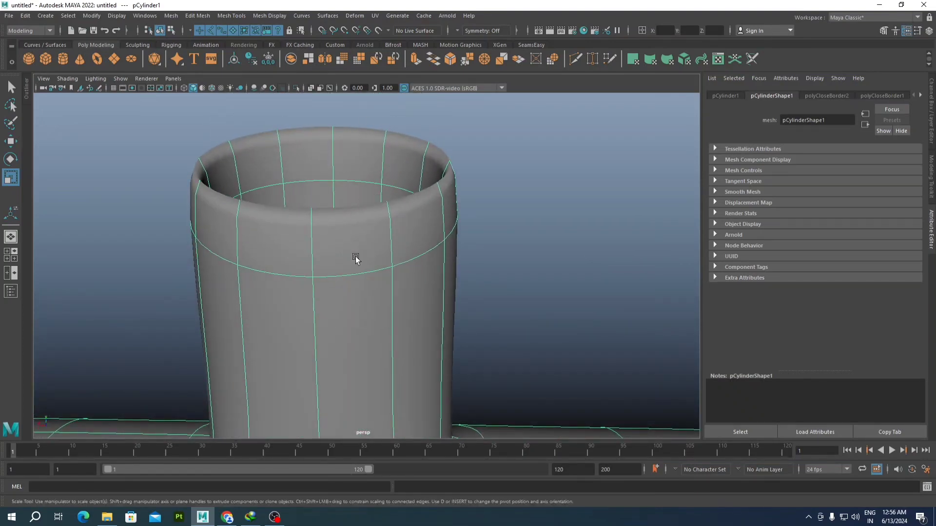
key(1)
Step: In edge mode, select the inner and outer rim edge loops of the vertical branch pipe
alt+drag(355, 253, 389, 204)
key(F10)
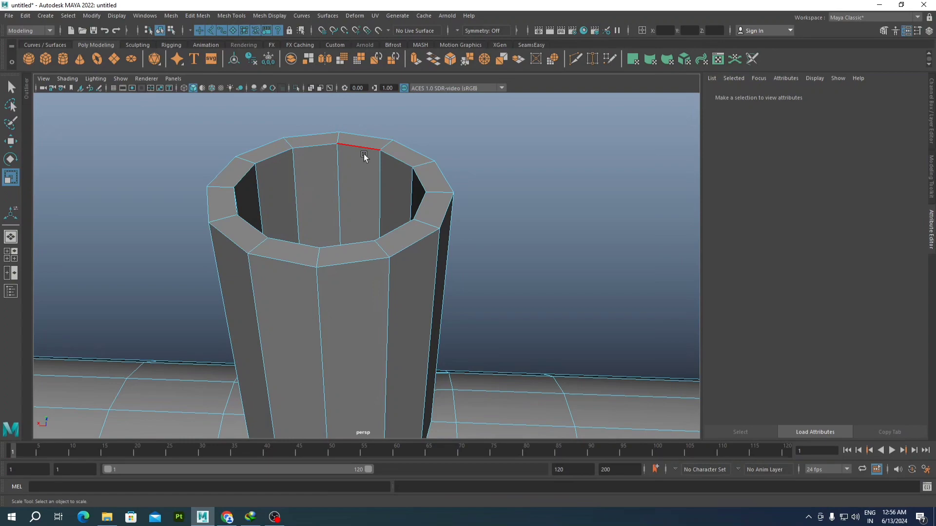
right_click(384, 209)
click(361, 152)
shift+double_click(377, 137)
Step: Add the rim edge loops at both open ends of the main pipe to the selection
scroll(409, 230, down, 5)
alt+middle_drag(434, 307, 420, 192)
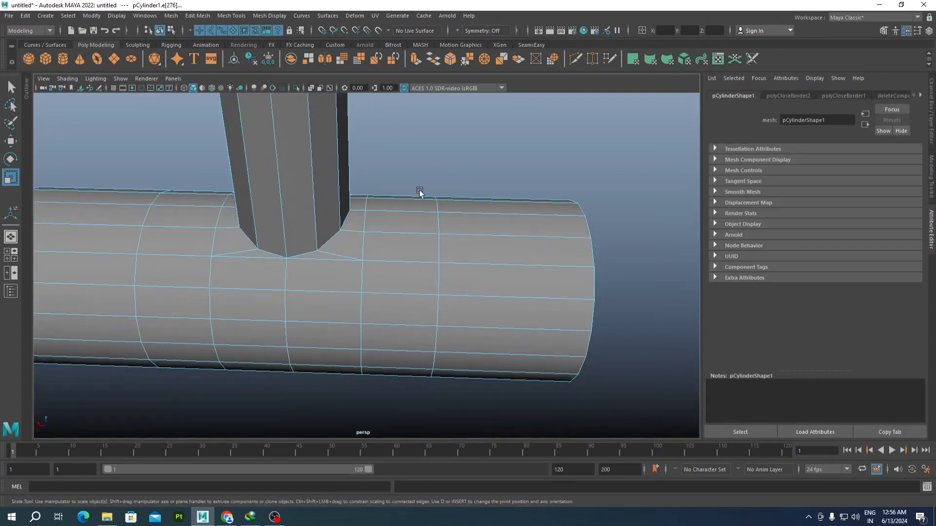
alt+drag(419, 192, 392, 217)
alt+middle_drag(393, 218, 343, 186)
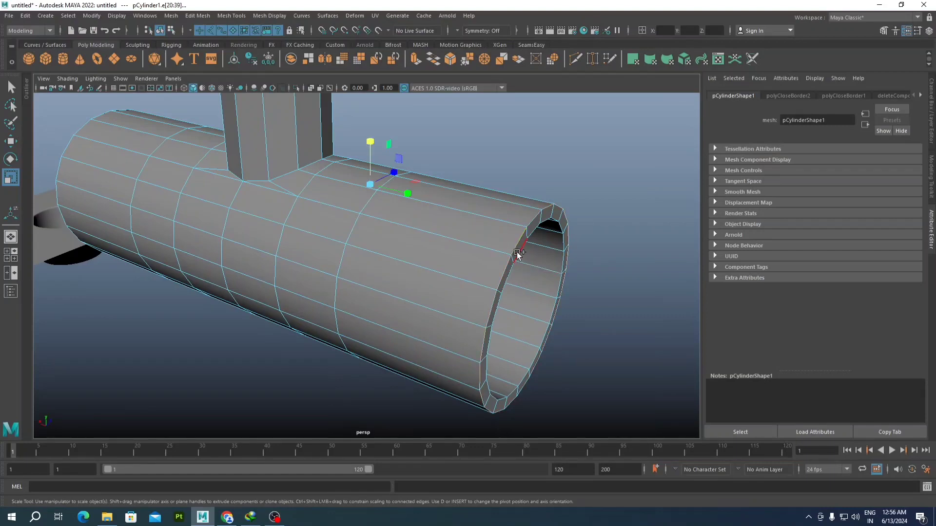
scroll(516, 253, down, 4)
alt+drag(273, 231, 376, 238)
alt+middle_drag(341, 234, 420, 242)
alt+drag(366, 246, 405, 257)
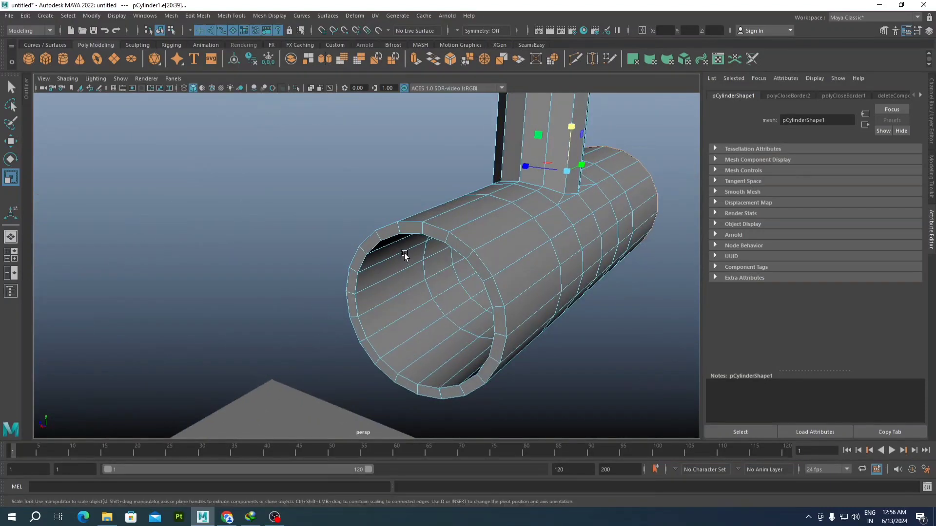
scroll(405, 257, up, 4)
alt+middle_drag(405, 257, 361, 243)
shift+double_click(395, 193)
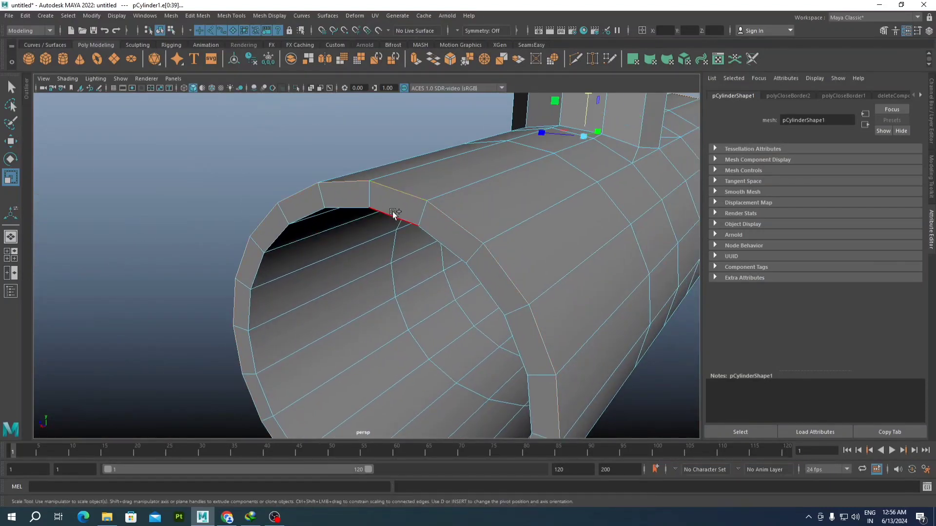
Step: Add the edge loop where the vertical branch meets the main pipe to the selection
scroll(393, 211, down, 5)
alt+drag(398, 222, 467, 234)
scroll(390, 275, up, 3)
alt+middle_drag(467, 233, 365, 268)
scroll(366, 268, up, 3)
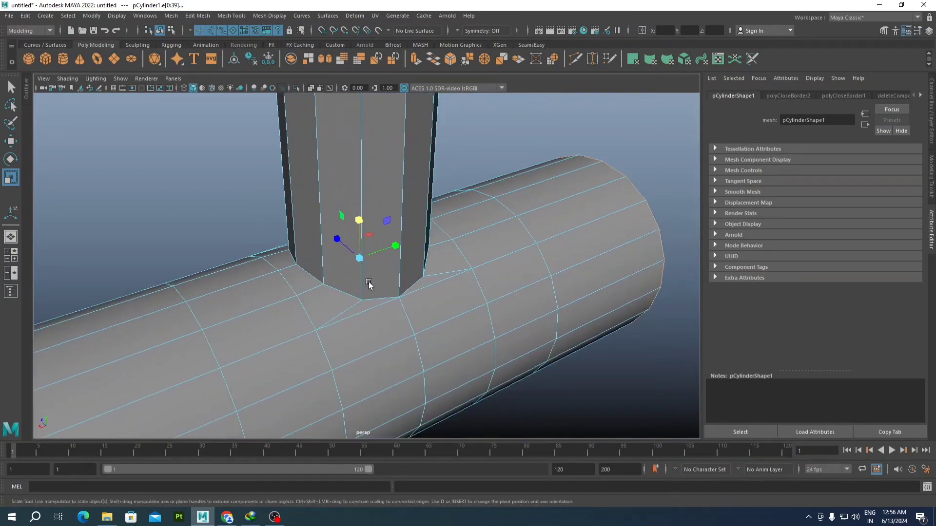
alt+drag(369, 284, 385, 267)
scroll(285, 332, down, 5)
scroll(343, 302, up, 6)
scroll(315, 299, down, 6)
scroll(434, 295, up, 3)
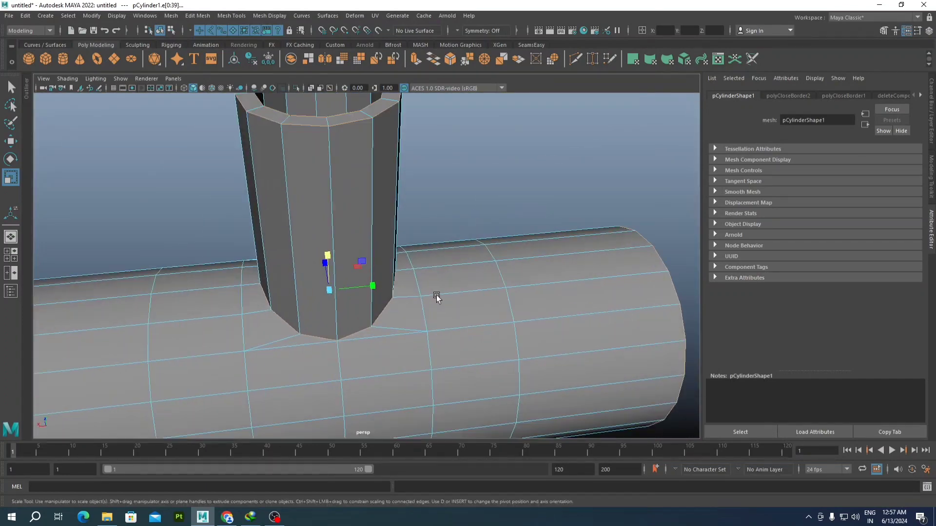
alt+drag(437, 297, 424, 278)
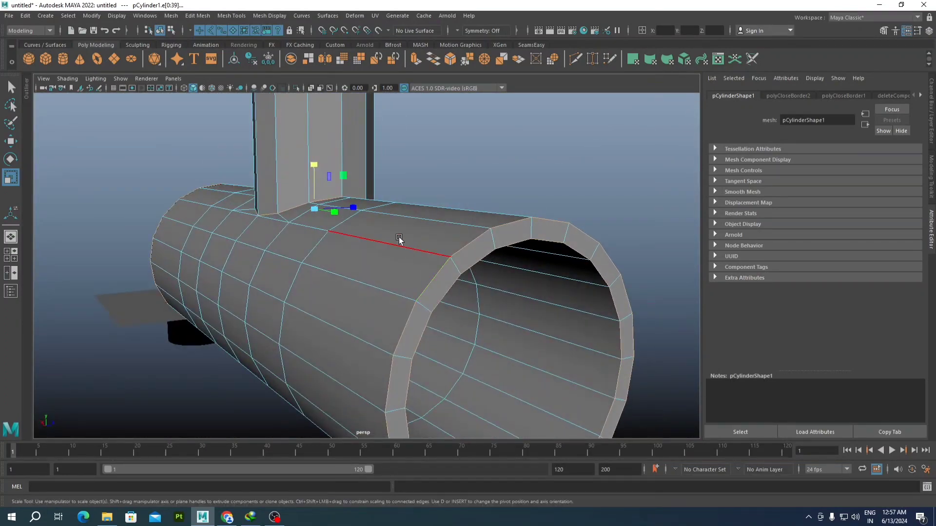
Step: Try to bevel the selected rim and junction edge loops with a Fraction of 1
shift+right_click(399, 238)
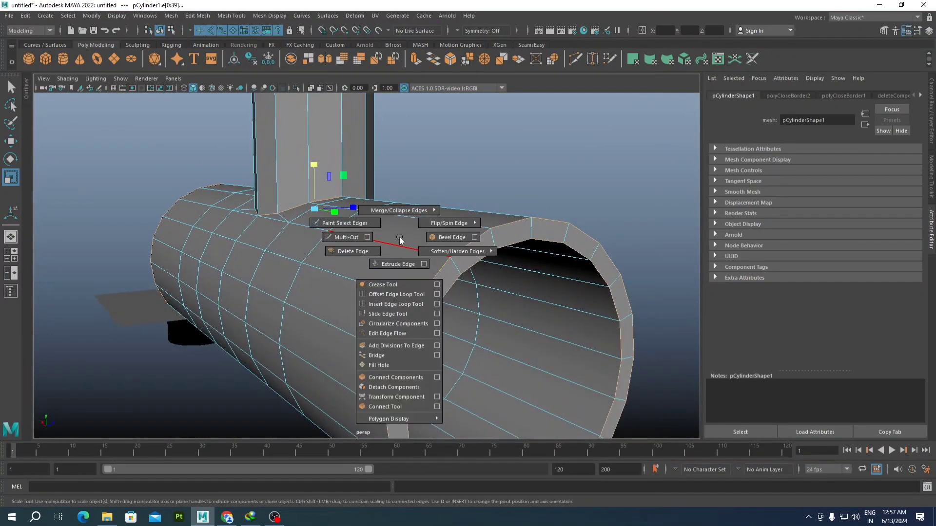
click(443, 238)
alt+drag(443, 239, 404, 289)
scroll(404, 289, up, 3)
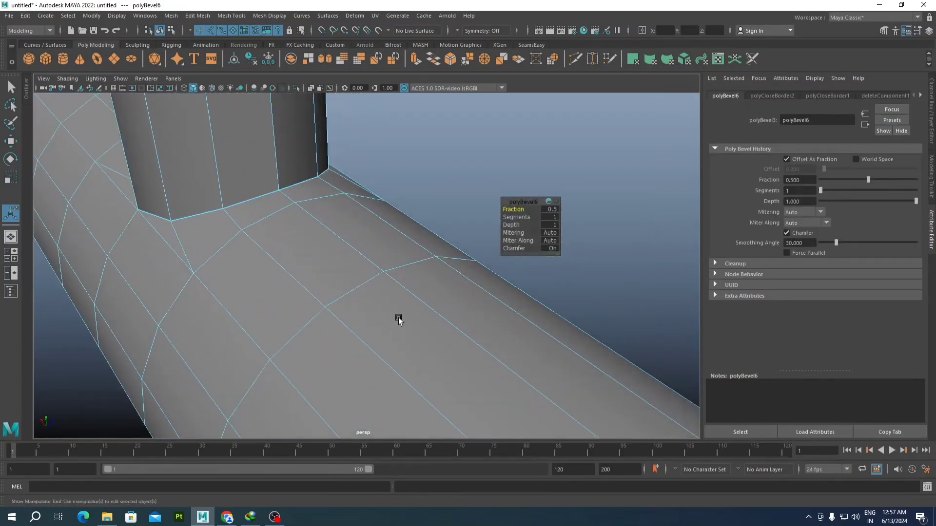
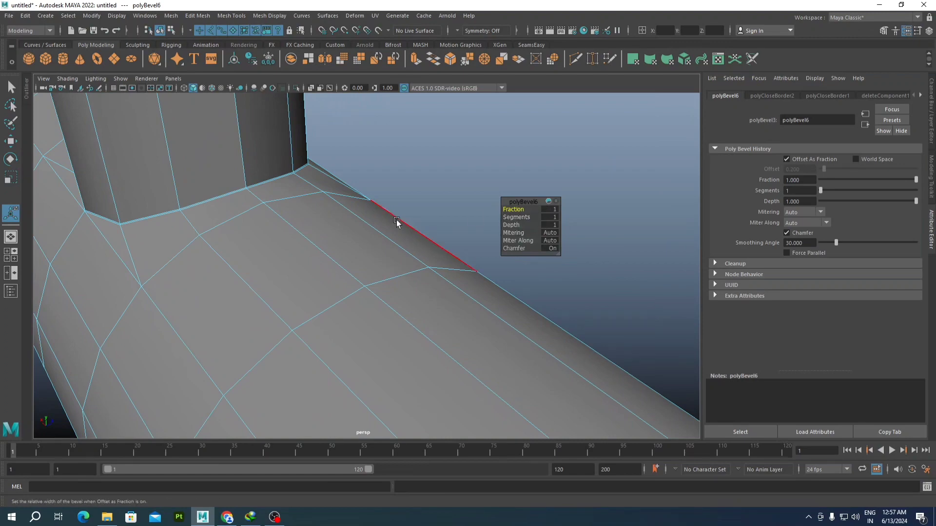
Step: Examine the bevel along the junction between the branch and the main pipe
alt+drag(419, 234, 234, 230)
alt+middle_drag(234, 230, 200, 219)
alt+right_drag(200, 219, 365, 273)
alt+drag(366, 274, 215, 256)
scroll(403, 256, down, 5)
alt+drag(390, 260, 284, 285)
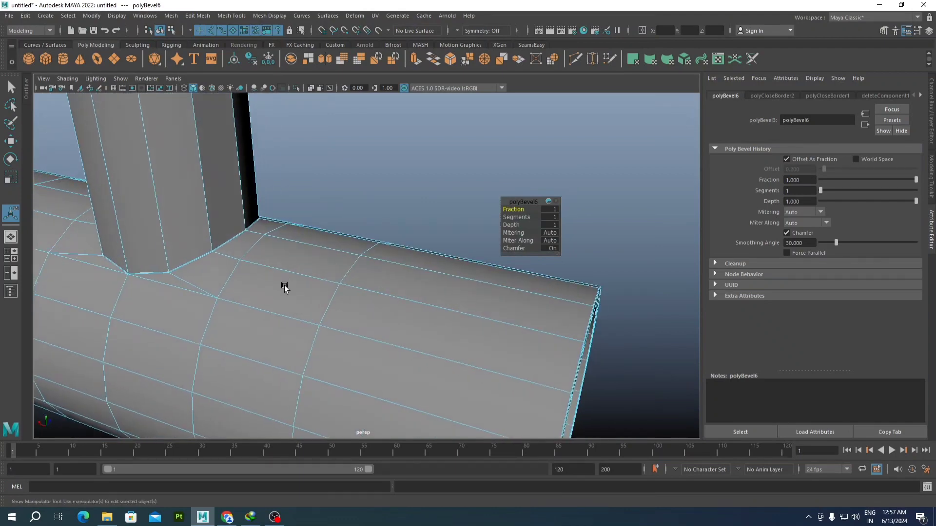
alt+middle_drag(284, 285, 429, 306)
scroll(428, 306, up, 4)
alt+middle_drag(352, 323, 381, 289)
scroll(381, 289, up, 2)
scroll(326, 294, up, 2)
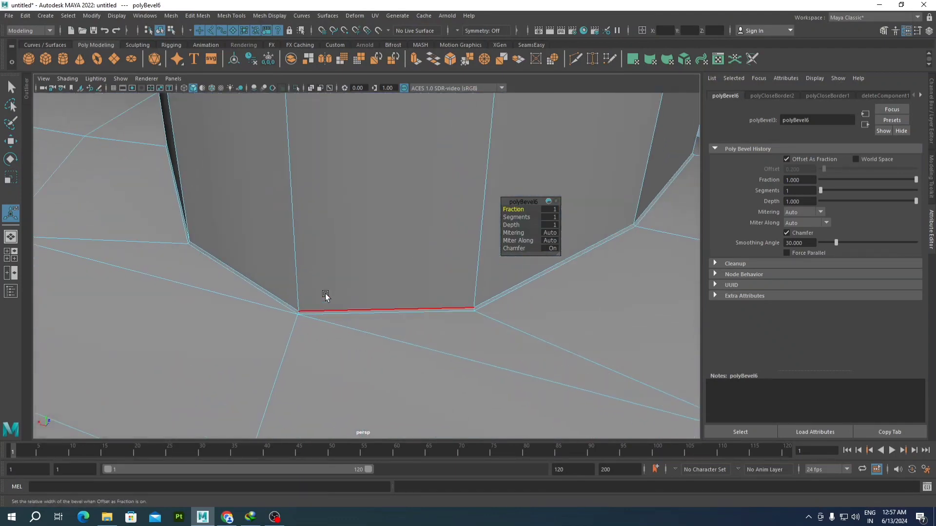
scroll(300, 313, up, 1)
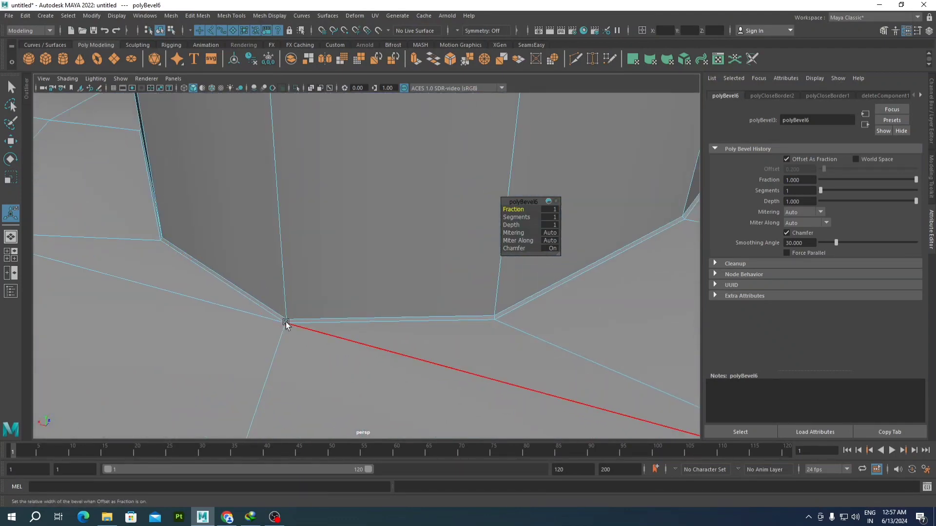
scroll(283, 326, down, 2)
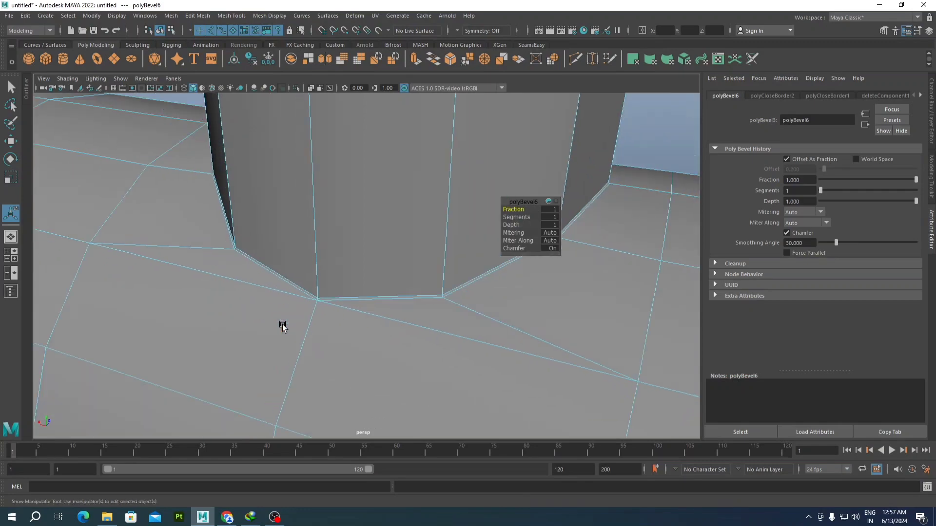
scroll(236, 251, down, 1)
scroll(336, 276, down, 2)
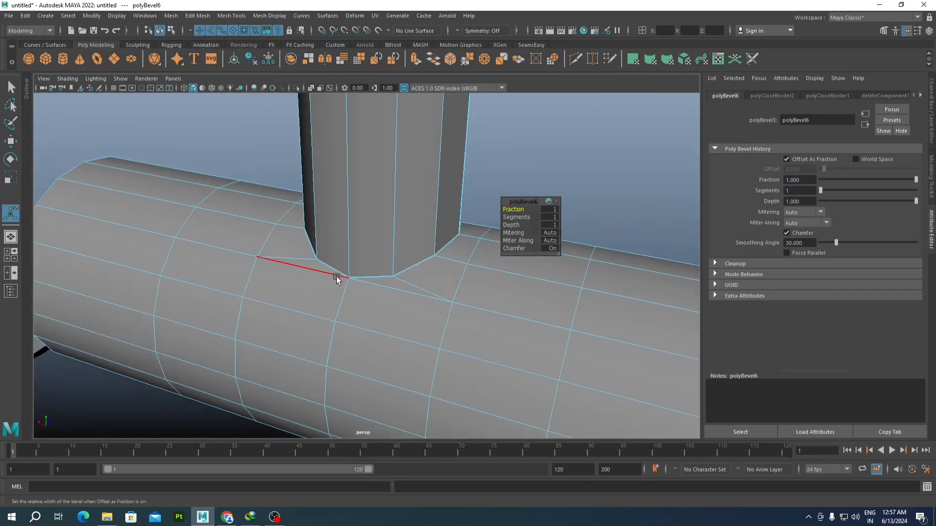
Step: Undo the bevel and deselect the edge loops where the branch joins the main pipe
click(336, 277)
scroll(329, 293, down, 2)
scroll(351, 291, up, 2)
scroll(351, 292, up, 3)
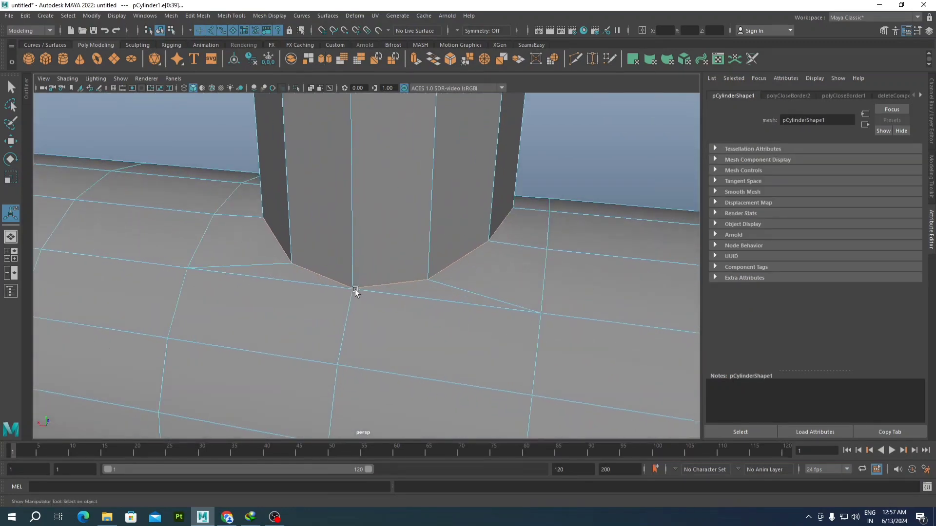
scroll(412, 249, down, 6)
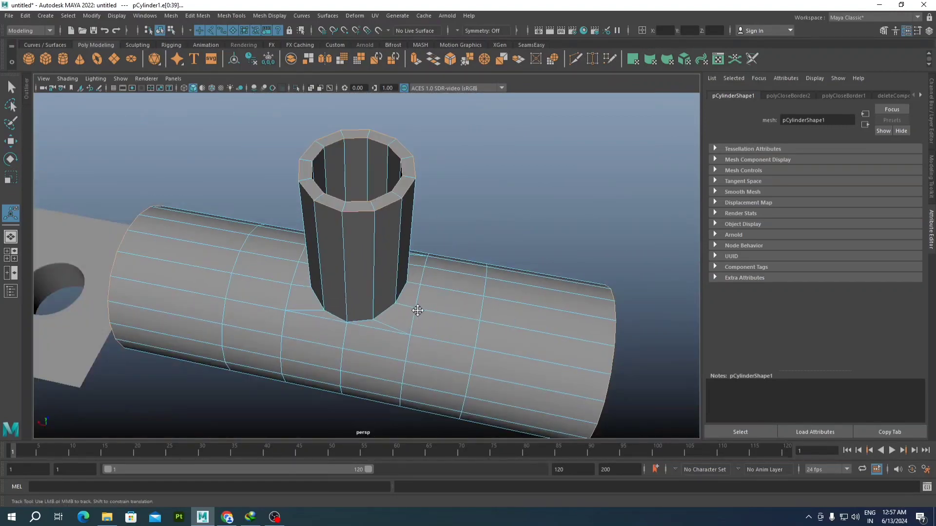
alt+drag(416, 322, 311, 294)
scroll(314, 298, up, 3)
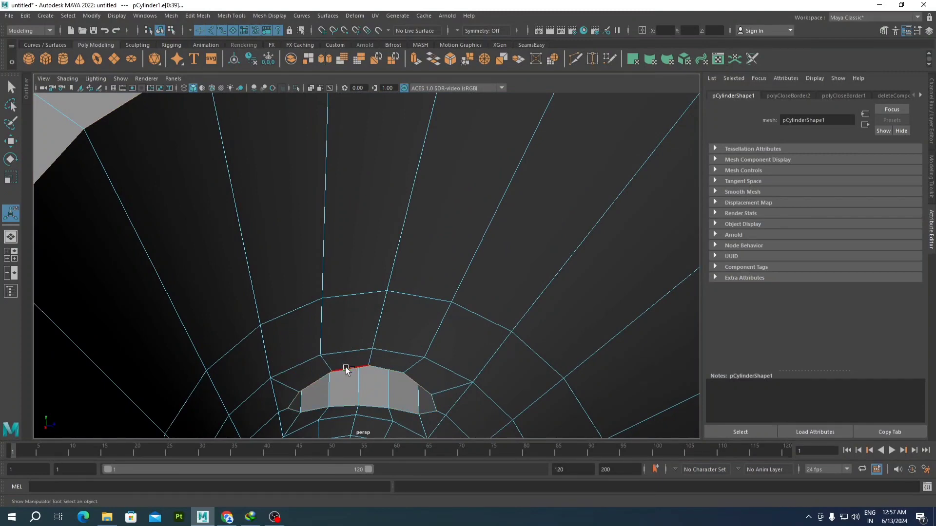
scroll(346, 371, down, 5)
alt+drag(370, 268, 407, 303)
scroll(407, 281, up, 3)
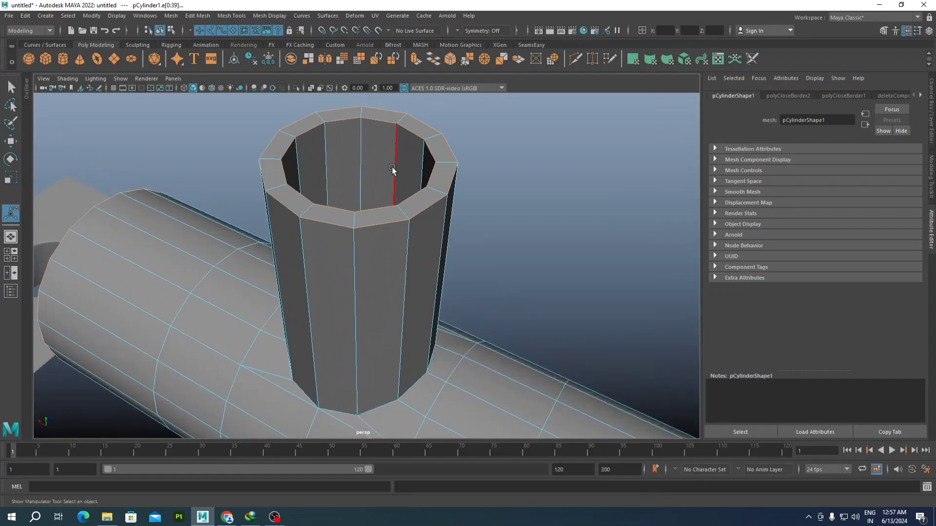
Step: Bevel the selected rim edge loops on the branch and on both ends of the main pipe
shift+right_drag(391, 168, 441, 167)
scroll(407, 223, up, 2)
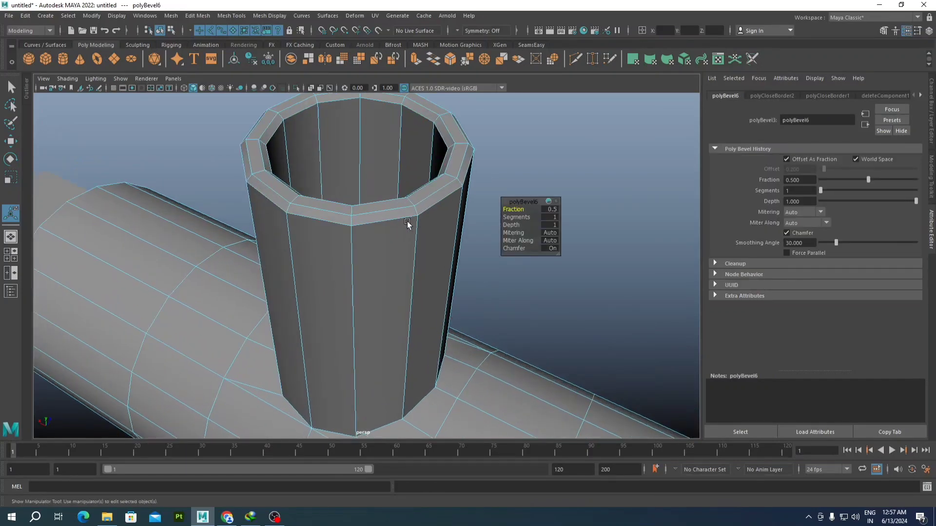
scroll(407, 224, down, 1)
scroll(378, 230, down, 3)
alt+middle_drag(343, 319, 359, 249)
alt+drag(319, 341, 357, 308)
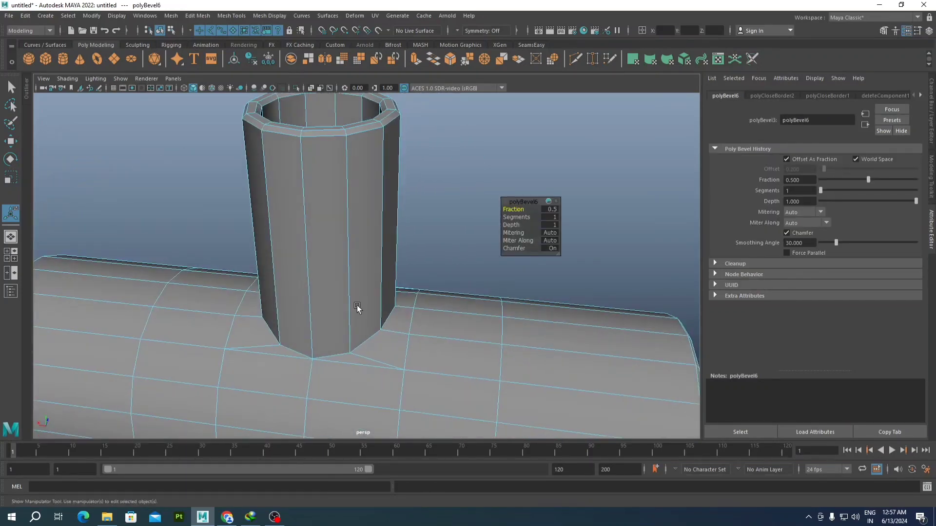
Step: Examine the branch junction and the beveled open end of the main pipe
scroll(360, 307, up, 8)
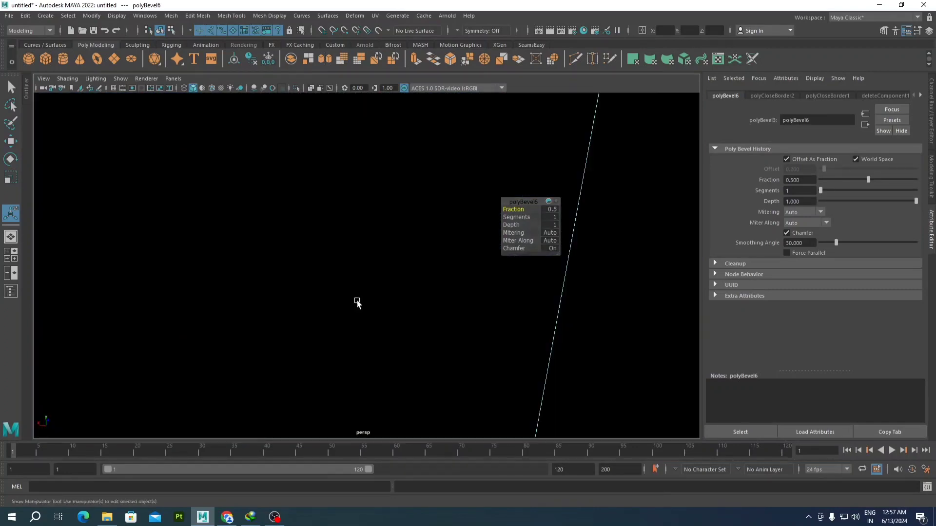
scroll(356, 307, down, 4)
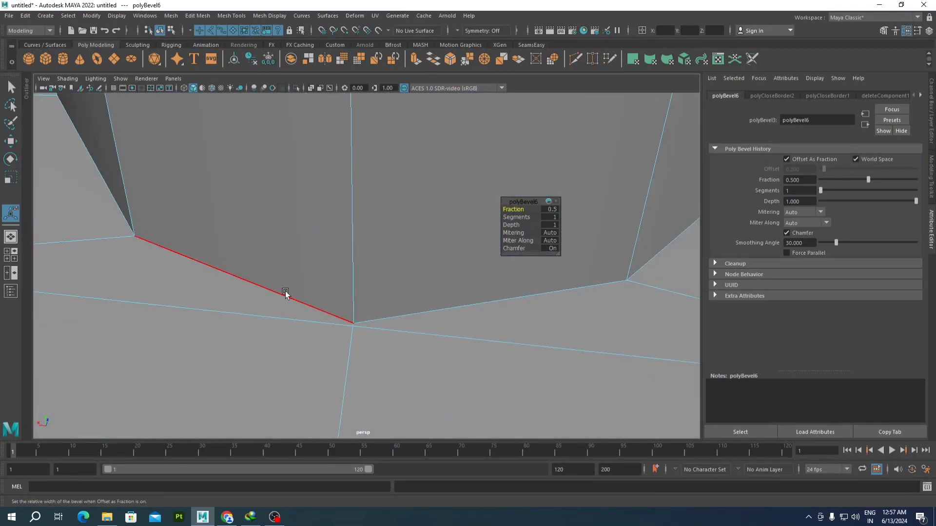
scroll(285, 293, down, 6)
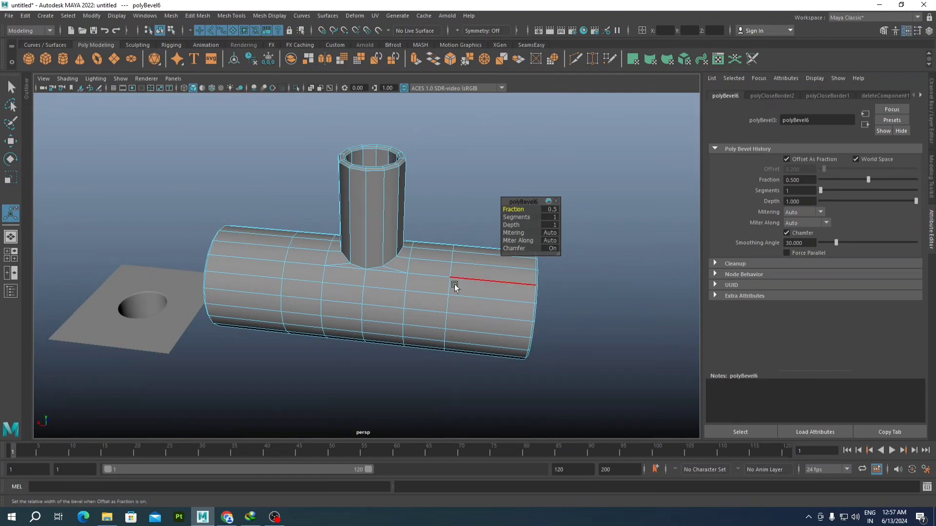
scroll(397, 303, up, 5)
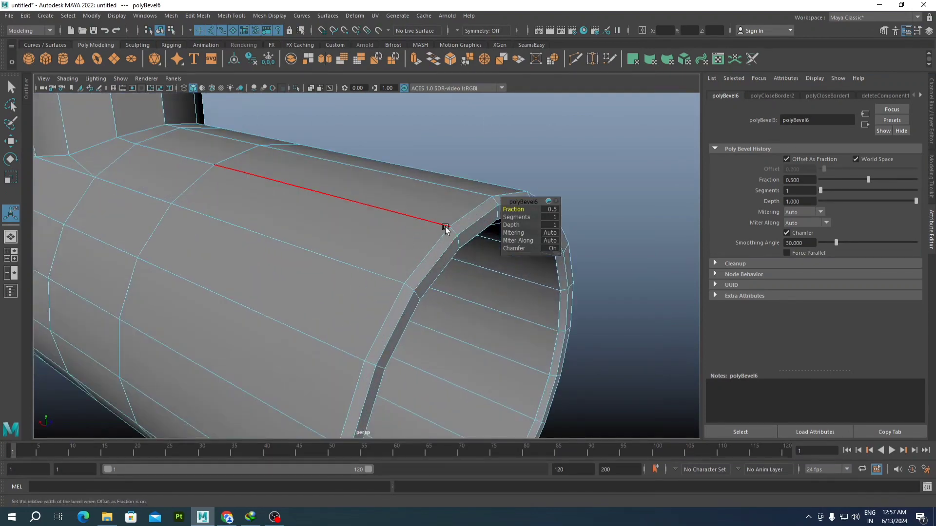
scroll(197, 163, down, 3)
scroll(200, 177, down, 4)
alt+middle_drag(208, 184, 215, 246)
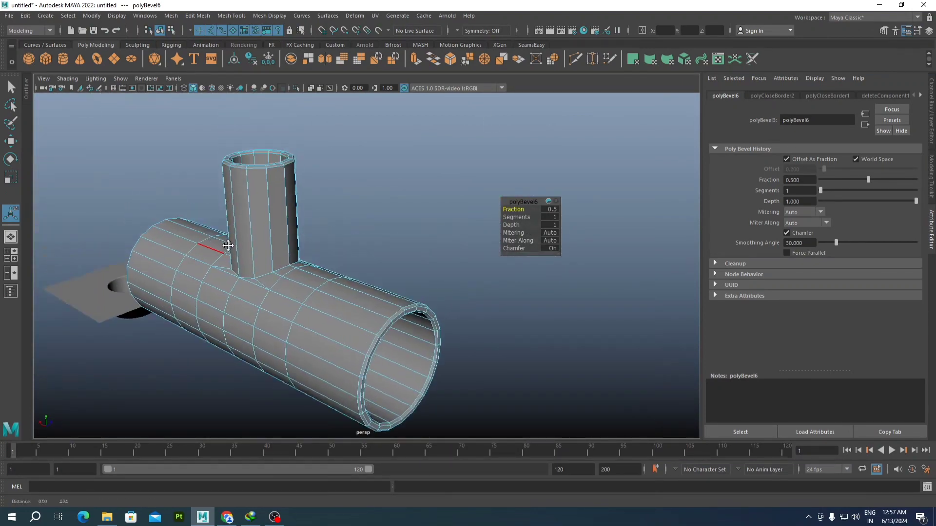
Step: Set the rim bevel's Fraction to 0.2
scroll(229, 249, up, 4)
alt+middle_drag(209, 168, 319, 282)
alt+drag(322, 261, 330, 274)
scroll(330, 275, up, 6)
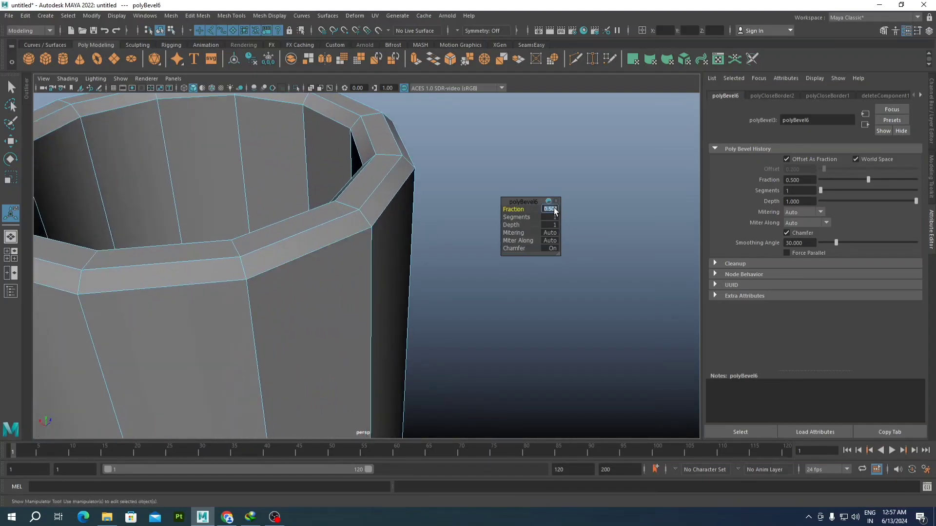
text(2)
key(Return)
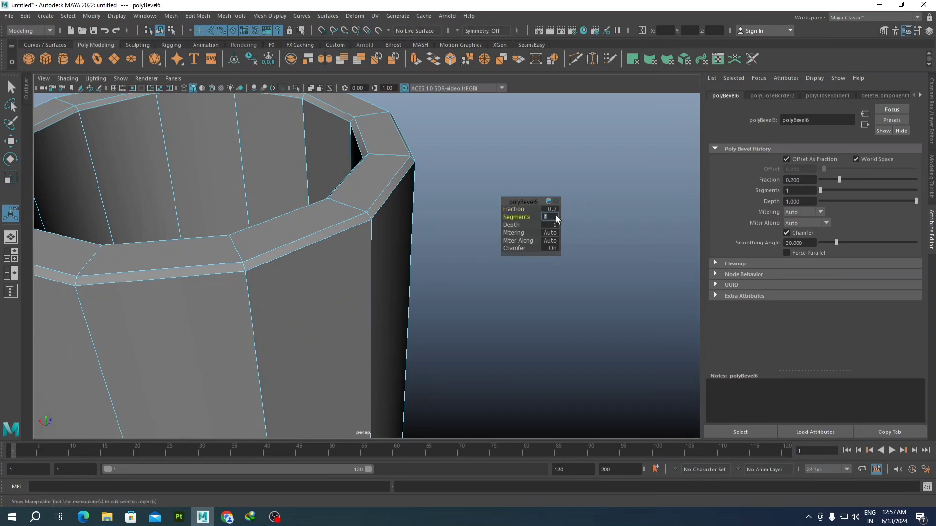
Step: Set the rim bevel's Segments to 2 and preview the pipe in smooth mesh display
text(2)
key(Return)
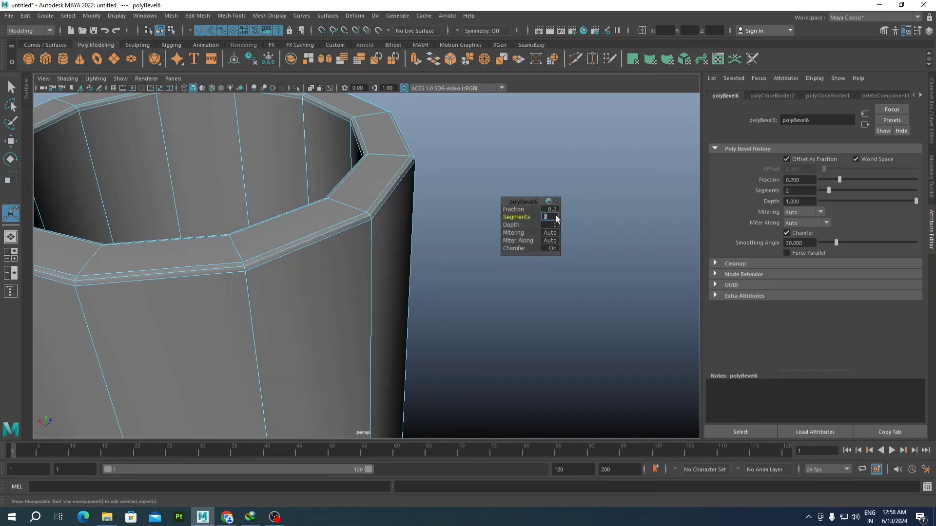
key(q)
click(337, 218)
key(3)
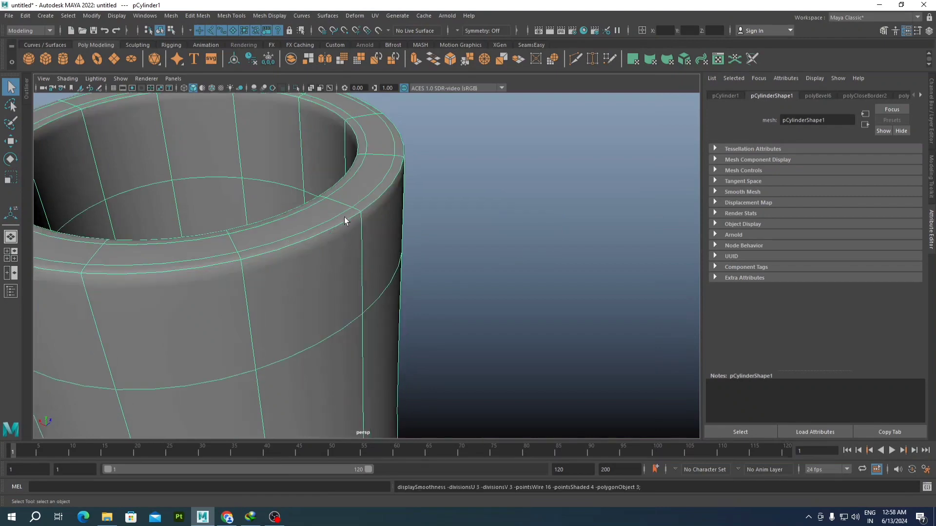
click(440, 258)
scroll(440, 258, down, 3)
alt+drag(418, 274, 411, 248)
click(346, 274)
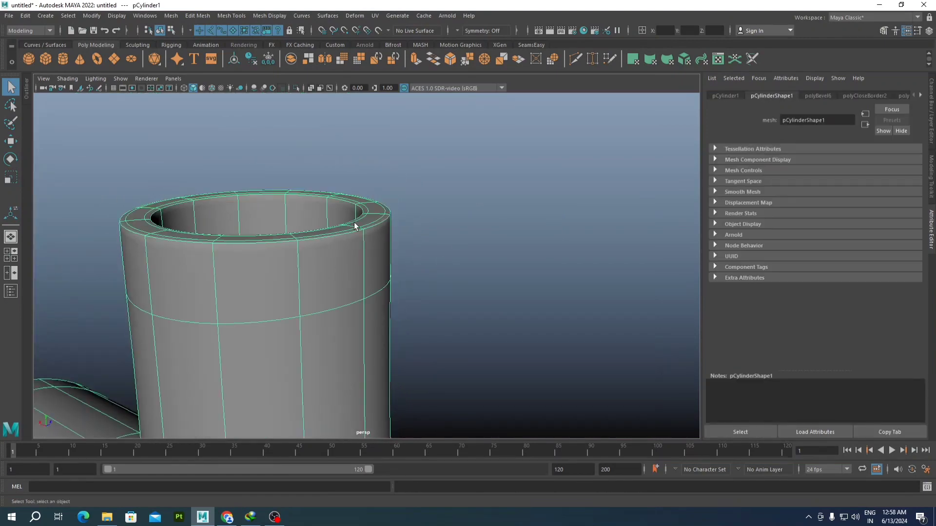
scroll(354, 222, down, 4)
alt+drag(361, 222, 431, 242)
Step: Return to unsmoothed display and insert an edge loop around the branch just below its beveled rim
key(1)
scroll(396, 210, up, 3)
scroll(440, 257, up, 3)
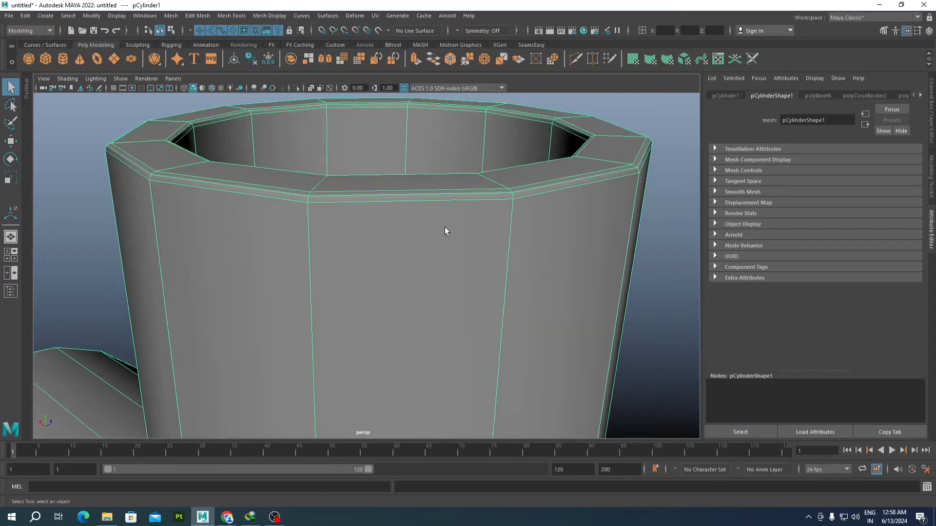
click(230, 15)
click(273, 90)
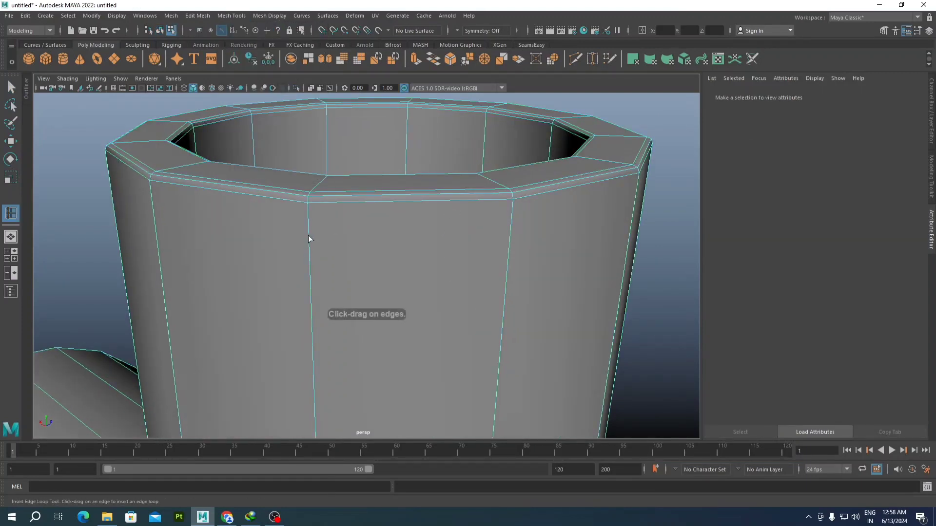
drag(310, 212, 310, 210)
Step: Insert an edge loop around the base of the branch just above the junction and preview the mesh smoothed
scroll(311, 214, down, 3)
alt+drag(312, 229, 350, 195)
scroll(382, 320, down, 4)
alt+middle_drag(382, 324, 400, 192)
scroll(400, 192, up, 4)
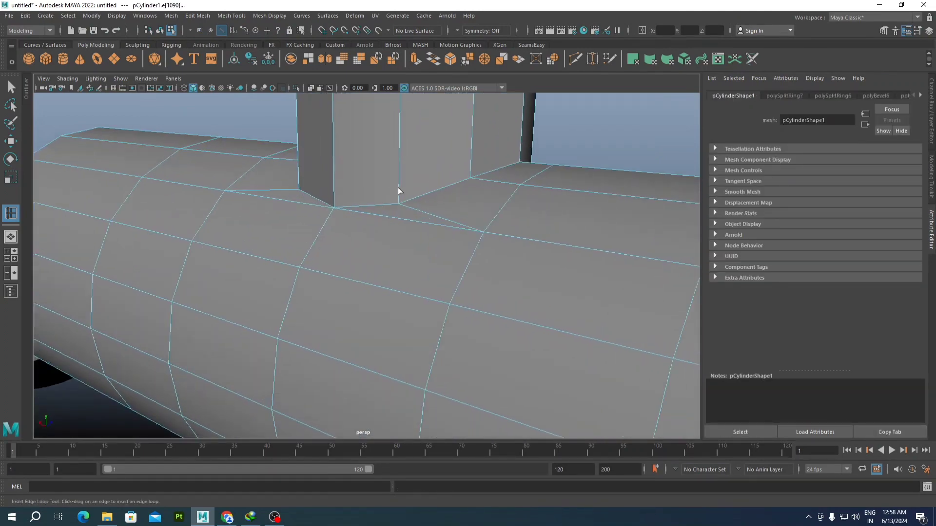
alt+drag(399, 192, 405, 180)
scroll(405, 180, up, 1)
alt+middle_drag(405, 180, 402, 226)
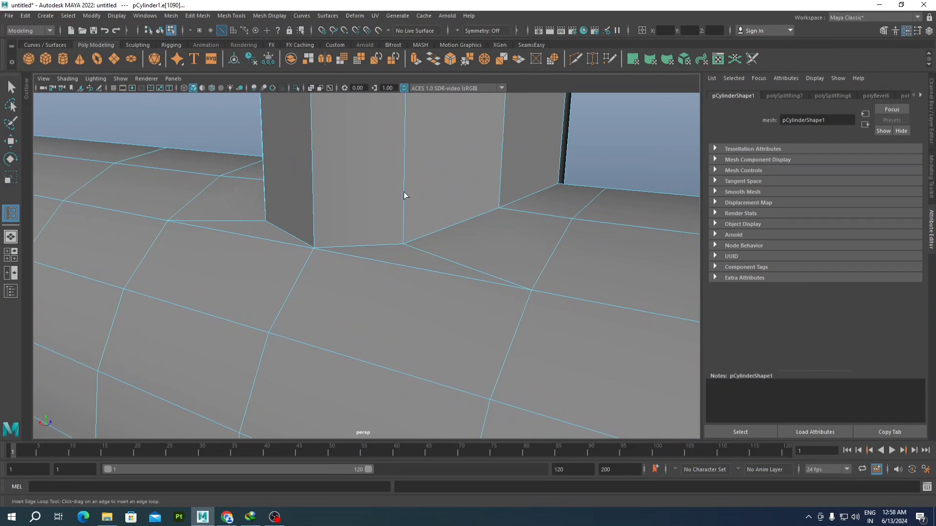
key(3)
scroll(409, 218, down, 4)
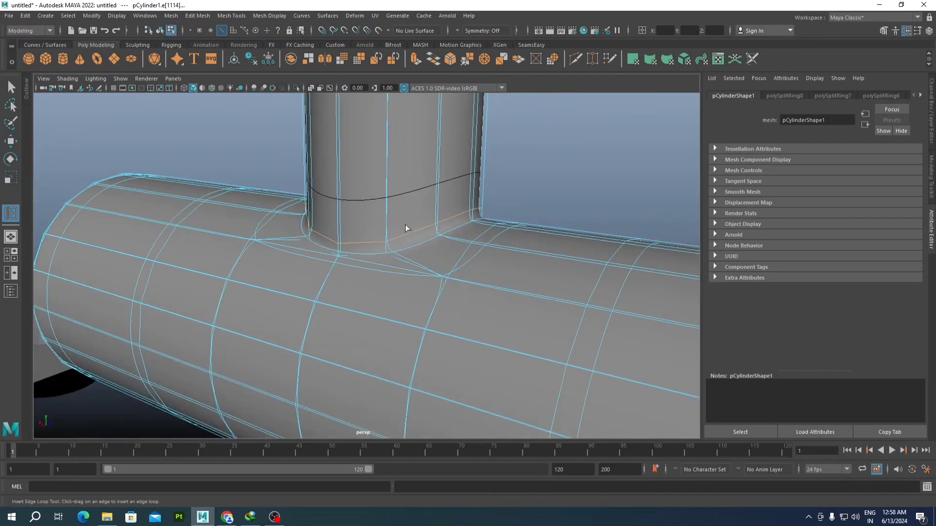
alt+drag(404, 224, 404, 235)
key(w)
right_drag(381, 214, 482, 169)
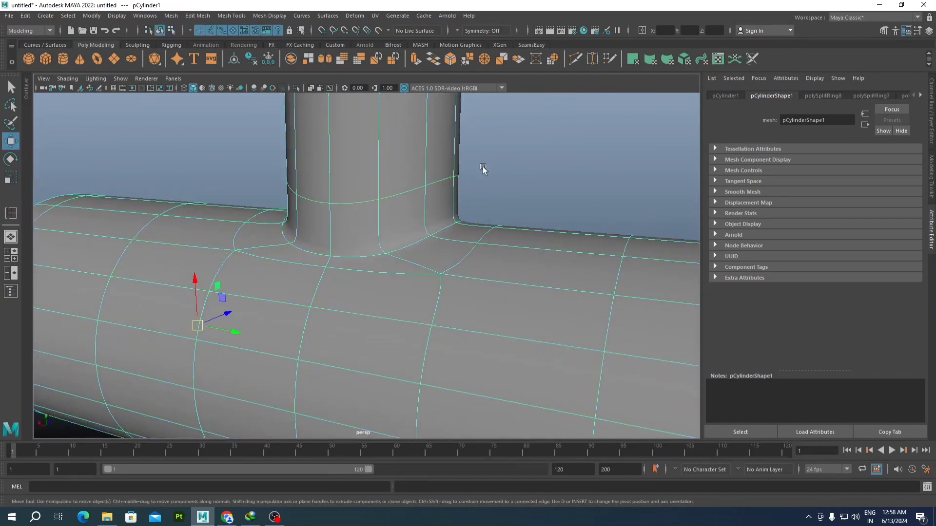
Step: Select the corner vertex where the branch base meets the main pipe and return to unsmoothed display
scroll(420, 256, down, 4)
alt+drag(420, 258, 403, 276)
scroll(403, 274, up, 2)
mouse_move(366, 248)
alt+mouse_down()
mouse_move(374, 261)
mouse_move(414, 265)
mouse_move(408, 237)
mouse_move(367, 245)
alt+mouse_up()
scroll(414, 264, up, 2)
scroll(411, 262, up, 3)
key(F9)
click(385, 199)
scroll(386, 209, down, 4)
scroll(367, 283, up, 3)
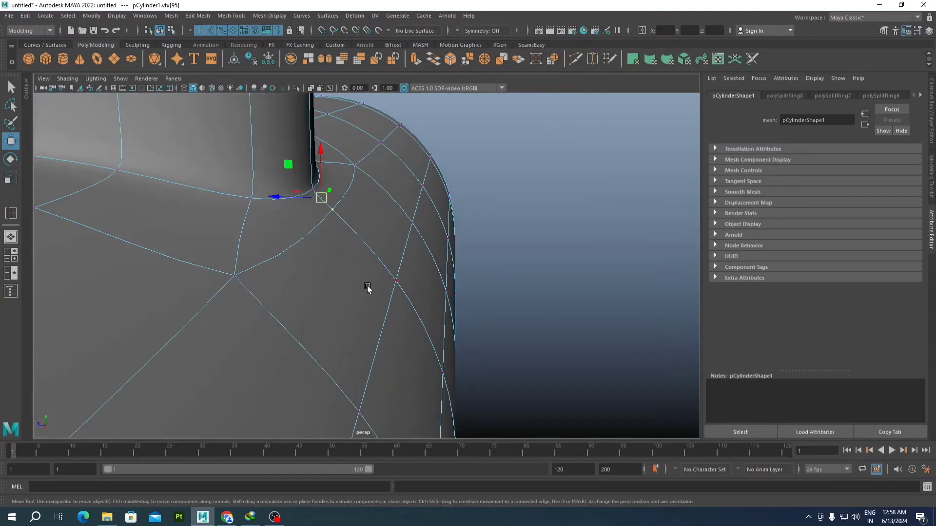
drag(323, 205, 434, 215)
key(1)
scroll(406, 222, up, 2)
alt+middle_drag(435, 213, 424, 232)
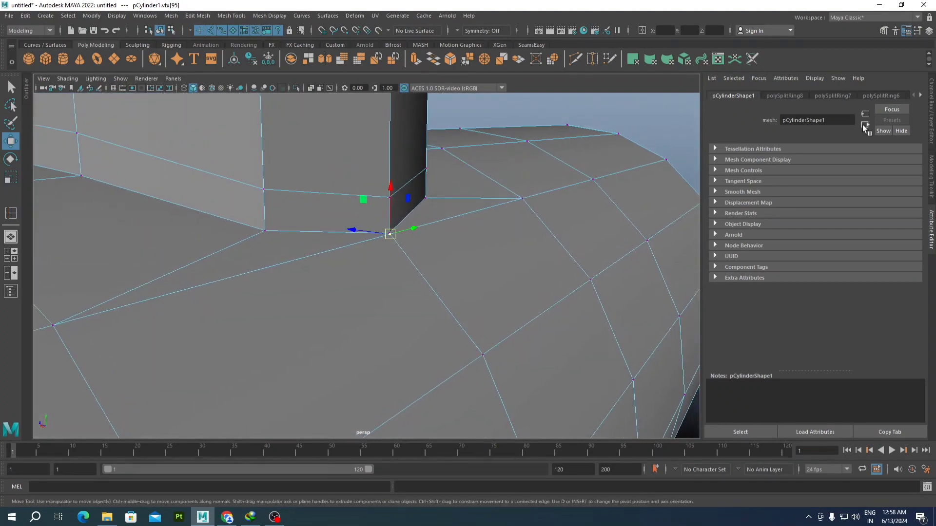
Step: Set the Transform Constraint to Edge Slide and slide the selected junction vertex along its edge, away from the branch base
click(883, 31)
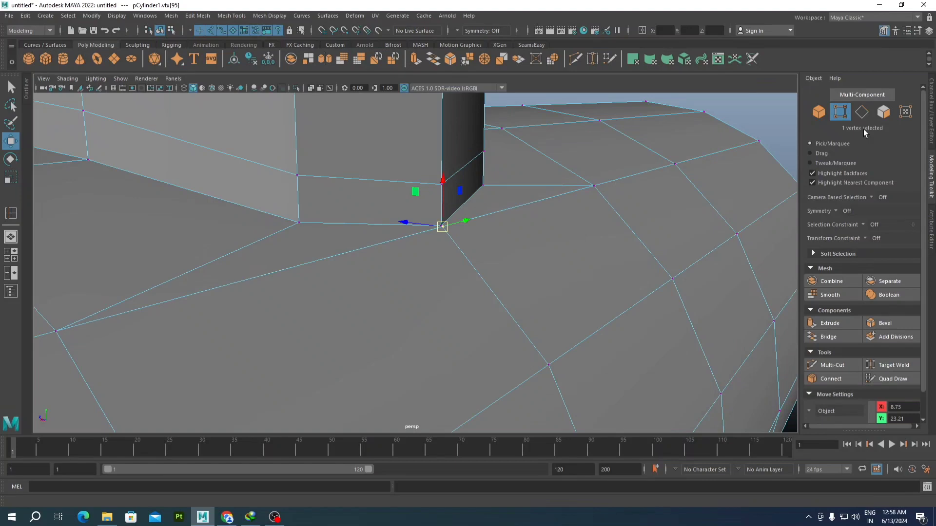
click(865, 238)
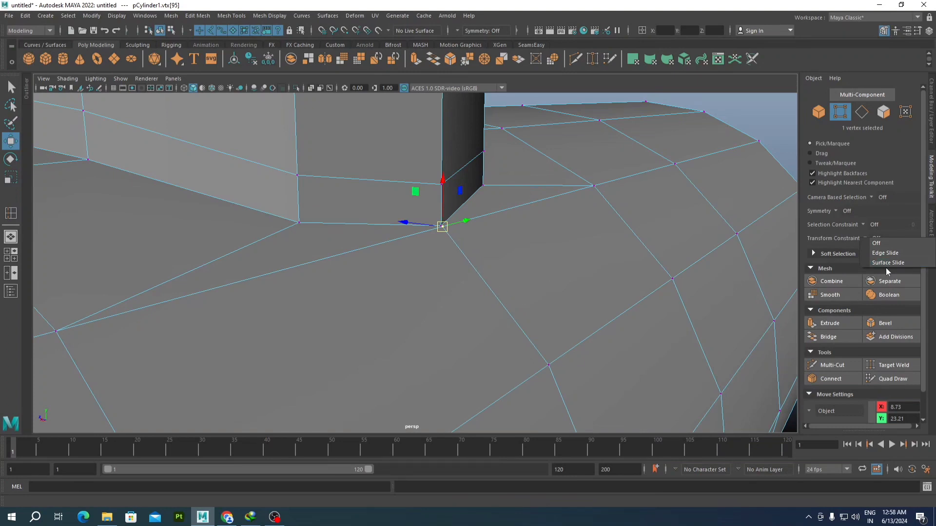
click(886, 256)
drag(439, 233, 418, 223)
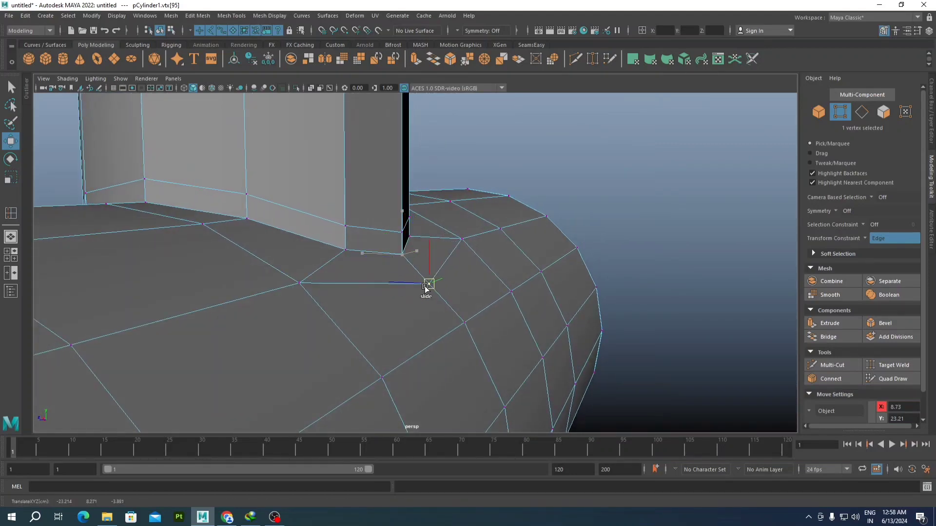
drag(414, 266, 415, 267)
Step: Slide the matching vertex on the opposite side of the branch base outward along its edge
alt+right_drag(415, 268, 217, 178)
alt+drag(218, 177, 265, 238)
alt+middle_drag(265, 238, 371, 243)
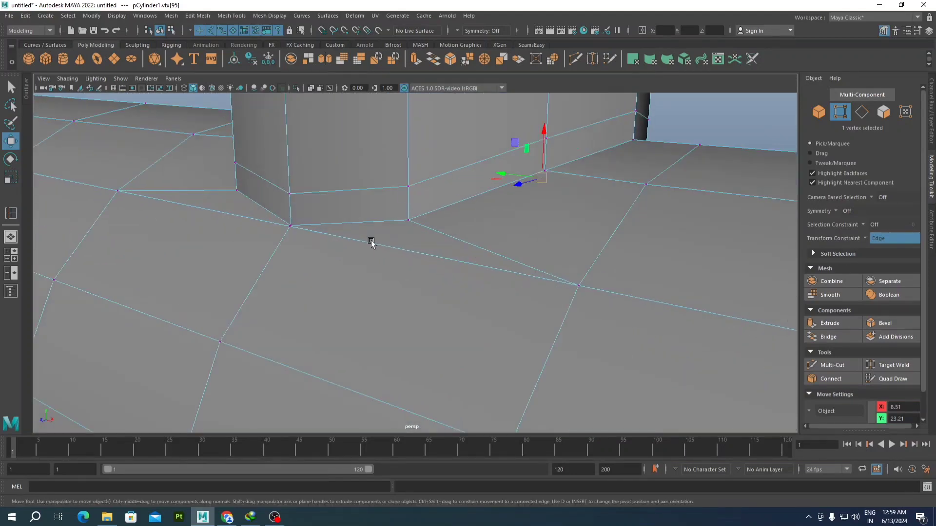
click(294, 229)
drag(291, 233, 396, 216)
scroll(395, 216, up, 2)
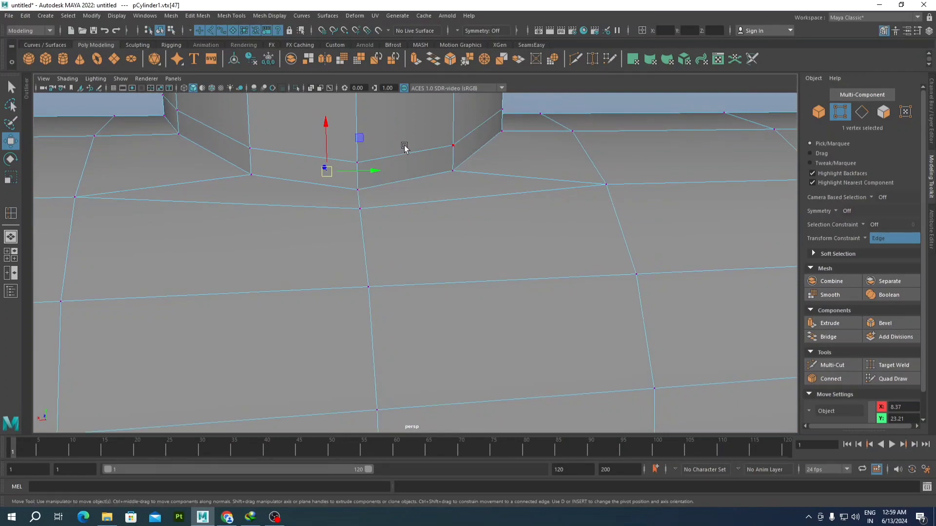
Step: Preview the pipe smoothed in object mode and examine the branch junction and the nearby plane with its hole
scroll(391, 156, down, 1)
scroll(391, 156, down, 5)
alt+drag(446, 195, 437, 226)
right_drag(436, 226, 482, 197)
click(537, 179)
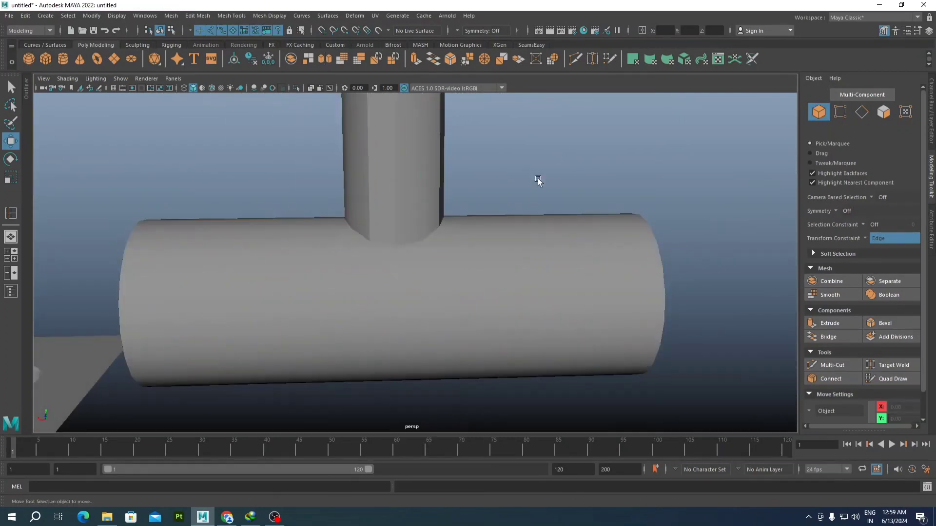
click(580, 230)
click(578, 190)
alt+drag(572, 202, 505, 221)
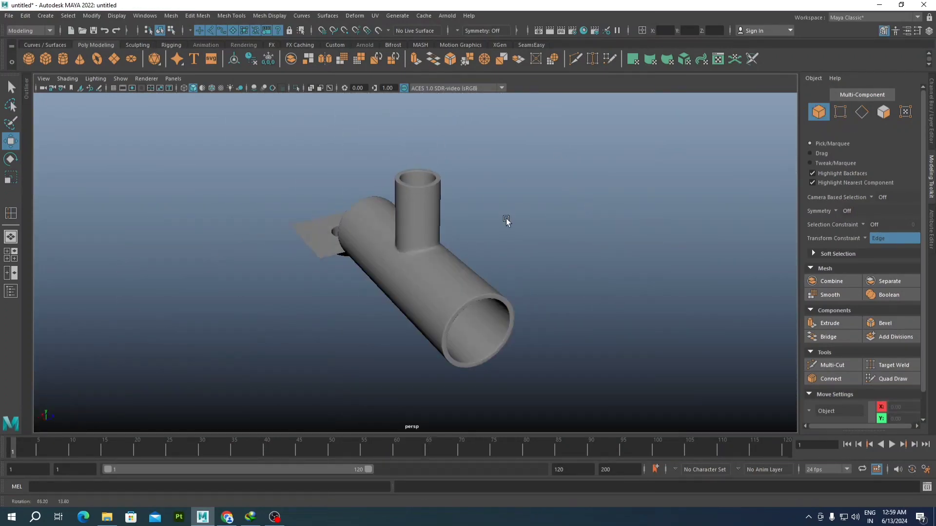
alt+right_drag(505, 221, 532, 254)
alt+drag(531, 254, 508, 254)
click(458, 258)
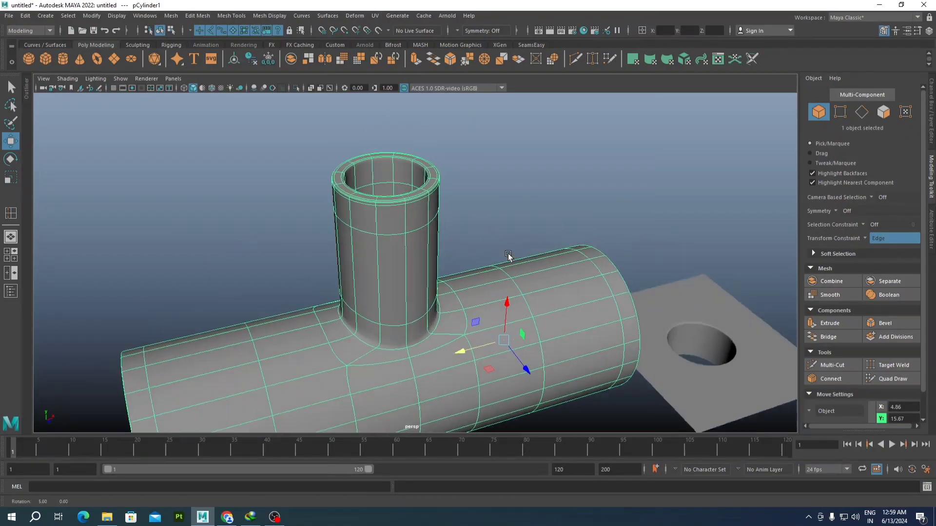
alt+right_drag(507, 255, 499, 285)
alt+drag(499, 285, 476, 249)
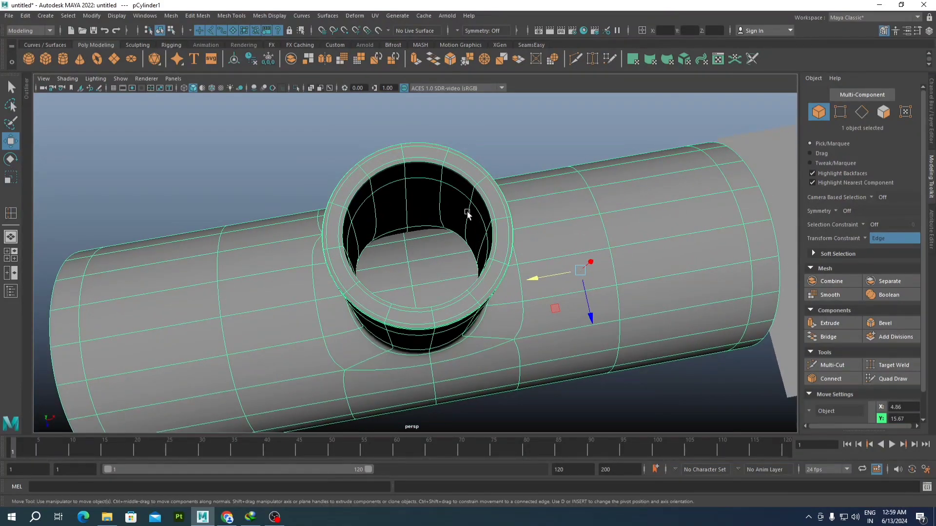
alt+right_drag(468, 213, 507, 220)
alt+drag(506, 219, 548, 231)
alt+middle_drag(548, 232, 419, 176)
click(519, 288)
scroll(532, 253, up, 4)
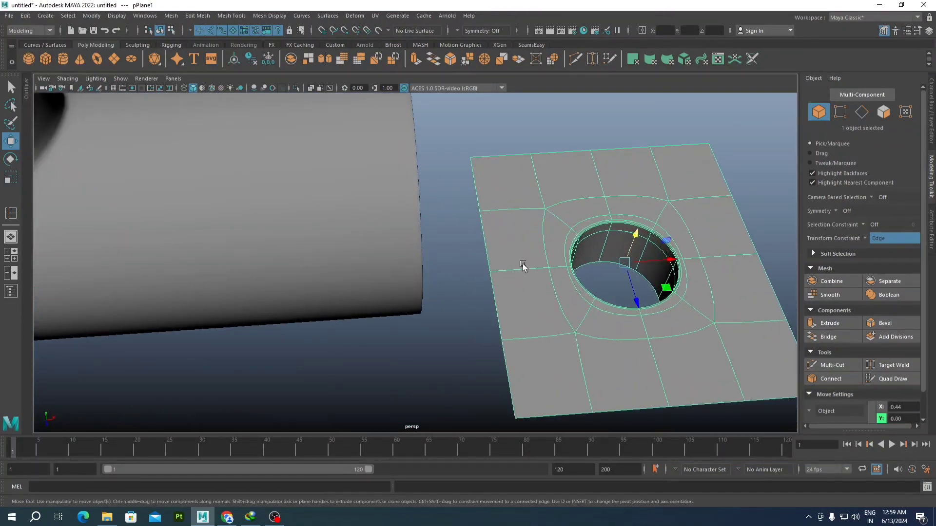
scroll(543, 224, down, 4)
scroll(543, 224, down, 4)
alt+drag(445, 260, 429, 215)
drag(283, 222, 499, 320)
scroll(498, 320, up, 3)
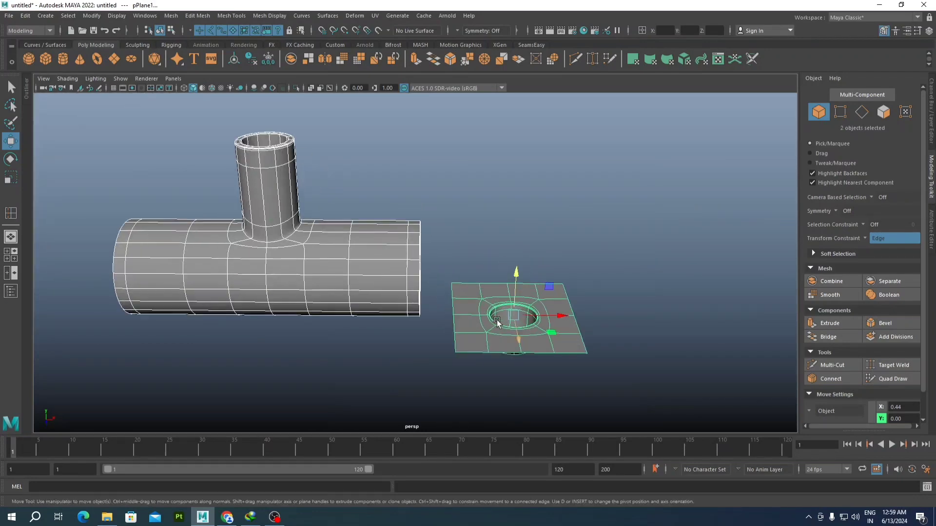
alt+middle_drag(498, 320, 392, 267)
drag(400, 249, 400, 192)
key(ctrl+z)
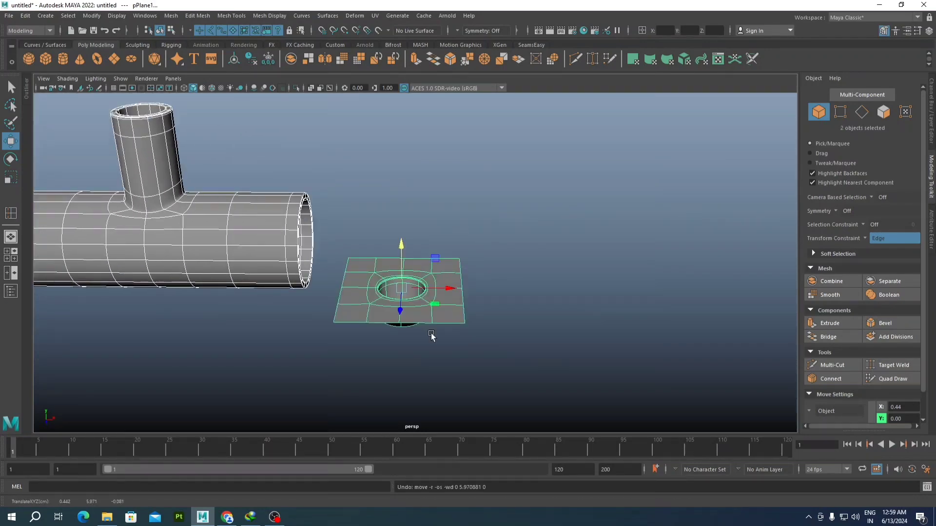
Step: Select only the plane with the hole and move it beside the pipe to X -26.61, Y -1.95
click(433, 335)
click(436, 294)
click(408, 212)
click(416, 280)
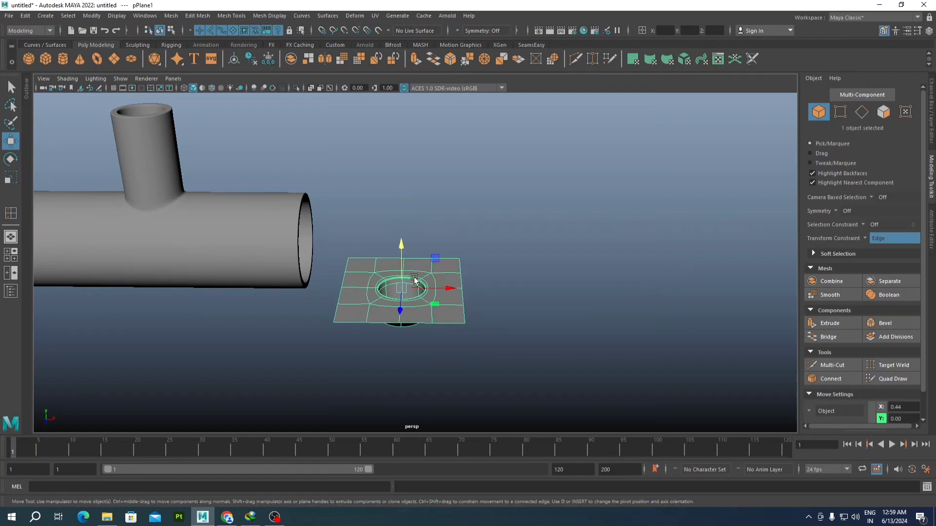
drag(401, 246, 401, 178)
alt+drag(486, 246, 443, 241)
alt+middle_drag(443, 240, 445, 286)
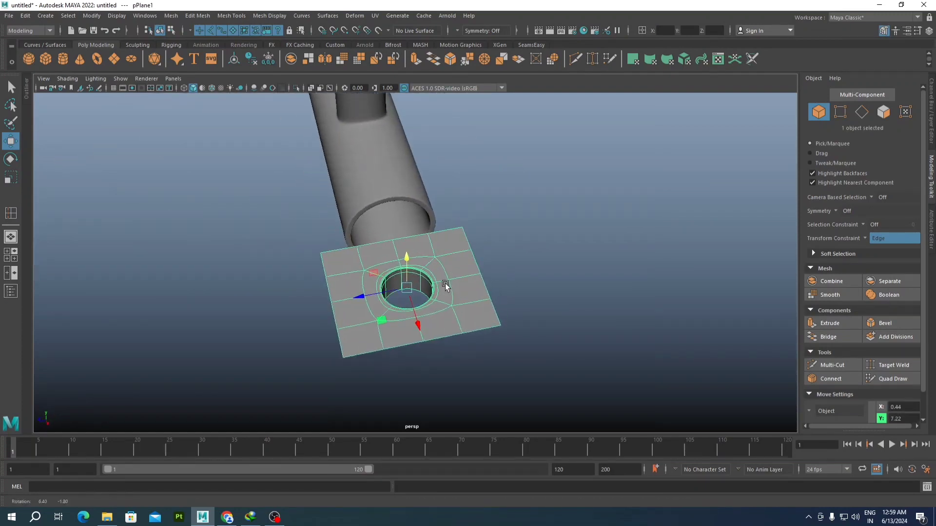
alt+drag(445, 286, 357, 307)
drag(252, 286, 498, 257)
drag(511, 178, 508, 234)
scroll(331, 222, down, 5)
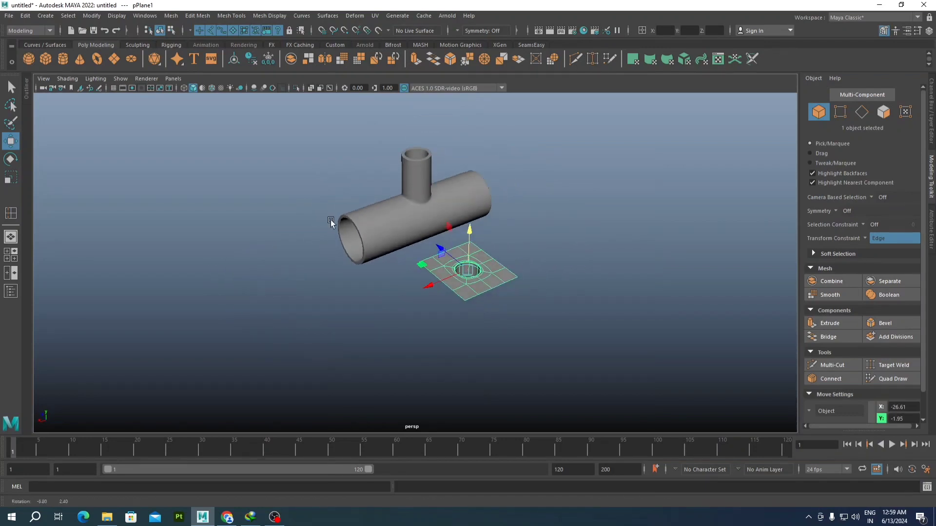
Step: Draw a polygon cube about 21.7 wide, 20.2 high and 21.6 deep in the empty space beside the pipe
click(46, 59)
scroll(281, 305, down, 3)
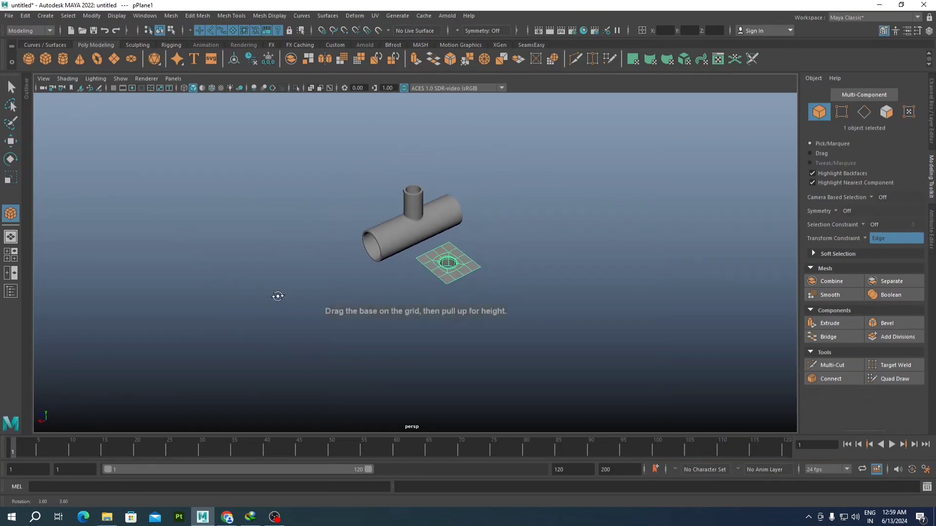
drag(272, 292, 230, 390)
drag(233, 332, 233, 277)
key(w)
alt+middle_drag(235, 284, 314, 245)
scroll(313, 245, up, 4)
alt+drag(313, 245, 305, 229)
alt+middle_drag(305, 229, 424, 250)
scroll(423, 250, up, 3)
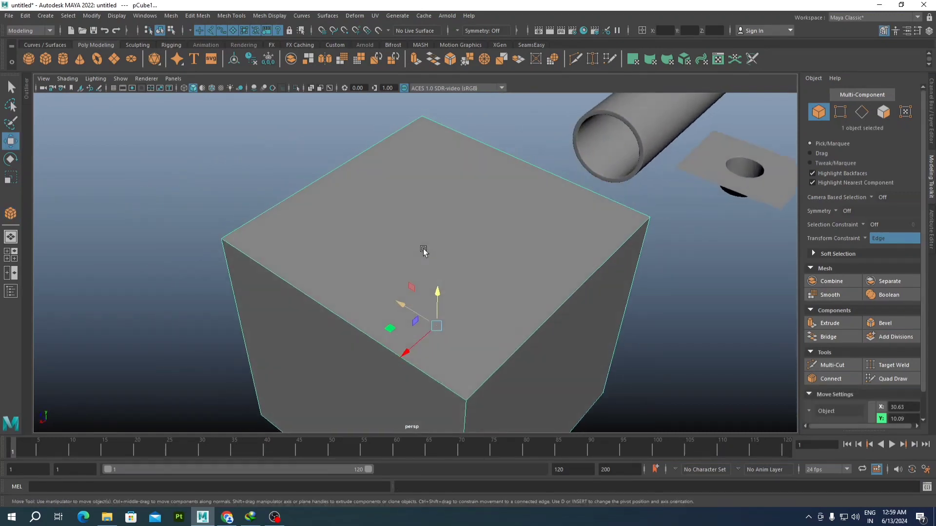
scroll(426, 209, down, 3)
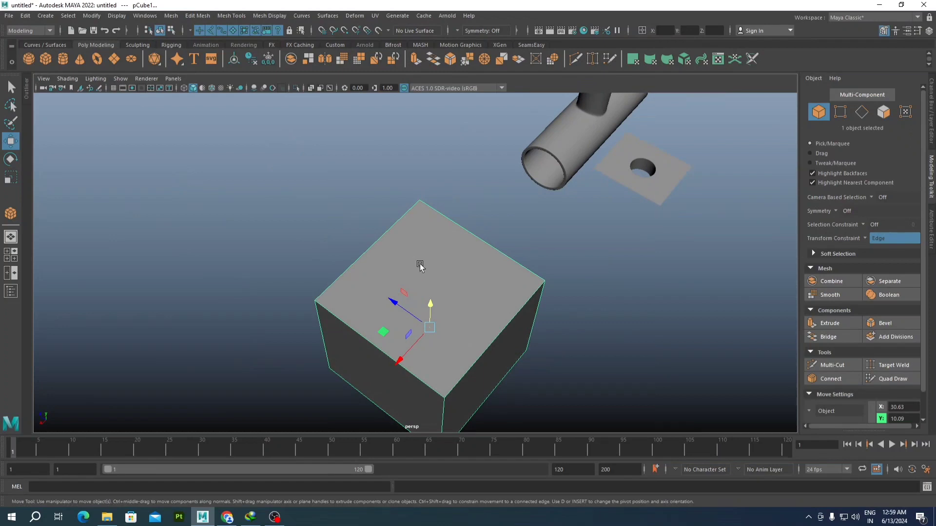
scroll(455, 228, up, 2)
scroll(465, 247, down, 3)
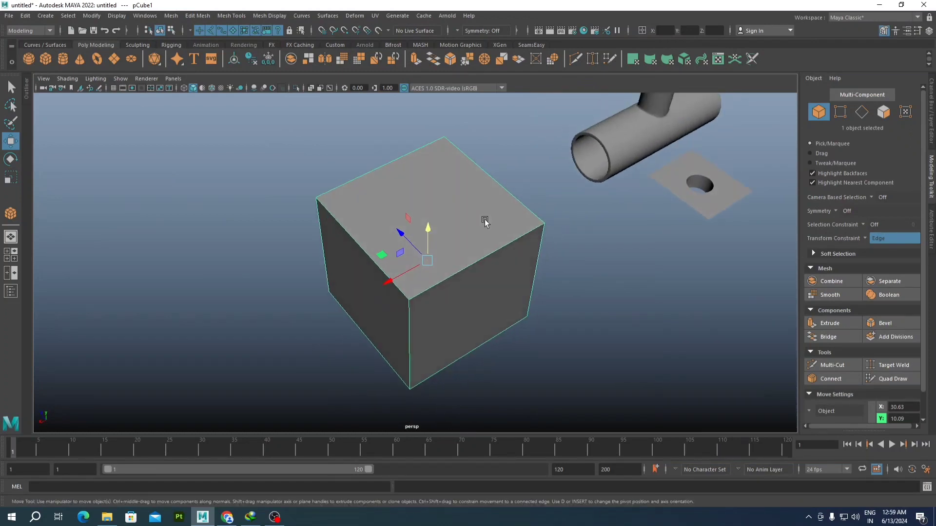
right_drag(458, 210, 476, 205)
scroll(447, 215, up, 2)
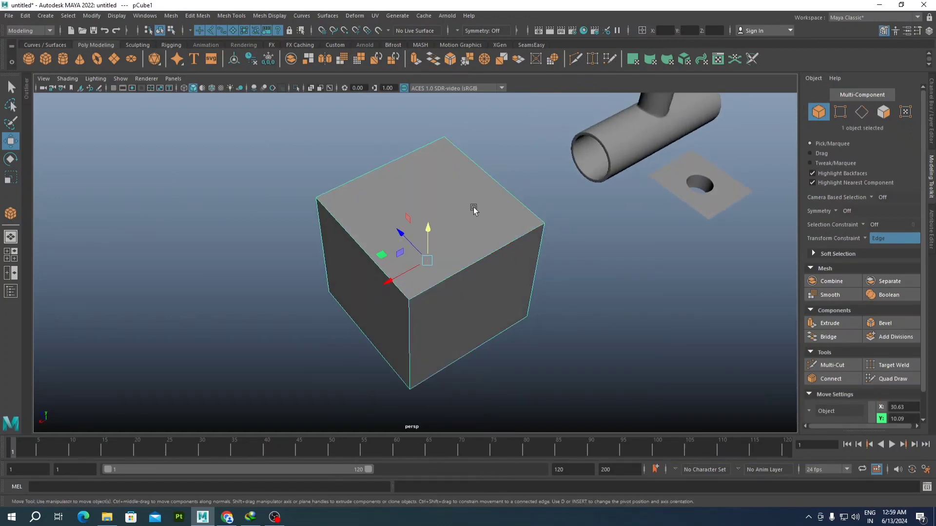
Step: Set the cube's width, height and depth subdivisions to 5 each
click(931, 100)
click(829, 209)
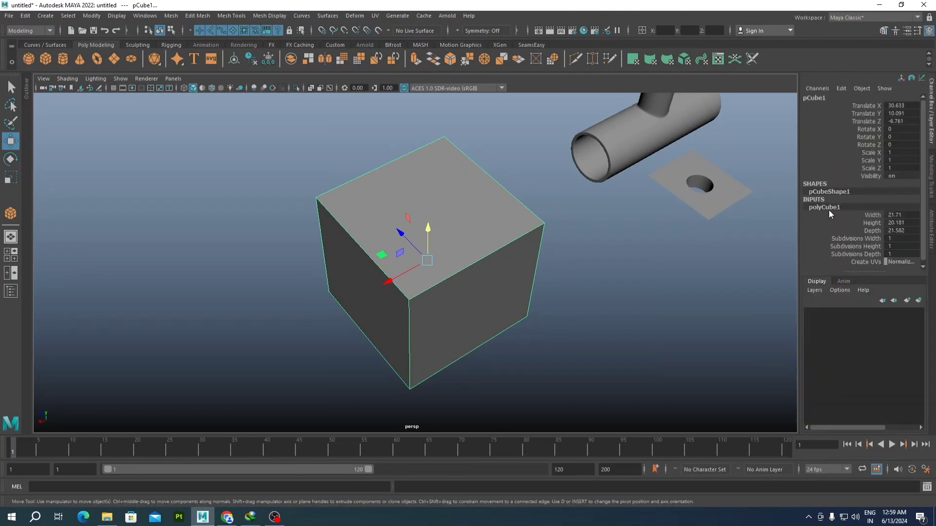
click(872, 238)
middle_drag(492, 214, 505, 210)
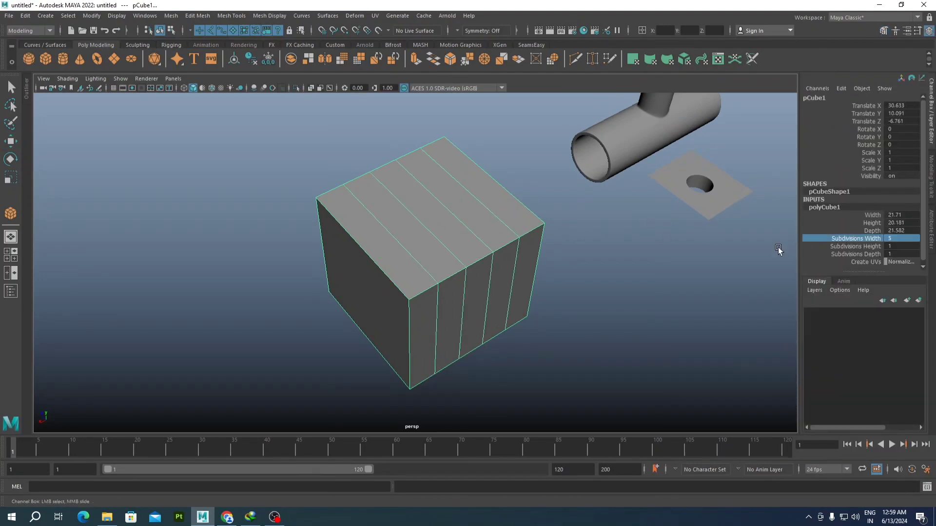
click(877, 247)
middle_drag(609, 236, 641, 238)
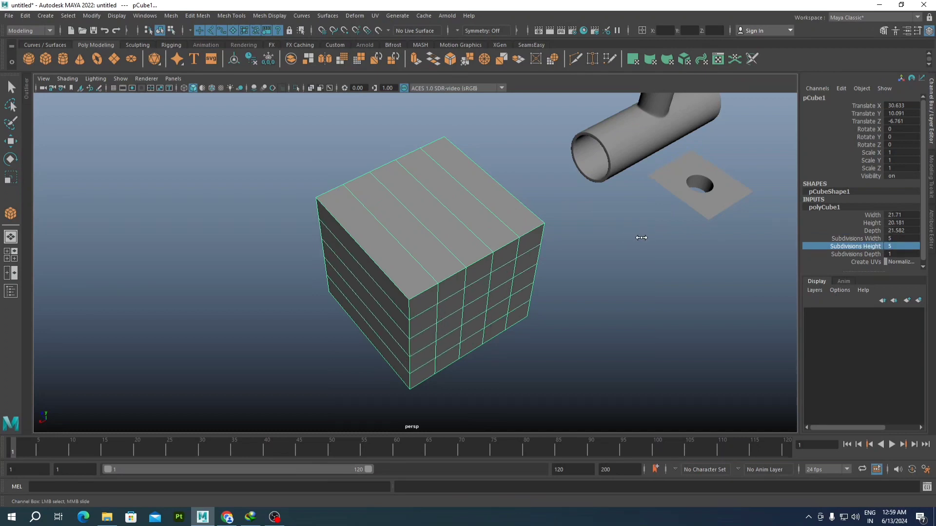
click(897, 254)
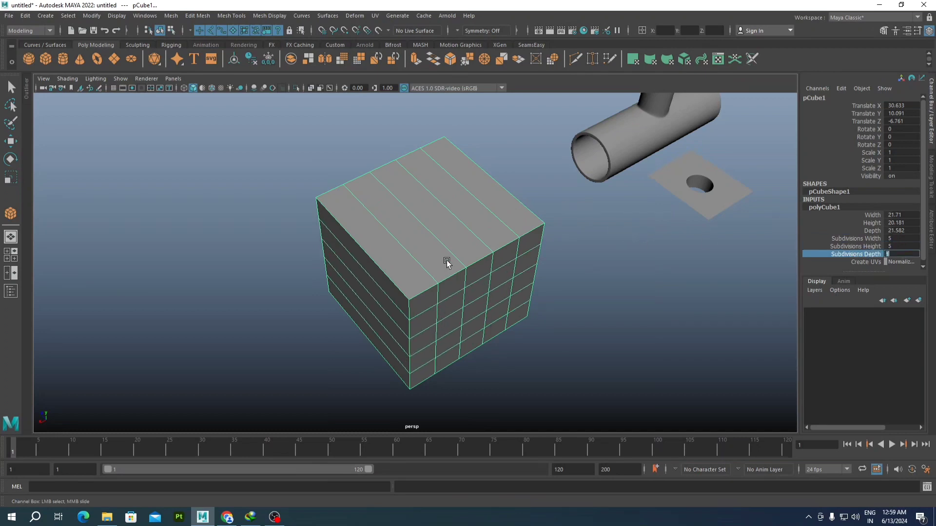
middle_drag(447, 263, 468, 257)
Step: Select a two-by-two block of faces on the cube's top side
scroll(467, 255, up, 3)
alt+drag(464, 232, 434, 259)
right_drag(407, 206, 357, 221)
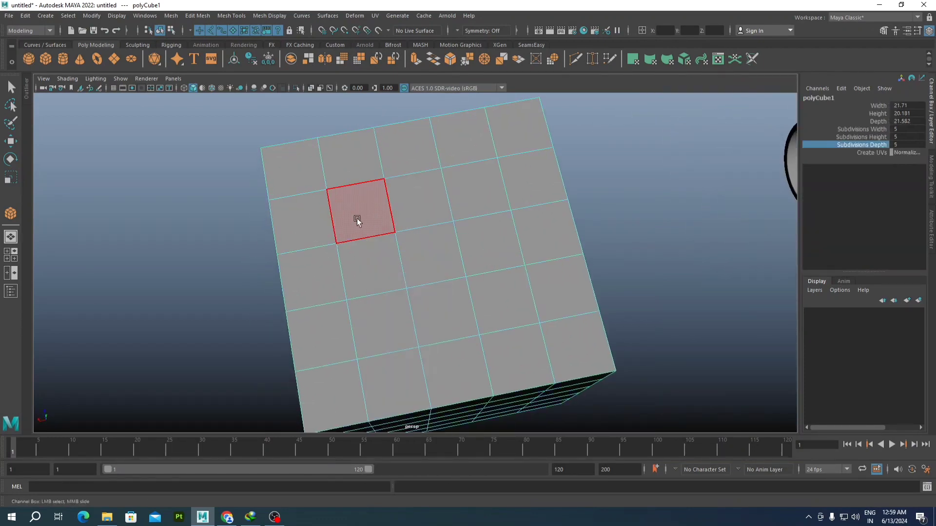
click(357, 220)
key(w)
shift+click(375, 259)
scroll(429, 247, down, 3)
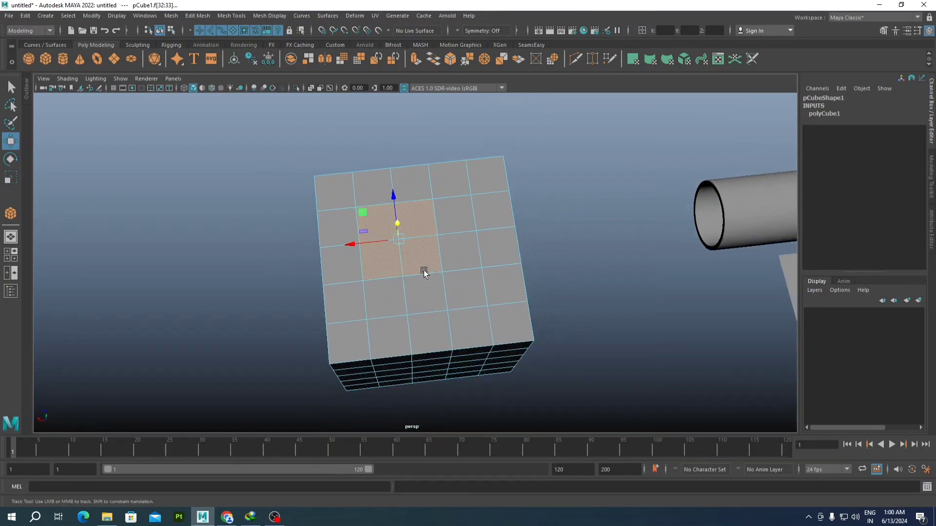
Step: Return the cube to object mode and set its width, height and depth subdivisions to 10 each
right_drag(431, 232, 482, 218)
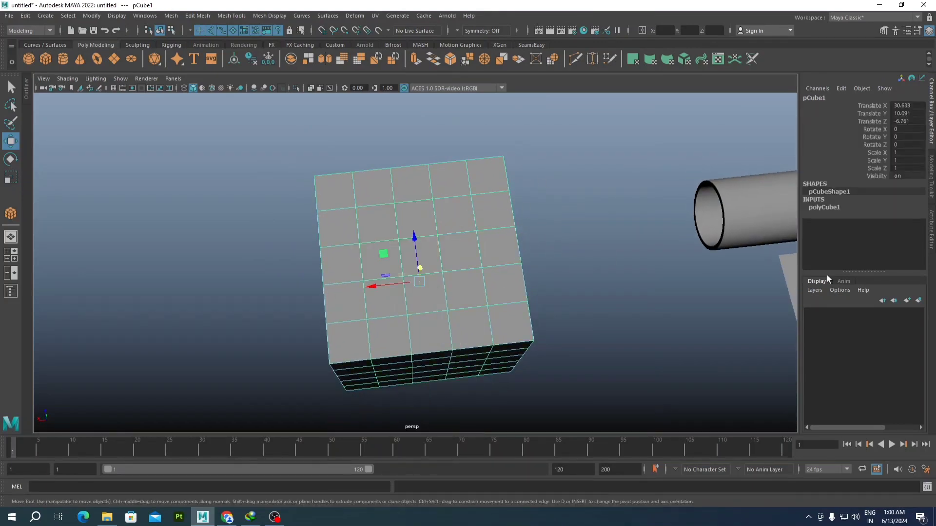
click(836, 209)
click(873, 239)
middle_drag(524, 227, 513, 224)
click(860, 246)
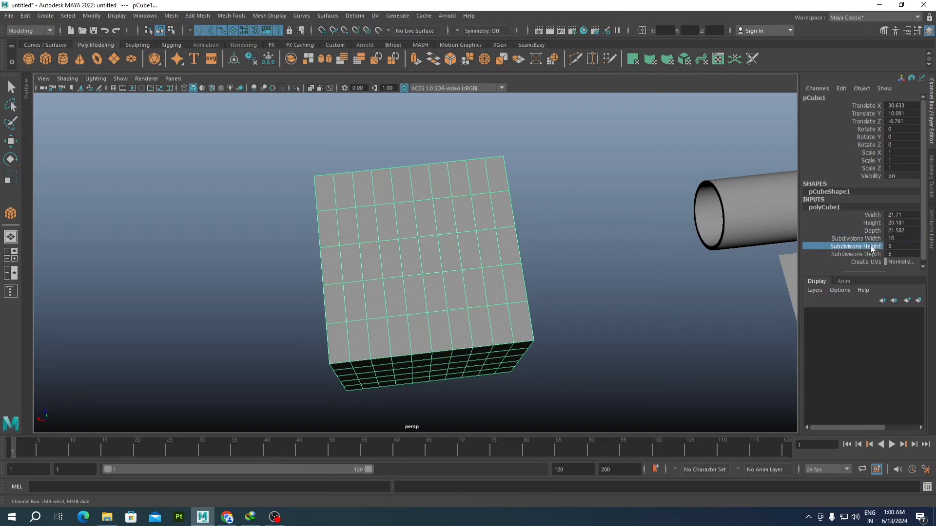
middle_drag(453, 235, 475, 232)
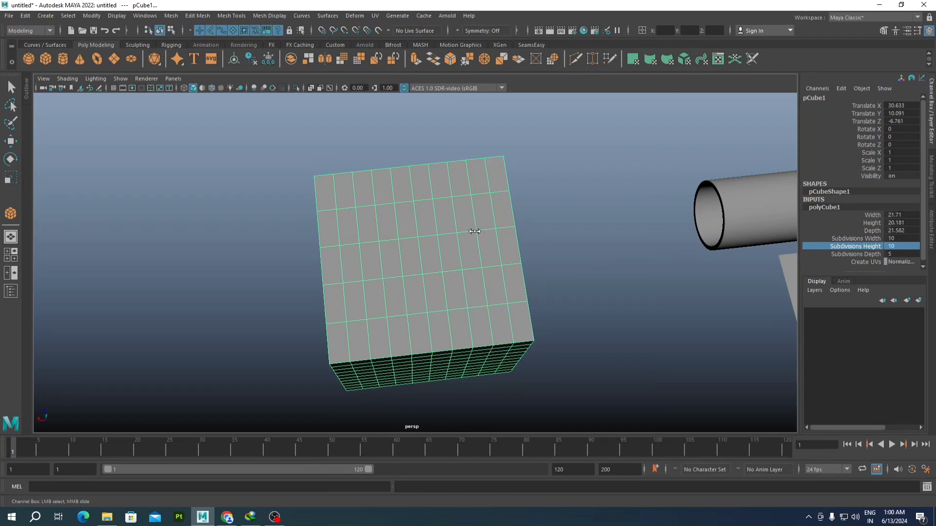
click(899, 261)
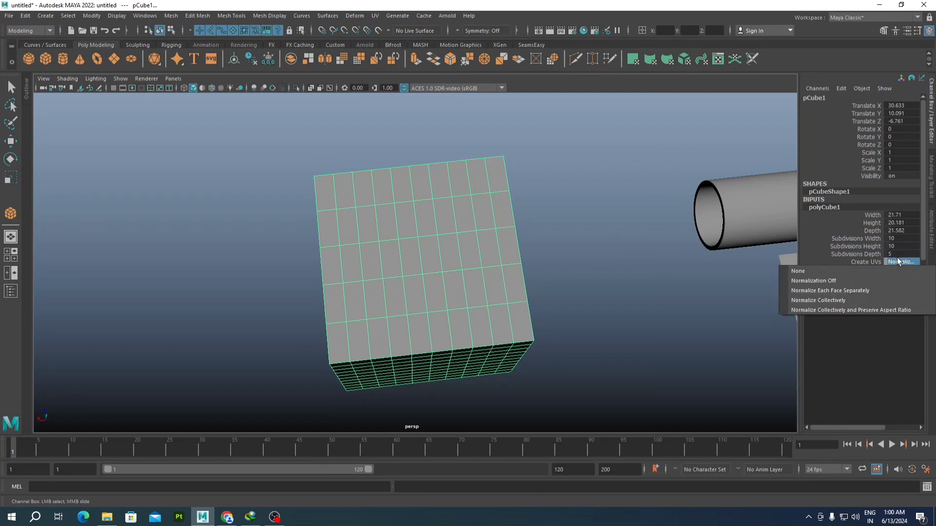
double_click(898, 255)
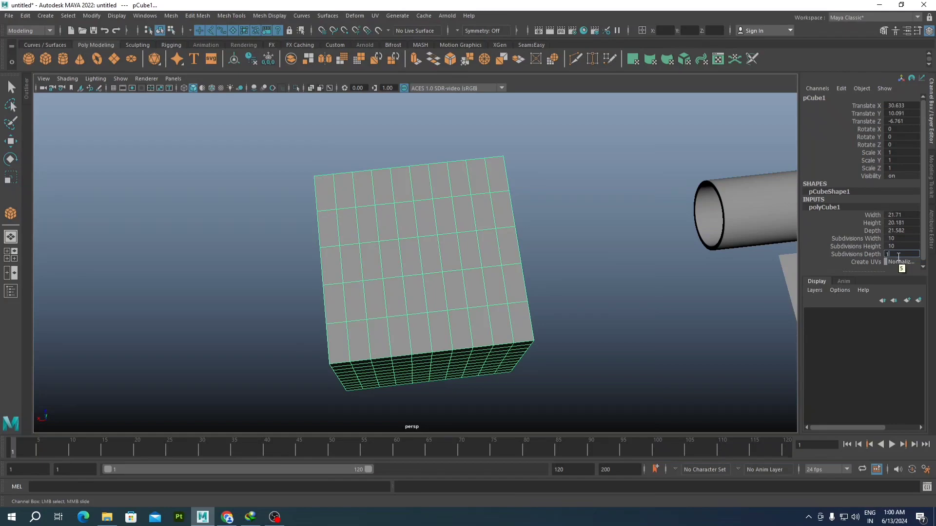
key(Return)
Step: Select two separate two-by-two face blocks side by side on the cube's top, leaving two faces between them
alt+drag(504, 295, 441, 299)
alt+middle_drag(441, 300, 449, 181)
alt+drag(450, 181, 448, 240)
right_drag(447, 184, 445, 212)
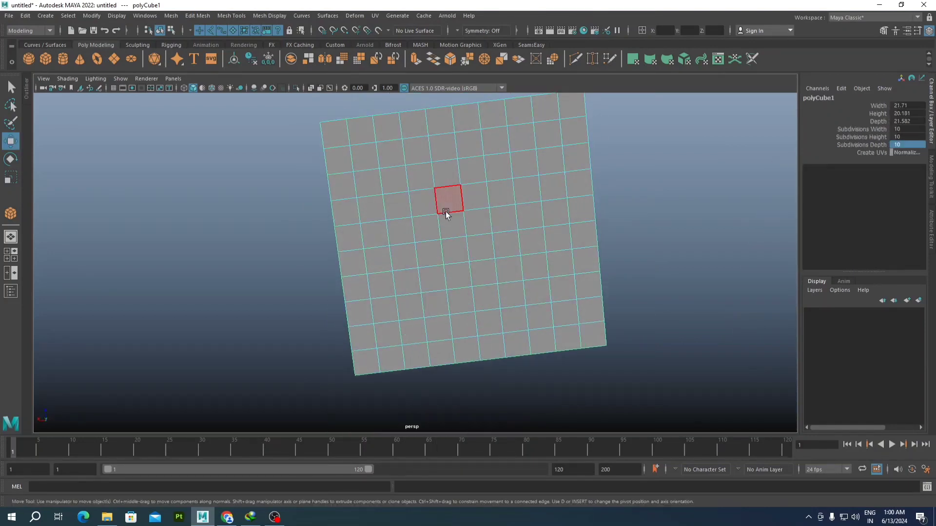
alt+drag(445, 212, 472, 218)
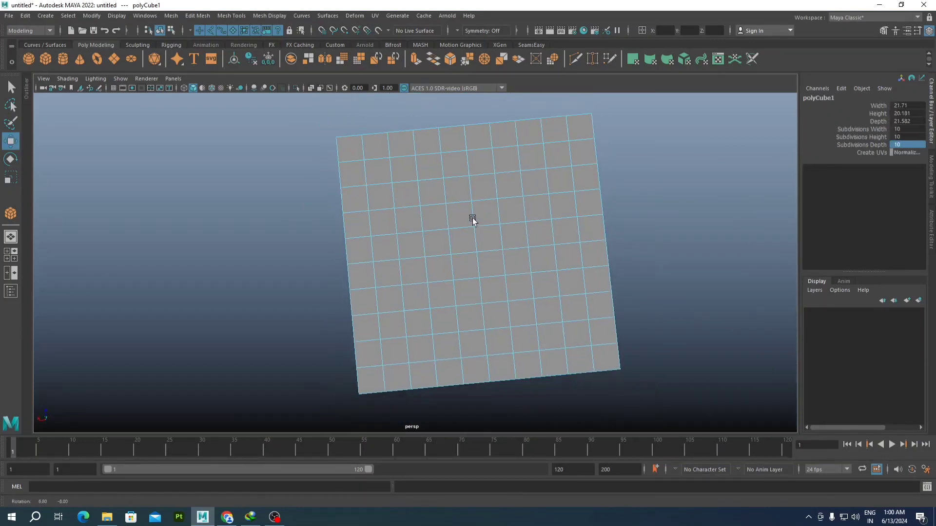
click(409, 223)
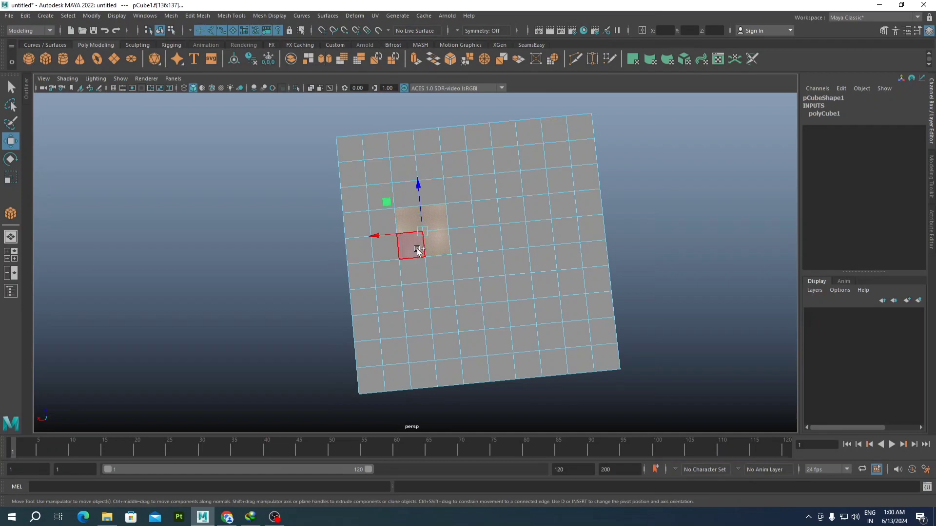
scroll(504, 246, up, 2)
shift+click(518, 228)
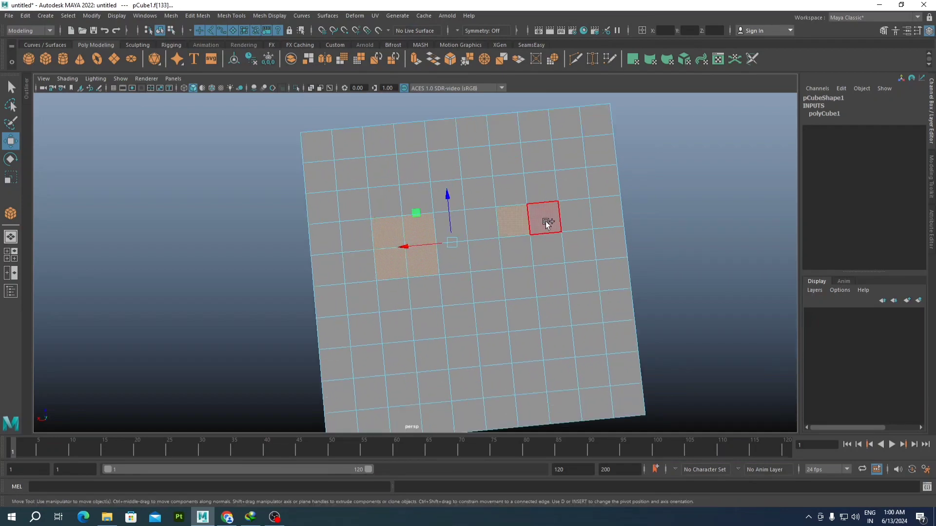
shift+click(546, 222)
shift+click(556, 257)
shift+click(521, 258)
Step: Add a third two-by-two face block to the selection, centred in front of the other two
scroll(525, 264, down, 4)
scroll(530, 272, up, 3)
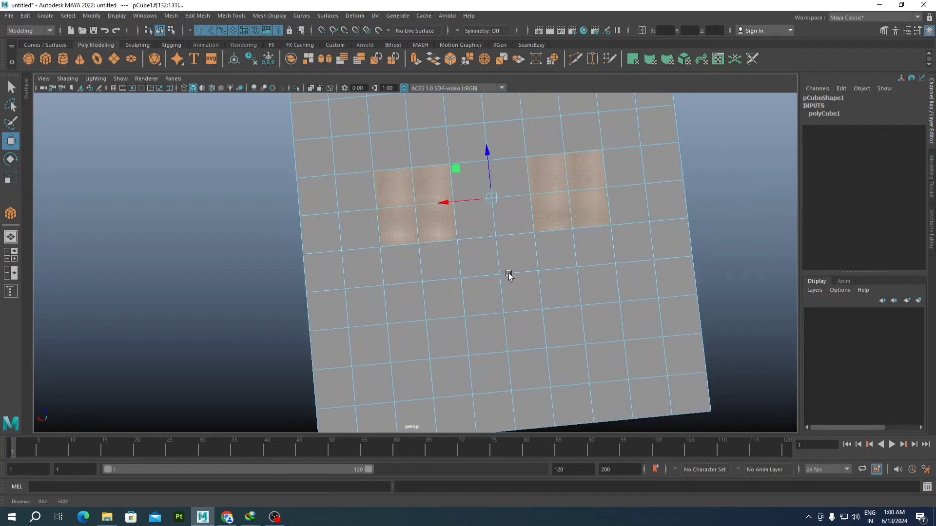
shift+click(494, 266)
shift+click(463, 276)
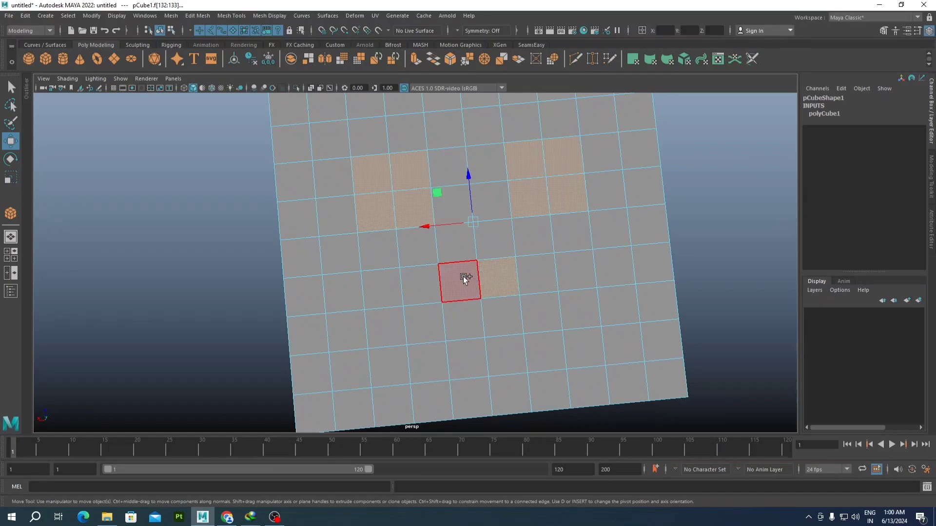
Step: Examine the triangular layout of the three selected face blocks on the cube's top from several angles
scroll(486, 307, down, 3)
alt+drag(486, 307, 473, 229)
scroll(486, 223, up, 3)
alt+middle_drag(473, 229, 477, 265)
scroll(477, 265, up, 3)
alt+drag(477, 266, 460, 272)
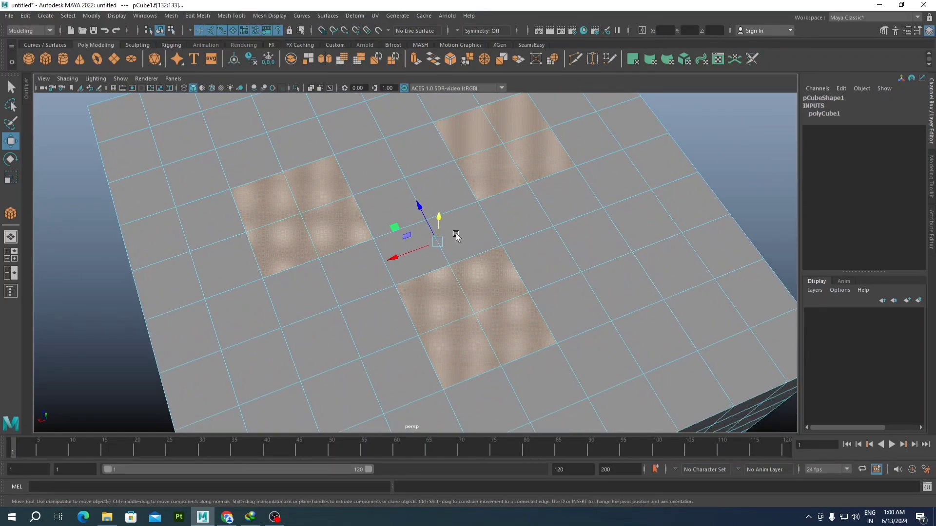
scroll(457, 233, down, 3)
alt+drag(471, 209, 464, 232)
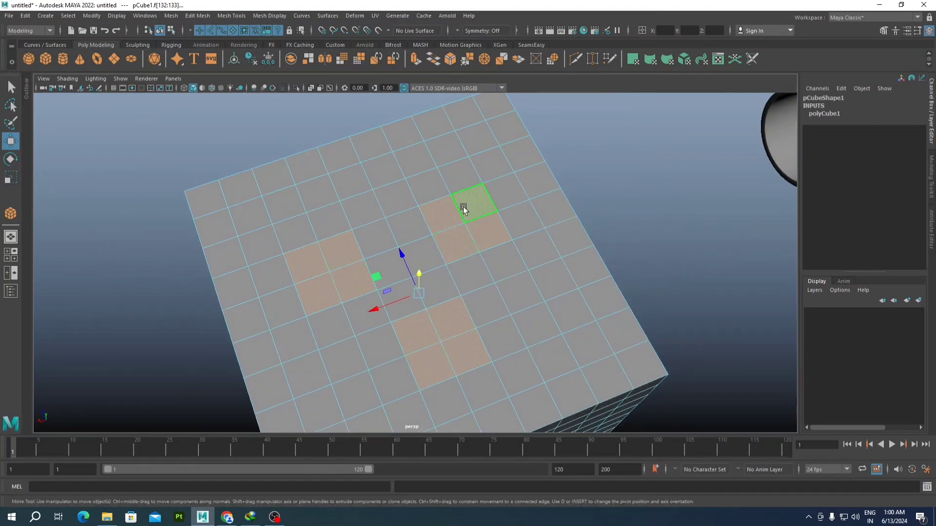
scroll(463, 286, down, 4)
alt+drag(467, 258, 482, 280)
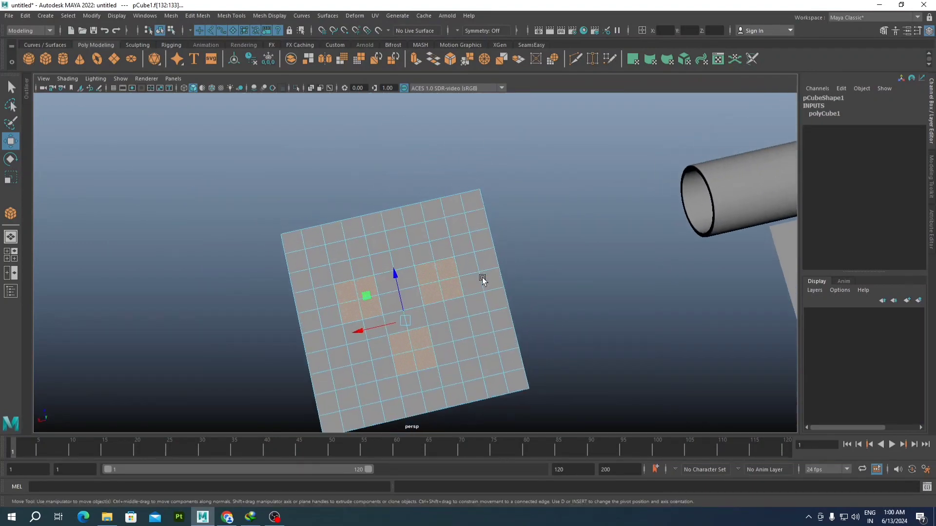
scroll(482, 280, up, 3)
alt+middle_drag(483, 279, 482, 232)
alt+drag(439, 274, 455, 278)
scroll(455, 277, up, 2)
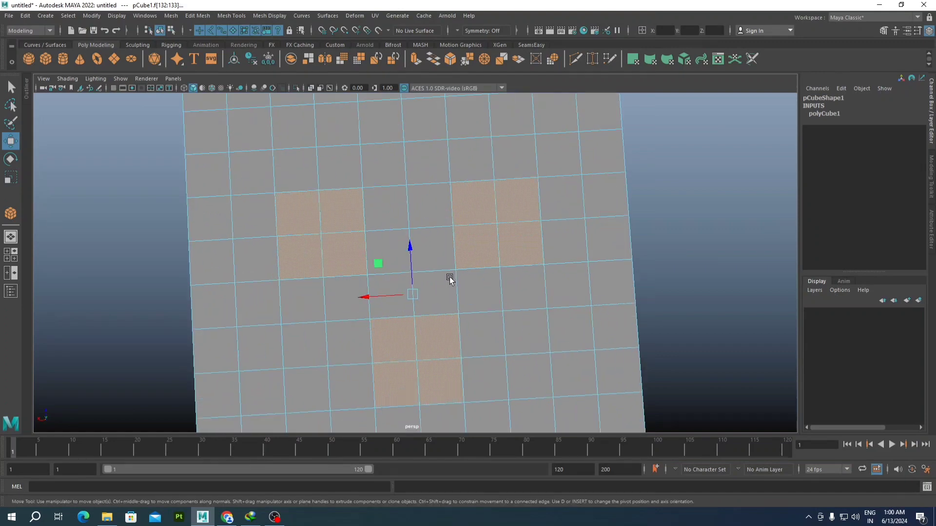
Step: Extrude the three face blocks with a small inward offset and circularize the inset faces
shift+right_click(481, 200)
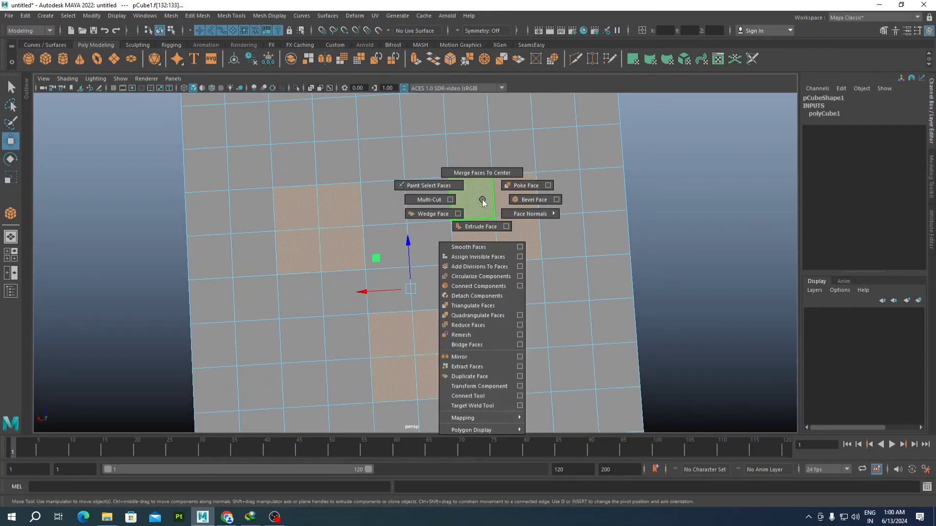
shift+right_drag(482, 227, 481, 227)
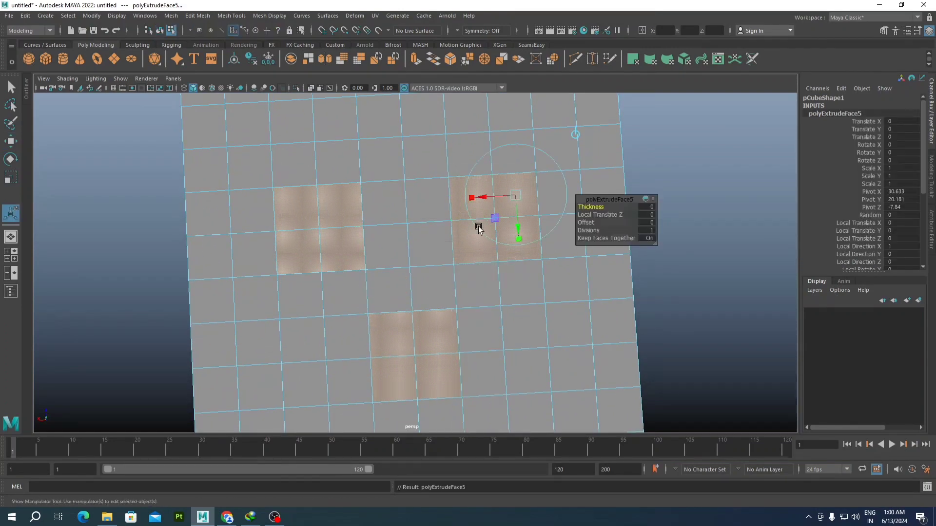
scroll(478, 226, down, 3)
alt+drag(478, 226, 494, 209)
alt+middle_drag(494, 209, 464, 240)
scroll(464, 239, up, 3)
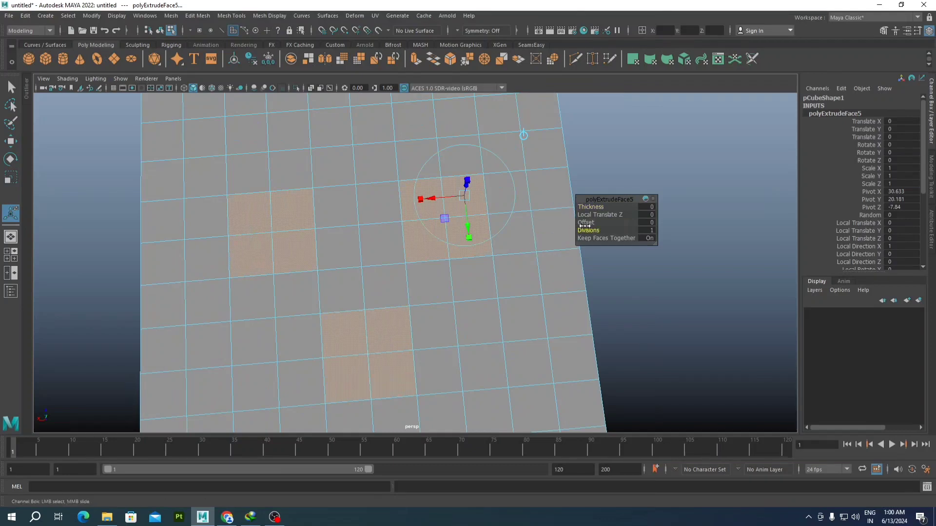
drag(584, 223, 589, 222)
shift+right_drag(360, 231, 358, 307)
Step: Extrude the three circular face groups down into the cube to form round holes, and return to object mode
alt+drag(355, 289, 372, 239)
scroll(367, 271, up, 2)
alt+middle_drag(372, 238, 378, 293)
shift+right_drag(374, 229, 374, 261)
scroll(388, 253, down, 3)
alt+drag(388, 253, 391, 223)
drag(431, 143, 428, 191)
right_drag(341, 162, 390, 128)
click(598, 109)
Step: Examine the depth and shape of the three round holes in the cube's top
scroll(507, 161, down, 3)
alt+drag(499, 168, 468, 224)
click(424, 250)
scroll(423, 250, up, 2)
alt+middle_drag(423, 250, 430, 213)
alt+drag(430, 214, 428, 228)
scroll(428, 228, up, 4)
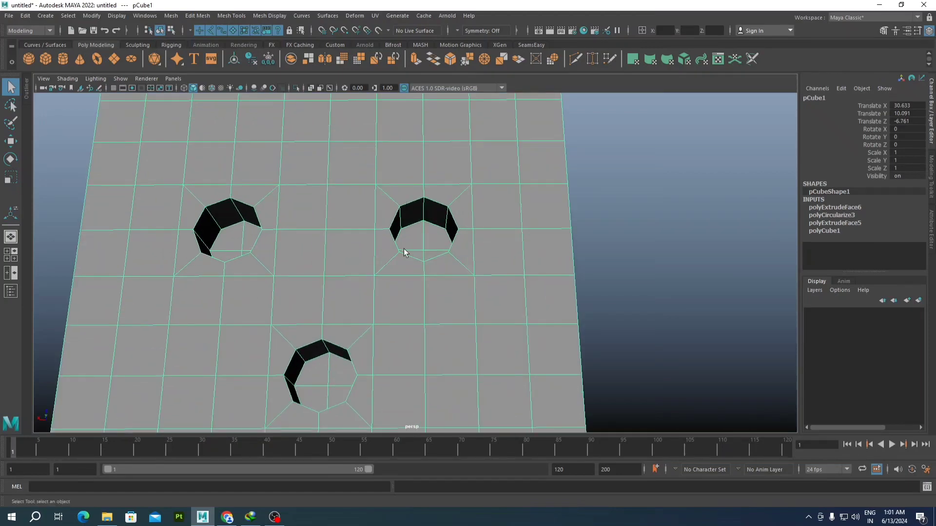
scroll(360, 200, down, 4)
alt+drag(357, 232, 395, 260)
scroll(390, 243, up, 3)
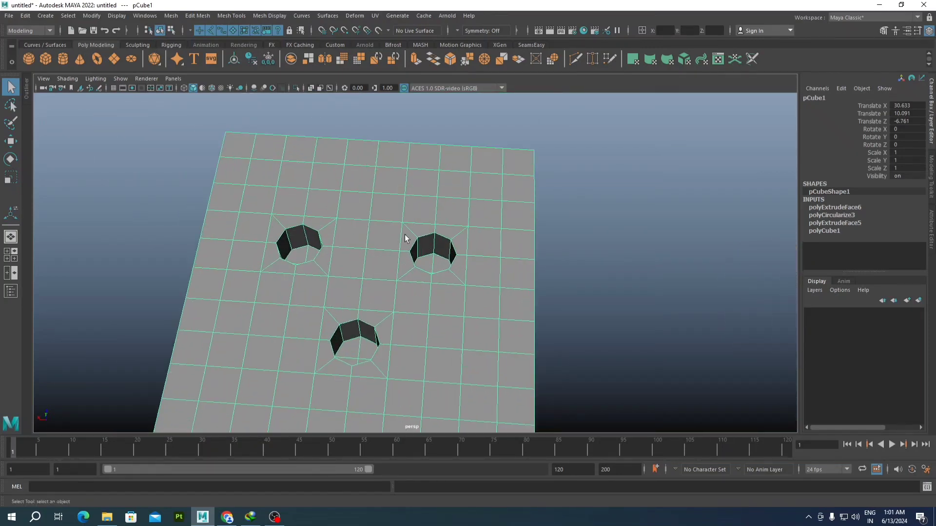
Step: Select the rim and bottom edge loops of all three holes in edge mode
scroll(447, 250, up, 3)
alt+middle_drag(447, 250, 426, 207)
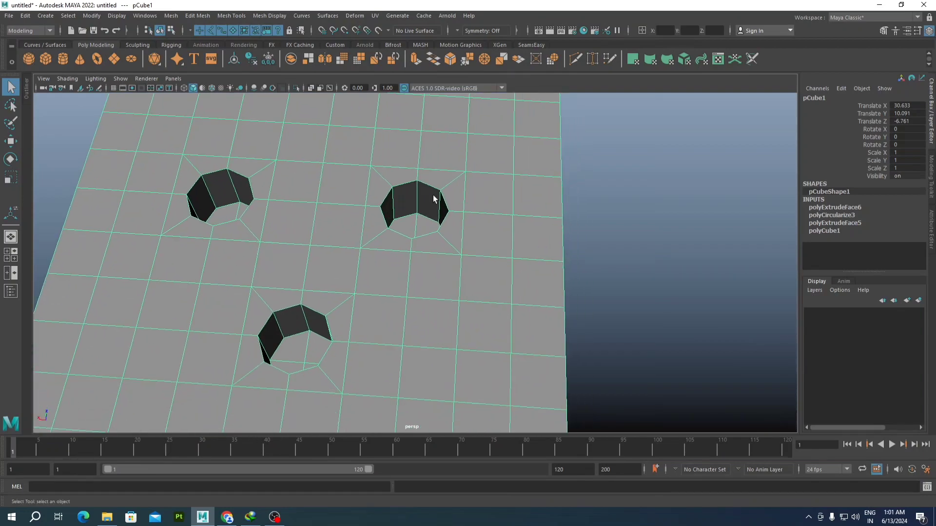
right_drag(433, 196, 432, 172)
click(428, 187)
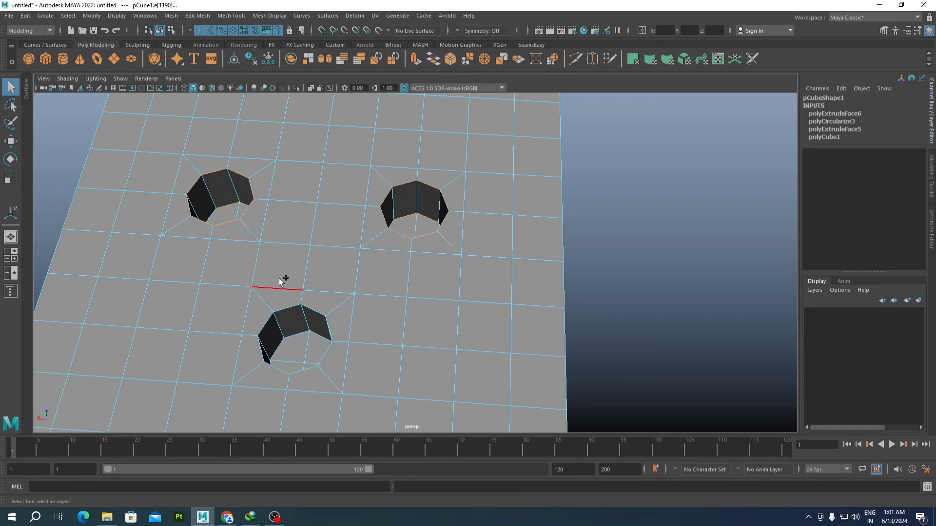
shift+double_click(295, 337)
Step: Bevel the selected hole edge loops with a fraction of 0.2 and 2 segments
shift+right_drag(334, 236, 369, 238)
mouse_move(354, 244)
alt+mouse_down()
mouse_move(359, 232)
mouse_move(352, 236)
alt+mouse_up()
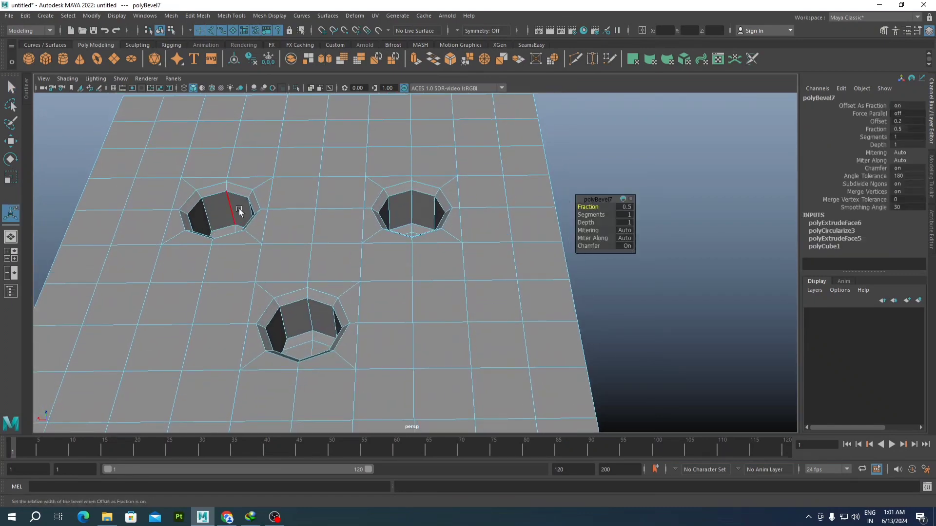
click(624, 206)
text(0.2)
key(Return)
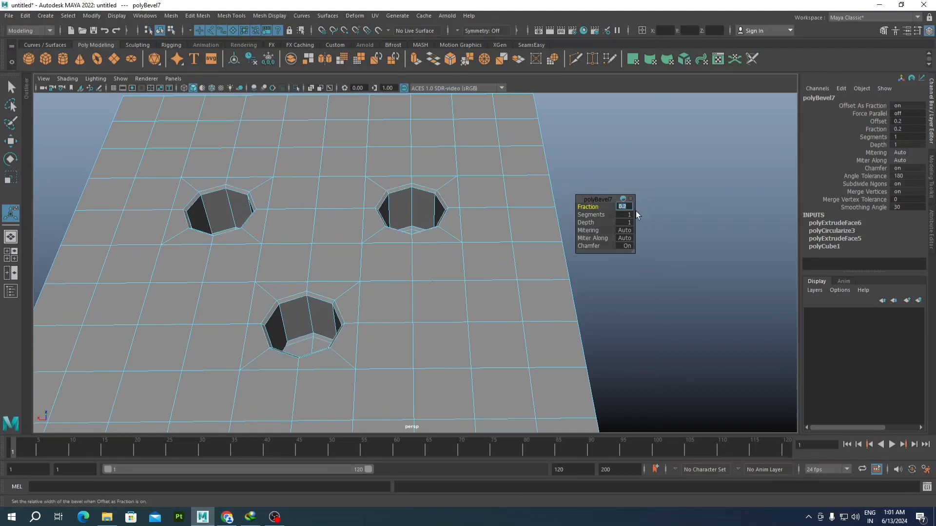
key(Return)
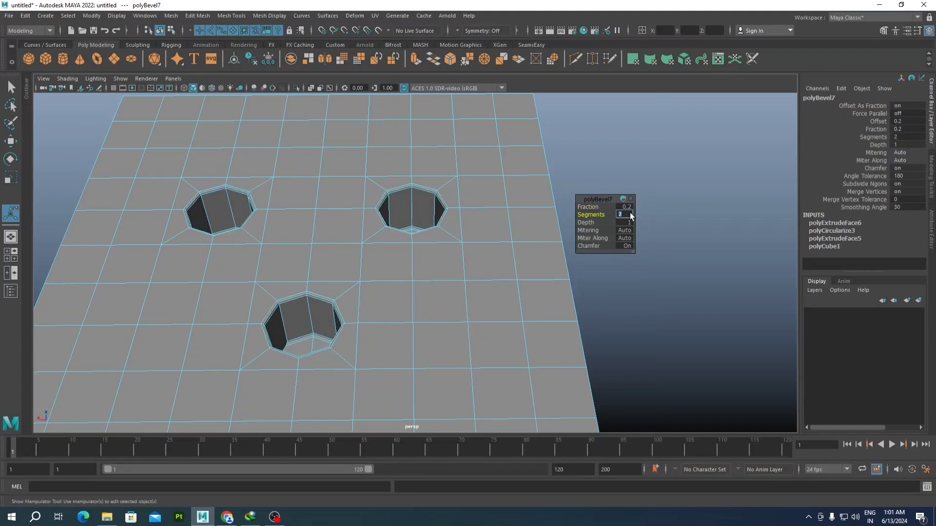
Step: Return to object mode, turn on the smooth preview for the cube and inspect the beveled holes up close
right_drag(415, 248, 463, 234)
click(604, 165)
click(441, 271)
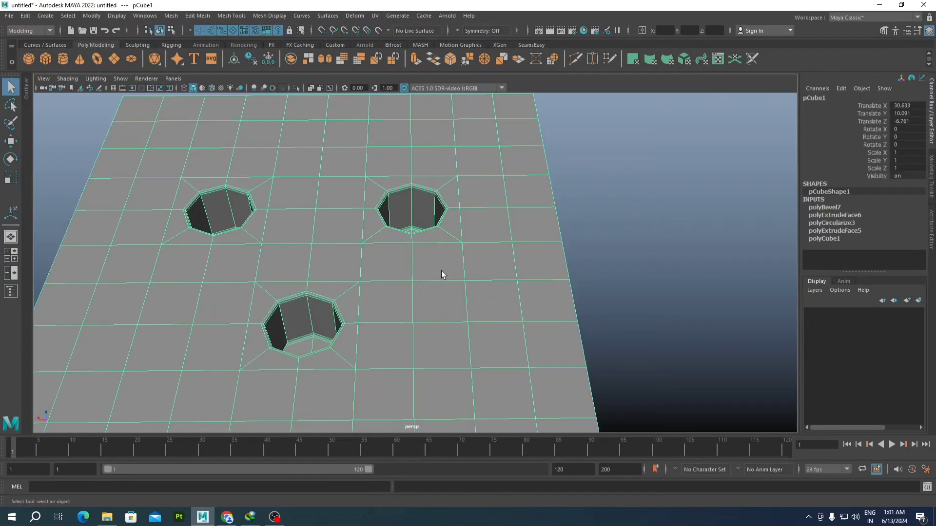
key(3)
click(597, 210)
alt+drag(596, 211, 476, 259)
click(460, 269)
scroll(461, 258, up, 5)
scroll(463, 250, up, 2)
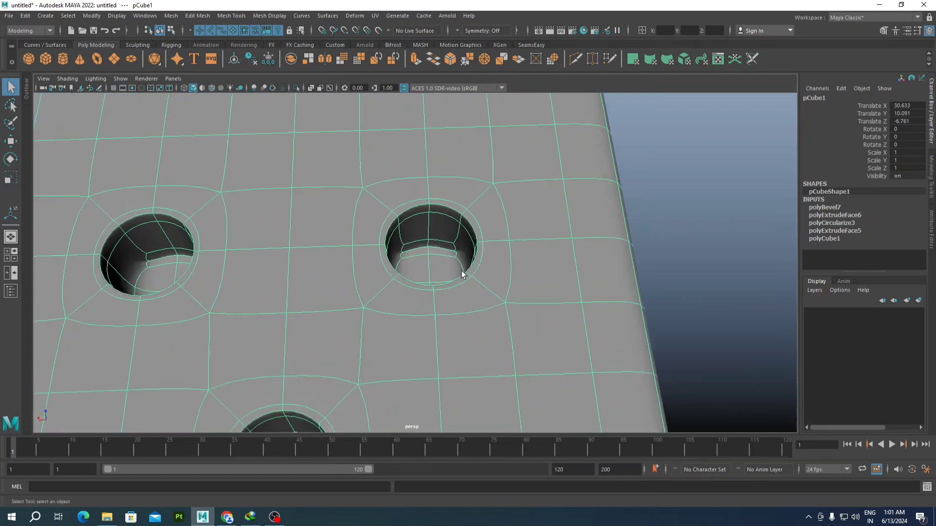
Step: Undo back to before the bevel so the hole edge loops are selected again
key(ctrl+z)
key(ctrl+z)
key(ctrl+z)
key(ctrl+z)
key(ctrl+z)
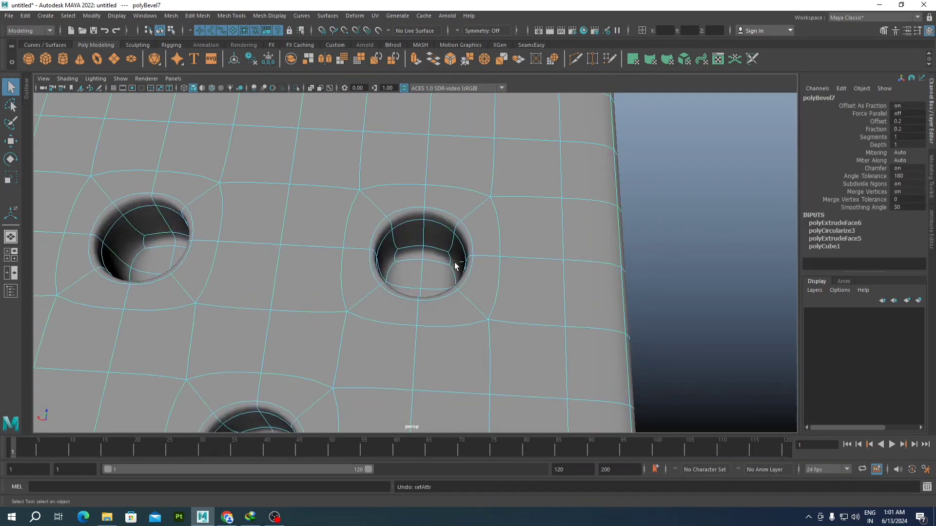
alt+drag(454, 262, 424, 269)
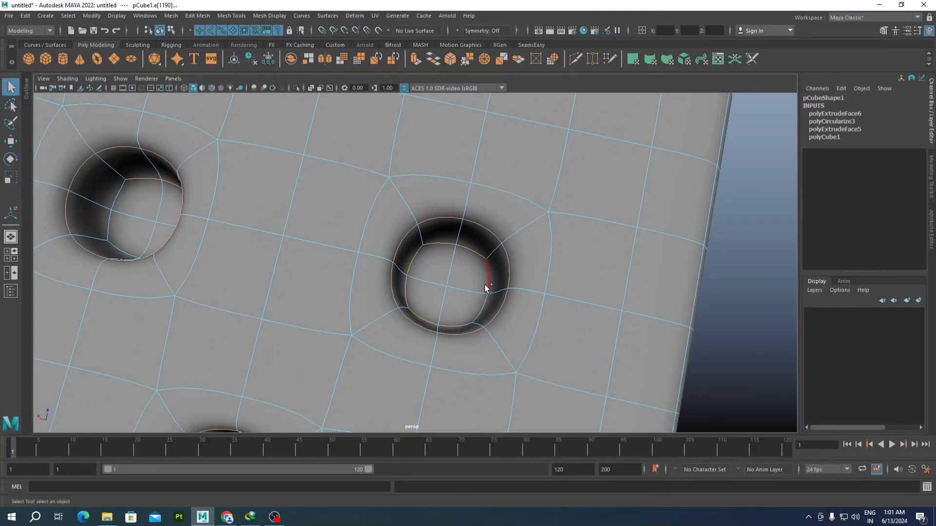
Step: Check the three holes and complete the selection of their rim and bottom edge loops
alt+middle_drag(487, 276, 451, 269)
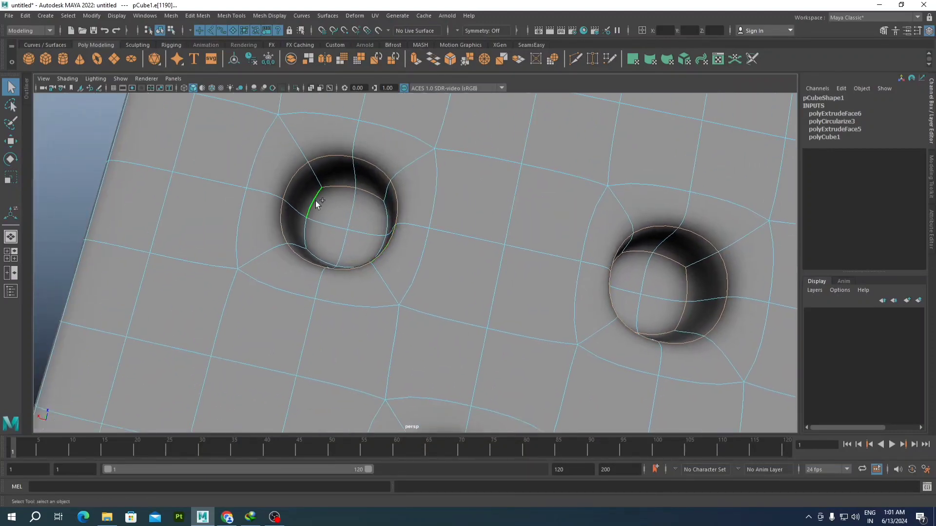
shift+double_click(317, 245)
shift+double_click(382, 215)
scroll(373, 233, down, 3)
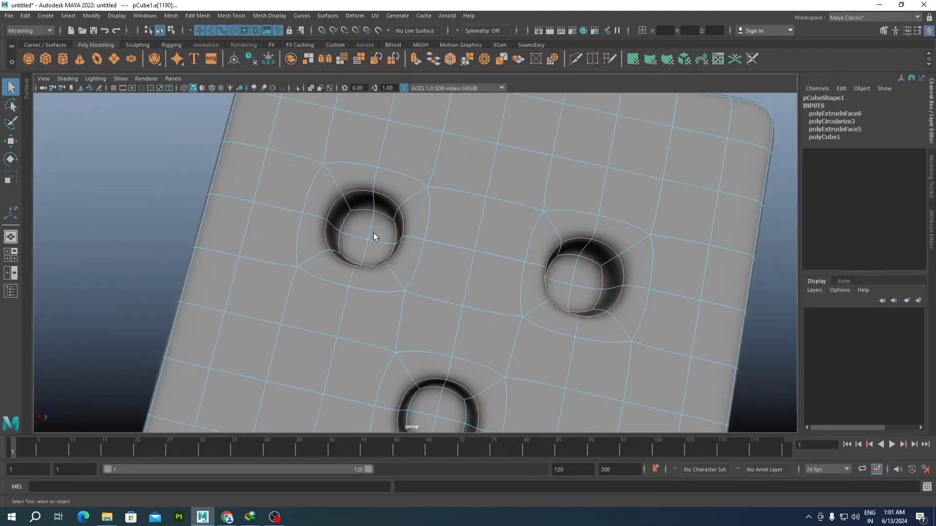
alt+middle_drag(395, 366, 416, 247)
scroll(415, 247, up, 2)
alt+drag(415, 247, 480, 271)
scroll(480, 271, up, 2)
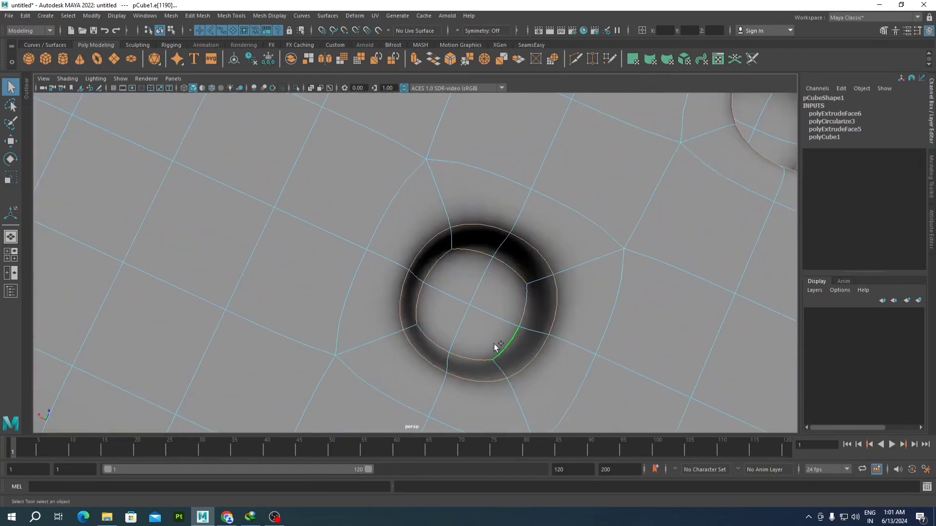
scroll(489, 331, down, 6)
alt+drag(486, 321, 453, 338)
scroll(428, 299, up, 2)
Step: Bevel the selected hole edge loops with 2 segments and a fraction of 0.2
click(383, 229)
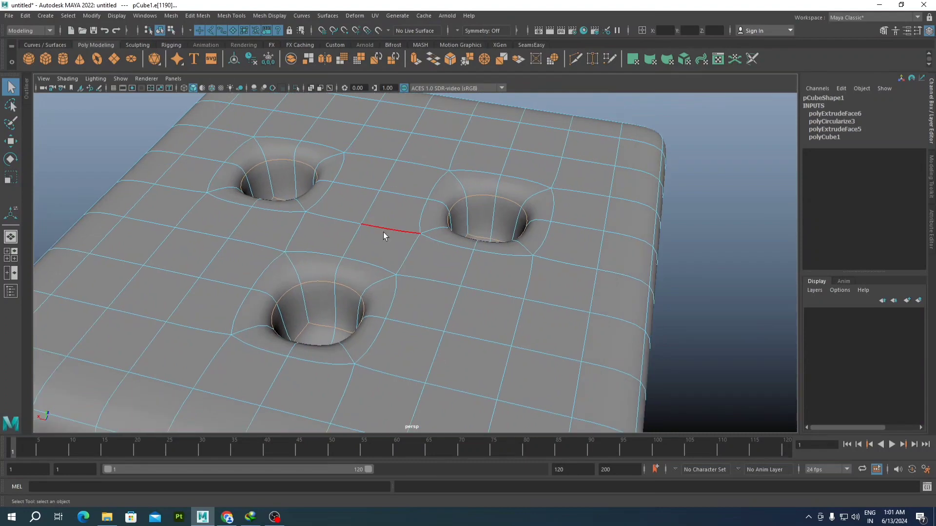
shift+right_click(383, 232)
shift+right_drag(391, 233, 431, 232)
scroll(460, 254, up, 2)
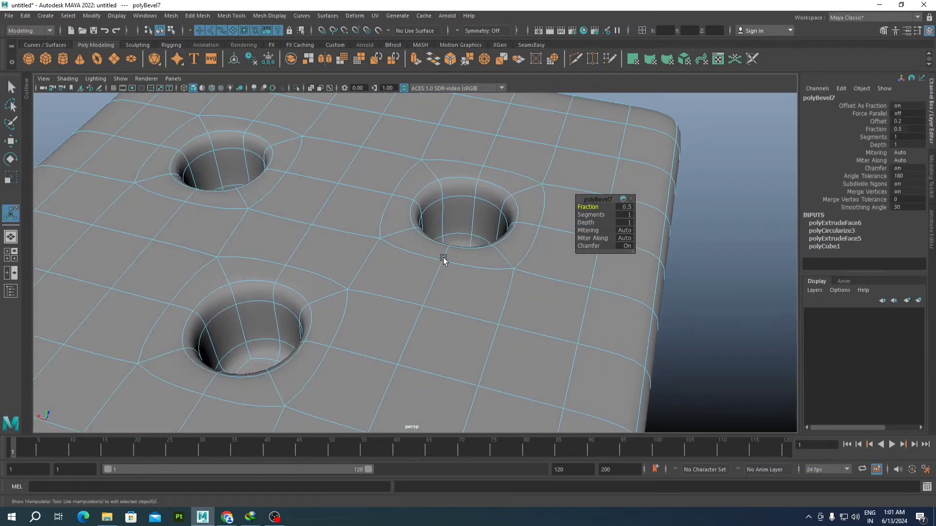
click(626, 216)
text(2)
key(Return)
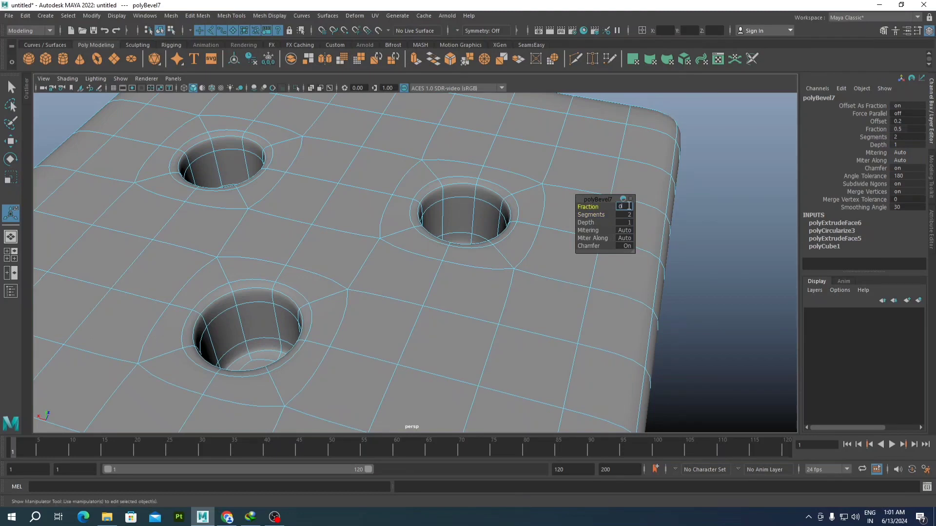
click(629, 206)
text(0.2)
key(Return)
Step: Return to object mode, deselect the cube and inspect the smoothed holes
right_drag(359, 211, 406, 197)
scroll(447, 190, down, 9)
alt+drag(526, 209, 491, 216)
scroll(583, 237, up, 4)
click(583, 242)
scroll(583, 242, down, 4)
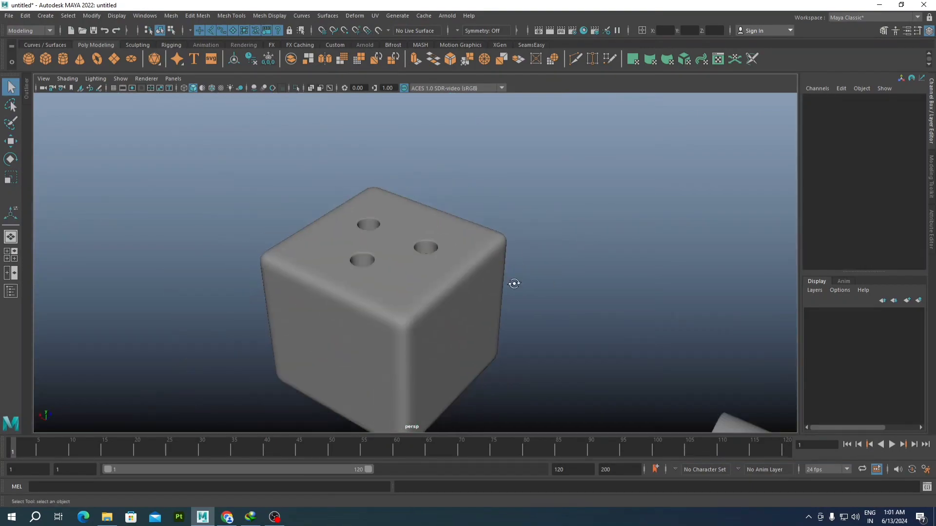
Step: Turn off the cube's smooth preview and start selecting its outer border edges around the top face in edge mode
click(466, 295)
key(1)
scroll(466, 290, up, 5)
alt+middle_drag(405, 383, 436, 299)
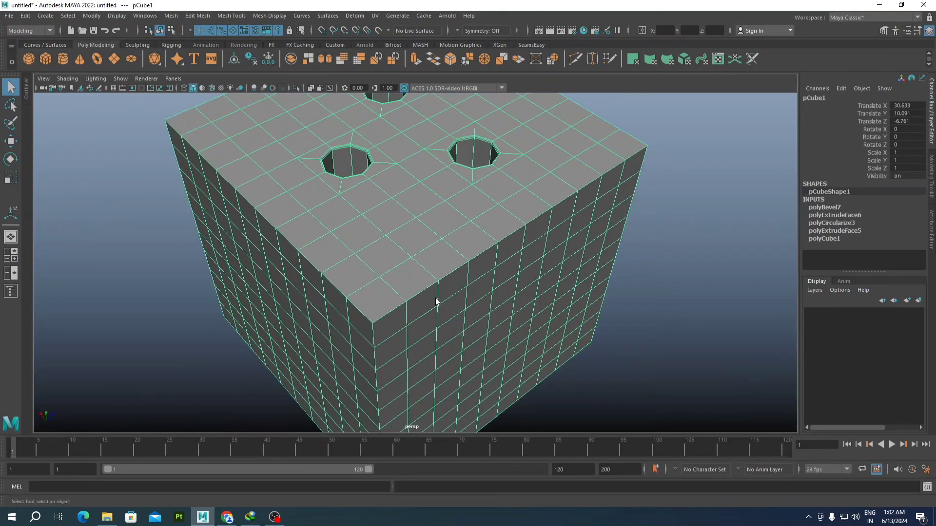
alt+drag(437, 299, 460, 253)
right_drag(460, 253, 466, 190)
click(453, 213)
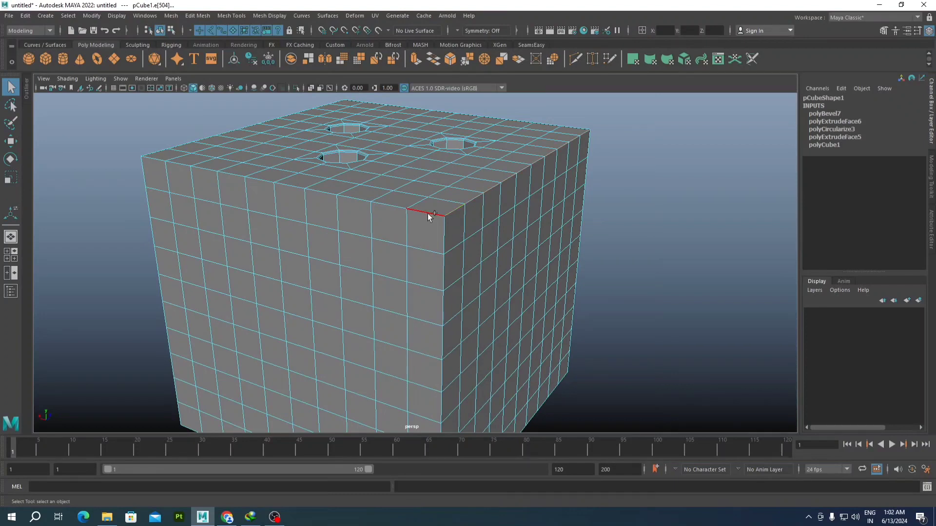
alt+drag(308, 224, 350, 224)
scroll(398, 225, up, 3)
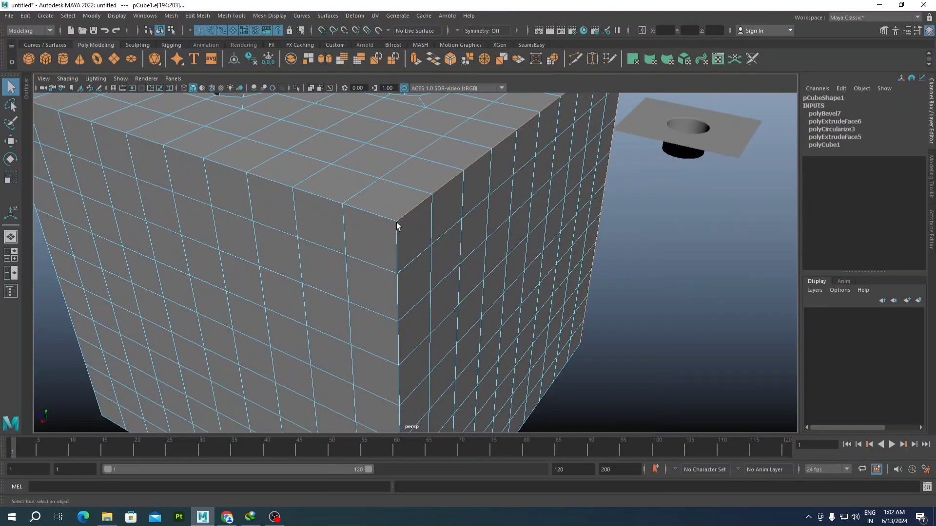
Step: Add the remaining outer border edges on the cube's sides and underside to the selection
scroll(341, 234, down, 5)
alt+drag(295, 243, 359, 236)
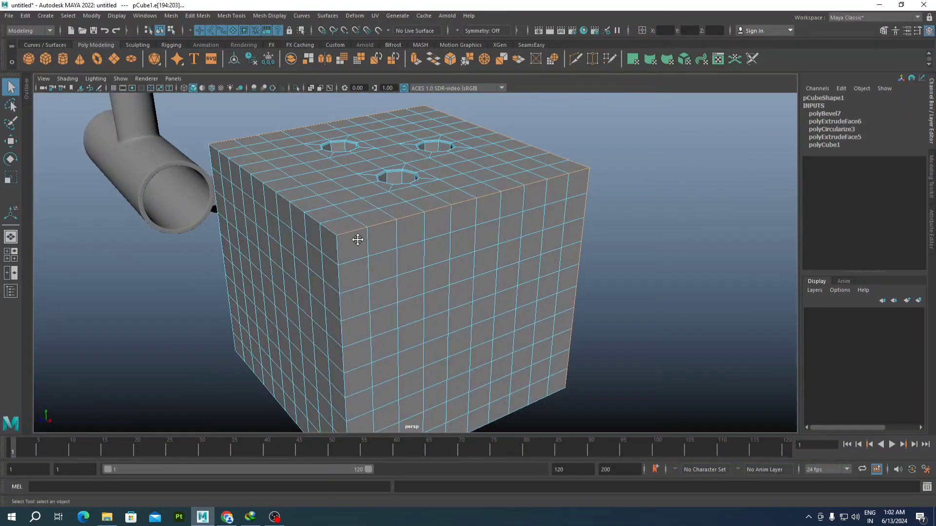
scroll(384, 213, up, 5)
double_click(358, 168)
scroll(390, 284, down, 5)
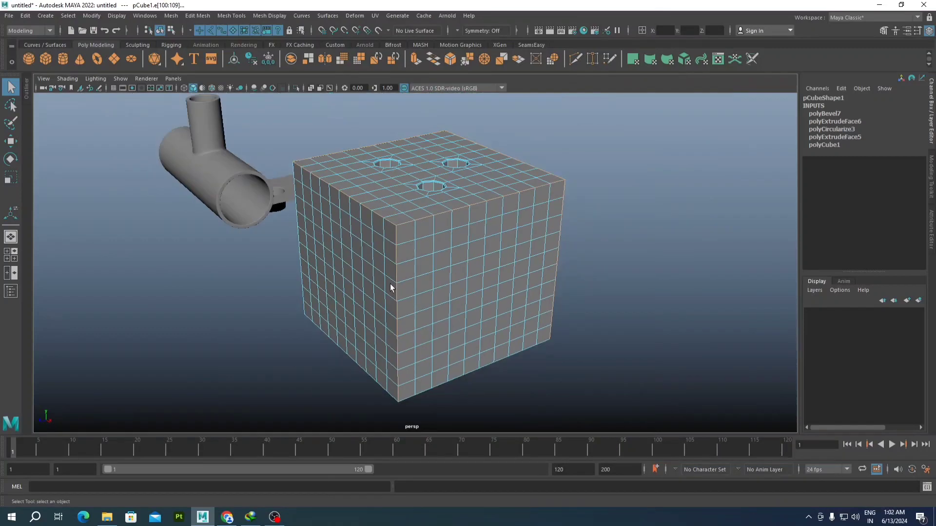
alt+drag(390, 284, 409, 268)
scroll(406, 270, up, 5)
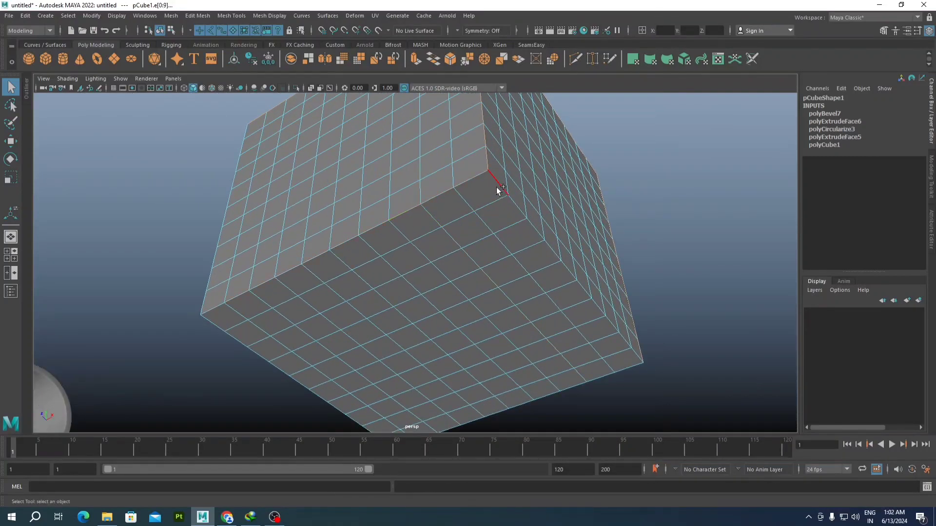
alt+drag(496, 187, 566, 199)
Step: Turn the cube's smooth preview back on and bevel the selected outer edges with 2 segments
key(3)
scroll(440, 303, up, 3)
scroll(531, 229, down, 3)
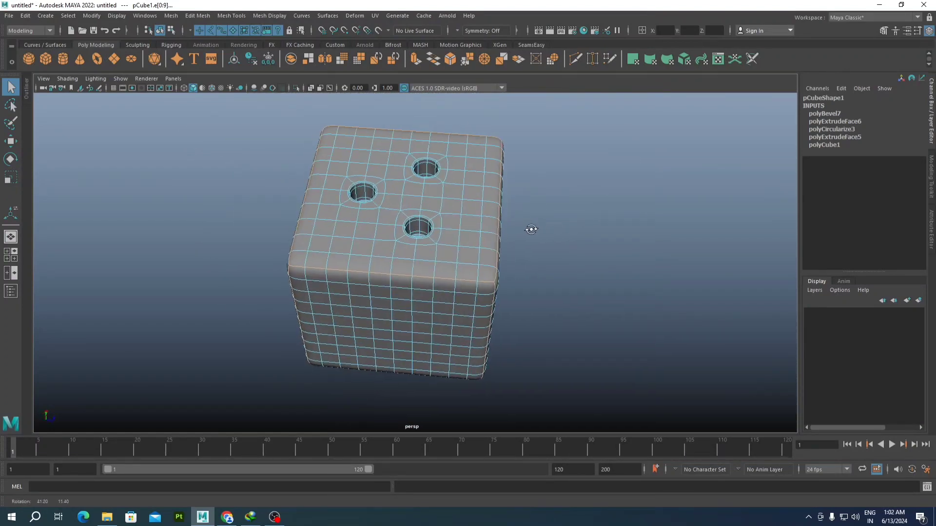
alt+drag(531, 230, 443, 254)
scroll(443, 253, up, 3)
shift+right_drag(443, 254, 490, 267)
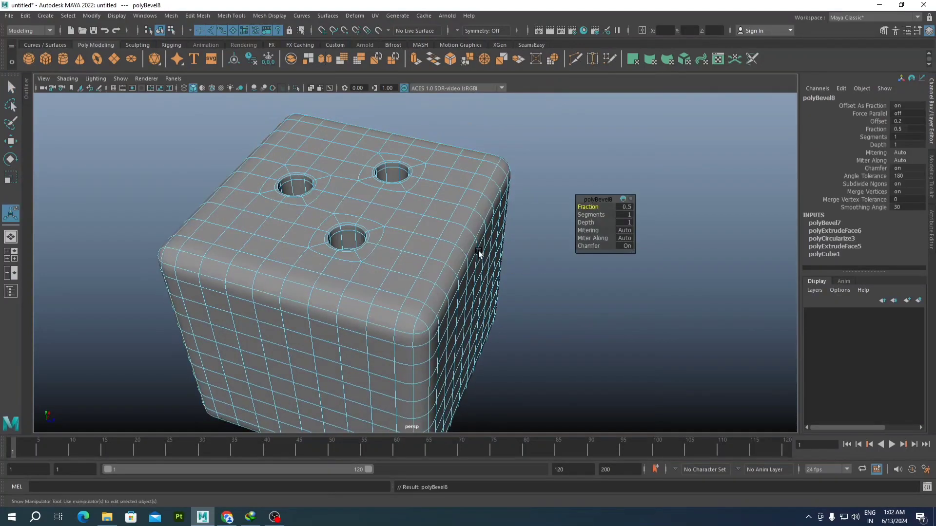
alt+drag(476, 255, 571, 247)
click(621, 215)
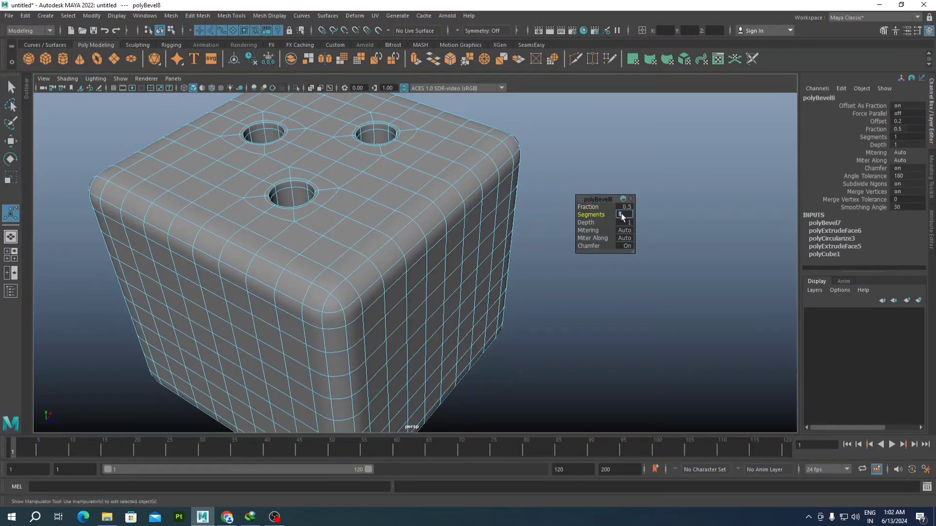
text(2)
key(Return)
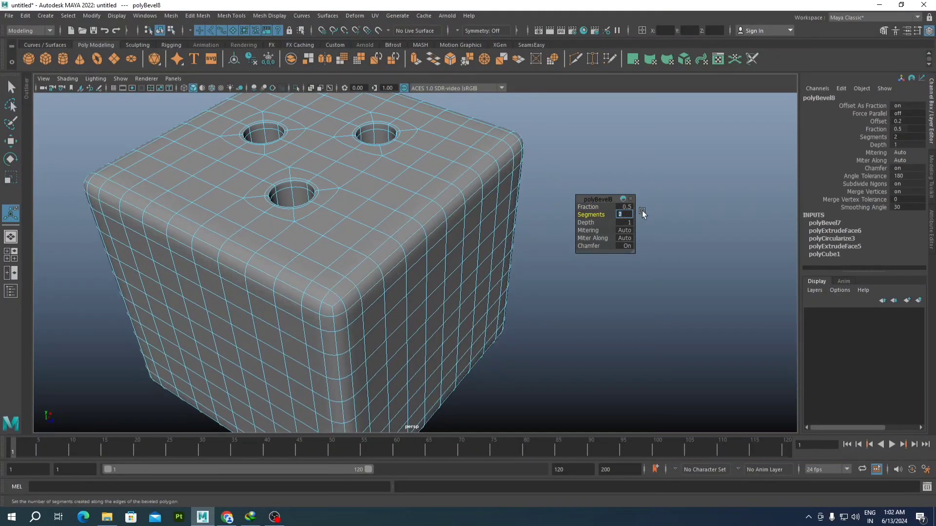
Step: Set the outer edge bevel's fraction to 0.3, and refine it to 0.2
click(630, 207)
text(0.3)
key(Return)
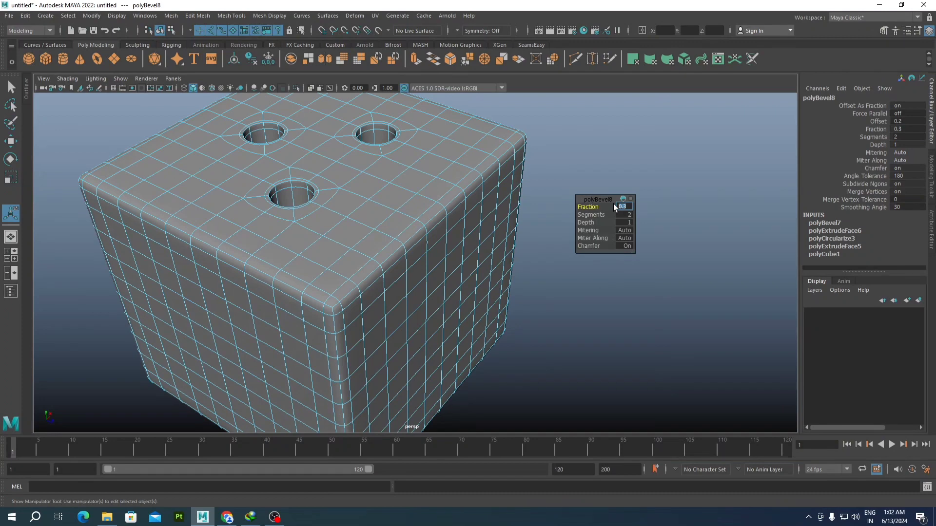
text(0.2)
key(Return)
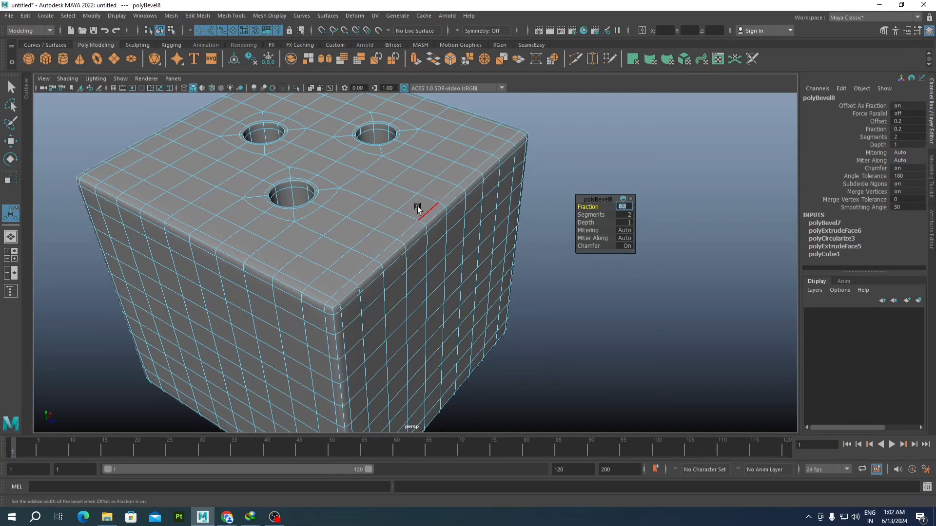
Step: Return to object mode and inspect the smoothed cube's outer edges and holes
right_drag(418, 206, 449, 195)
alt+drag(568, 145, 371, 233)
scroll(408, 196, up, 3)
alt+drag(408, 196, 433, 298)
scroll(357, 211, down, 5)
alt+drag(372, 303, 412, 321)
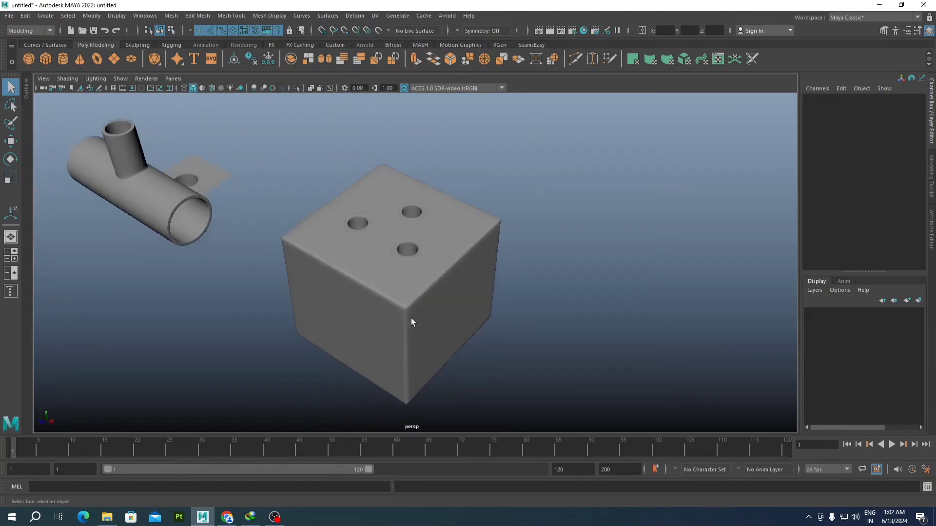
alt+drag(367, 273, 382, 256)
scroll(419, 254, down, 4)
Step: Select the cube and examine its wireframe around the holes and outer edges
click(390, 254)
scroll(387, 256, up, 4)
scroll(382, 256, up, 3)
scroll(407, 203, up, 5)
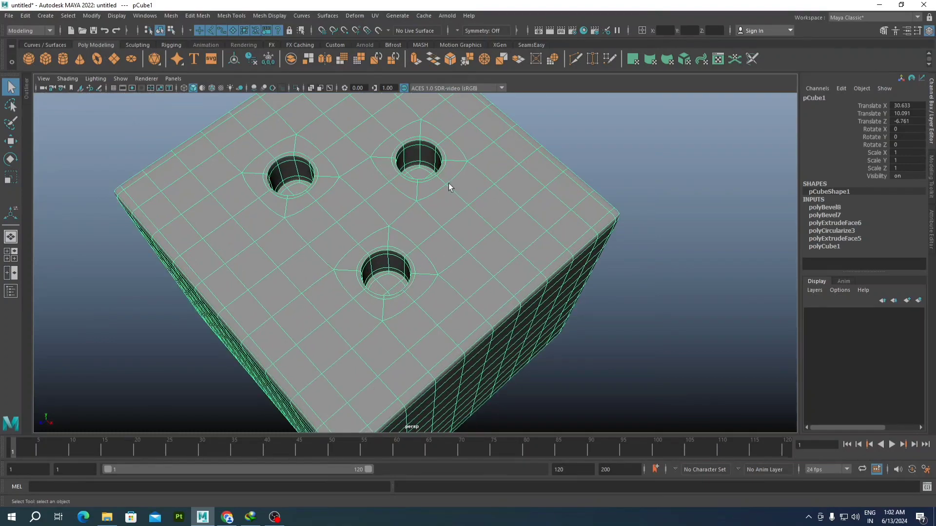
alt+drag(449, 185, 352, 217)
scroll(479, 267, down, 6)
alt+drag(478, 267, 371, 325)
Step: Move the cube beside the T-shaped pipe, to about X -14.9, Y 16.3, Z 18.5
key(w)
alt+drag(273, 327, 438, 285)
drag(483, 332, 505, 335)
drag(473, 286, 474, 260)
scroll(536, 286, down, 4)
alt+drag(538, 285, 478, 298)
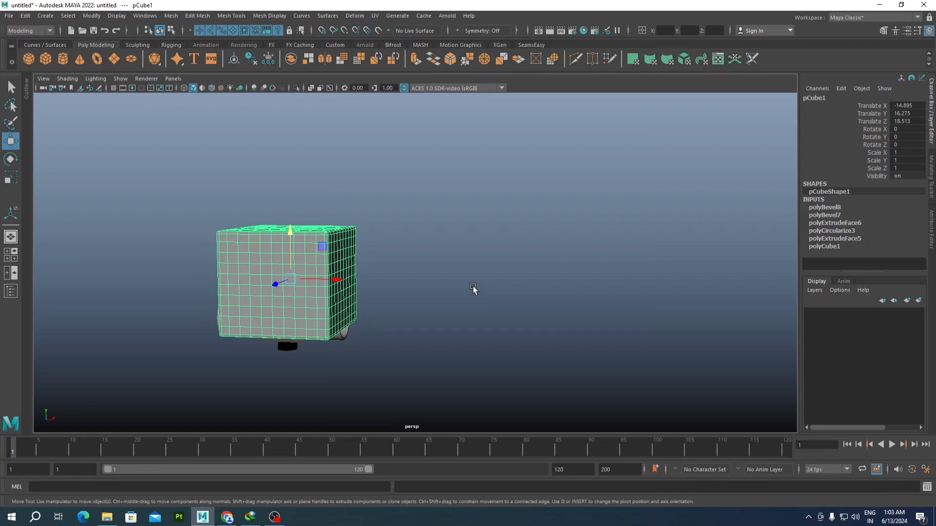
alt+drag(473, 289, 412, 285)
Step: Create a polygon cylinder about 4.27 in radius and 19.58 high on the free side of the pipe and plate
click(61, 58)
scroll(419, 272, up, 4)
scroll(433, 284, up, 3)
scroll(441, 288, up, 1)
drag(529, 287, 557, 188)
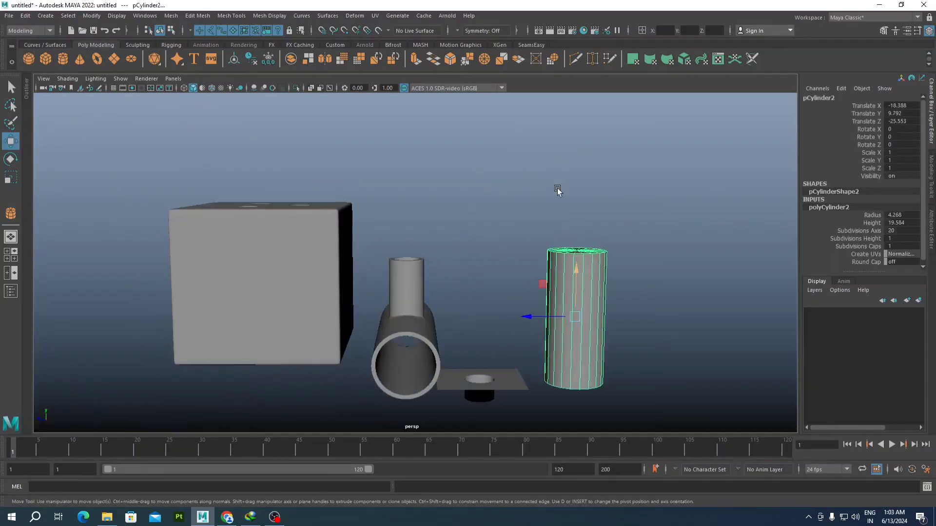
alt+middle_drag(557, 188, 533, 223)
scroll(512, 227, up, 3)
scroll(495, 230, up, 3)
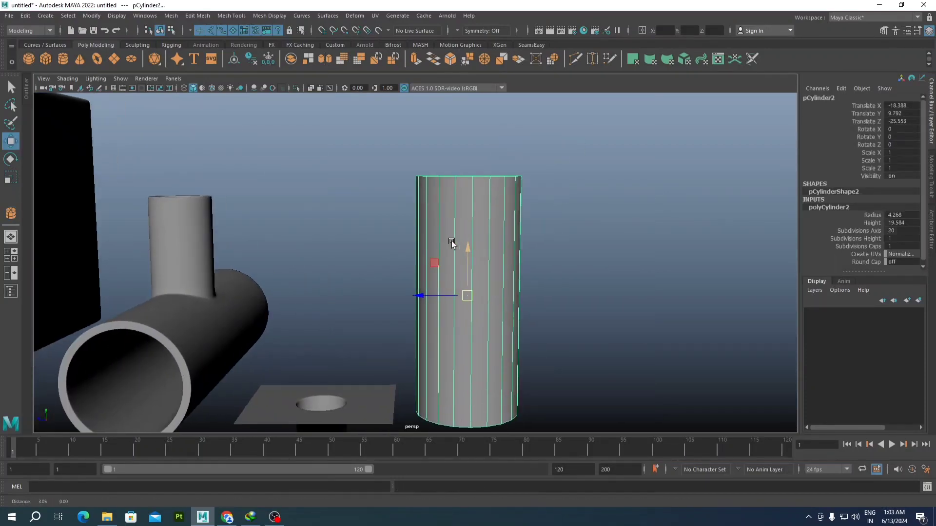
Step: Select only the top cap faces of the new cylinder in face mode
right_click(475, 175)
right_drag(476, 171, 477, 151)
alt+middle_drag(476, 152, 476, 178)
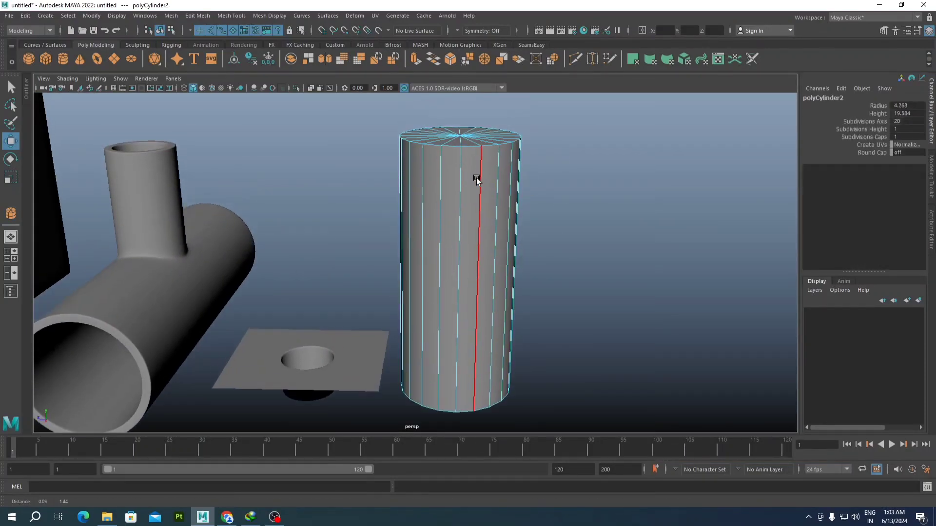
scroll(482, 164, up, 1)
right_drag(487, 154, 489, 182)
alt+drag(492, 180, 492, 177)
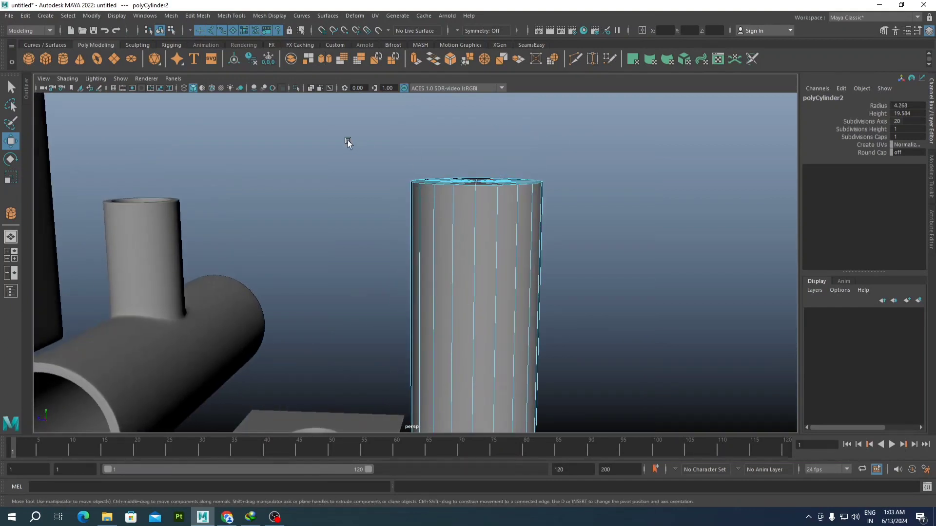
drag(347, 141, 585, 181)
drag(348, 146, 631, 191)
ctrl+drag(291, 233, 638, 294)
scroll(553, 238, down, 2)
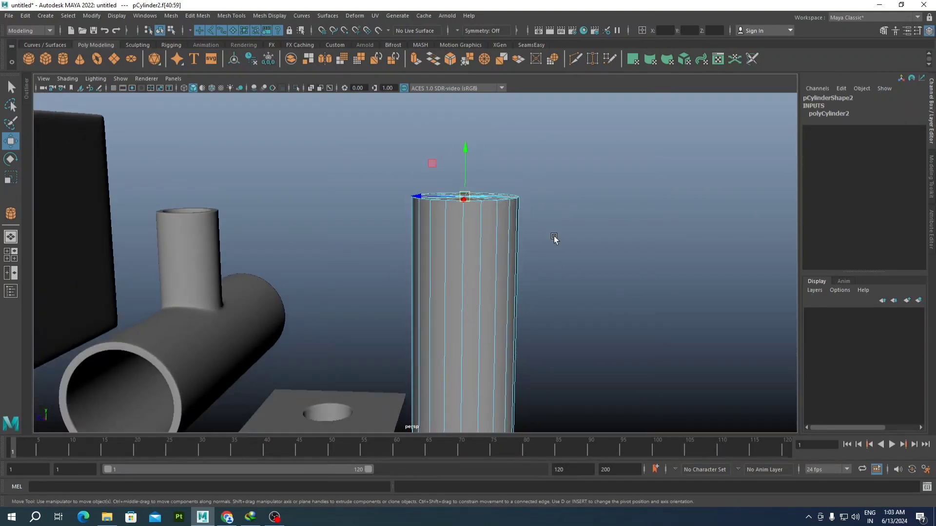
Step: Extrude the selected top cap faces of the cylinder
scroll(540, 209, up, 2)
alt+middle_drag(536, 214, 416, 251)
scroll(506, 241, up, 2)
scroll(416, 251, down, 2)
scroll(416, 251, down, 5)
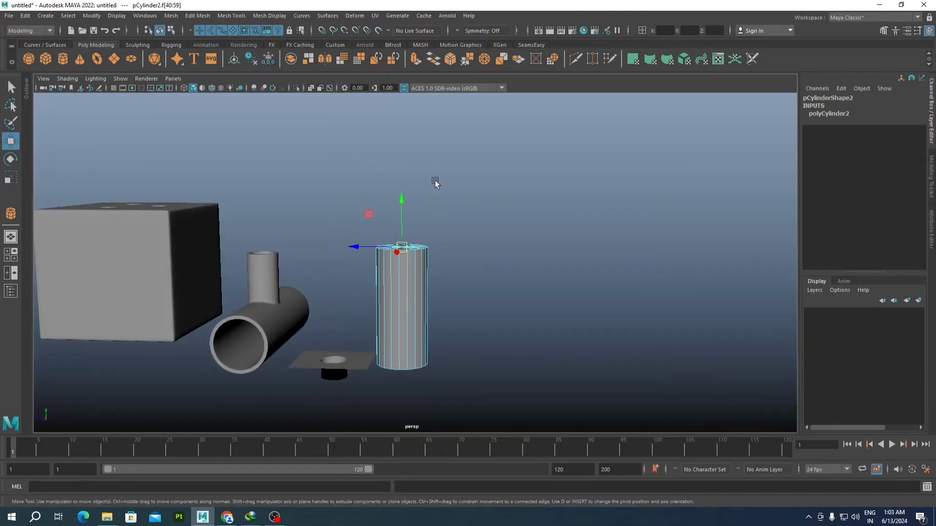
alt+middle_drag(447, 204, 417, 227)
scroll(419, 239, up, 3)
scroll(417, 240, up, 2)
alt+drag(417, 228, 409, 226)
shift+right_drag(416, 194, 415, 215)
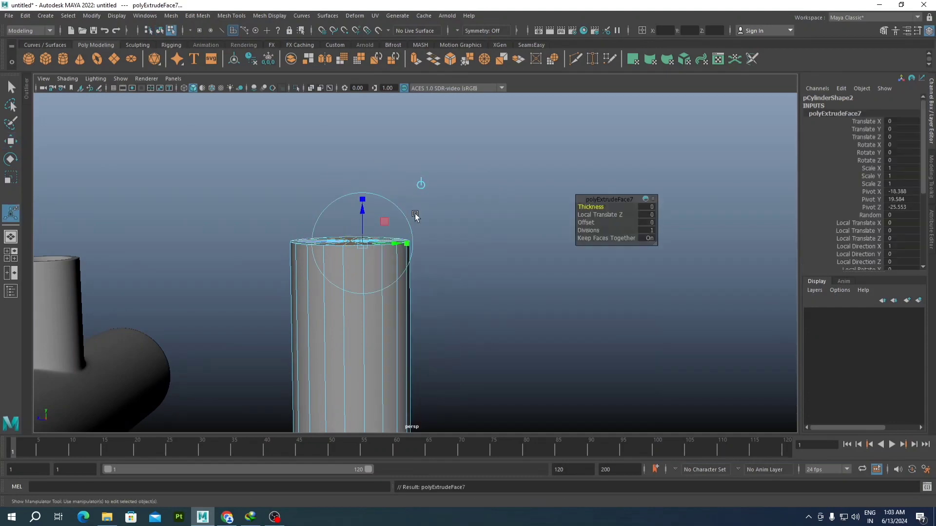
key(w)
drag(345, 197, 350, 198)
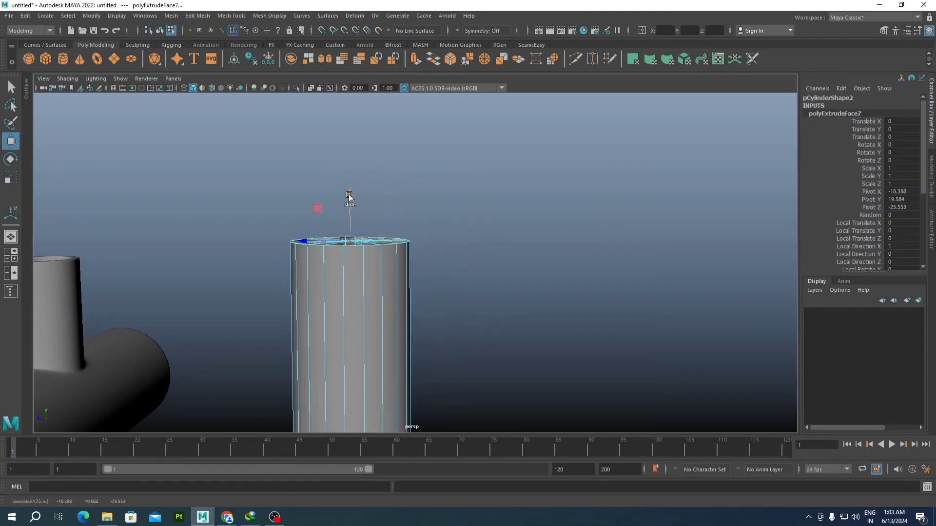
key(ctrl+z)
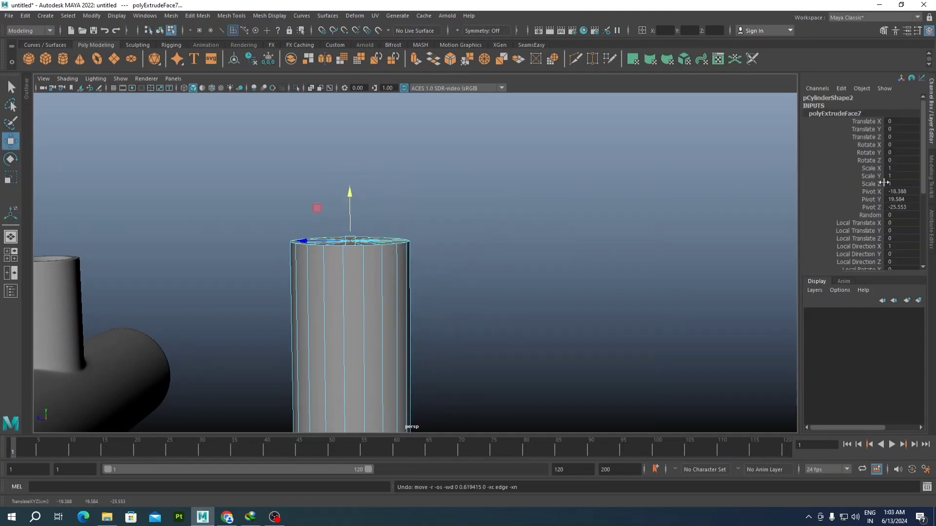
Step: Open the modeling toolkit and set the transform constraint to Off
click(906, 30)
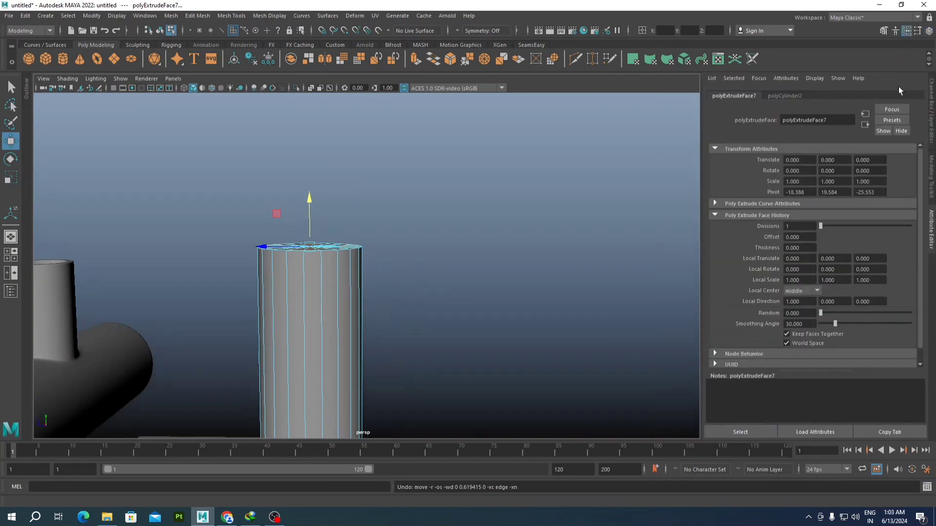
click(883, 30)
click(879, 239)
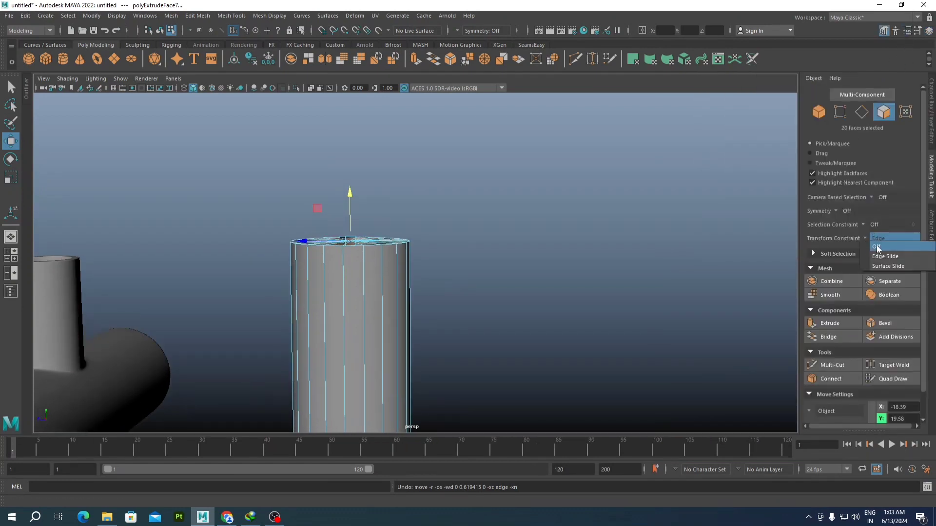
click(877, 248)
Step: Raise the extruded top faces to about Y 23.59, tilt them about the X axis and shift them sideways to start a bend
alt+middle_drag(371, 244, 392, 245)
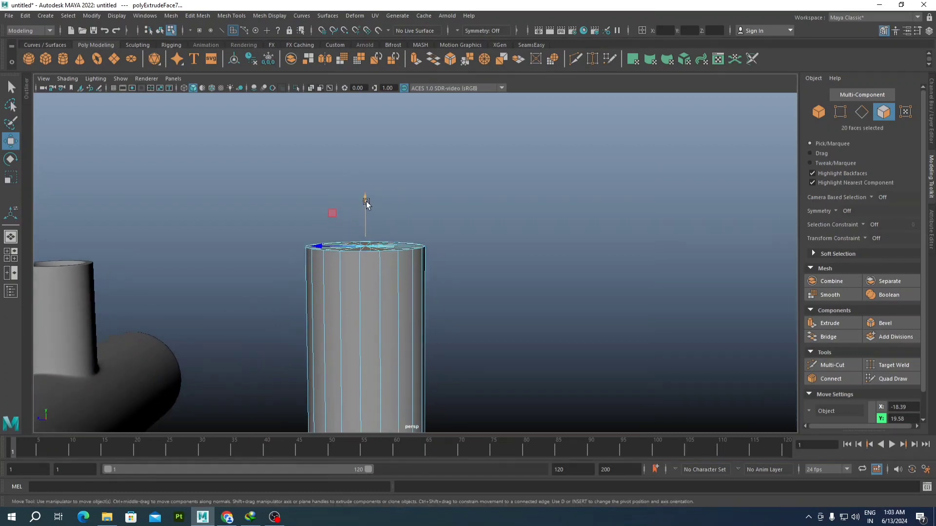
drag(366, 203, 367, 146)
alt+middle_drag(367, 146, 348, 146)
key(e)
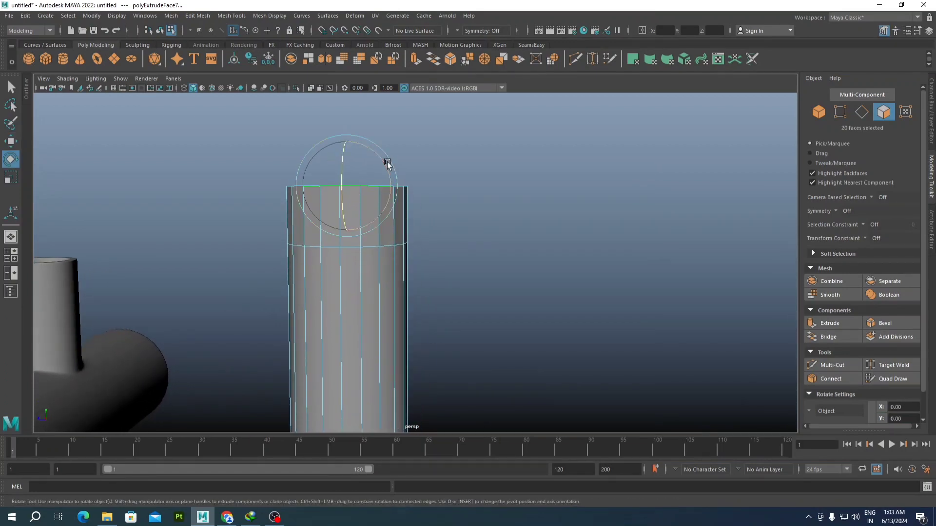
drag(382, 158, 388, 175)
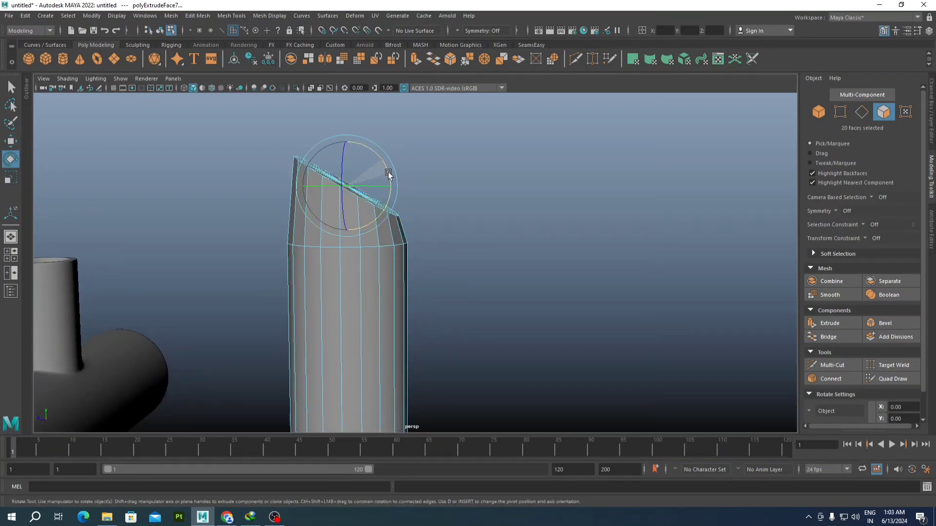
key(w)
drag(324, 188, 342, 189)
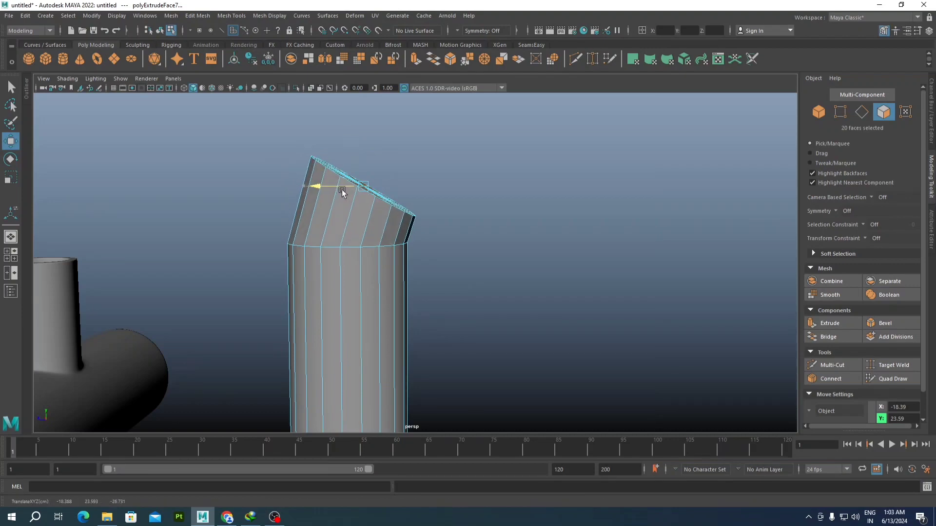
Step: Extrude the tilted cap again with a local Z translation of 4.043, tilt it further and shift it sideways to continue the bend
key(ctrl+e)
alt+drag(449, 206, 401, 116)
alt+middle_drag(405, 139, 369, 183)
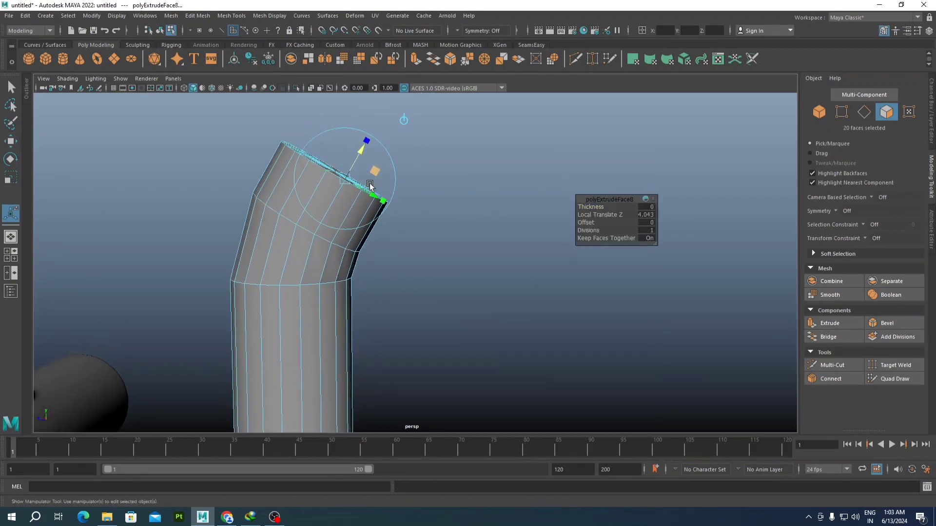
key(e)
drag(372, 151, 373, 162)
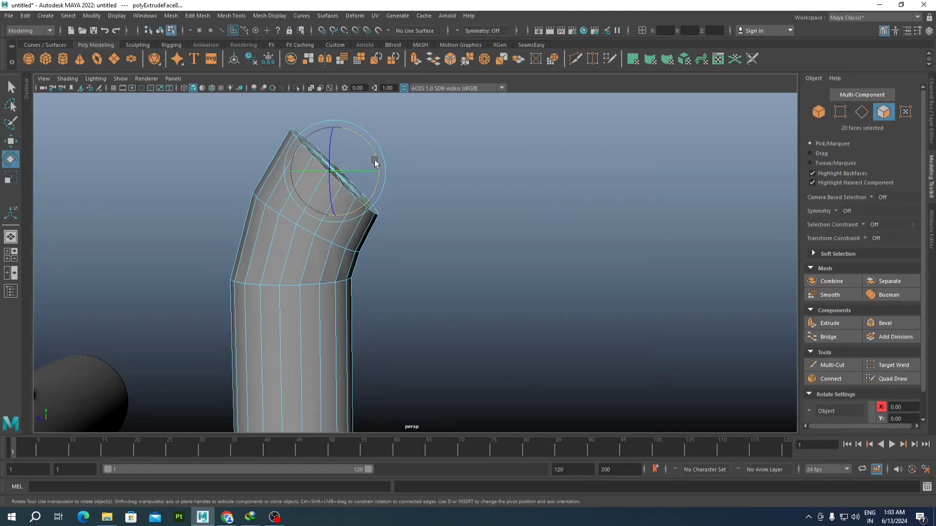
key(w)
drag(315, 172, 327, 175)
Step: Return the bent cylinder to object mode
scroll(361, 222, down, 2)
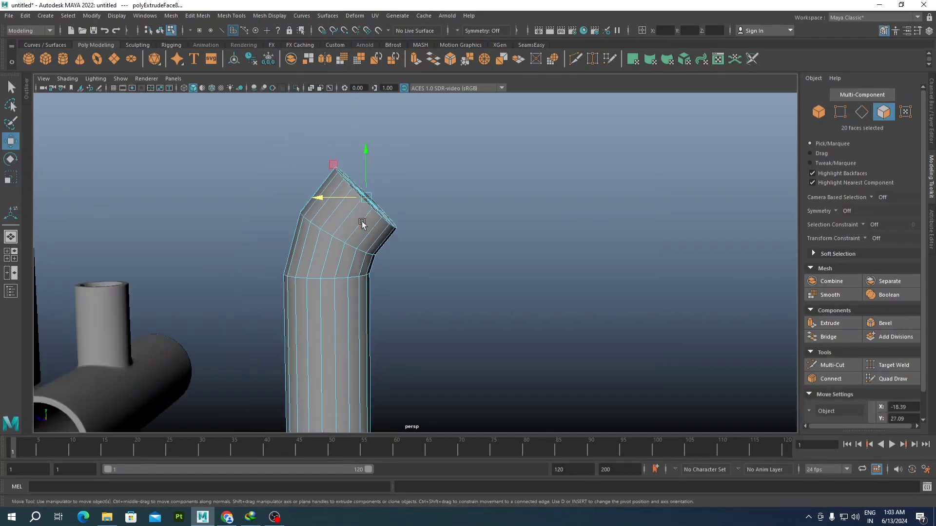
scroll(362, 222, down, 5)
alt+drag(407, 273, 401, 301)
scroll(400, 301, up, 4)
alt+middle_drag(400, 301, 450, 260)
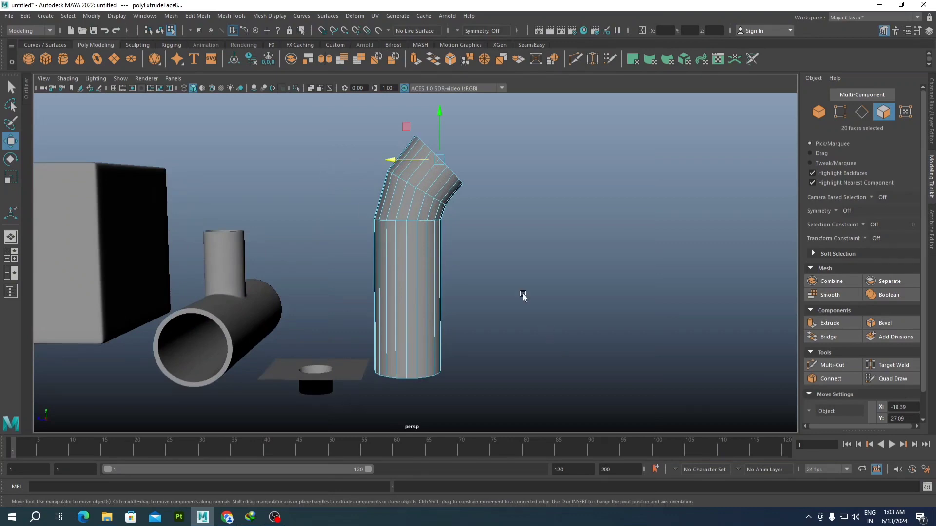
scroll(465, 229, down, 3)
scroll(495, 244, down, 2)
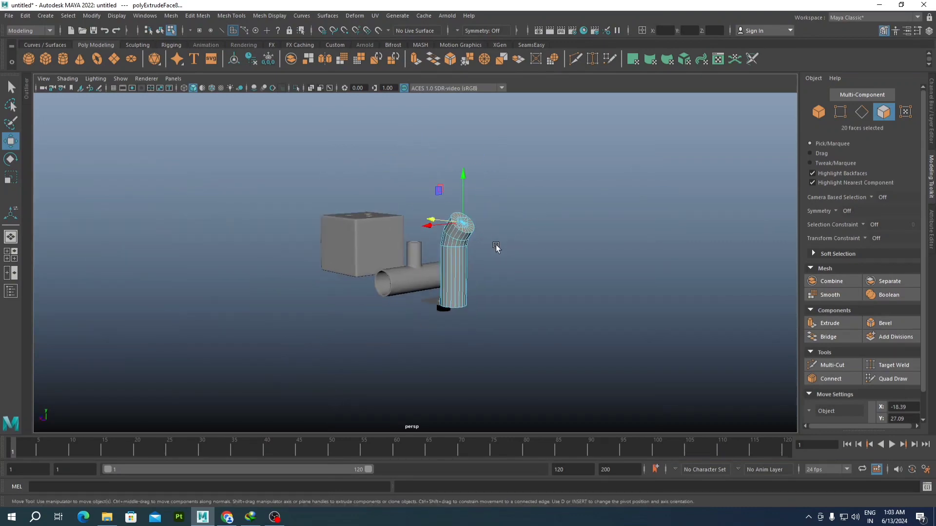
scroll(482, 237, up, 1)
right_drag(476, 219, 600, 144)
scroll(476, 215, up, 3)
alt+drag(476, 215, 458, 214)
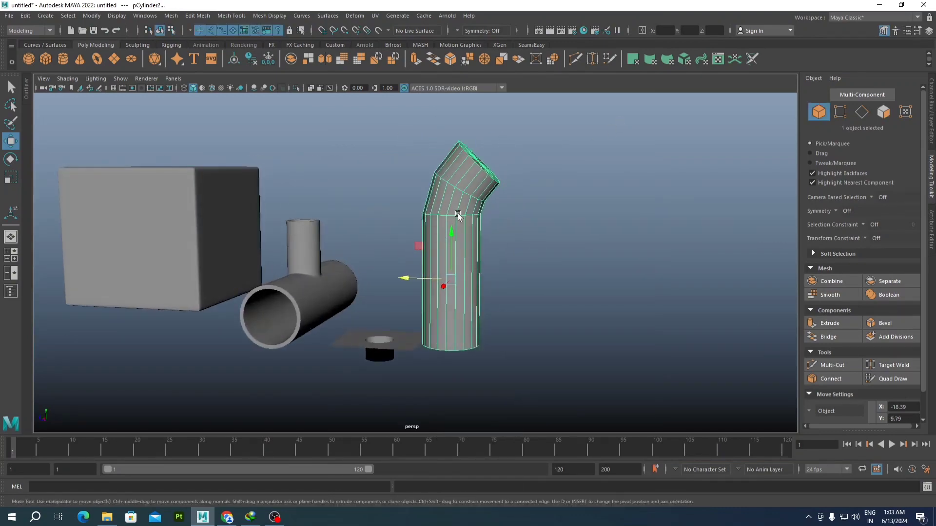
Step: Create a tall polygon cylinder about 50.7 units high on the free side of the cube
scroll(516, 143, down, 3)
alt+middle_drag(455, 208, 606, 211)
alt+middle_drag(322, 197, 369, 184)
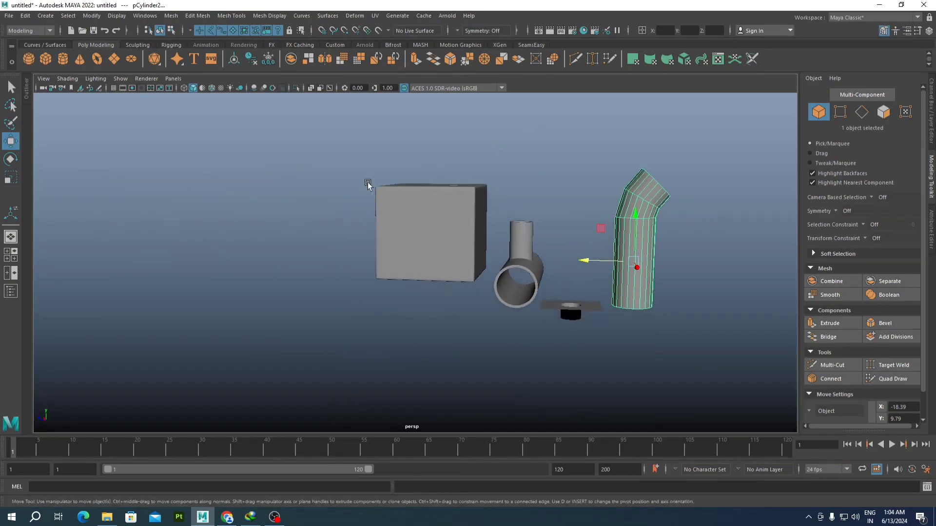
alt+drag(300, 165, 334, 175)
click(63, 59)
scroll(265, 259, down, 3)
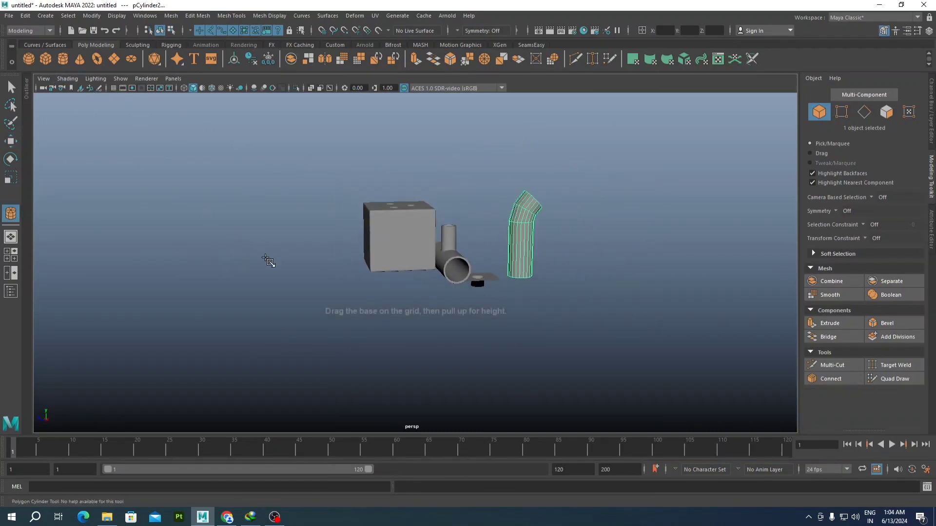
alt+drag(265, 258, 267, 286)
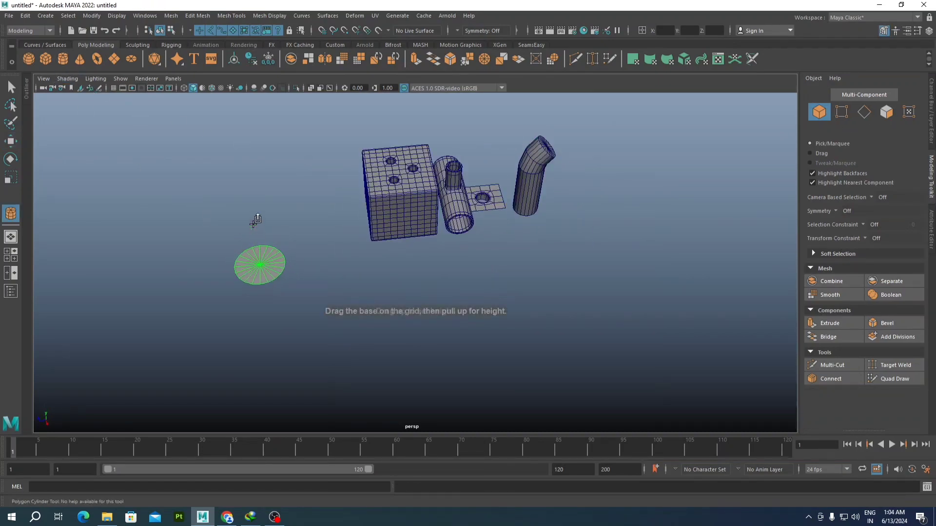
drag(252, 216, 308, 220)
alt+drag(236, 217, 216, 239)
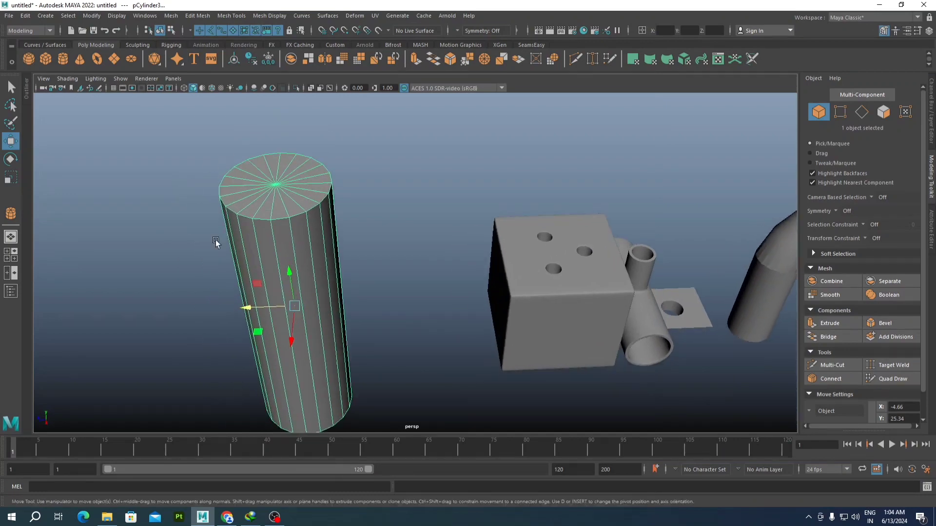
alt+drag(349, 202, 340, 177)
alt+middle_drag(329, 215, 357, 189)
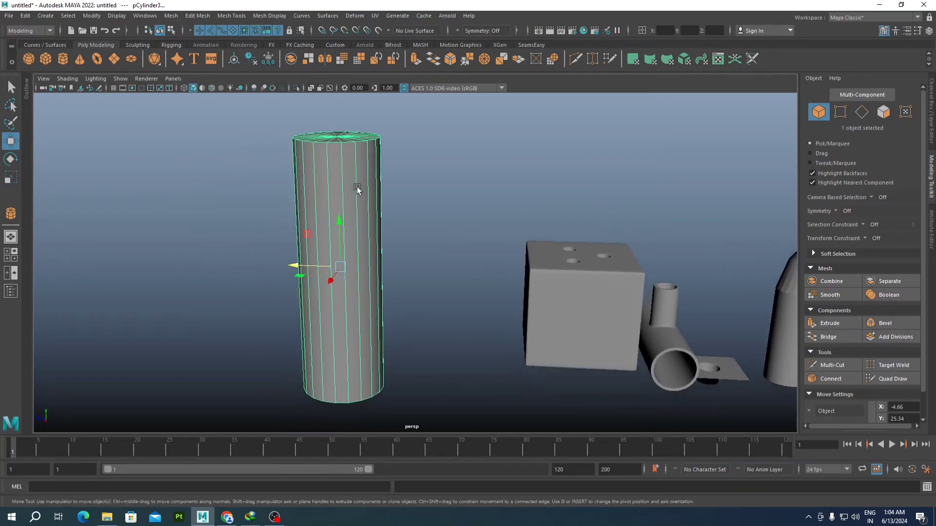
scroll(379, 205, down, 3)
scroll(288, 191, up, 4)
key(F9)
alt+middle_drag(264, 127, 317, 219)
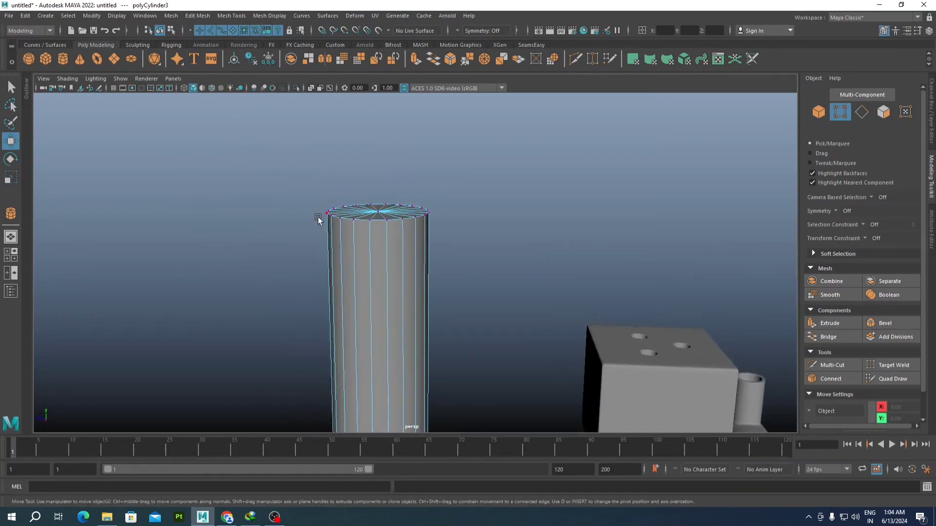
drag(308, 183, 494, 230)
alt+drag(384, 182, 661, 158)
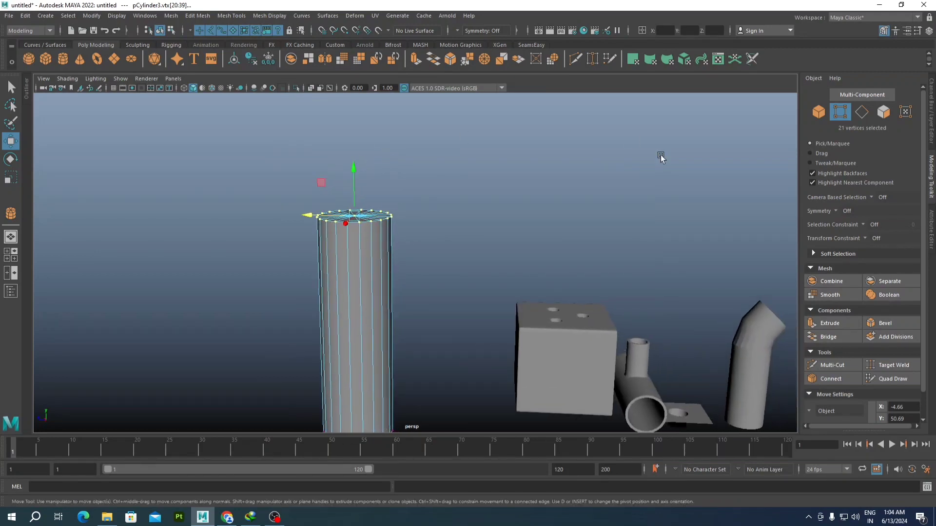
alt+drag(467, 199, 360, 182)
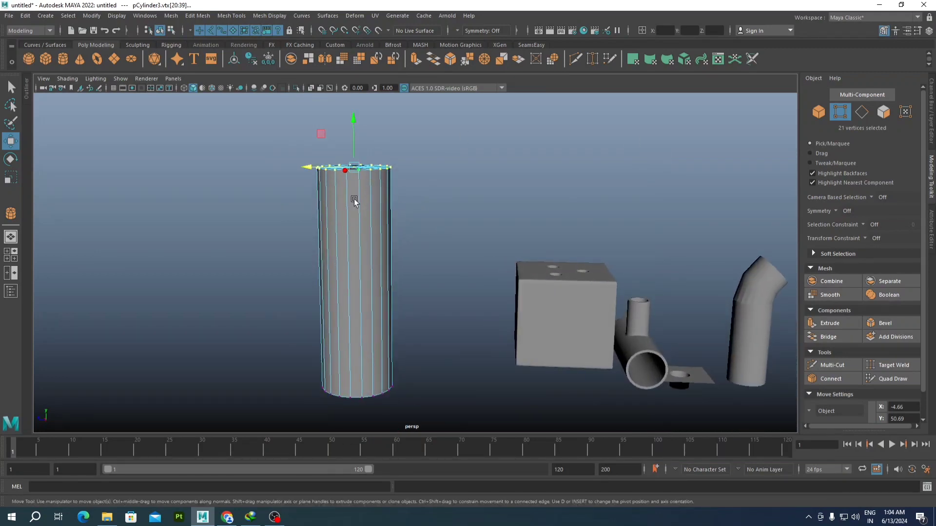
right_click(369, 207)
right_drag(369, 207, 416, 189)
Step: Duplicate the tall cylinder and raise the copy to about Y 63.70
scroll(365, 231, down, 4)
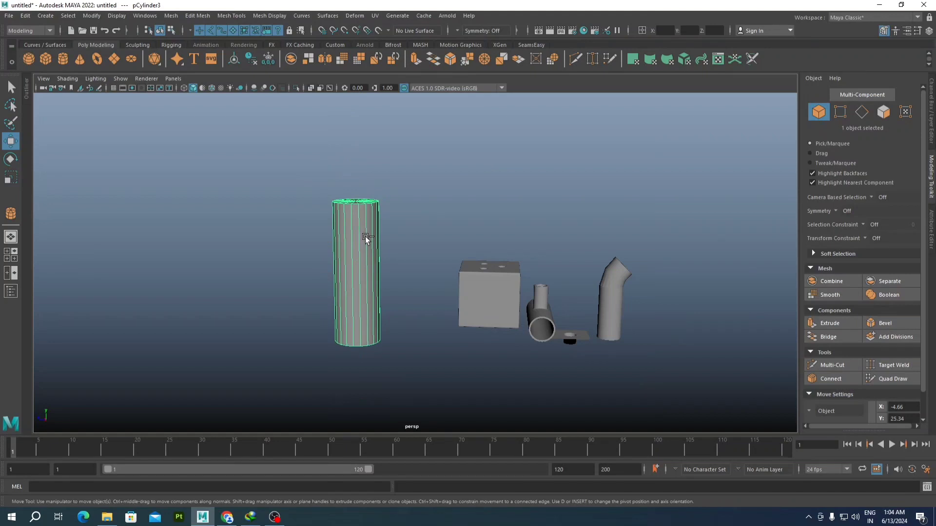
click(384, 229)
click(352, 234)
key(ctrl+d)
drag(359, 230, 360, 124)
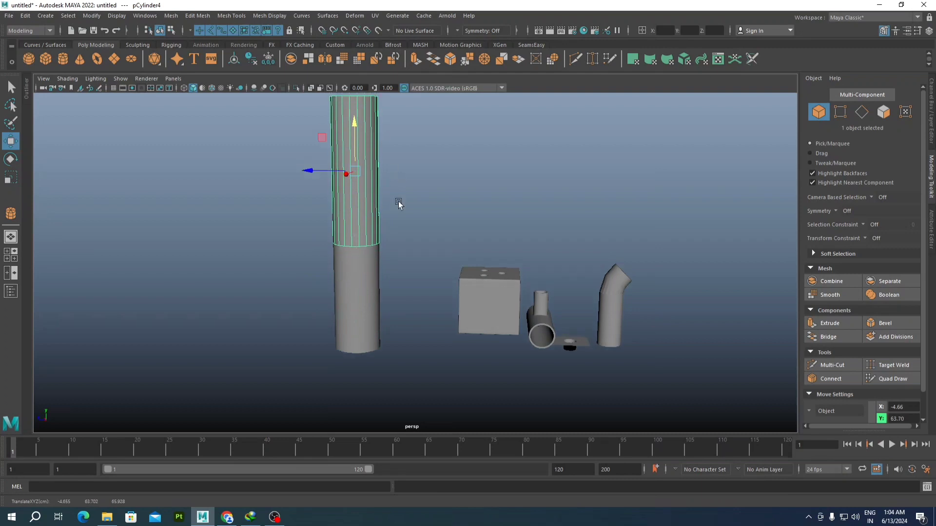
alt+middle_drag(398, 202, 400, 241)
Step: Shorten the raised copy along its length to a Y scale of 0.352
key(e)
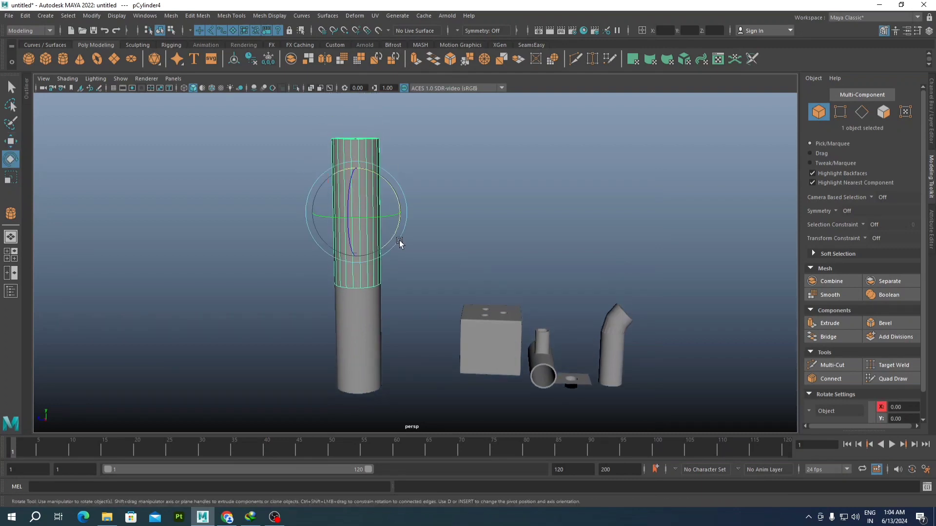
key(r)
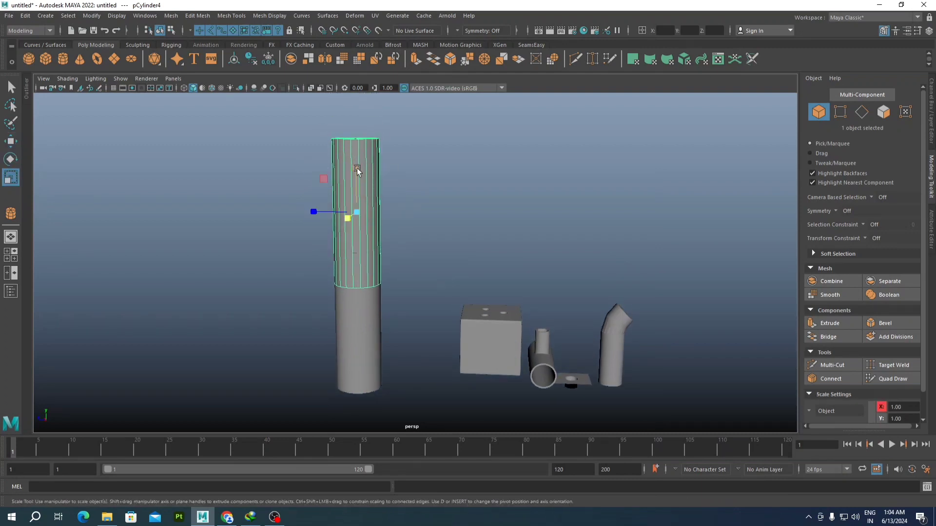
drag(357, 169, 360, 200)
Step: Turn the shortened cylinder horizontal by setting its X rotation to -90
key(e)
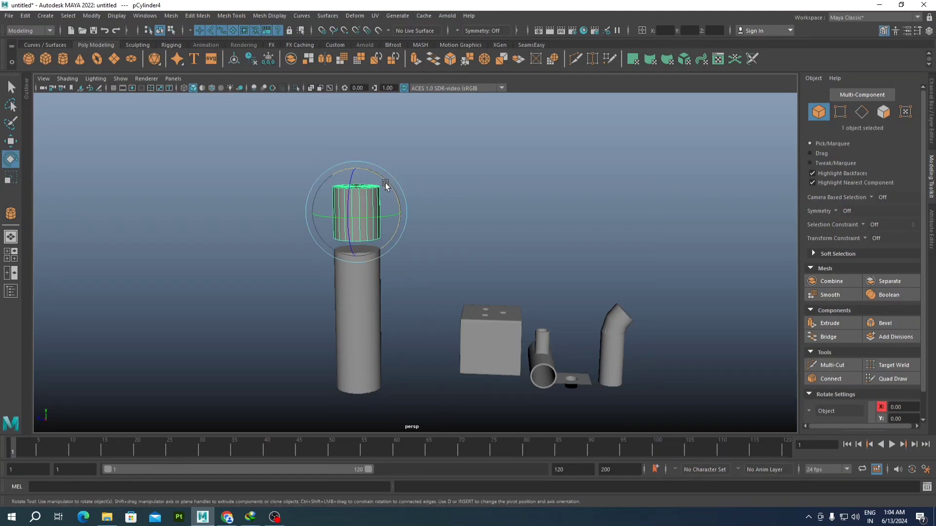
drag(387, 179, 440, 227)
click(932, 99)
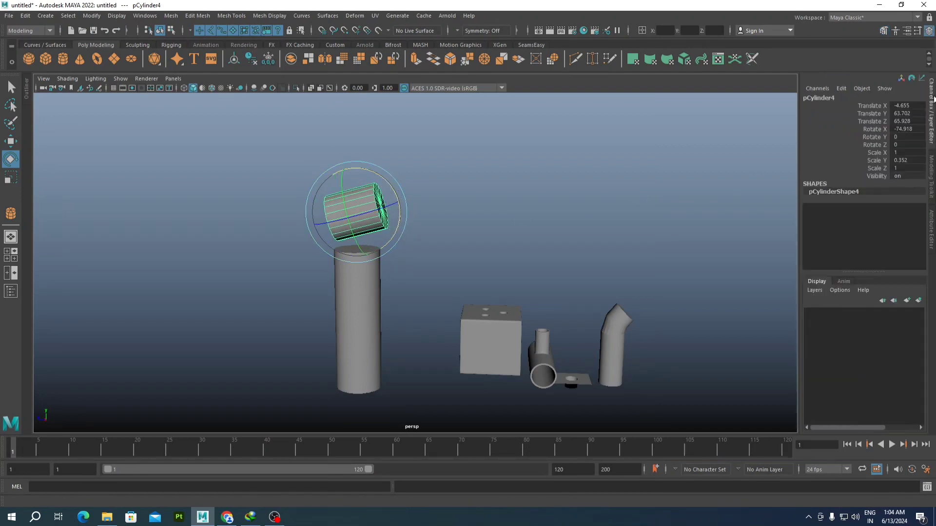
drag(386, 180, 383, 182)
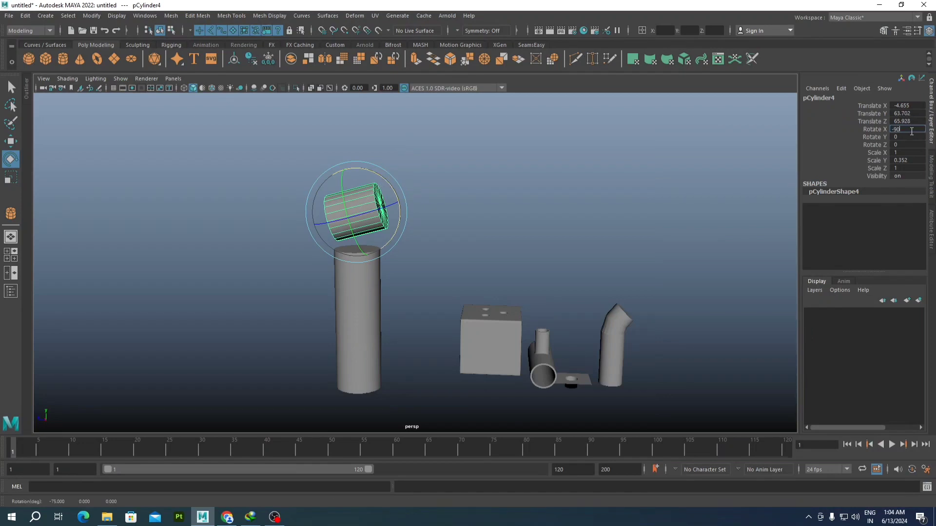
key(Return)
Step: Move the horizontal cylinder beside and above the upright one, to about Y 69.51 and Z 38.53
alt+drag(604, 153, 481, 202)
key(w)
drag(356, 222, 417, 232)
drag(374, 180, 372, 167)
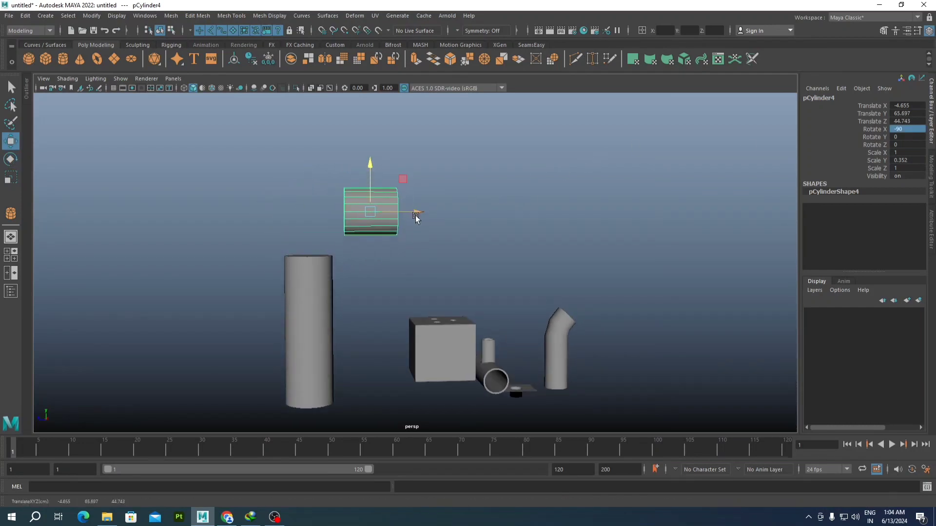
drag(416, 214, 422, 214)
drag(374, 165, 376, 154)
alt+right_drag(414, 184, 438, 223)
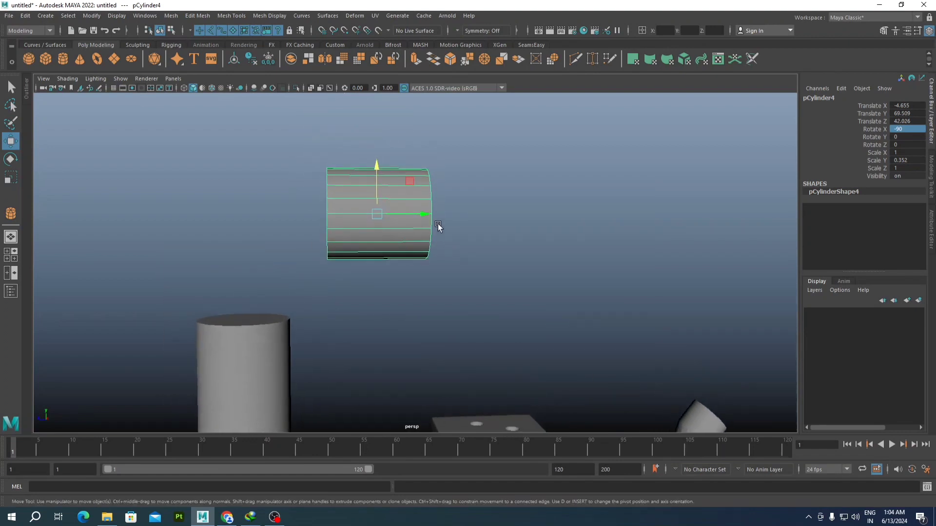
drag(425, 217, 382, 246)
Step: Combine the upright and horizontal cylinders into one mesh
click(358, 293)
shift+click(424, 229)
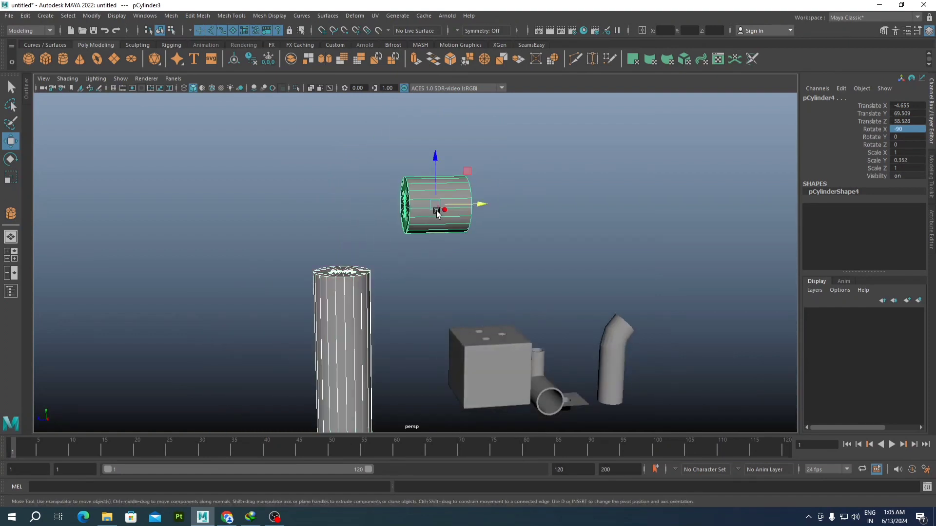
click(172, 16)
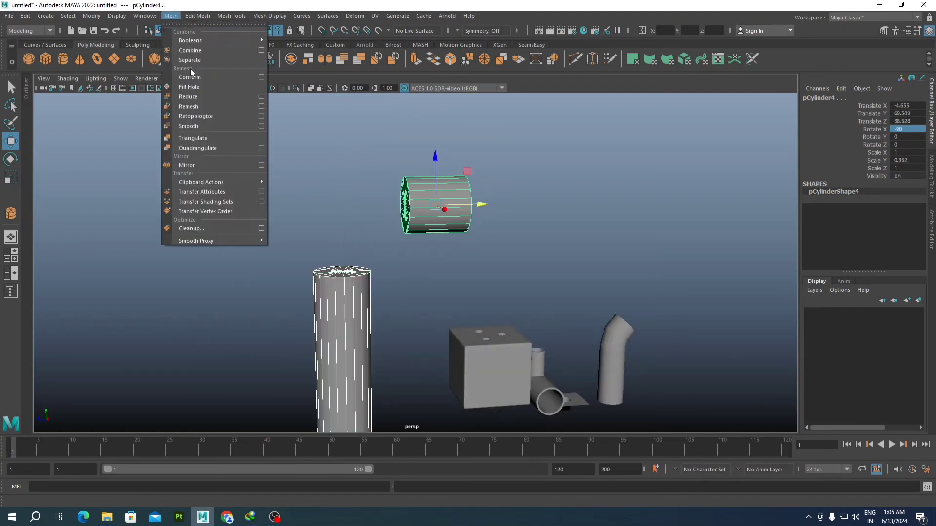
click(197, 51)
Step: Select the centre vertex of the horizontal cylinder's near end cap and convert the selection to its cap faces
scroll(460, 259, up, 3)
alt+drag(409, 207, 424, 207)
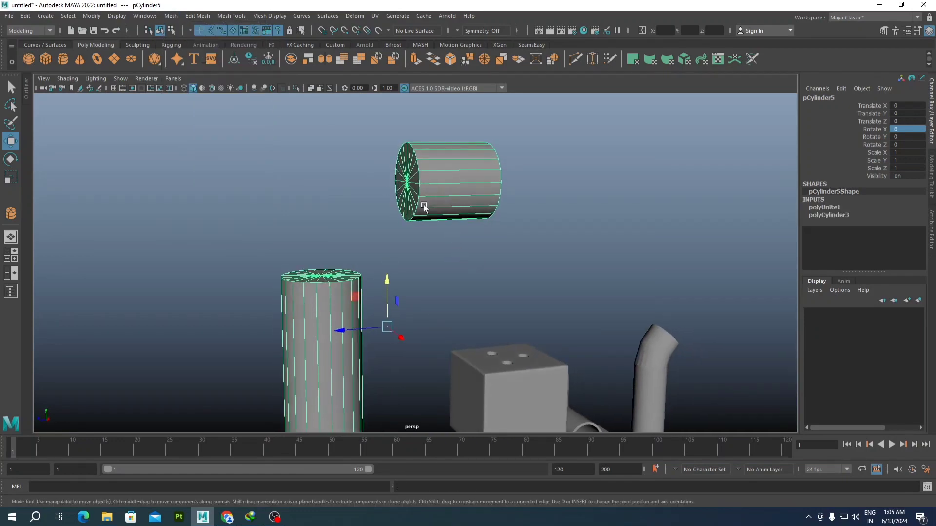
scroll(429, 207, down, 1)
alt+middle_drag(441, 204, 447, 240)
alt+drag(447, 240, 459, 239)
scroll(458, 239, up, 3)
alt+middle_drag(458, 240, 486, 228)
right_drag(488, 197, 415, 206)
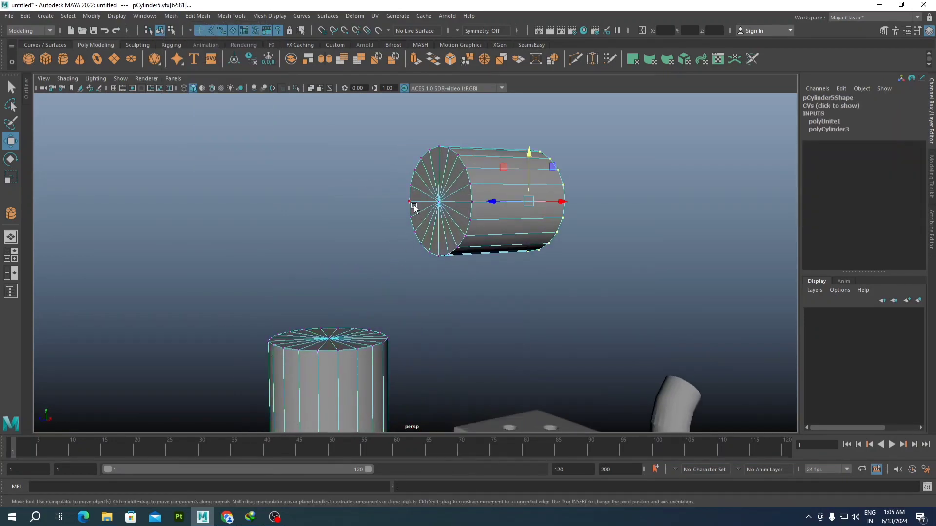
click(436, 202)
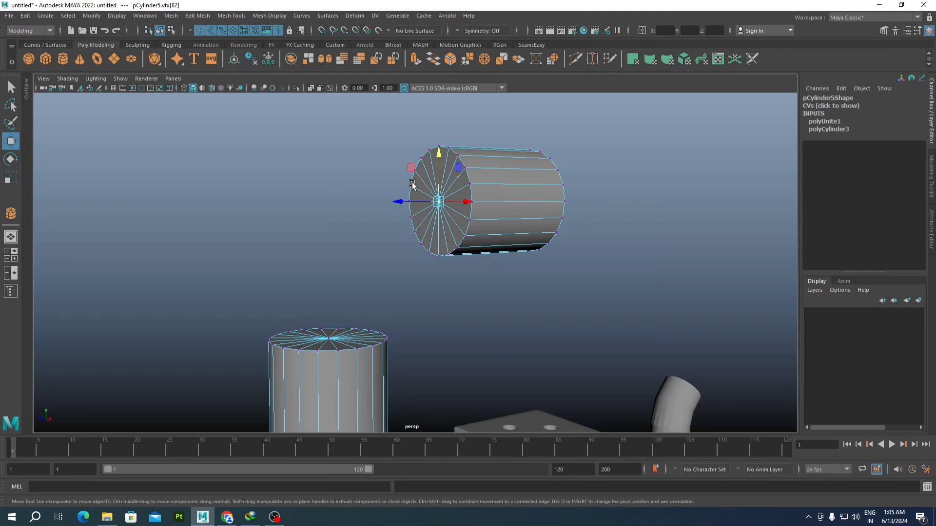
key(ctrl+F11)
scroll(448, 170, down, 3)
alt+drag(469, 179, 395, 268)
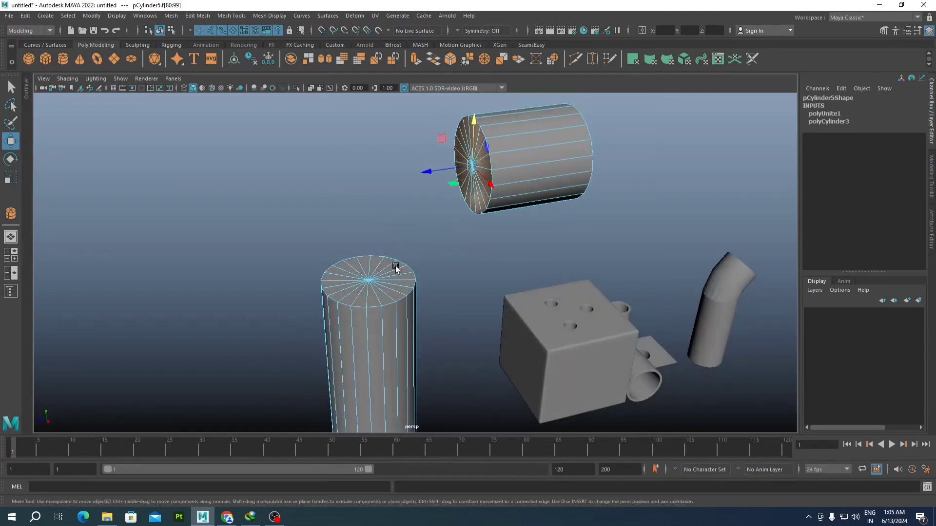
Step: Select the centre vertices of both the upright cylinder's top cap and the horizontal cylinder's near end cap
right_drag(373, 273, 372, 220)
click(369, 281)
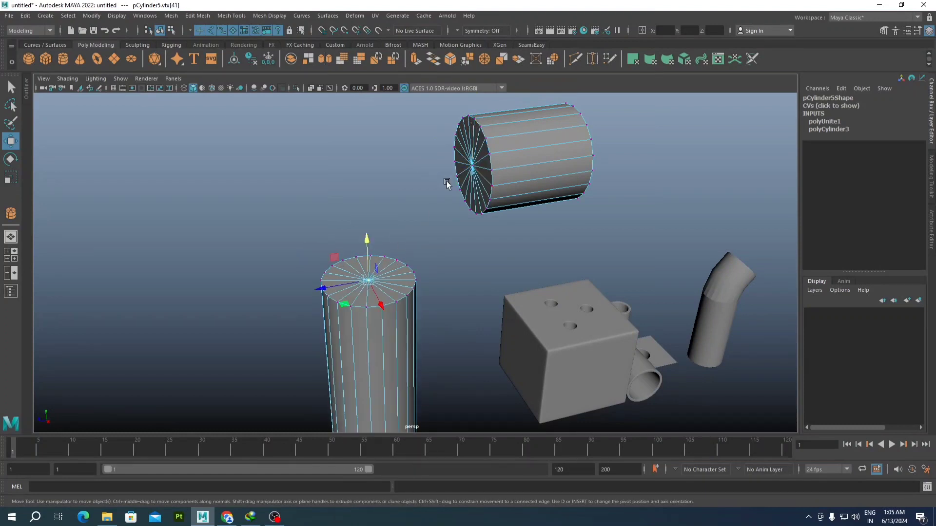
shift+click(471, 167)
alt+drag(376, 249, 375, 245)
scroll(375, 243, up, 1)
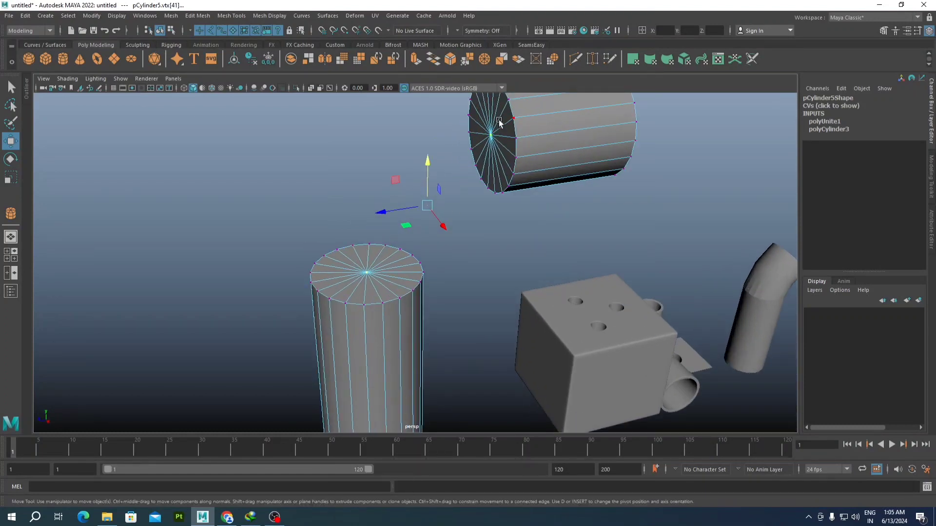
Step: Convert the vertex selection to both cylinders' facing cap faces and bridge them into one continuous pipe
key(ctrl+F11)
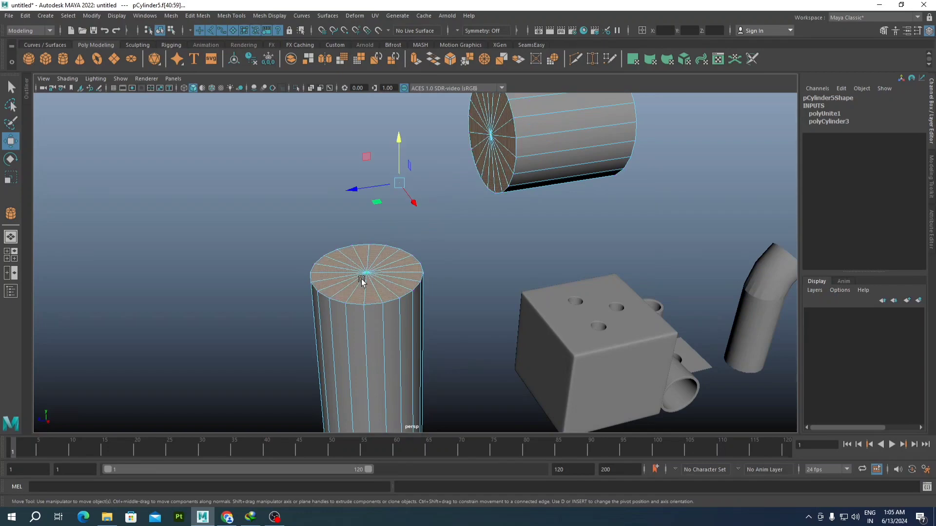
mouse_move(361, 279)
alt+mouse_down()
mouse_move(395, 269)
mouse_move(344, 278)
alt+mouse_up()
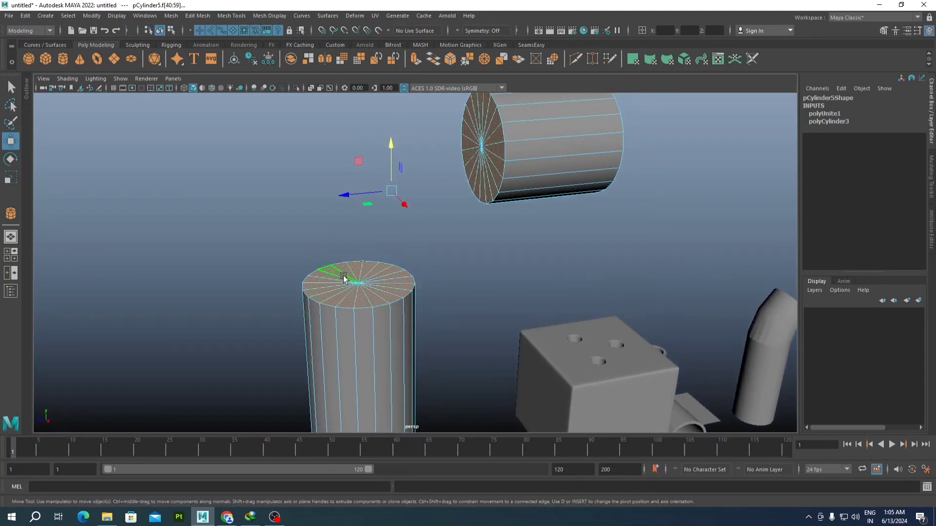
scroll(492, 132, down, 3)
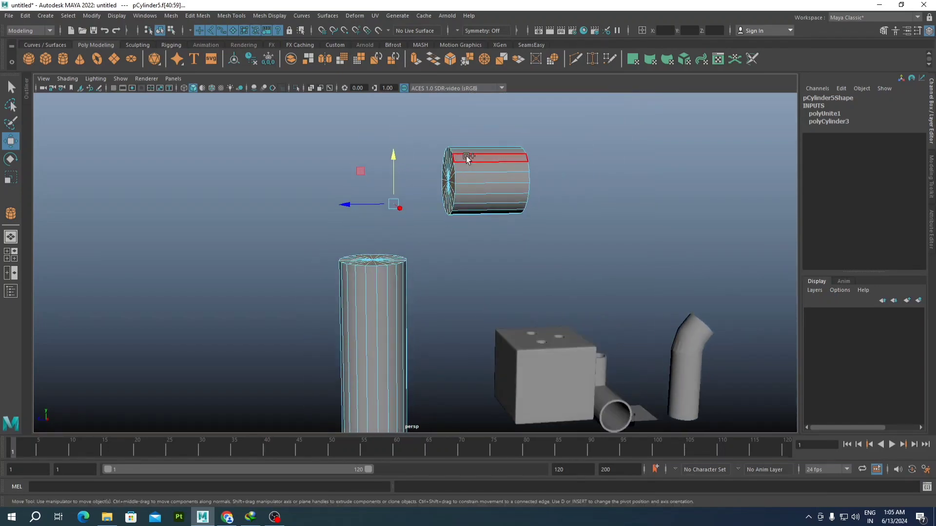
shift+right_drag(466, 158, 457, 305)
scroll(458, 307, down, 3)
scroll(388, 261, up, 4)
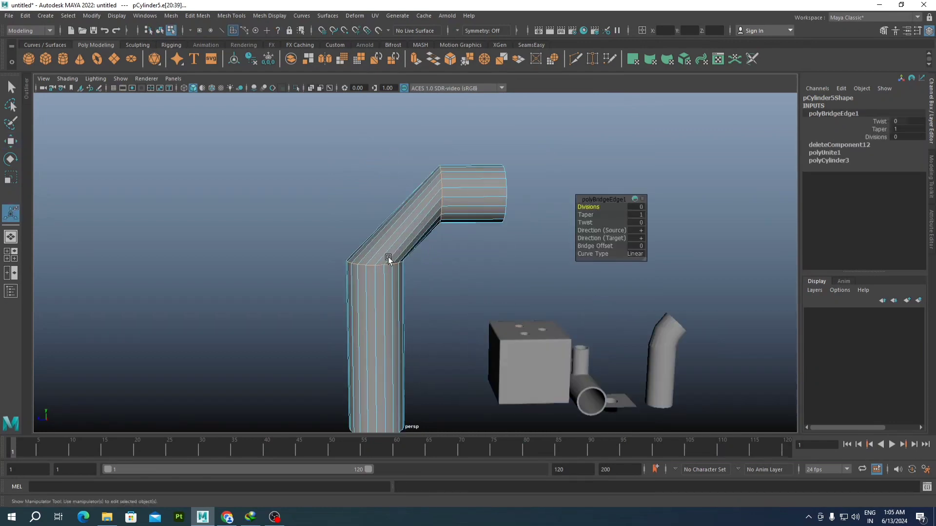
Step: Set the bridge's Divisions to 5 between the upright and horizontal cylinders
alt+drag(424, 247, 393, 246)
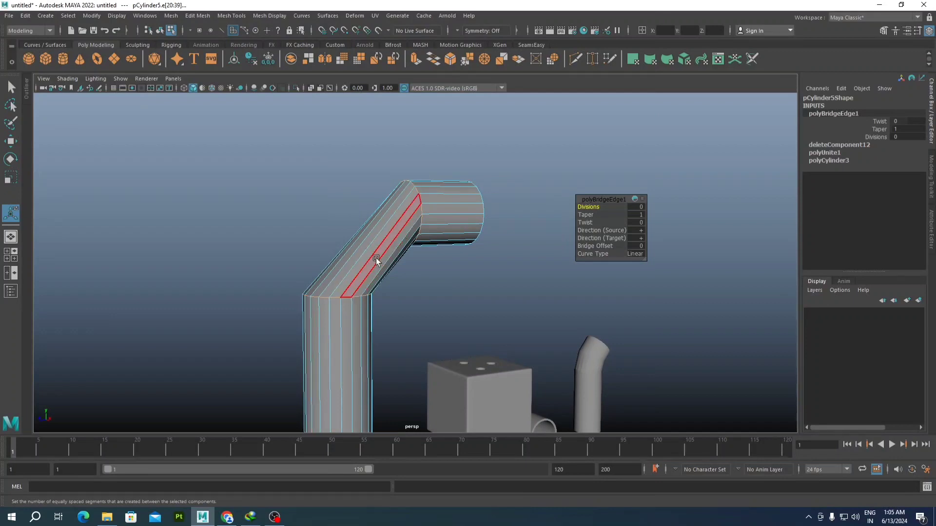
alt+drag(376, 258, 384, 245)
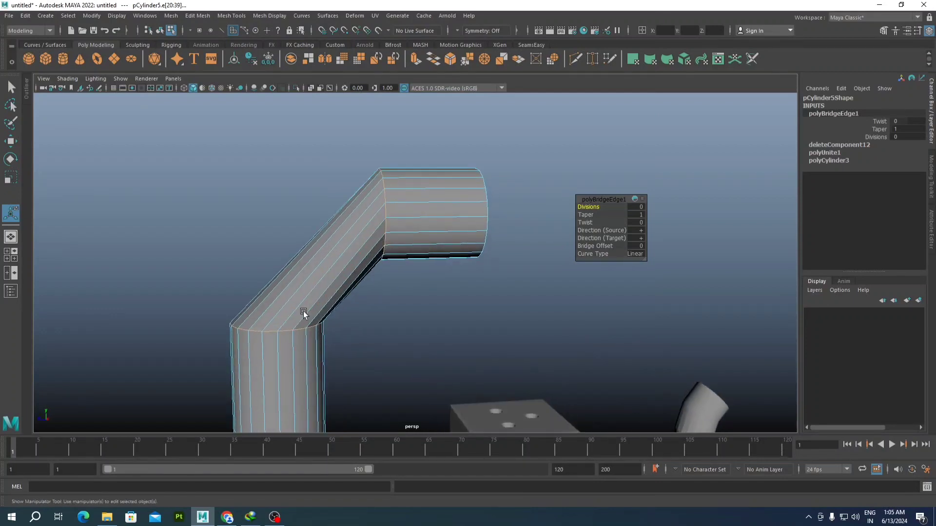
alt+drag(470, 249, 477, 236)
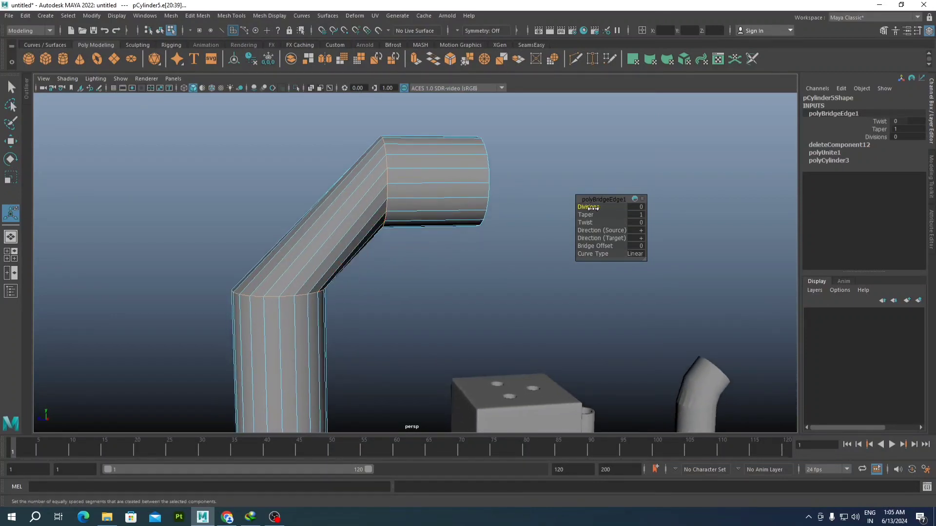
drag(592, 206, 597, 208)
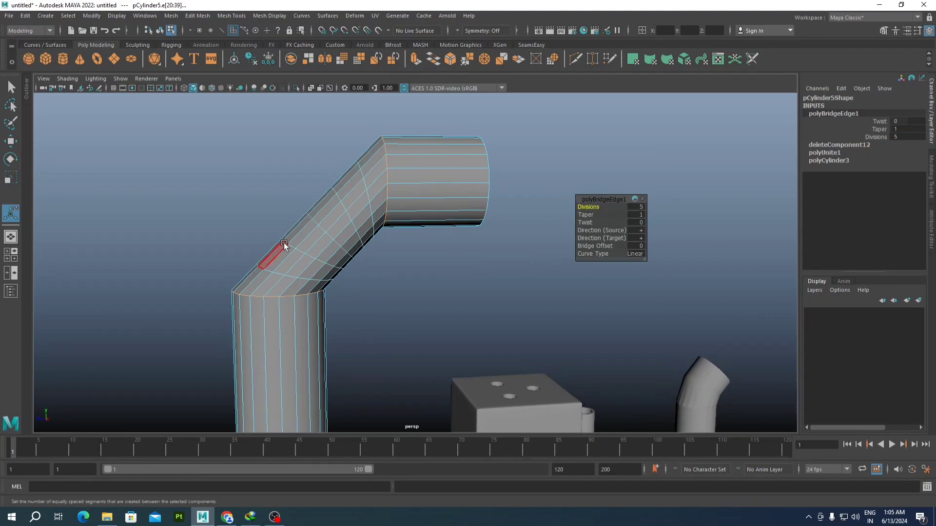
scroll(387, 177, down, 3)
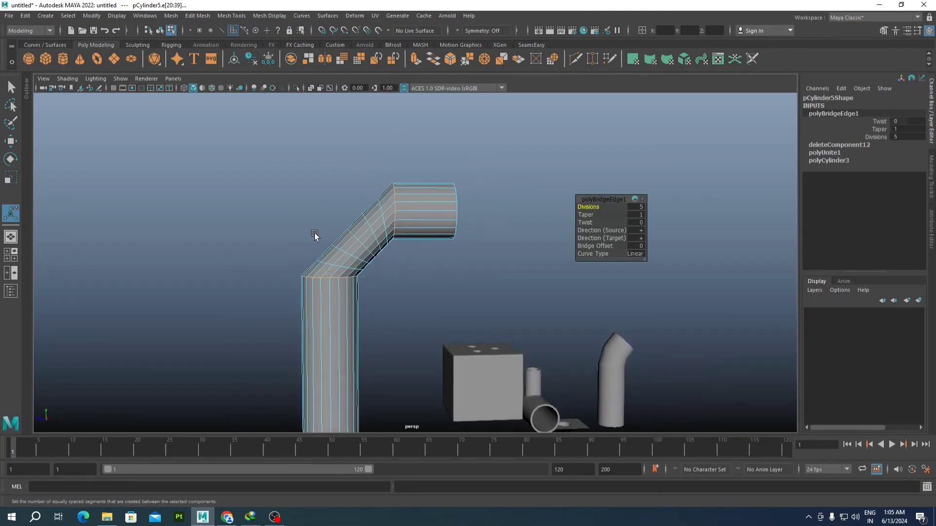
scroll(379, 257, up, 2)
alt+middle_drag(378, 258, 379, 219)
alt+drag(379, 218, 388, 234)
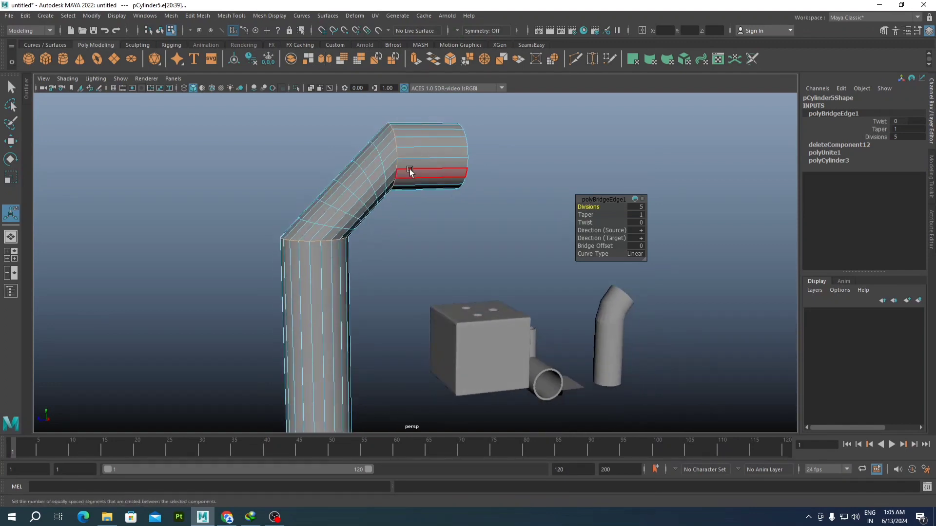
scroll(382, 196, up, 2)
alt+middle_drag(388, 213, 395, 268)
alt+drag(396, 268, 401, 251)
alt+middle_drag(384, 242, 365, 194)
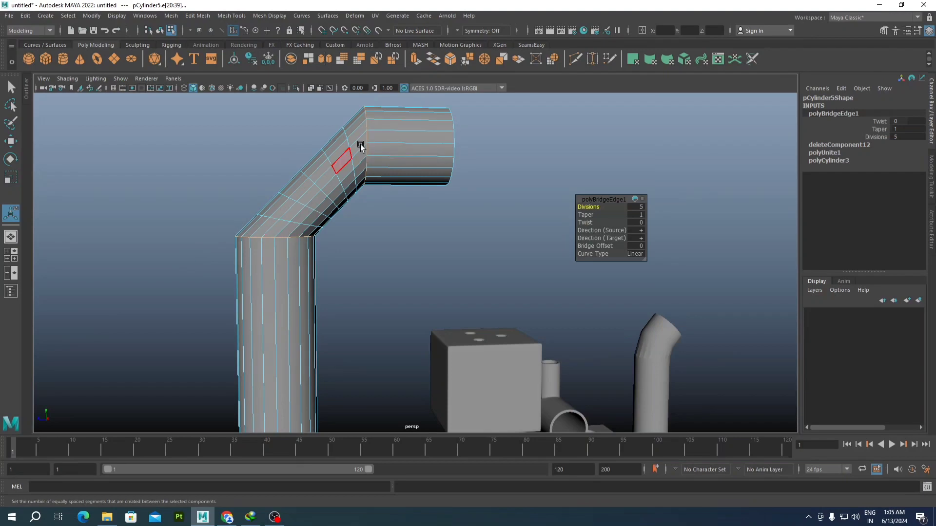
Step: Change the bridge's Curve Type from Linear to one giving a rounded bend, and return the pipe to object mode
click(642, 254)
click(651, 272)
scroll(393, 255, down, 3)
alt+drag(393, 255, 362, 233)
right_drag(339, 223, 470, 146)
alt+drag(353, 260, 352, 257)
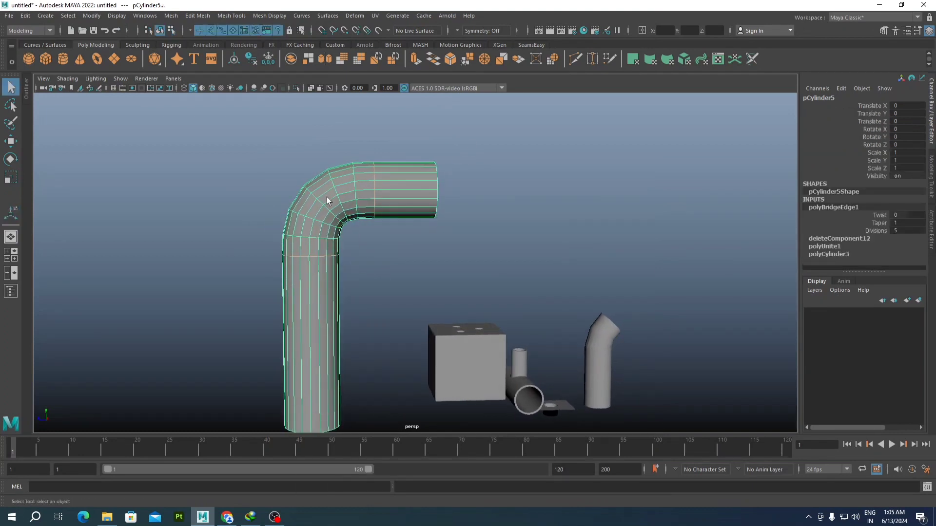
Step: Set the polyBridgeEdge Divisions of the bent pipe to 14
scroll(395, 210, up, 3)
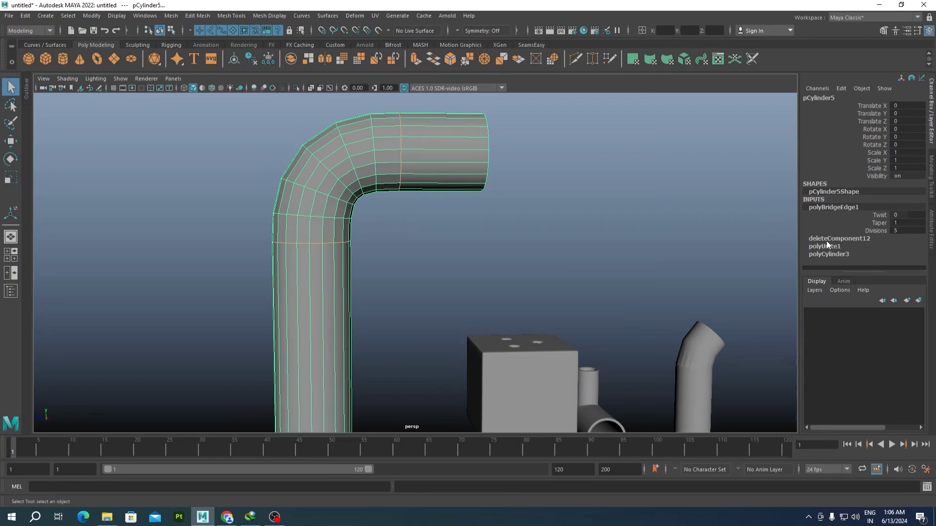
click(876, 230)
middle_drag(396, 234, 417, 264)
scroll(440, 237, down, 3)
scroll(417, 263, up, 1)
alt+drag(406, 223, 395, 236)
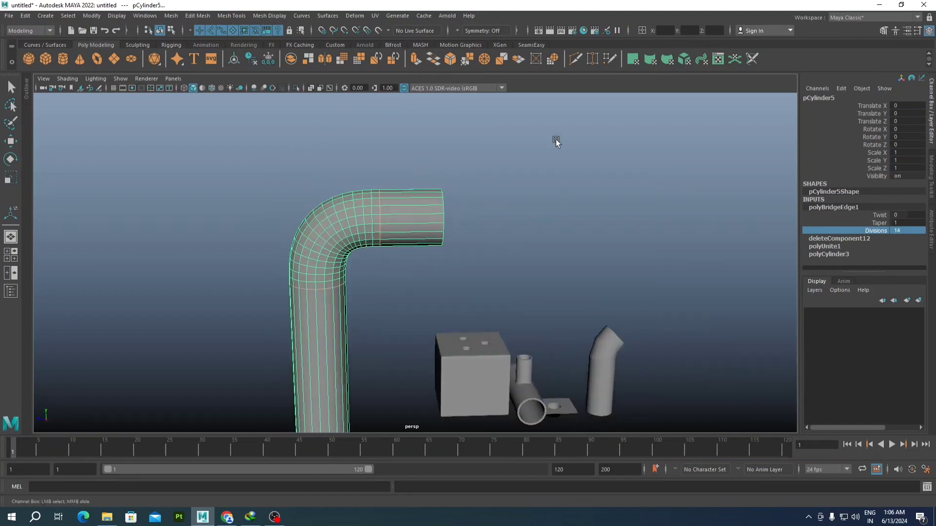
Step: Examine the rounded bend and open view of the large pipe from several angles
scroll(503, 241, down, 3)
alt+drag(501, 245, 481, 234)
scroll(442, 243, up, 2)
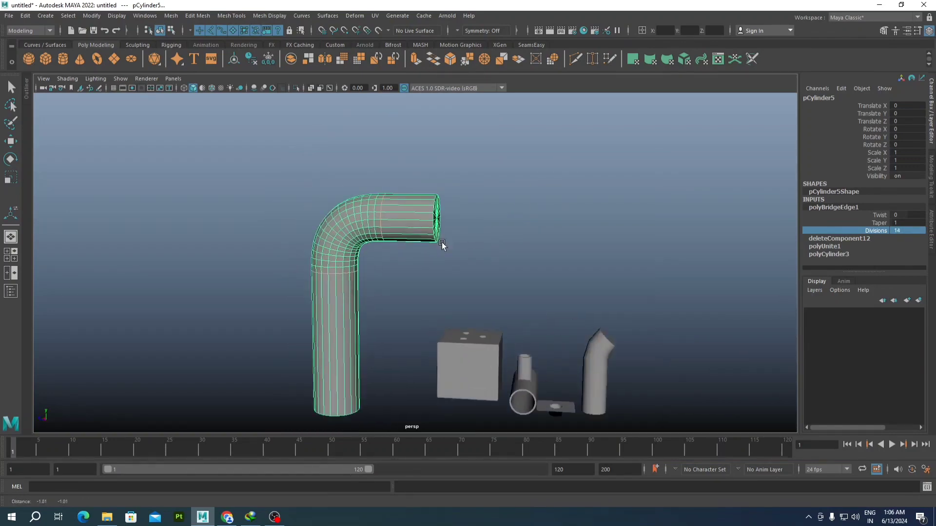
scroll(442, 243, up, 2)
alt+middle_drag(421, 247, 401, 261)
scroll(409, 228, down, 3)
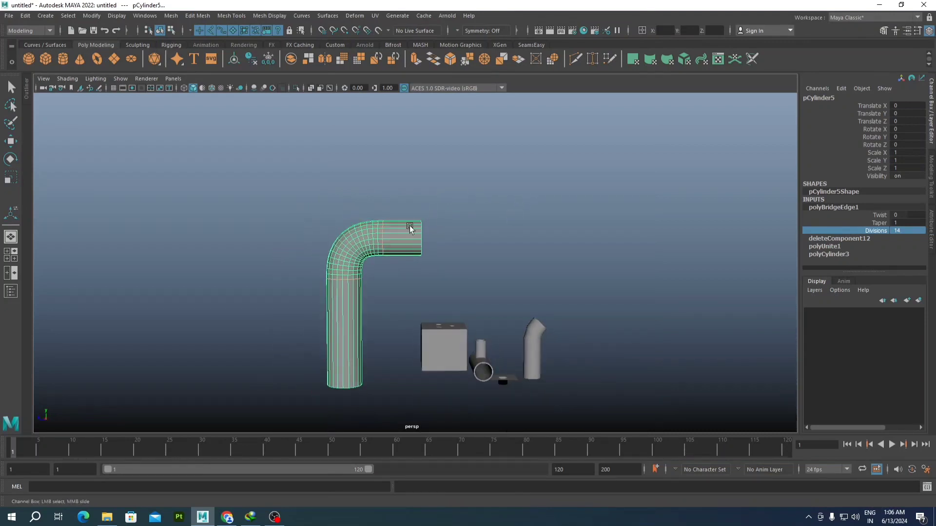
mouse_move(524, 237)
alt+mouse_down()
mouse_move(445, 244)
mouse_move(455, 240)
mouse_move(500, 300)
mouse_move(522, 245)
alt+mouse_up()
scroll(522, 244, up, 2)
alt+middle_drag(521, 244, 481, 288)
alt+drag(481, 288, 452, 277)
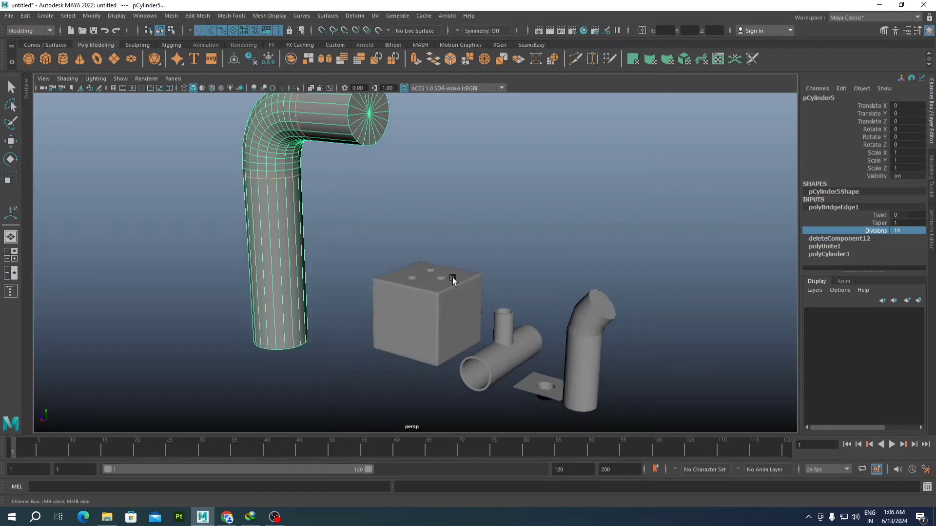
Step: Select the cube with holes and then the large bent pipe to compare the models in the scene
key(q)
click(452, 283)
scroll(453, 285, up, 1)
alt+middle_drag(453, 285, 456, 266)
scroll(455, 259, up, 2)
scroll(454, 250, down, 4)
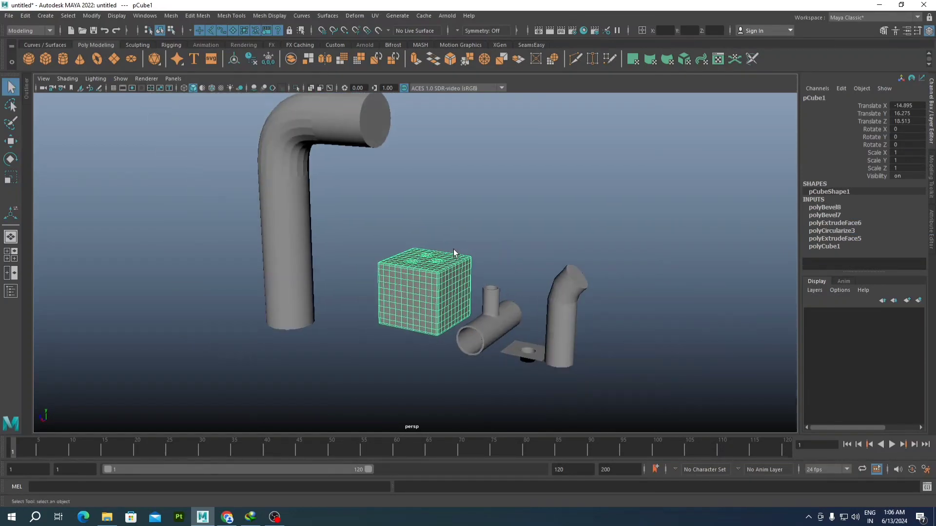
click(300, 154)
alt+drag(296, 141, 324, 151)
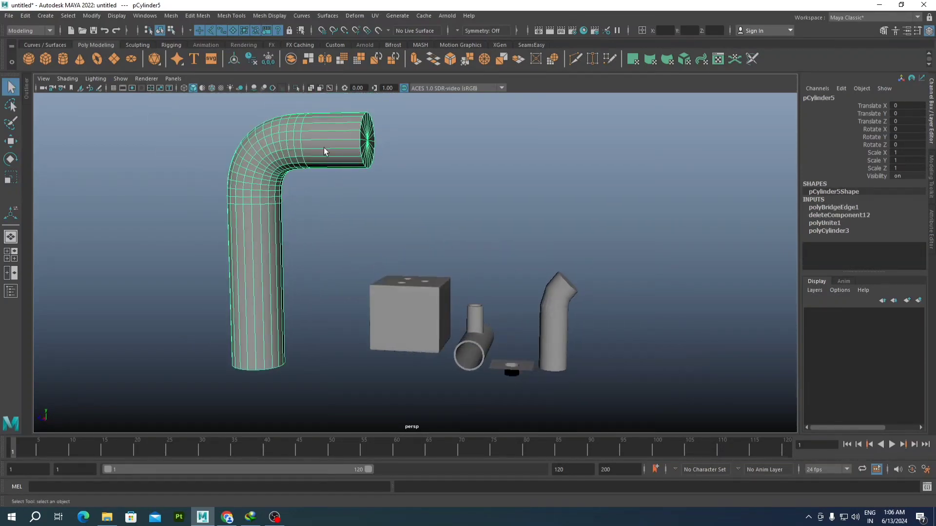
scroll(402, 214, down, 2)
scroll(510, 279, up, 2)
alt+drag(469, 261, 520, 258)
alt+middle_drag(521, 258, 412, 232)
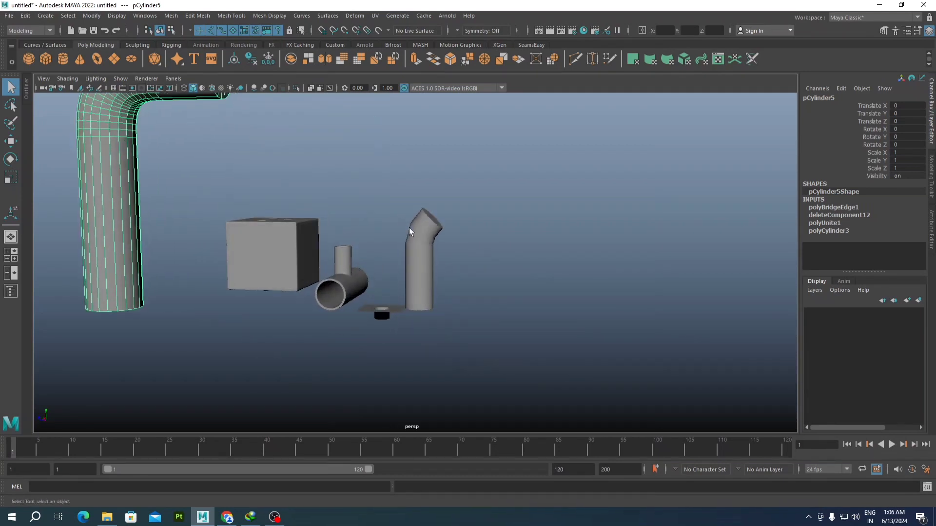
Step: Delete the small bent pipe with the tilted end
click(429, 229)
key(Delete)
scroll(354, 233, up, 2)
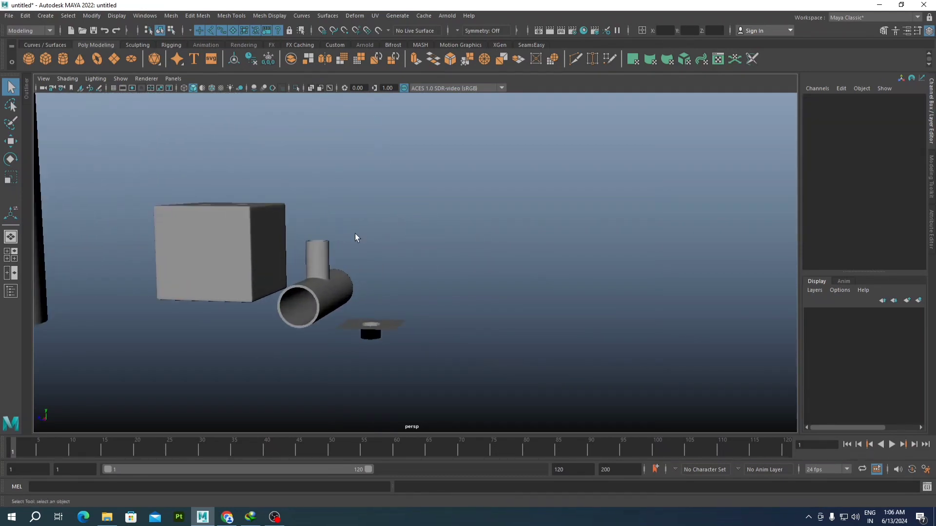
Step: Select the flat plane with the circular hole beside the T-shaped pipe and activate the Move tool
alt+middle_drag(247, 233, 393, 290)
scroll(394, 291, down, 2)
alt+drag(429, 258, 425, 293)
scroll(425, 286, up, 2)
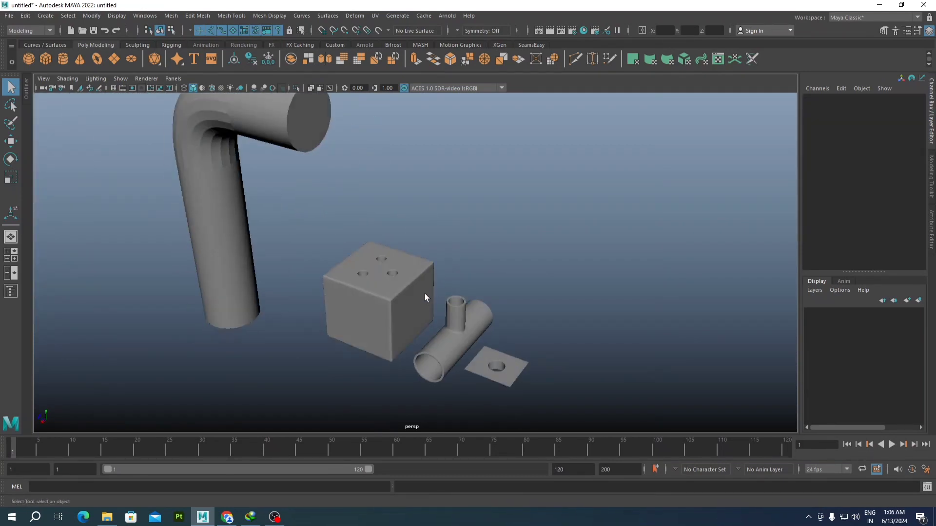
scroll(425, 294, up, 1)
alt+middle_drag(425, 294, 411, 305)
alt+drag(411, 305, 447, 328)
scroll(438, 295, down, 2)
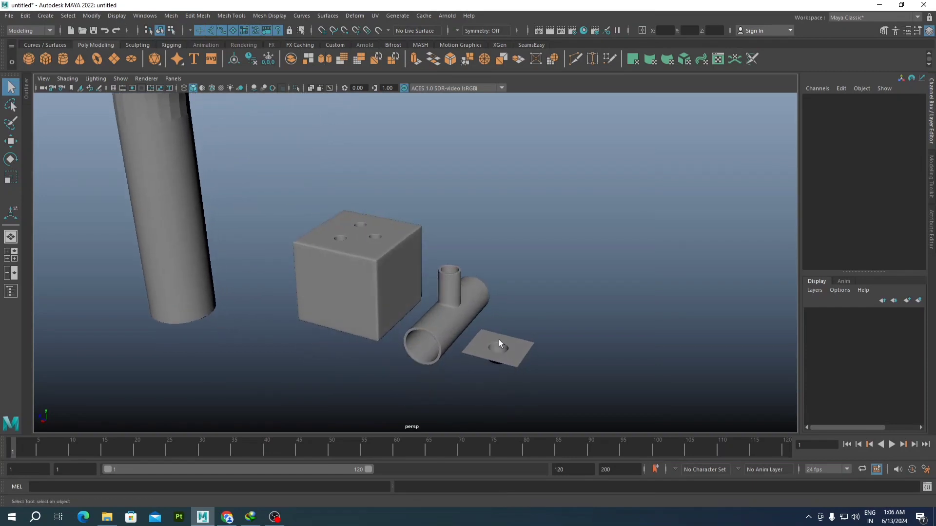
click(499, 339)
scroll(429, 320, up, 3)
key(w)
scroll(499, 318, up, 4)
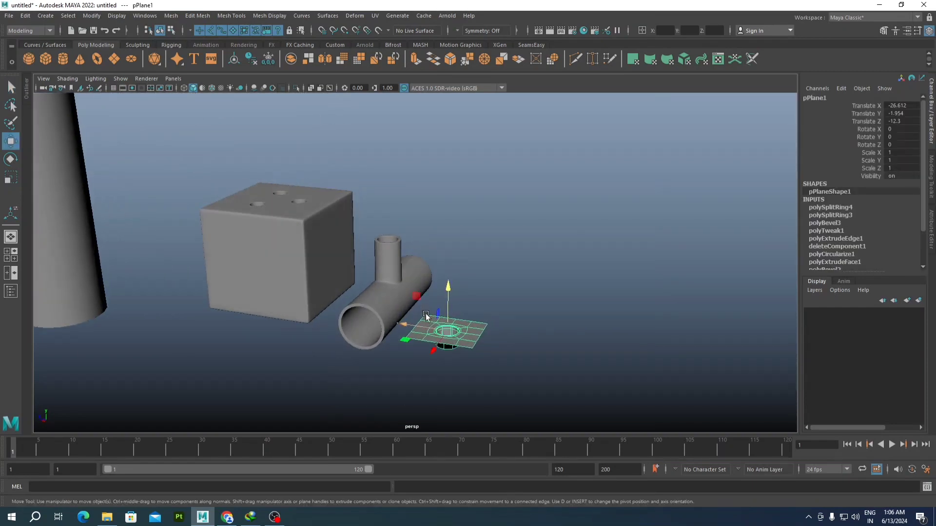
alt+drag(499, 318, 414, 337)
alt+middle_drag(414, 337, 432, 265)
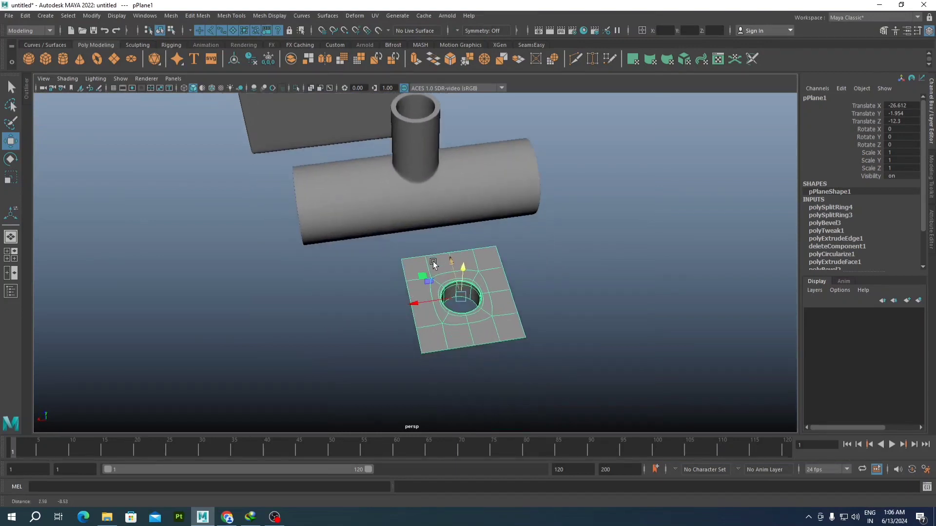
Step: Select the vertices along all four outer borders of the plane with the hole
alt+drag(435, 325, 441, 313)
scroll(446, 320, up, 2)
alt+middle_drag(449, 324, 424, 297)
alt+drag(424, 298, 417, 277)
right_drag(416, 277, 346, 230)
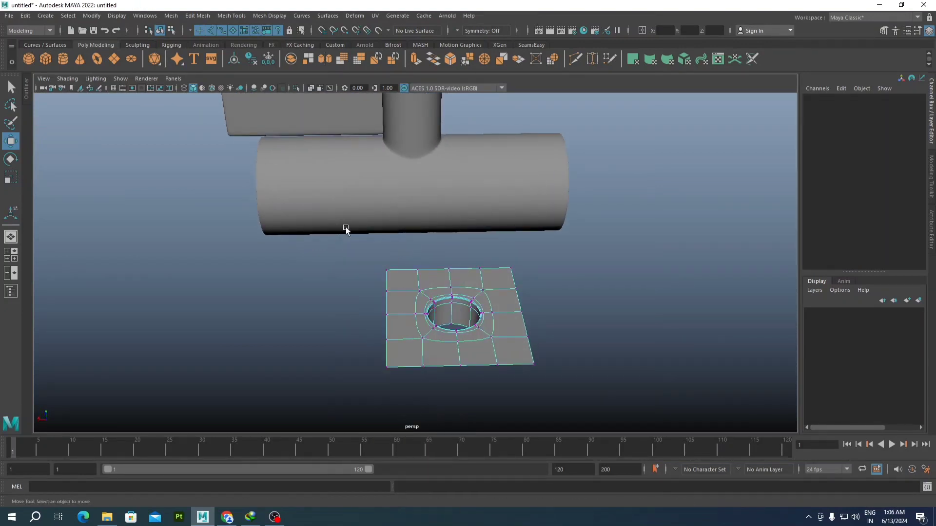
drag(399, 365, 407, 382)
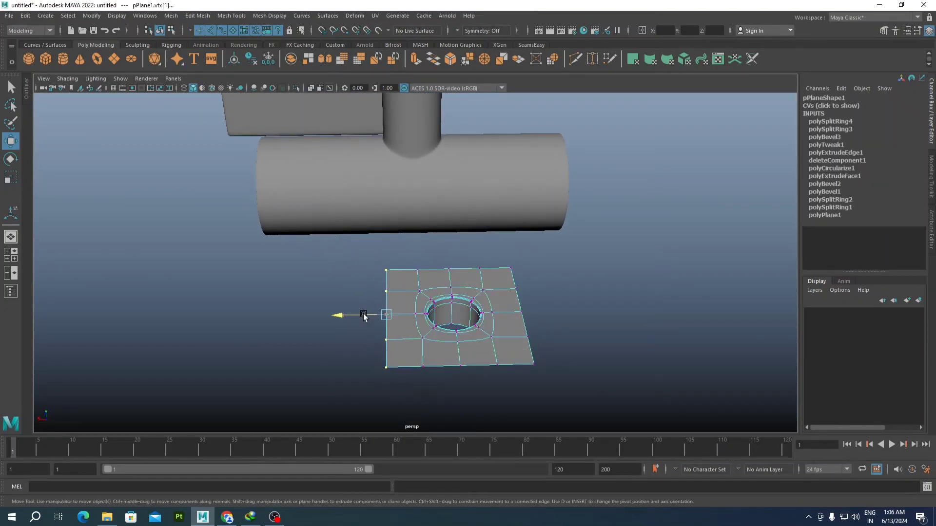
alt+drag(363, 316, 440, 316)
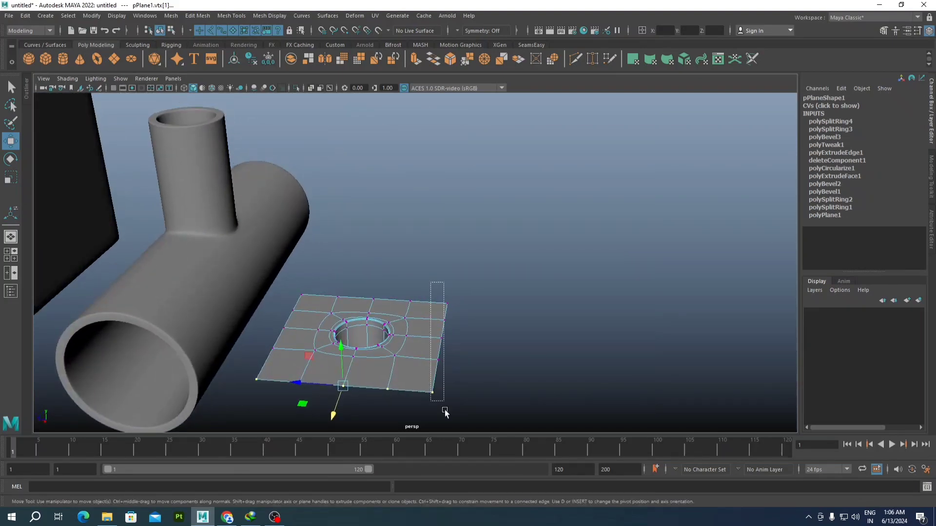
drag(445, 413, 359, 259)
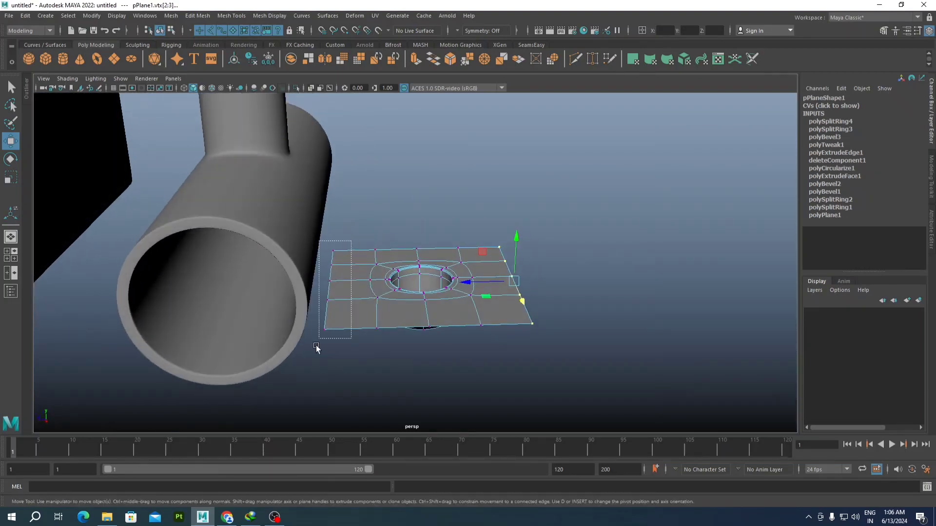
drag(315, 348, 495, 277)
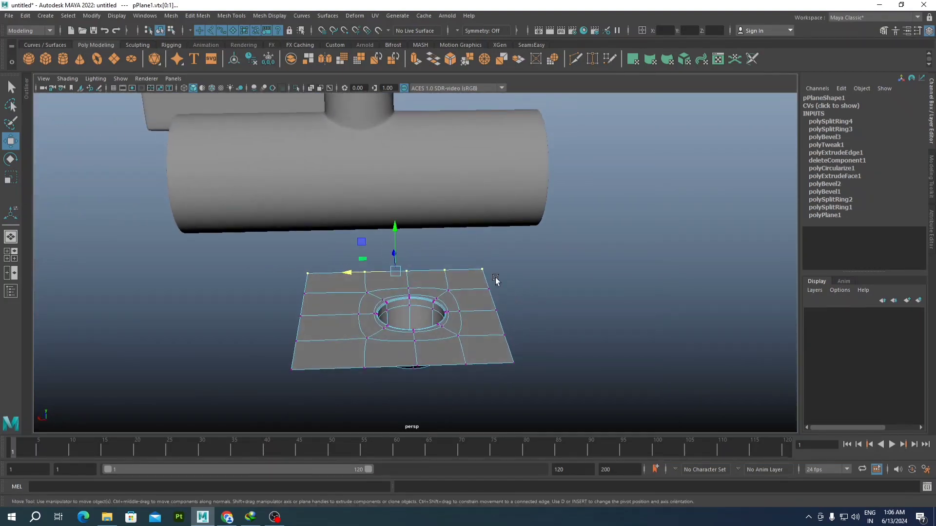
drag(547, 396, 551, 304)
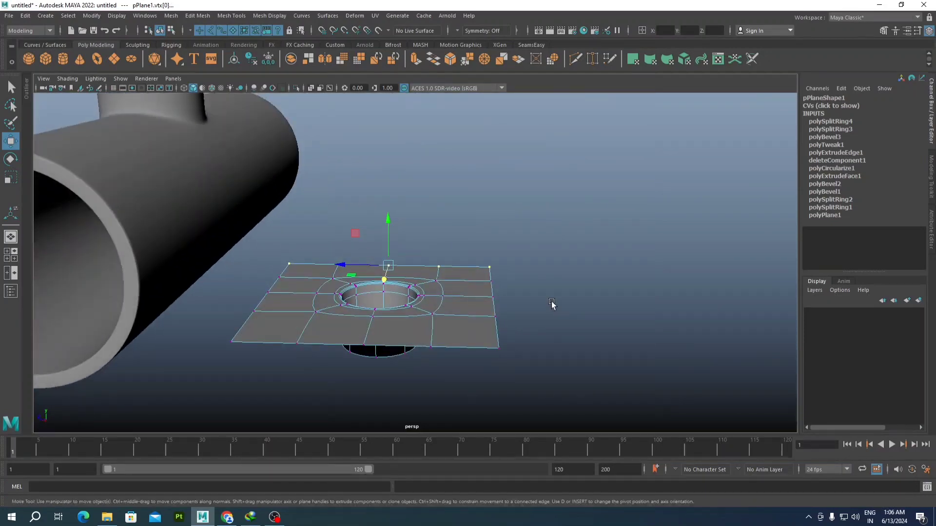
drag(502, 349, 489, 352)
alt+drag(399, 338, 414, 363)
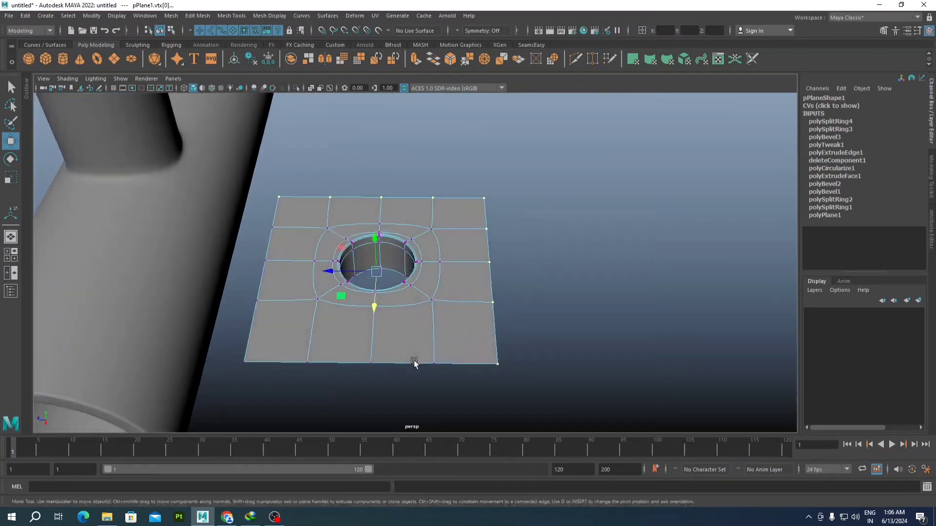
drag(244, 340, 547, 397)
alt+drag(349, 336, 382, 153)
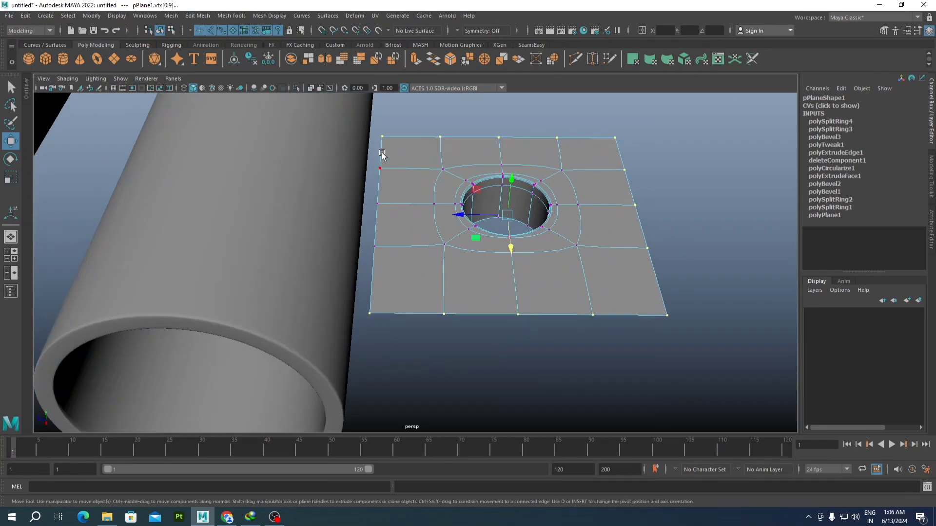
drag(391, 373, 393, 349)
Step: Try scaling the plane's border vertices outward, undo the scaling, and return to object mode
scroll(469, 295, down, 4)
alt+drag(470, 296, 452, 289)
alt+middle_drag(468, 279, 407, 301)
key(r)
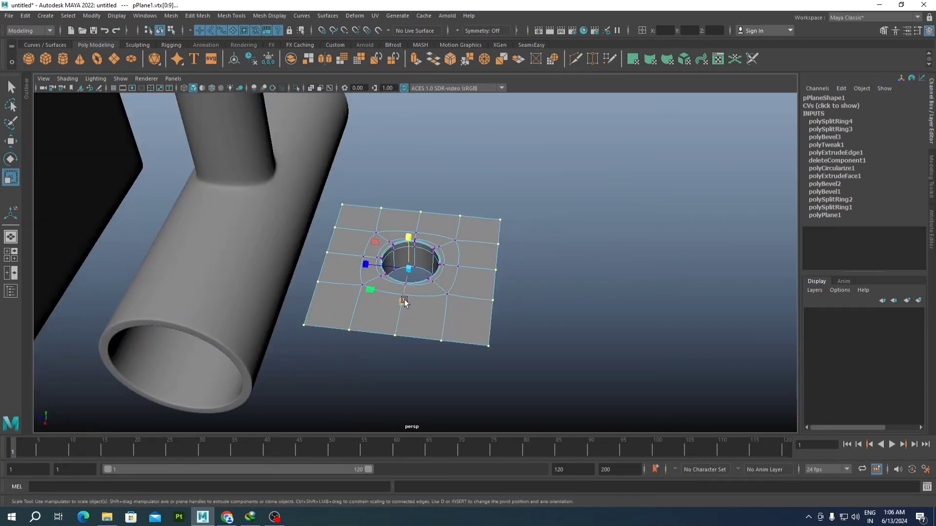
drag(411, 269, 429, 265)
scroll(445, 276, down, 3)
key(ctrl+z)
right_drag(431, 251, 483, 213)
scroll(424, 270, down, 4)
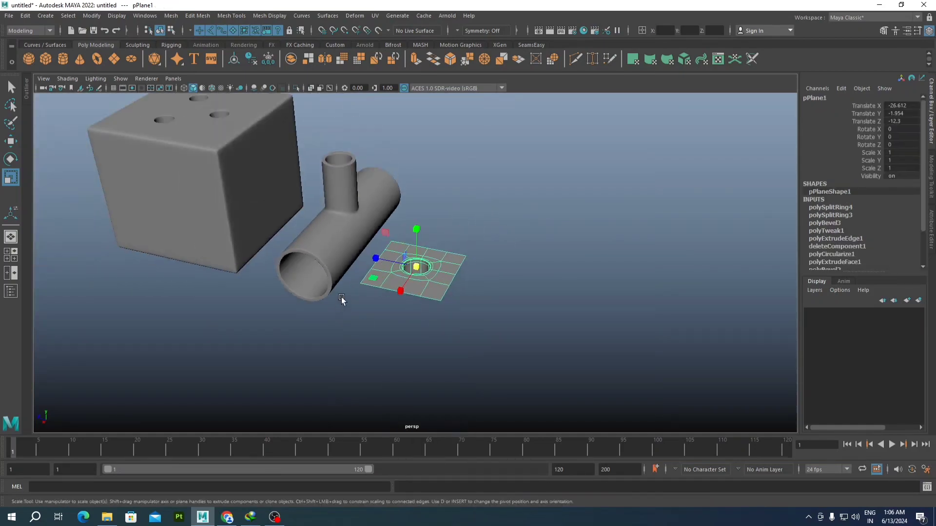
Step: Select the plane with the hole again and move it upward along Y
alt+drag(341, 300, 370, 292)
right_drag(400, 293, 487, 190)
click(440, 332)
scroll(440, 331, up, 3)
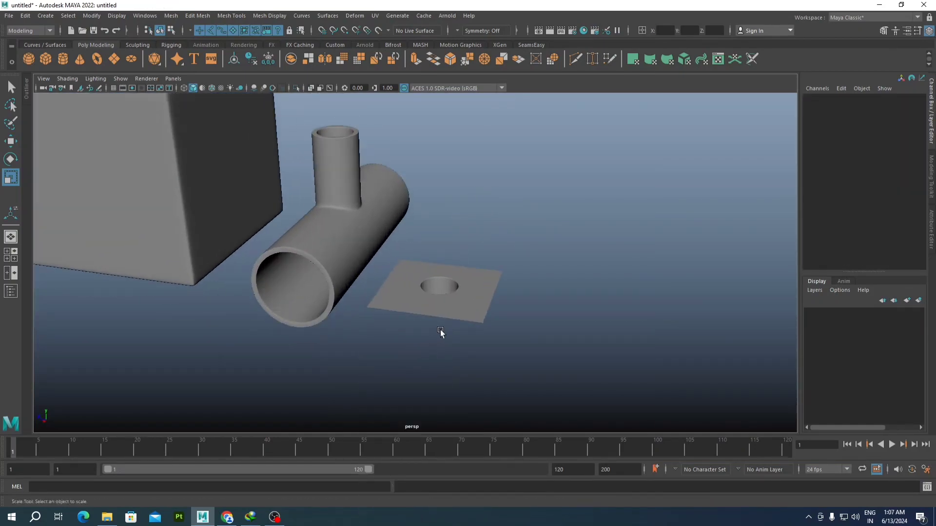
scroll(440, 332, down, 2)
click(429, 287)
scroll(429, 292, up, 3)
alt+drag(420, 336, 435, 328)
scroll(463, 332, up, 2)
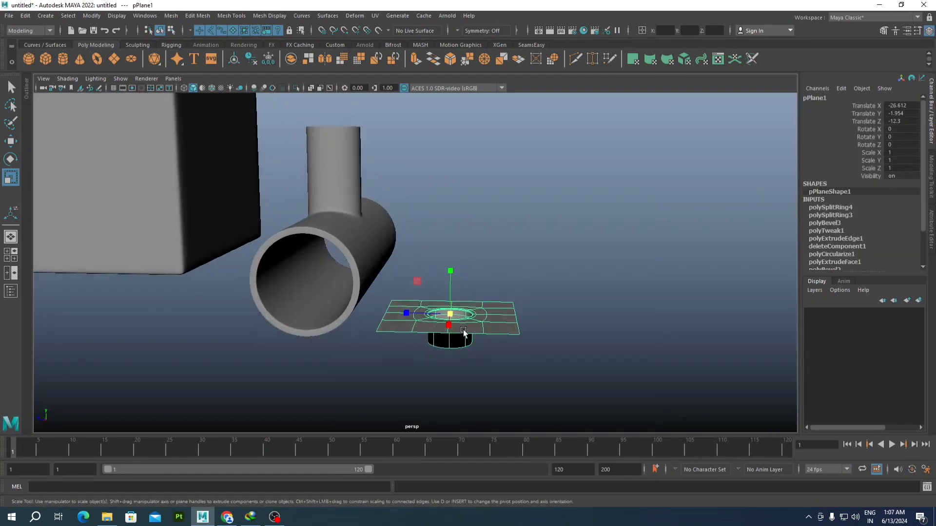
key(w)
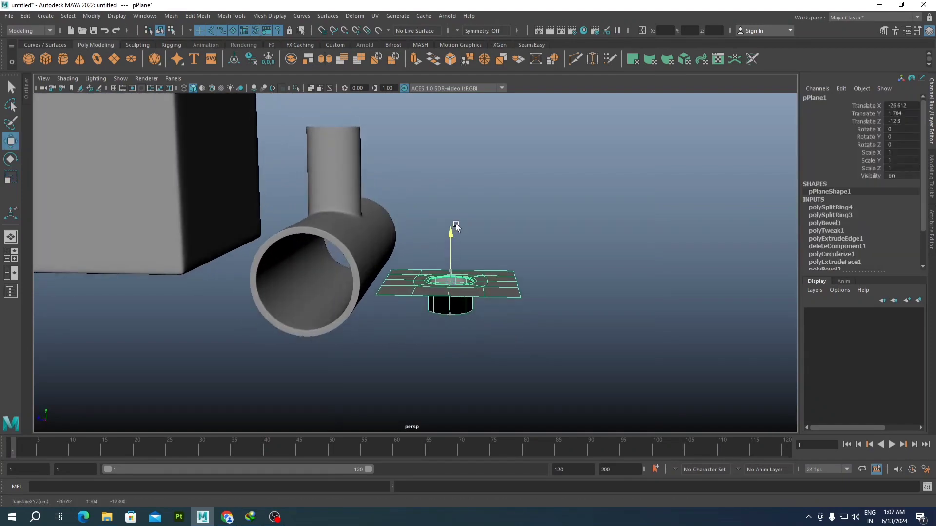